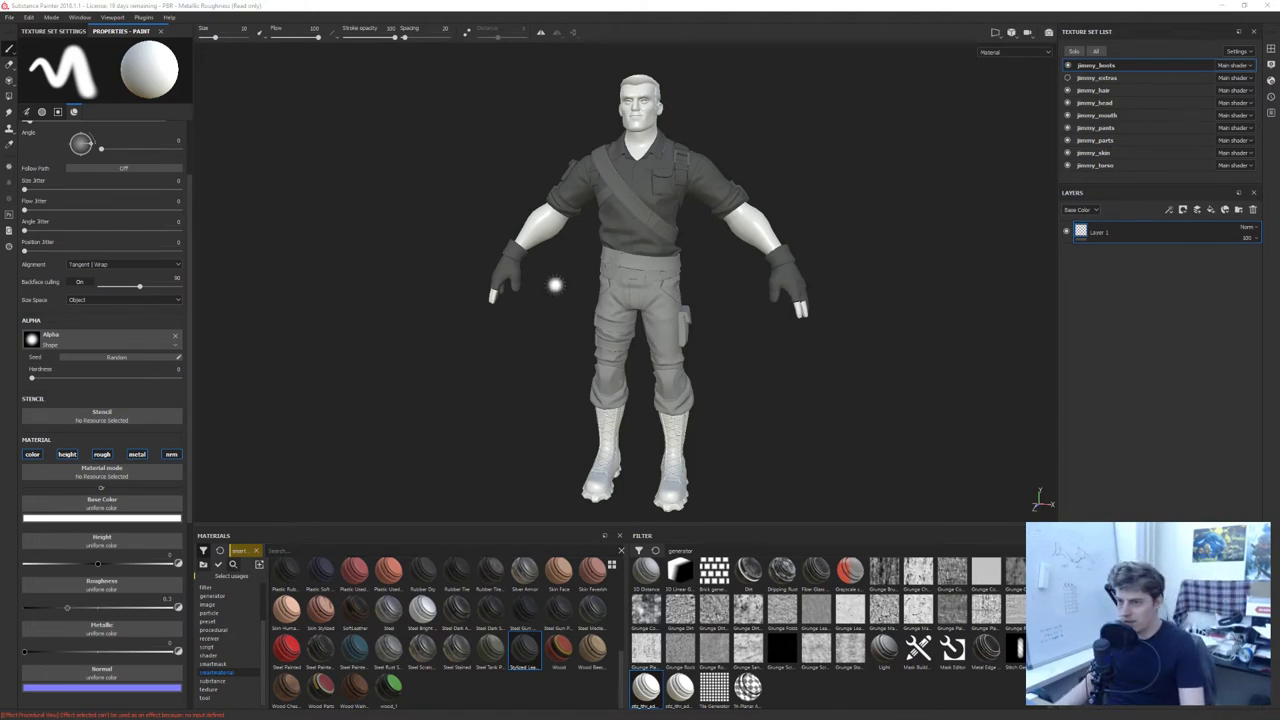
Isolate the jimmy_parts texture set so that only the strap pieces are displayed
{"action": "mouse_move", "coordinate": [775, 294]}
{"action": "left_mouse_down", "text": "alt"}
{"action": "mouse_move", "coordinate": [700, 289]}
{"action": "mouse_move", "coordinate": [773, 284]}
{"action": "left_mouse_up", "text": "alt"}
{"action": "middle_click_drag", "start_coordinate": [676, 248], "coordinate": [622, 226], "text": "alt"}
{"action": "middle_click_drag", "start_coordinate": [759, 146], "coordinate": [762, 223], "text": "alt"}
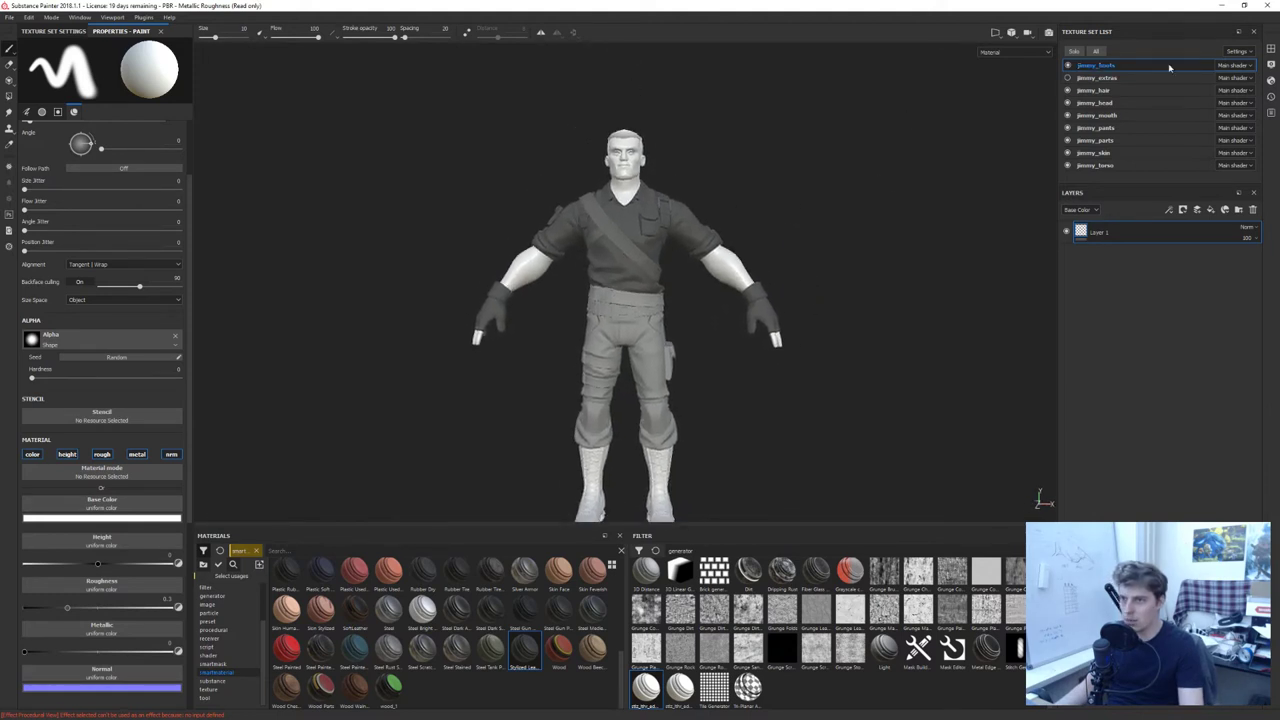
{"action": "left_click", "coordinate": [1117, 92]}
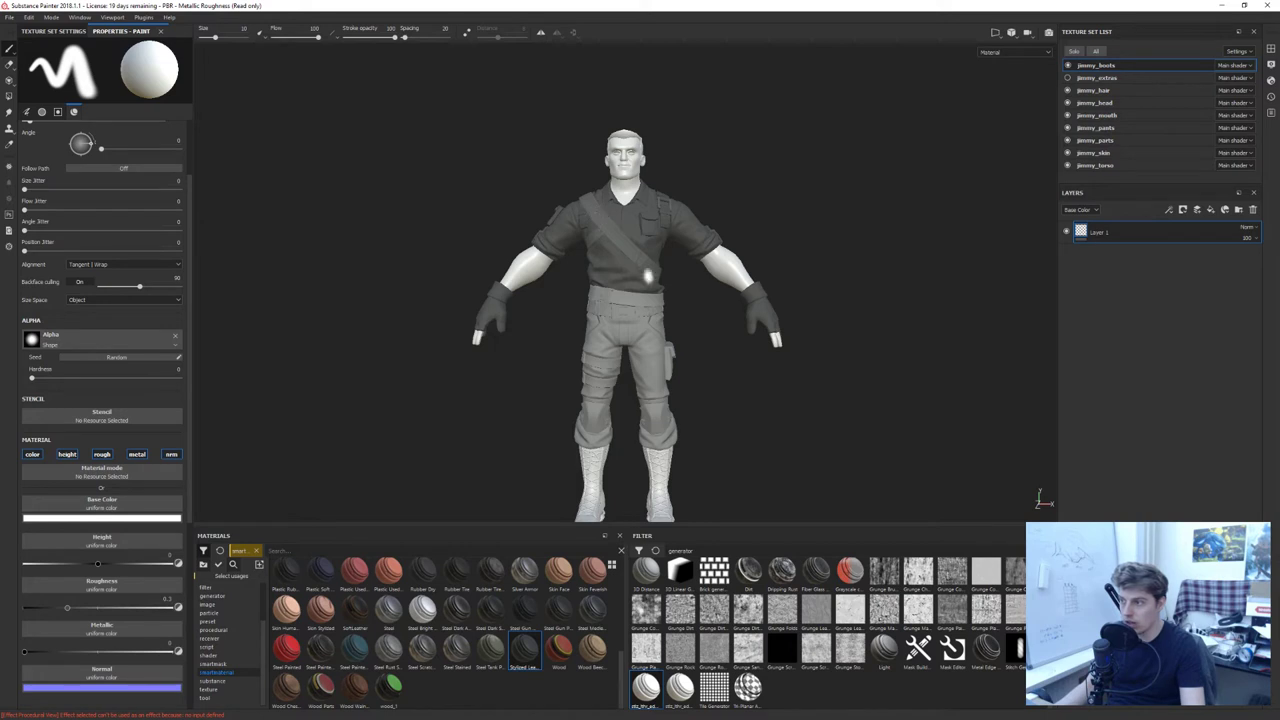
{"action": "left_click", "coordinate": [1095, 141]}
{"action": "left_click", "coordinate": [1073, 51]}
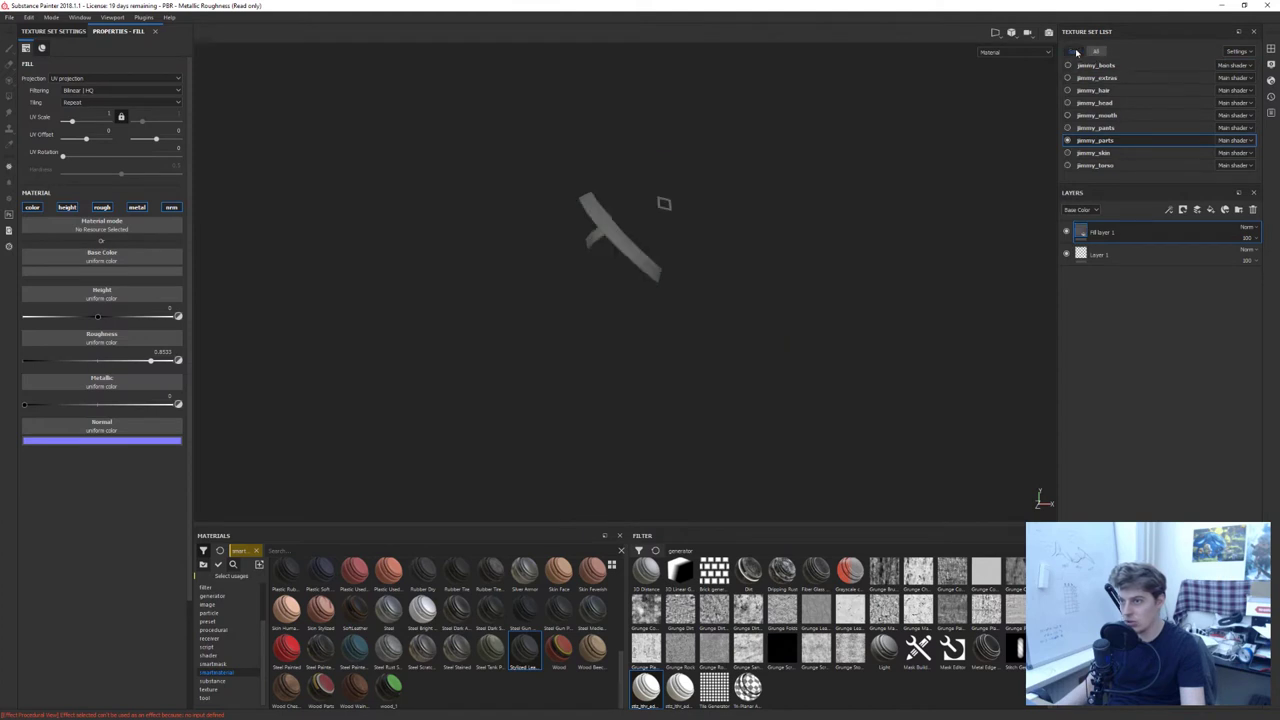
{"action": "left_click_drag", "start_coordinate": [622, 197], "coordinate": [605, 309], "text": "alt"}
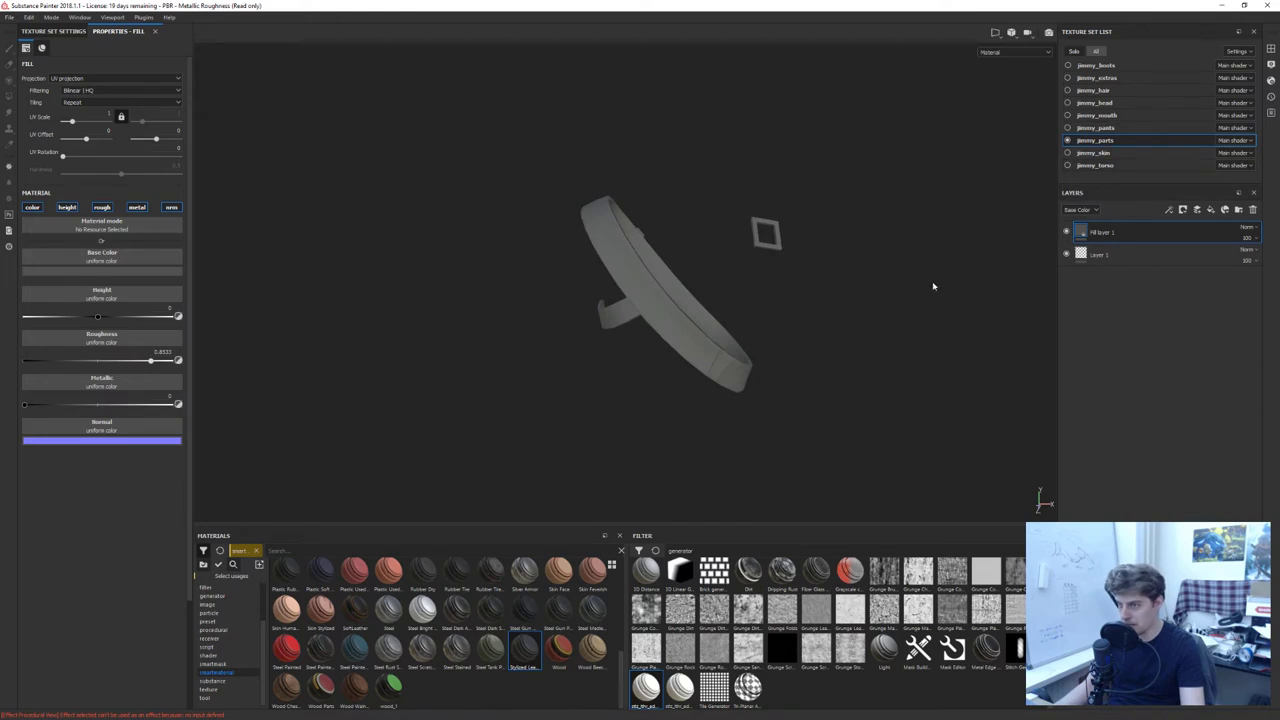
Toggle Fill layer 1 off and on to examine its effect on the strap
{"action": "left_click", "coordinate": [1066, 232]}
{"action": "left_click", "coordinate": [1066, 232]}
{"action": "mouse_move", "coordinate": [943, 246]}
{"action": "left_mouse_down", "text": "alt"}
{"action": "mouse_move", "coordinate": [675, 270]}
{"action": "mouse_move", "coordinate": [717, 251]}
{"action": "mouse_move", "coordinate": [585, 244]}
{"action": "mouse_move", "coordinate": [690, 232]}
{"action": "left_mouse_up", "text": "alt"}
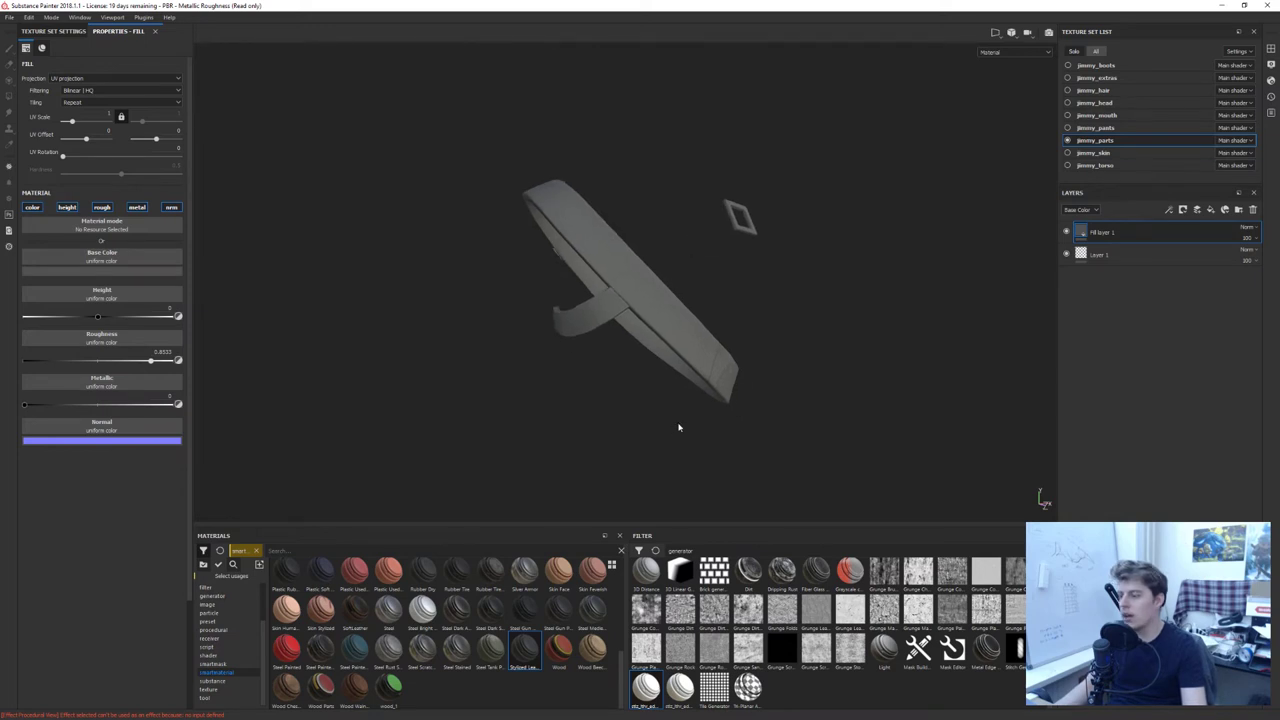
Add the Stylized Leather Chunked smart material above Fill layer 1 and inspect it on the strap
{"action": "mouse_move", "coordinate": [535, 651]}
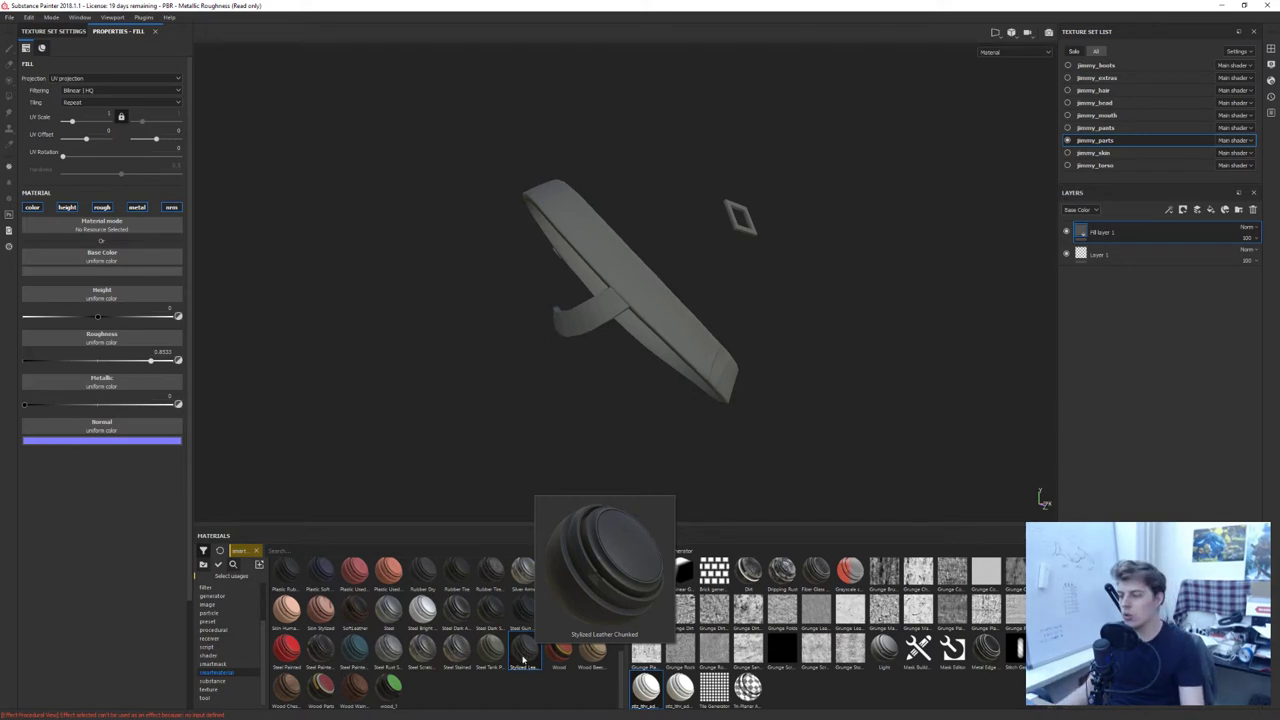
{"action": "left_click_drag", "start_coordinate": [523, 660], "coordinate": [1147, 230]}
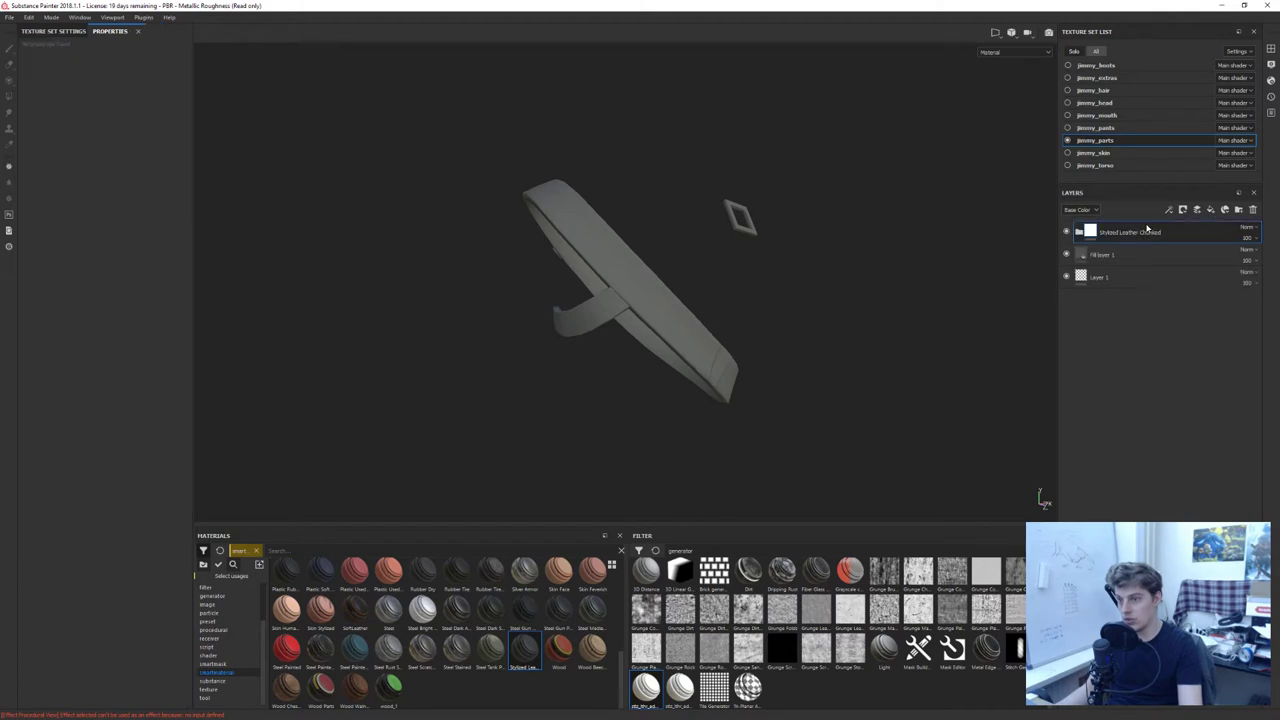
{"action": "left_click_drag", "start_coordinate": [832, 291], "coordinate": [766, 329], "text": "alt"}
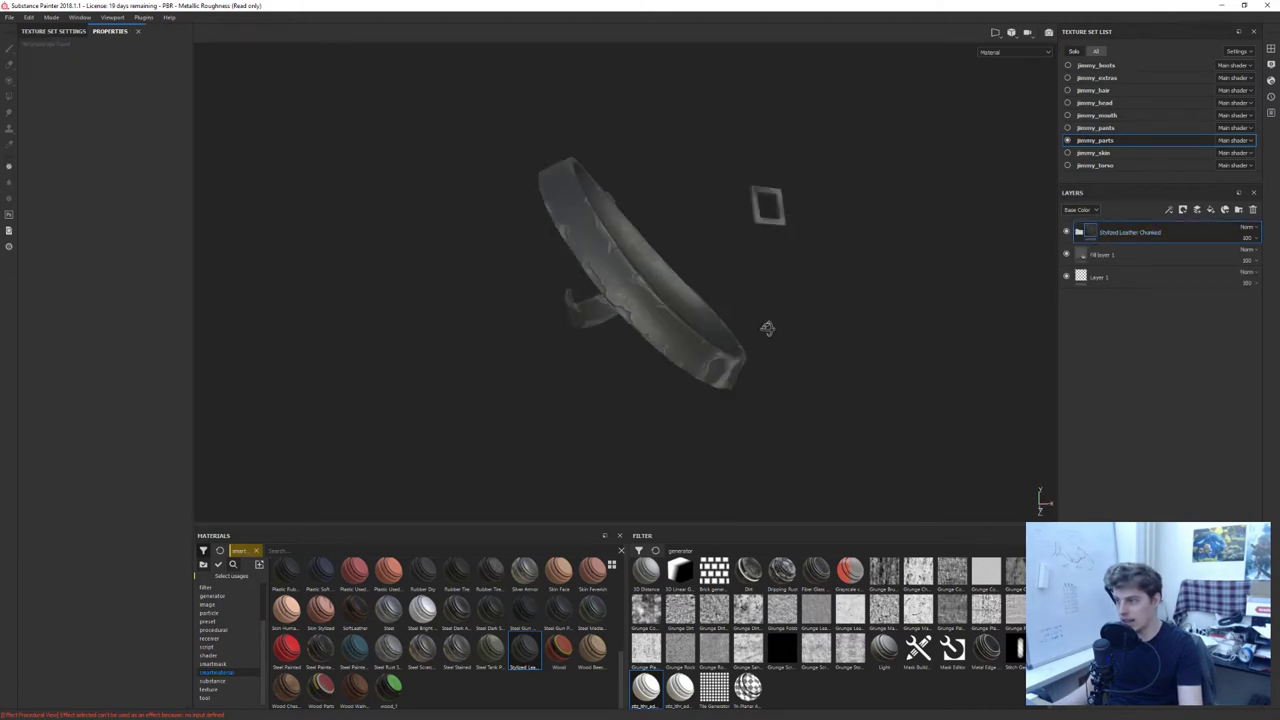
{"action": "right_click_drag", "start_coordinate": [640, 306], "coordinate": [675, 323], "text": "alt"}
{"action": "left_click_drag", "start_coordinate": [675, 323], "coordinate": [700, 306], "text": "alt"}
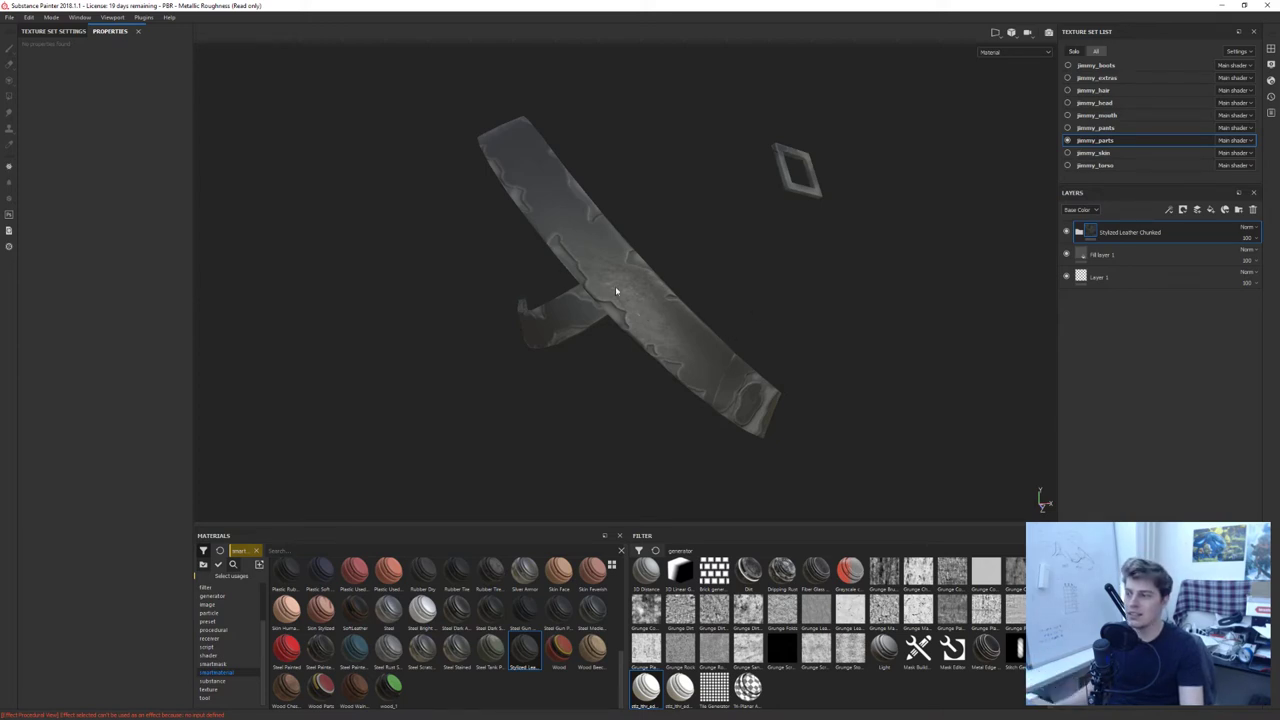
{"action": "left_click_drag", "start_coordinate": [615, 286], "coordinate": [601, 235], "text": "alt"}
{"action": "left_click_drag", "start_coordinate": [537, 126], "coordinate": [665, 378], "text": "alt"}
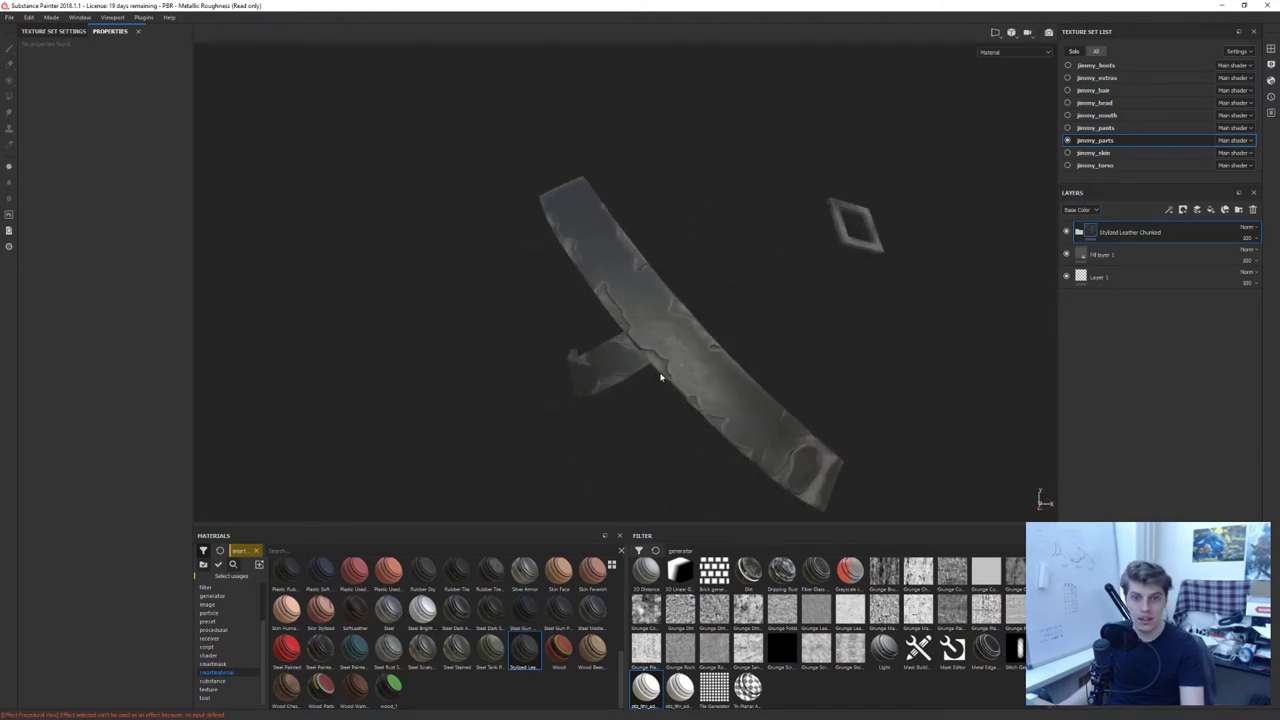
{"action": "mouse_move", "coordinate": [751, 374]}
{"action": "left_mouse_down", "text": "alt"}
{"action": "mouse_move", "coordinate": [709, 357]}
{"action": "mouse_move", "coordinate": [731, 385]}
{"action": "left_mouse_up", "text": "alt"}
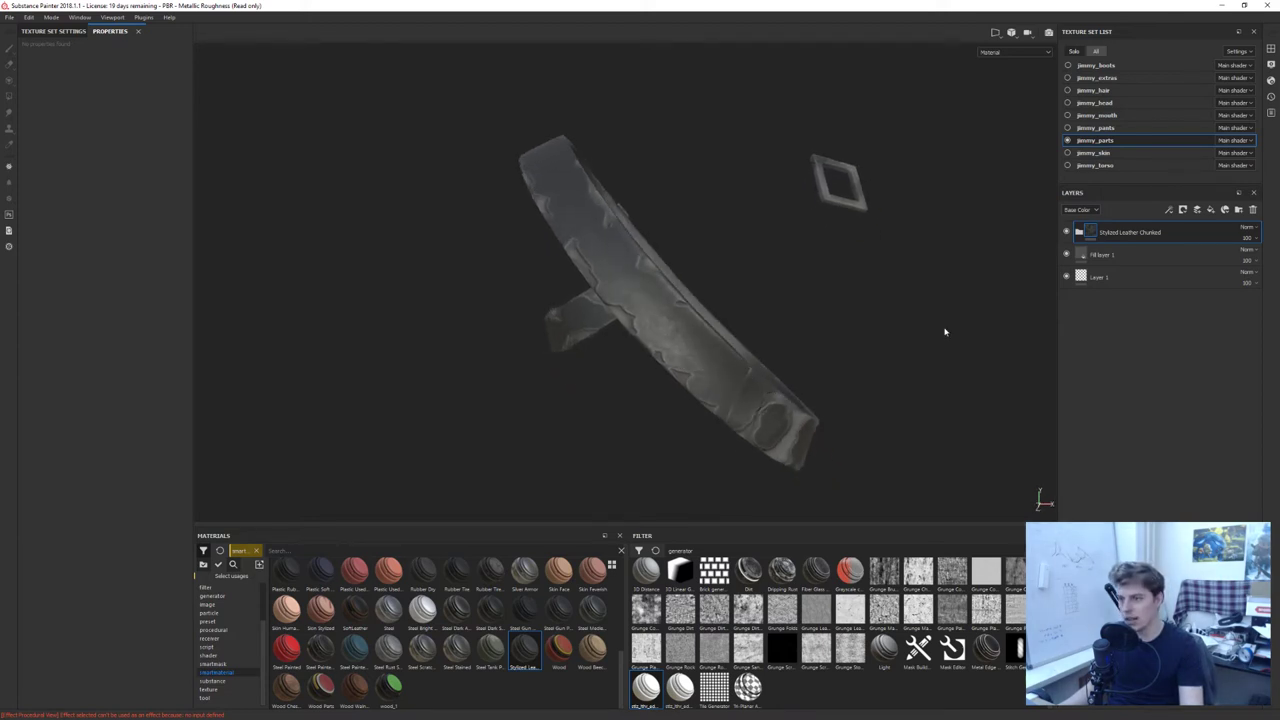
Mask the Stylized Leather Chunked group by color selection, picking the blue ID of the main strap and the green ID of the small strap
{"action": "left_click", "coordinate": [1183, 209]}
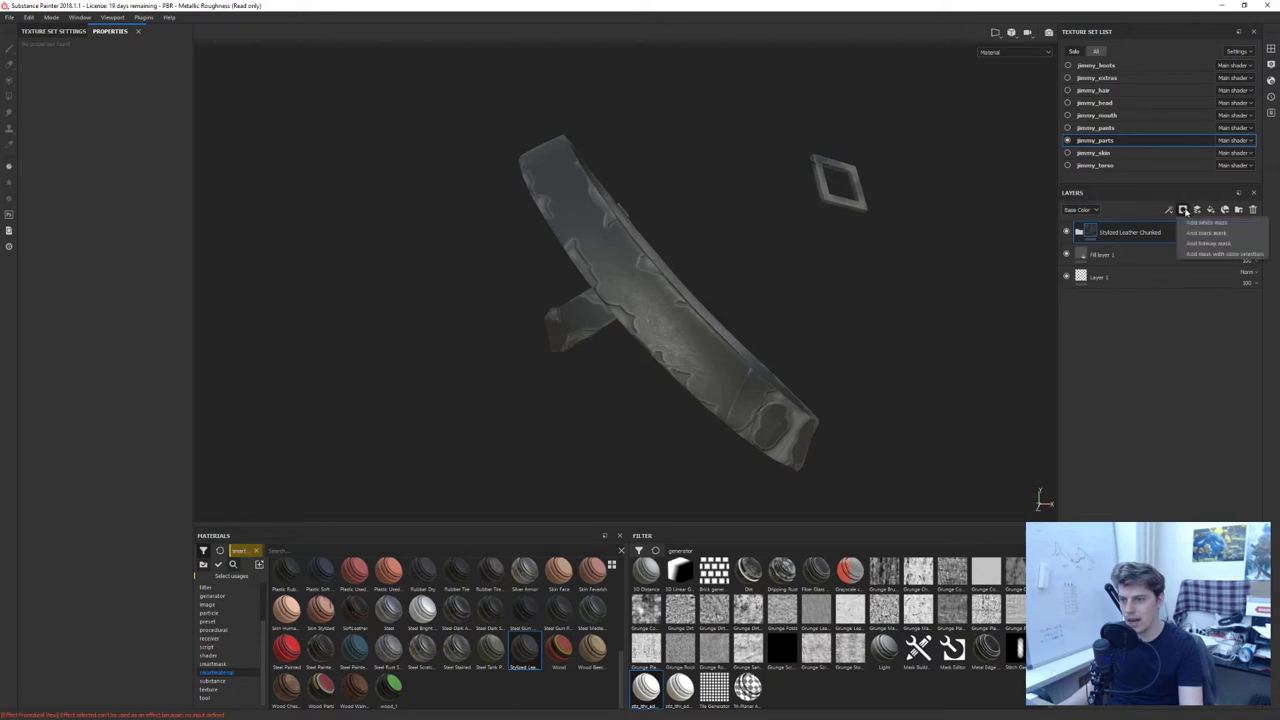
{"action": "left_click", "coordinate": [1222, 253]}
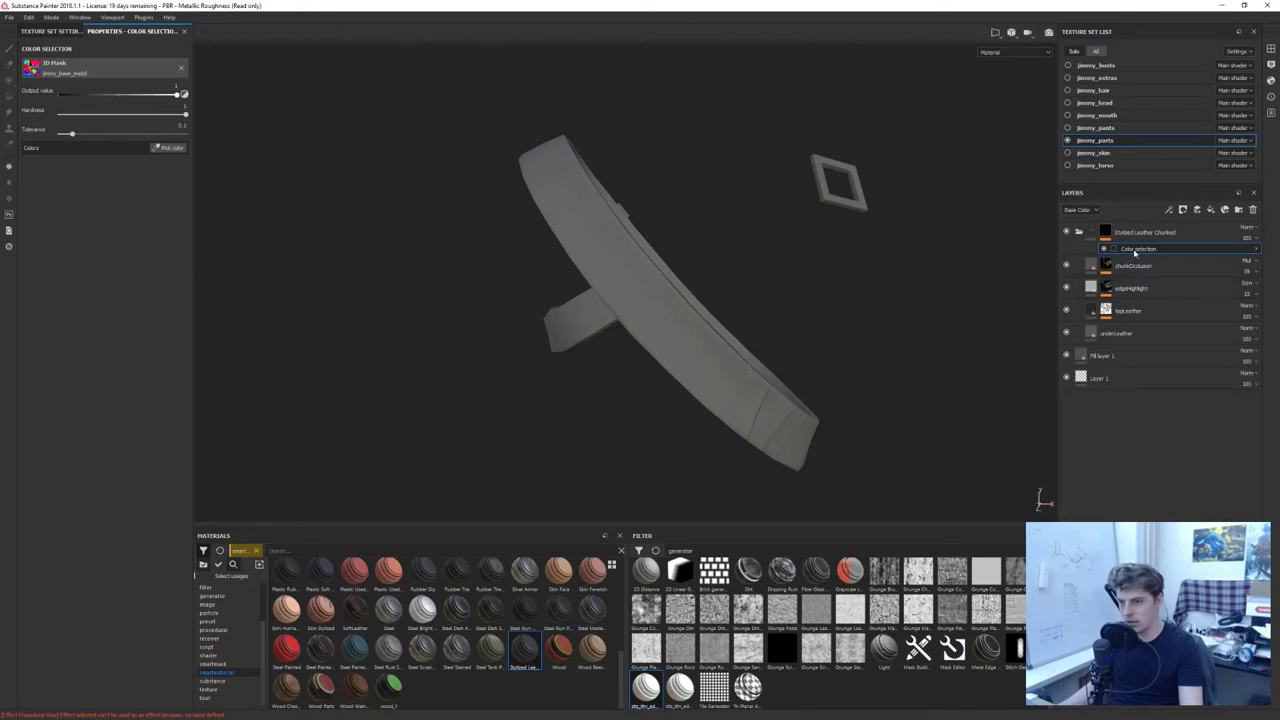
{"action": "left_click", "coordinate": [167, 147]}
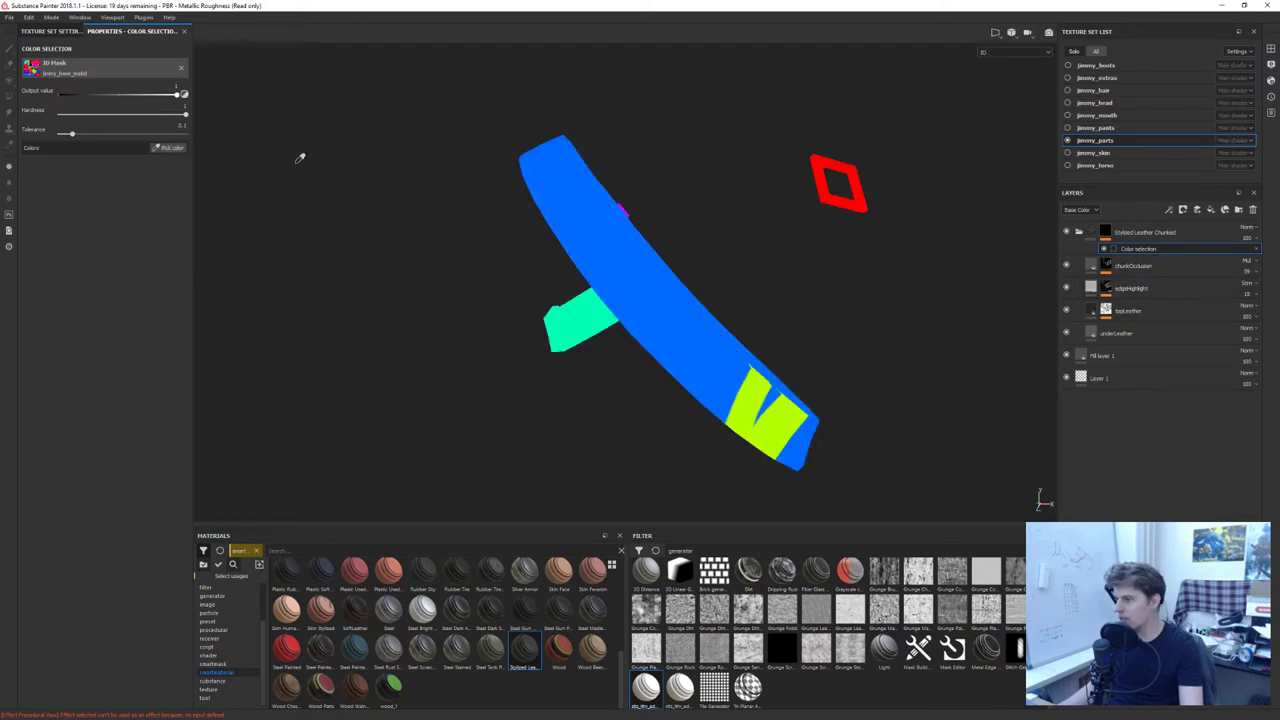
{"action": "left_click", "coordinate": [628, 237]}
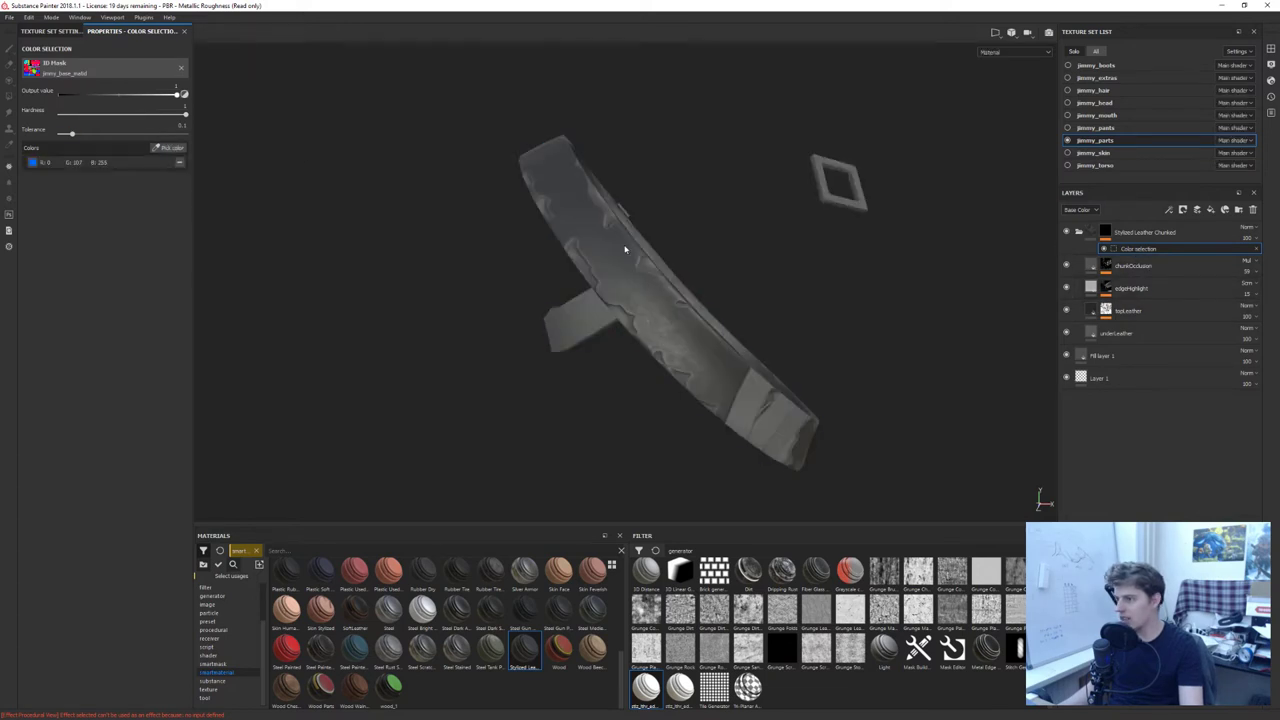
{"action": "left_click", "coordinate": [167, 147]}
{"action": "left_click", "coordinate": [573, 314]}
{"action": "left_click_drag", "start_coordinate": [620, 342], "coordinate": [756, 371], "text": "alt"}
{"action": "left_click_drag", "start_coordinate": [838, 368], "coordinate": [714, 362], "text": "alt"}
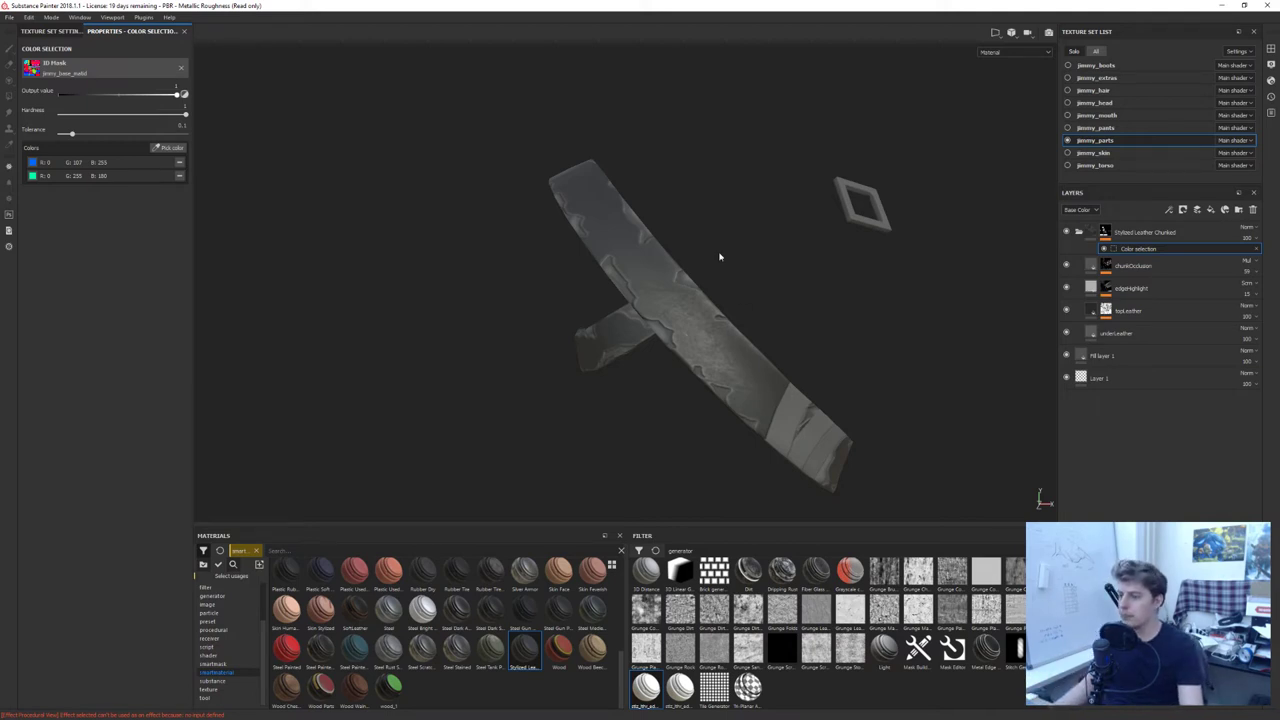
{"action": "middle_click_drag", "start_coordinate": [720, 257], "coordinate": [715, 229]}
{"action": "left_click_drag", "start_coordinate": [715, 229], "coordinate": [685, 300], "text": "alt"}
{"action": "key", "text": "Delete"}
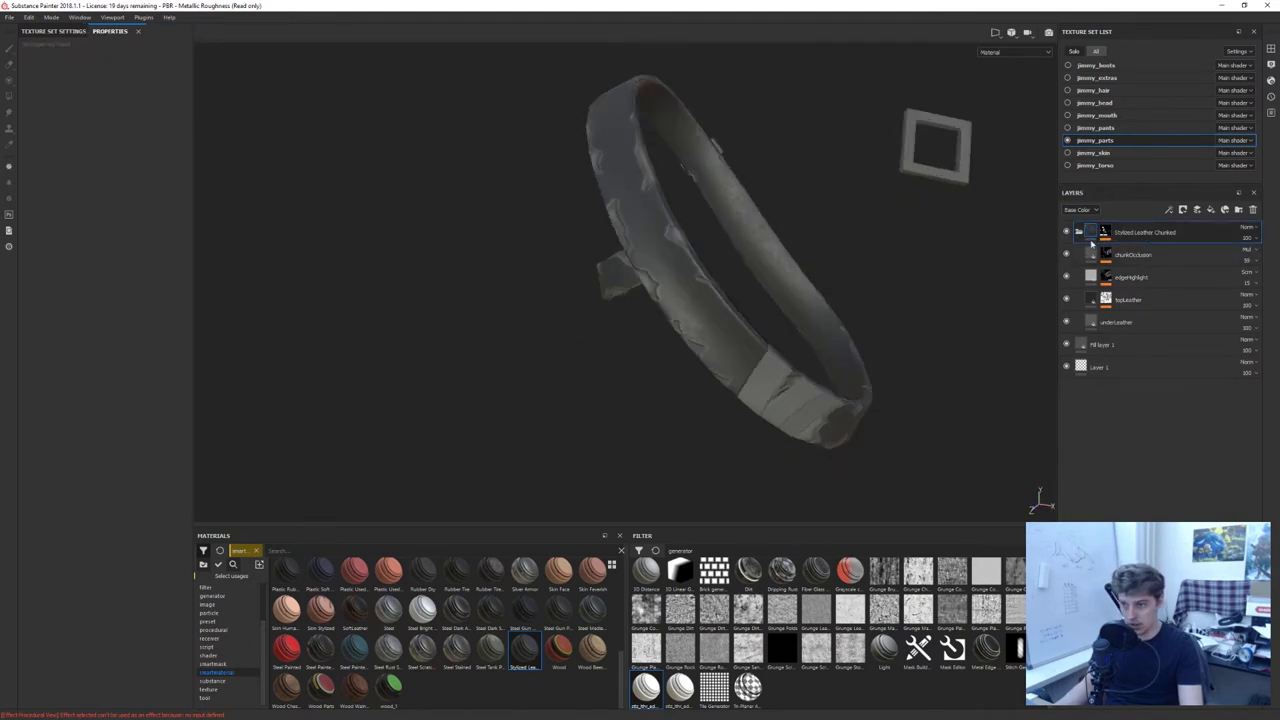
Review the topLeather and chunkOcclusion layers, and set the underLeather base color to a neutral gray with RGB values of 0.217
{"action": "left_click", "coordinate": [1150, 299]}
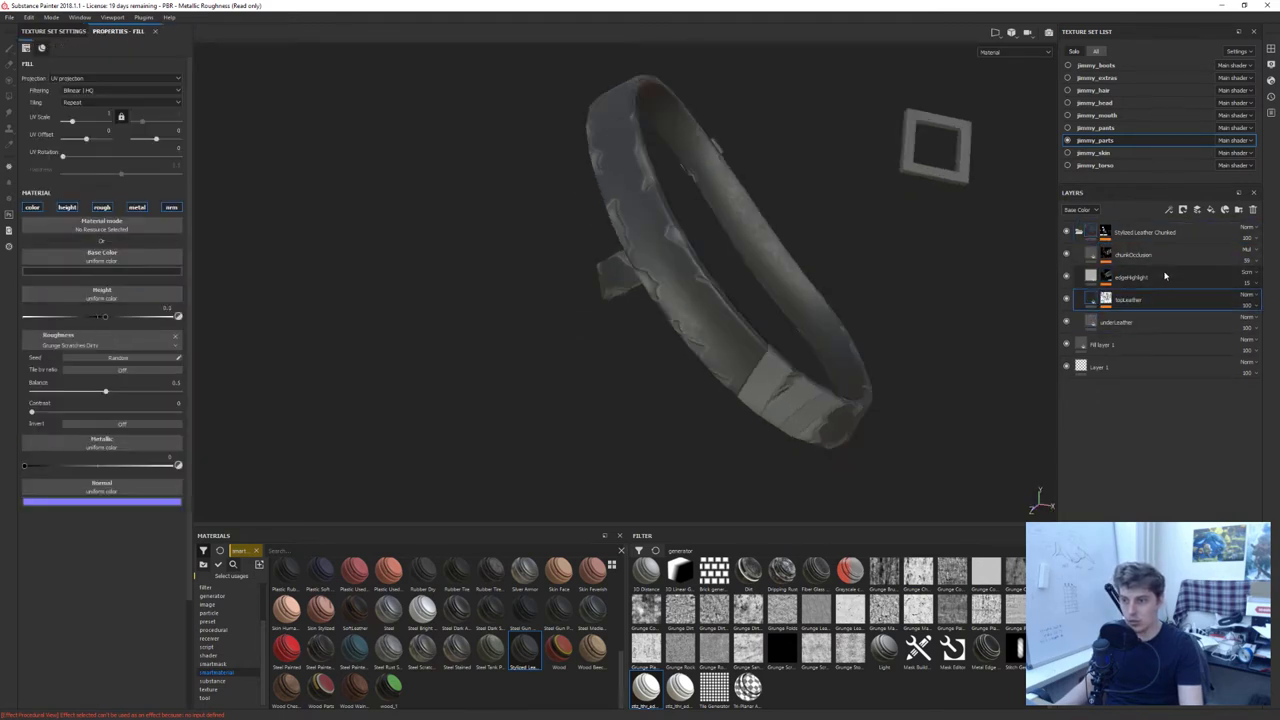
{"action": "left_click", "coordinate": [1166, 254]}
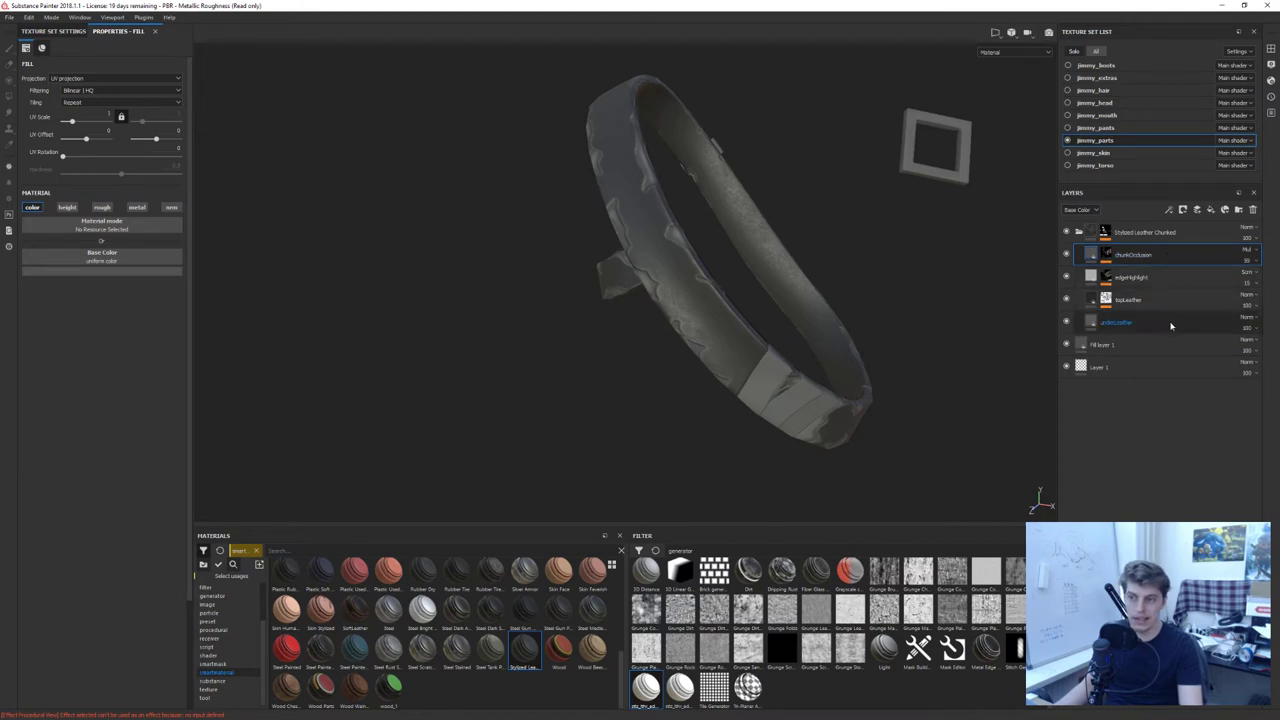
{"action": "left_click", "coordinate": [1118, 323]}
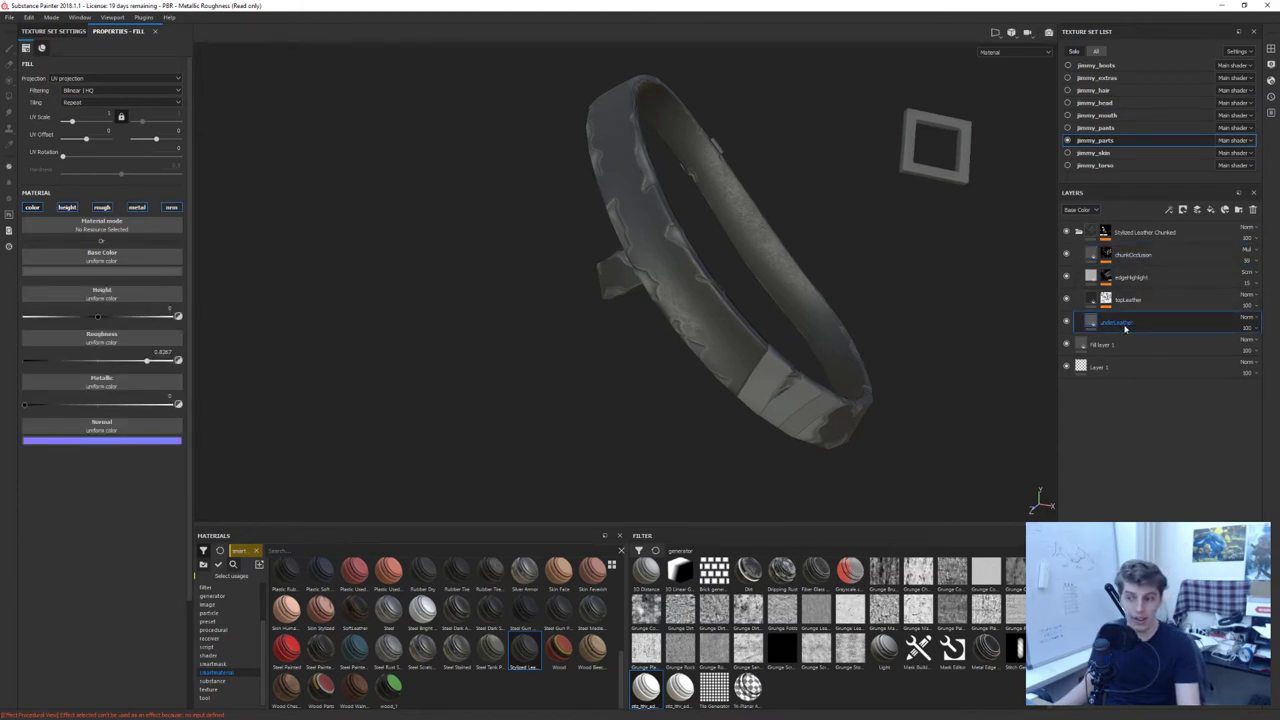
{"action": "left_click_drag", "start_coordinate": [810, 351], "coordinate": [603, 263], "text": "alt"}
{"action": "scroll", "coordinate": [603, 264], "scroll_direction": "up", "scroll_amount": 3}
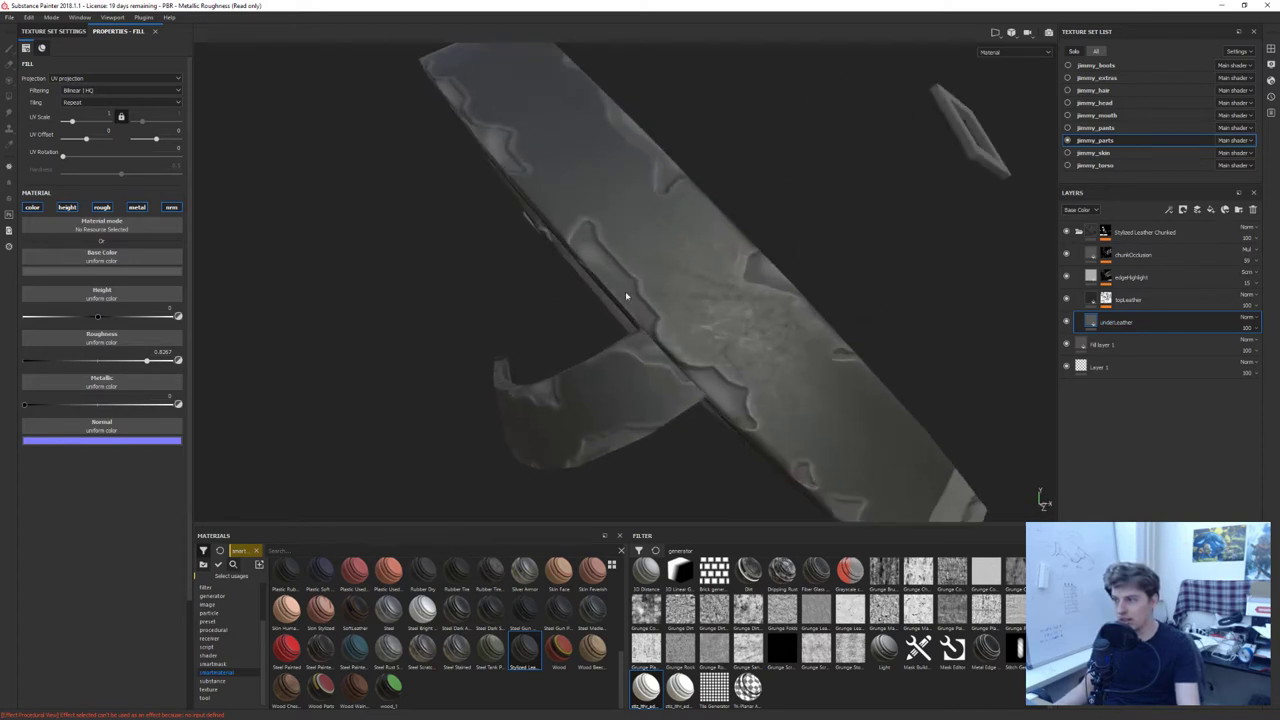
{"action": "left_click", "coordinate": [94, 270]}
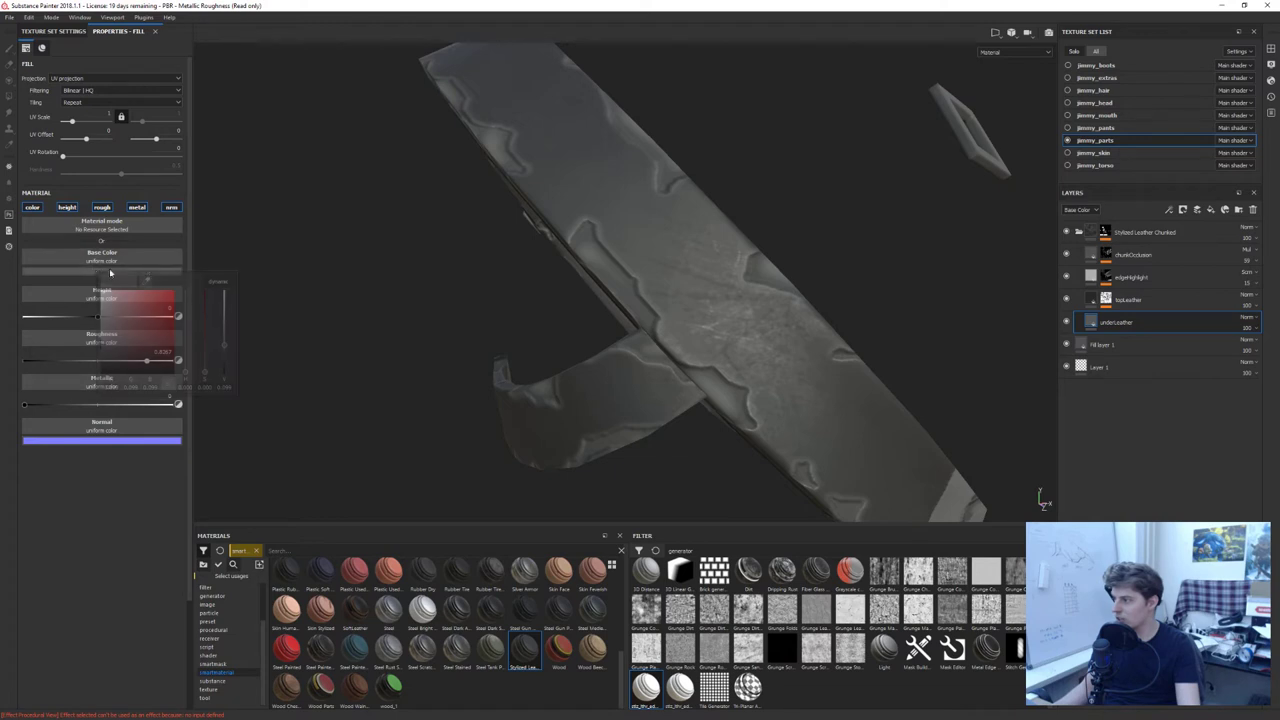
{"action": "left_click_drag", "start_coordinate": [154, 312], "coordinate": [94, 335]}
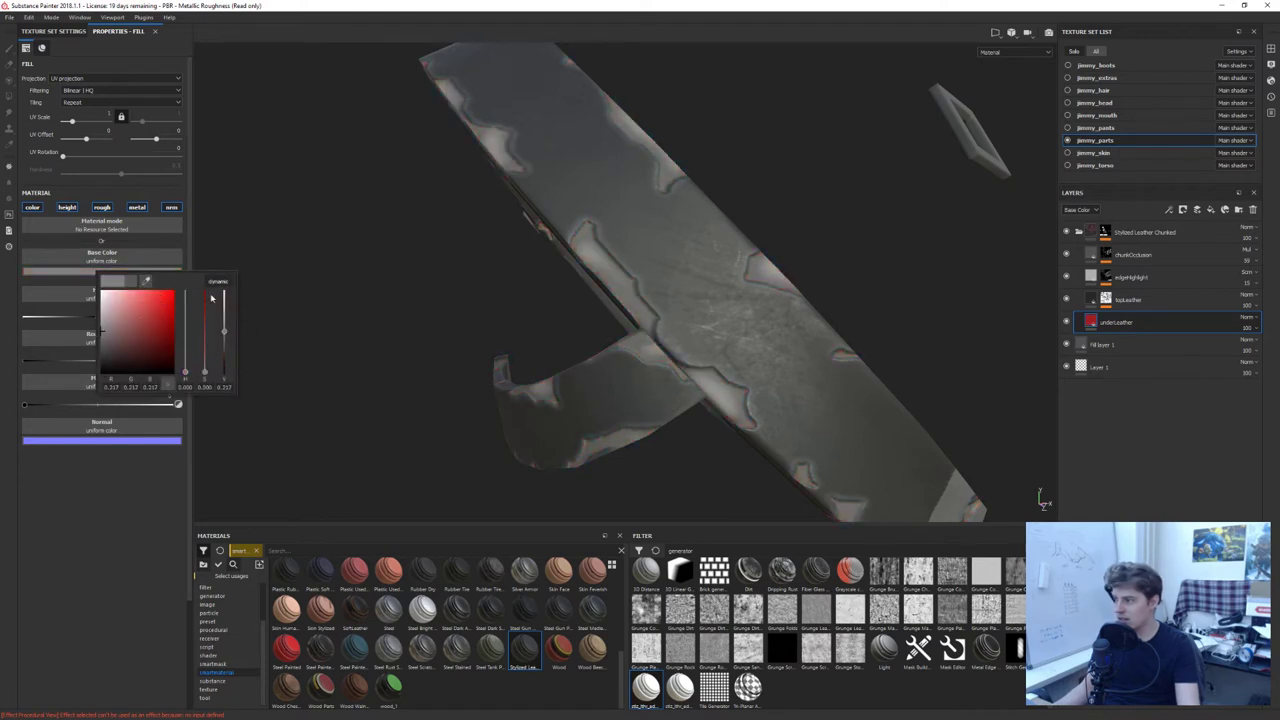
{"action": "scroll", "coordinate": [1021, 325], "scroll_direction": "up", "scroll_amount": 1}
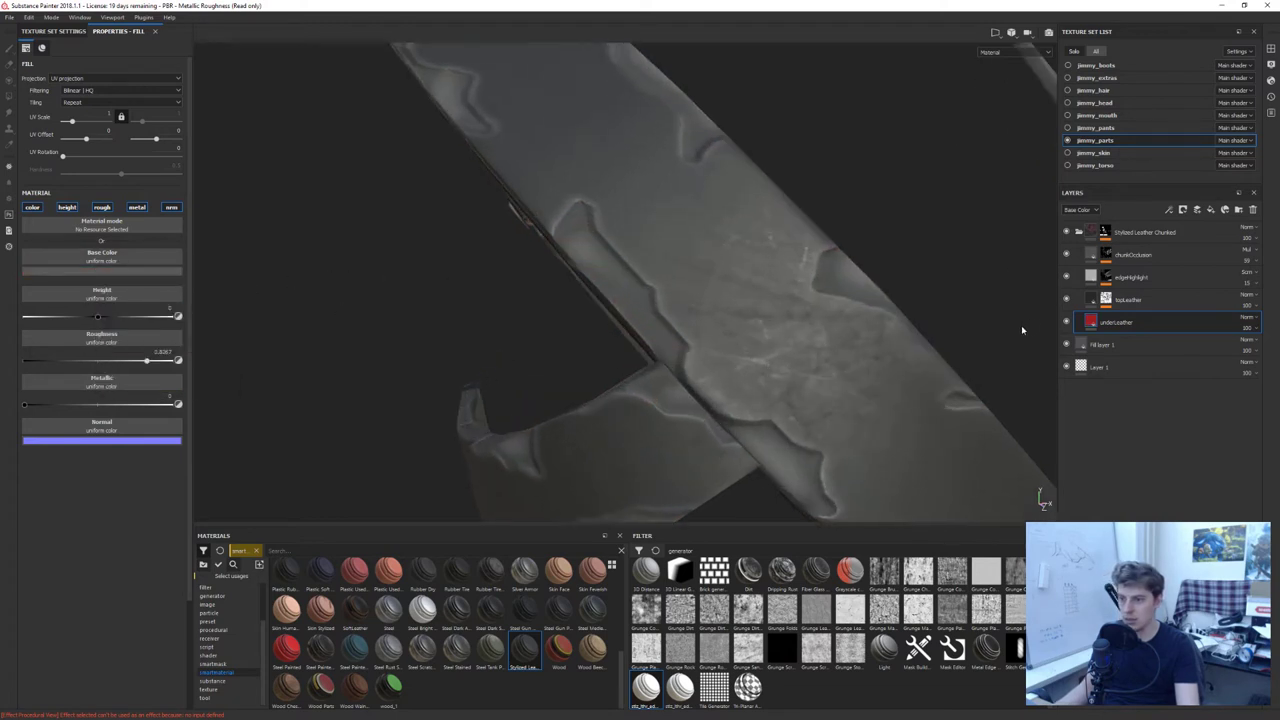
{"action": "scroll", "coordinate": [1010, 330], "scroll_direction": "down", "scroll_amount": 2}
{"action": "left_click_drag", "start_coordinate": [991, 334], "coordinate": [1016, 304], "text": "alt"}
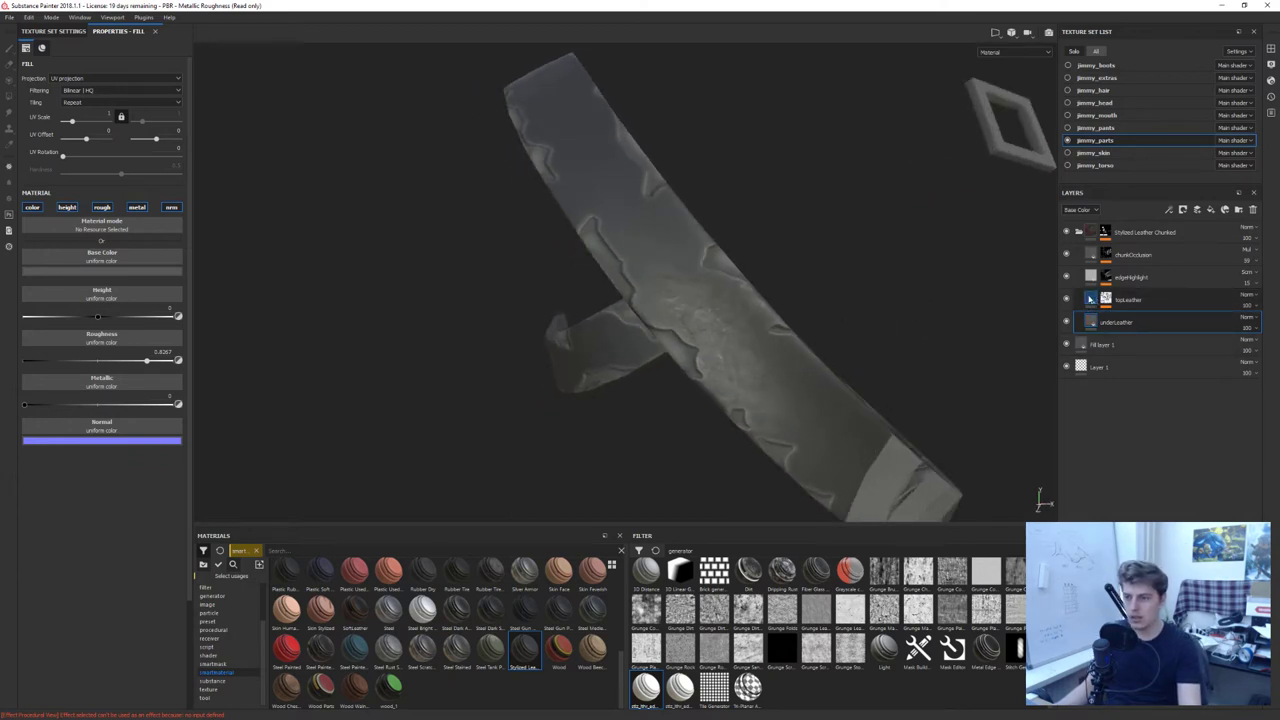
Open the topLeather layer's mask and examine the settings of its edge chunks generator
{"action": "left_click", "coordinate": [1106, 302]}
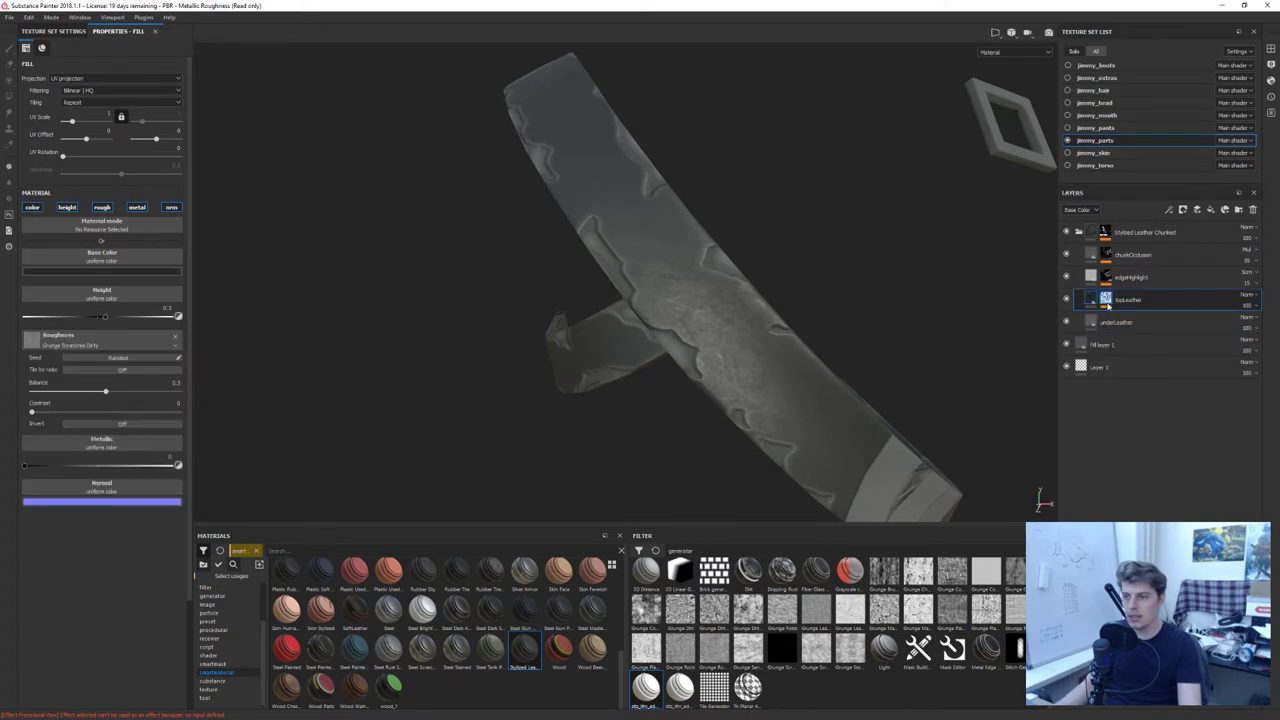
{"action": "left_click", "coordinate": [1105, 300]}
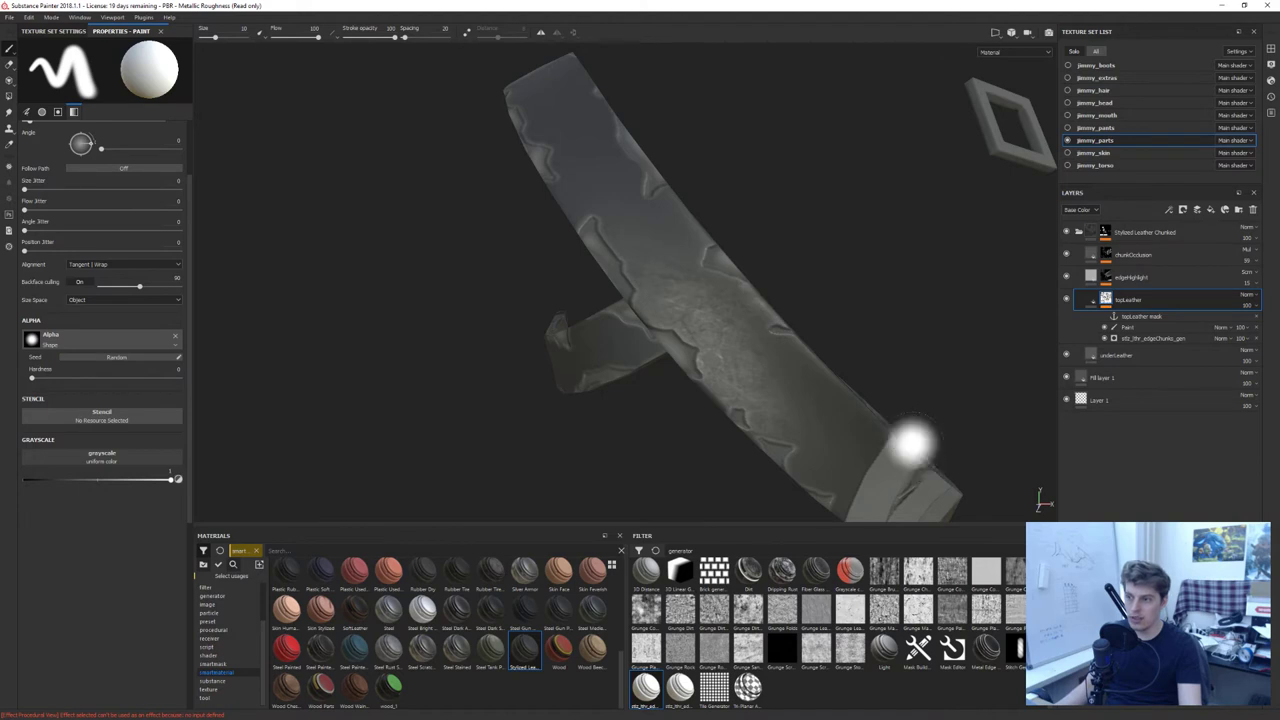
{"action": "left_click", "coordinate": [1152, 340]}
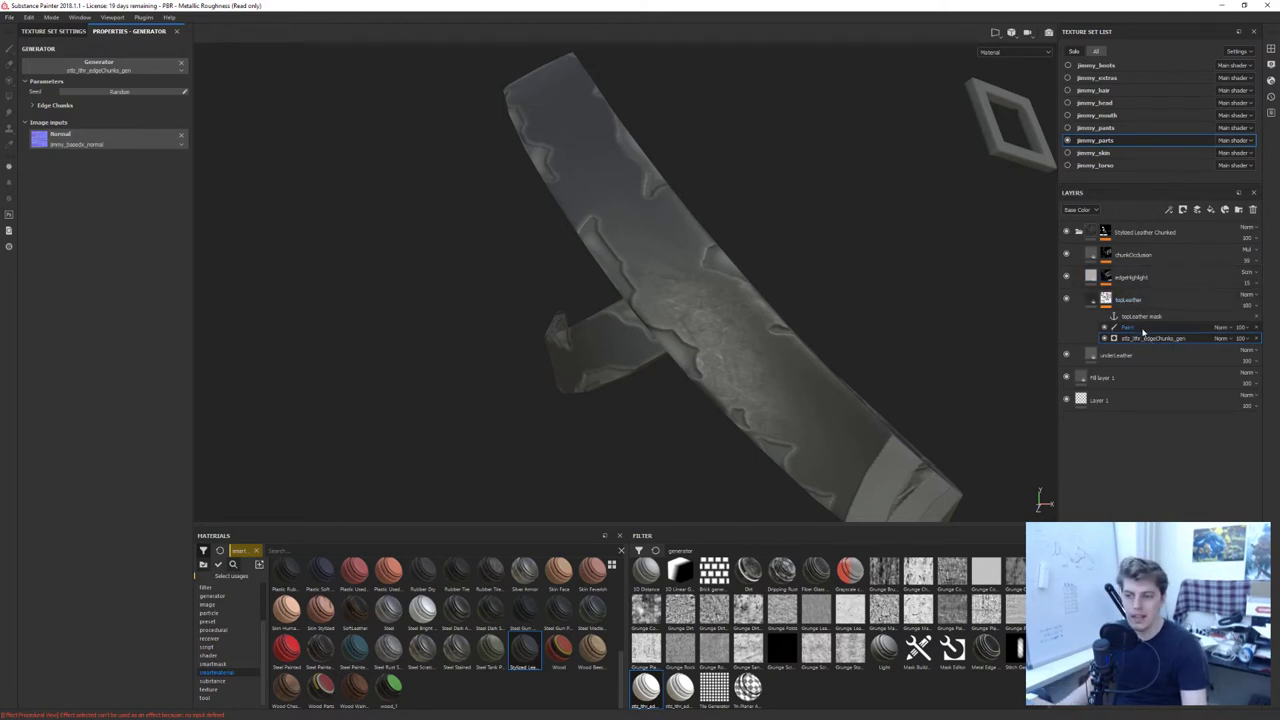
Paint white with a smaller soft round brush on the topLeather mask's Paint effect, over the chunk in the wrapped strap end
{"action": "left_click", "coordinate": [1140, 328]}
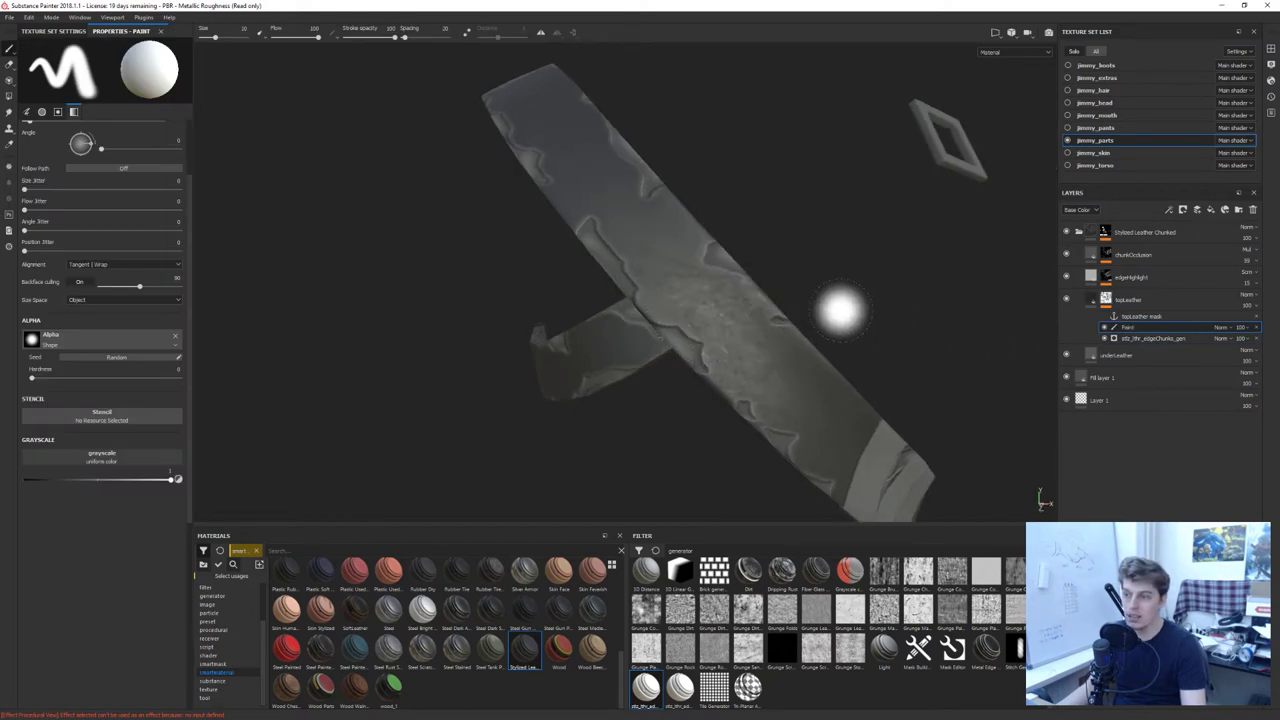
{"action": "middle_click_drag", "start_coordinate": [848, 305], "coordinate": [843, 269], "text": "alt"}
{"action": "left_click_drag", "start_coordinate": [844, 282], "coordinate": [890, 297], "text": "alt"}
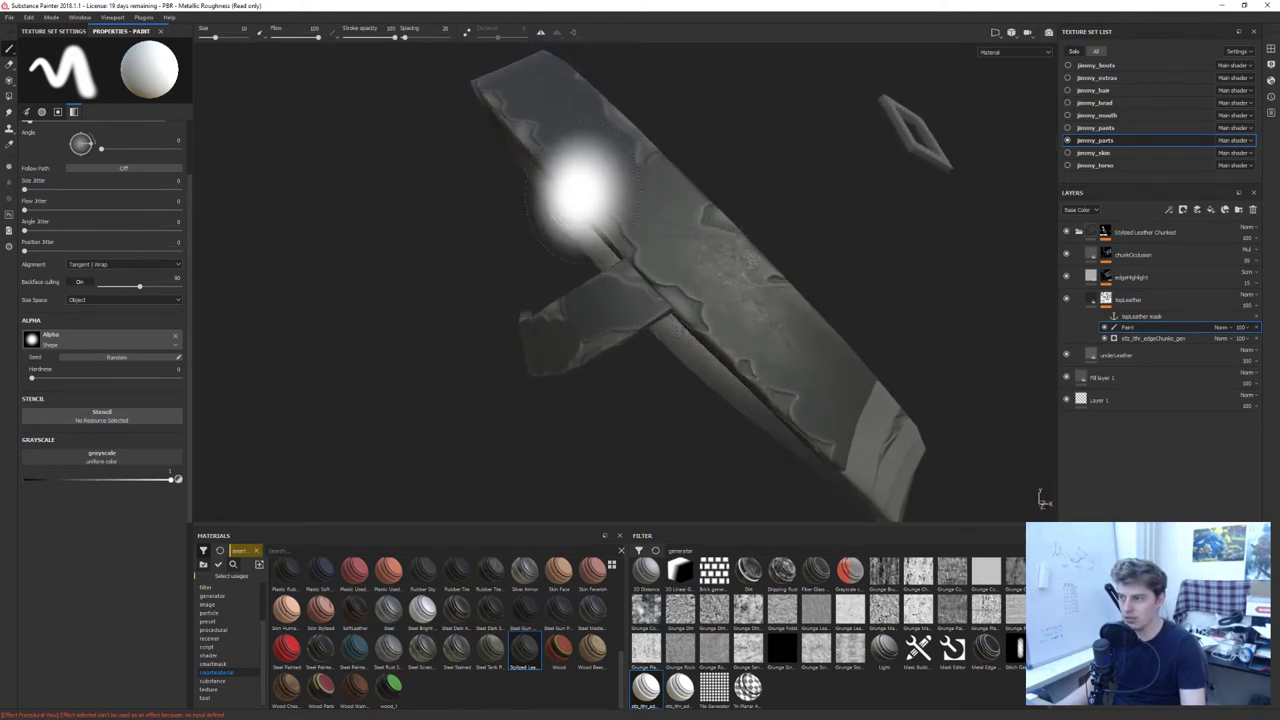
{"action": "mouse_move", "coordinate": [578, 190]}
{"action": "left_mouse_down", "text": "alt"}
{"action": "mouse_move", "coordinate": [808, 414]}
{"action": "mouse_move", "coordinate": [851, 409]}
{"action": "mouse_move", "coordinate": [766, 337]}
{"action": "mouse_move", "coordinate": [824, 283]}
{"action": "mouse_move", "coordinate": [860, 315]}
{"action": "left_mouse_up", "text": "alt"}
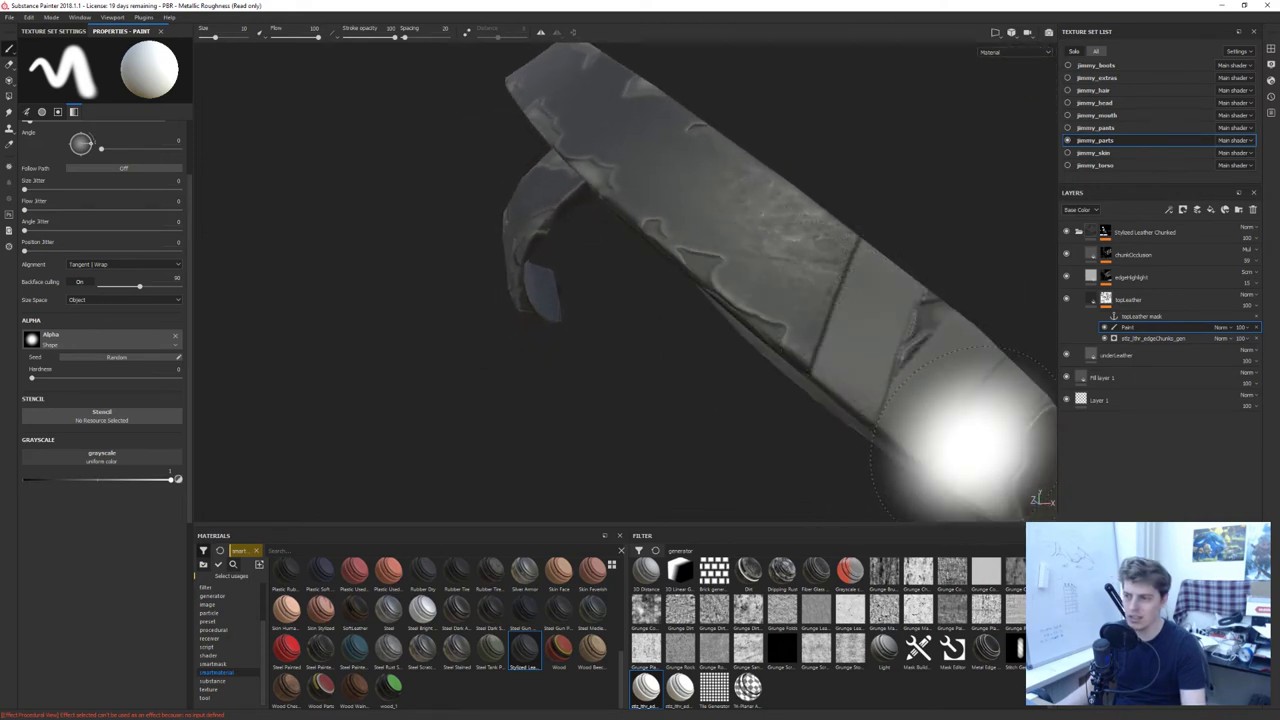
{"action": "right_click_drag", "start_coordinate": [932, 326], "coordinate": [840, 320], "text": "ctrl"}
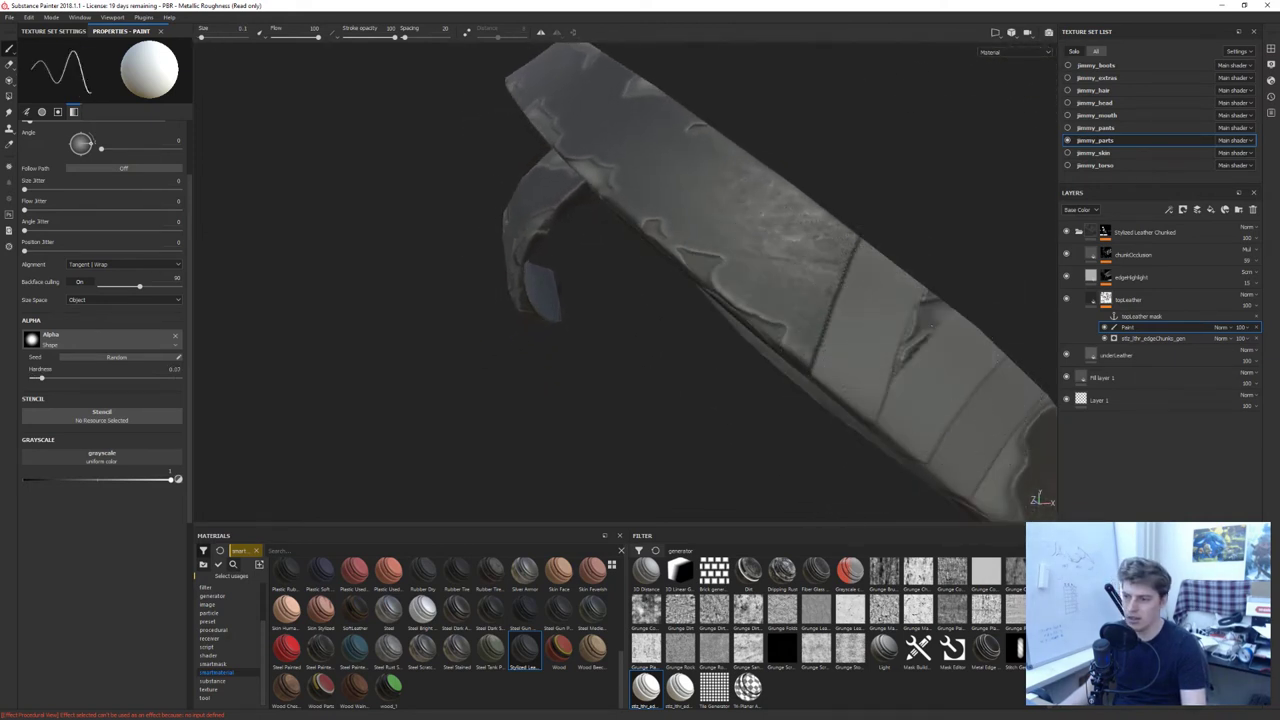
{"action": "left_click_drag", "start_coordinate": [918, 330], "coordinate": [830, 330], "text": "alt"}
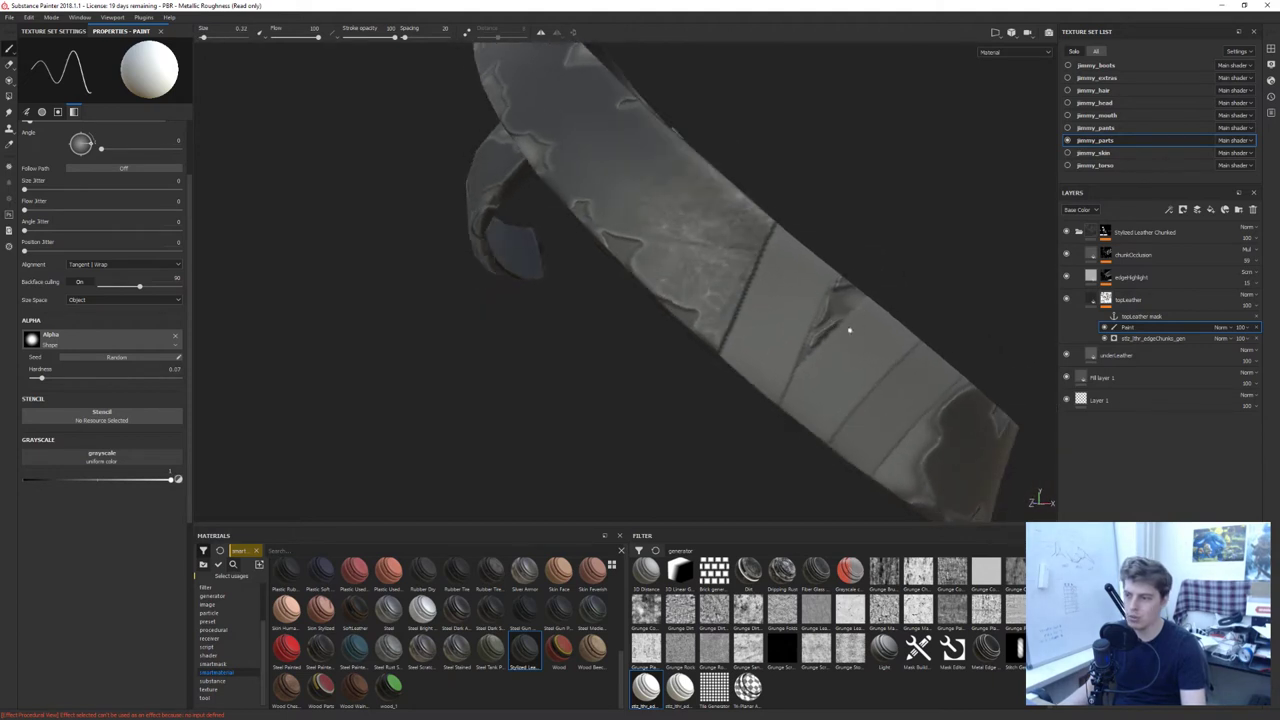
{"action": "right_click", "coordinate": [886, 268]}
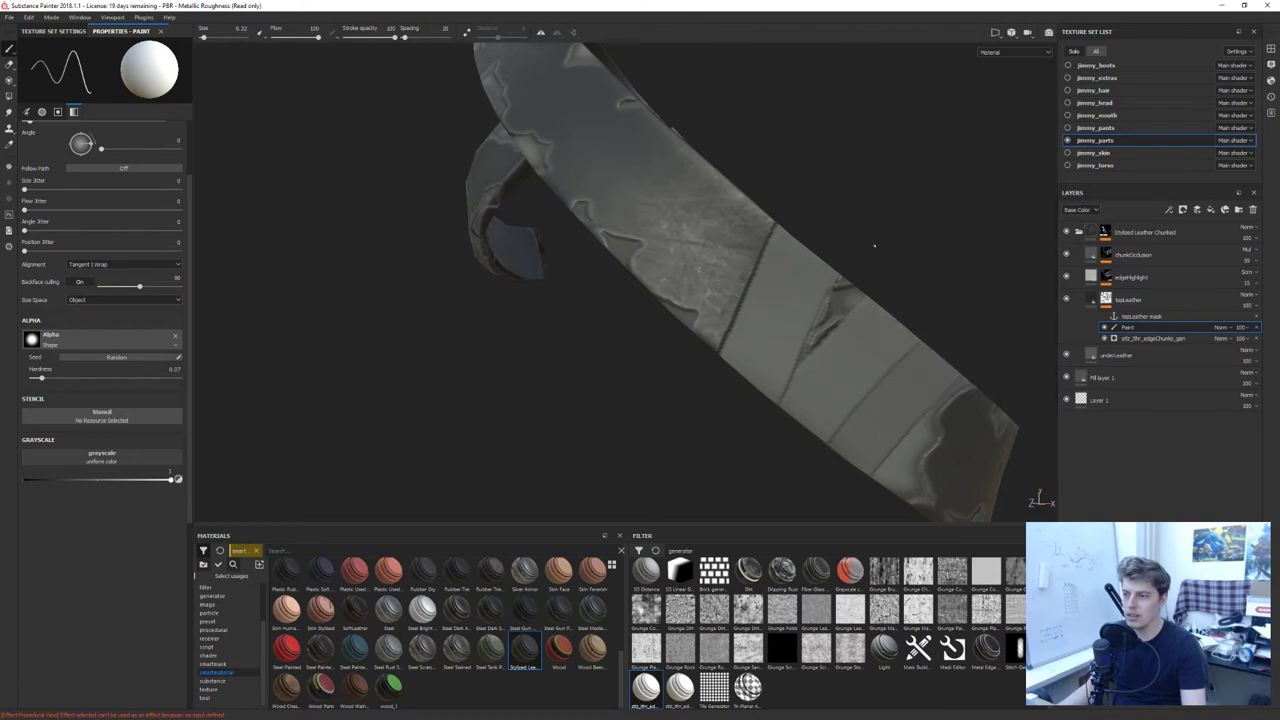
{"action": "left_click_drag", "start_coordinate": [874, 246], "coordinate": [910, 236], "text": "alt"}
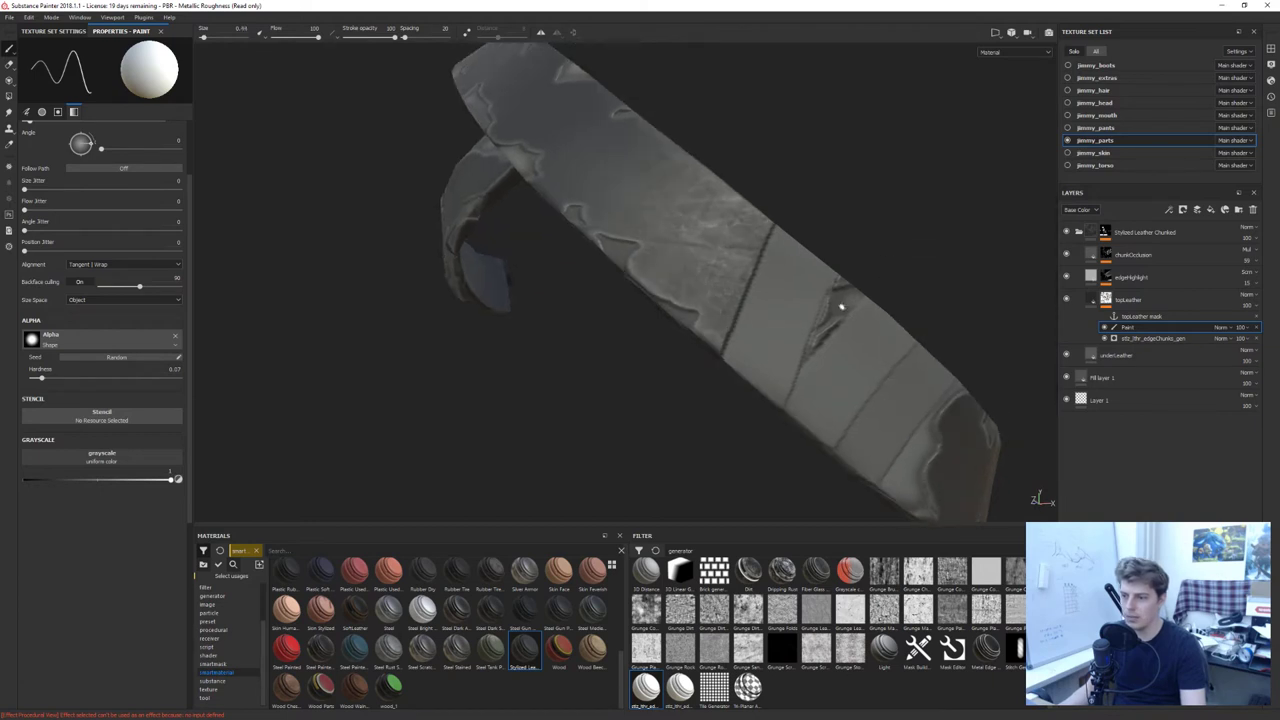
{"action": "right_click_drag", "start_coordinate": [841, 307], "coordinate": [870, 307], "text": "ctrl"}
{"action": "left_click_drag", "start_coordinate": [818, 350], "coordinate": [830, 330]}
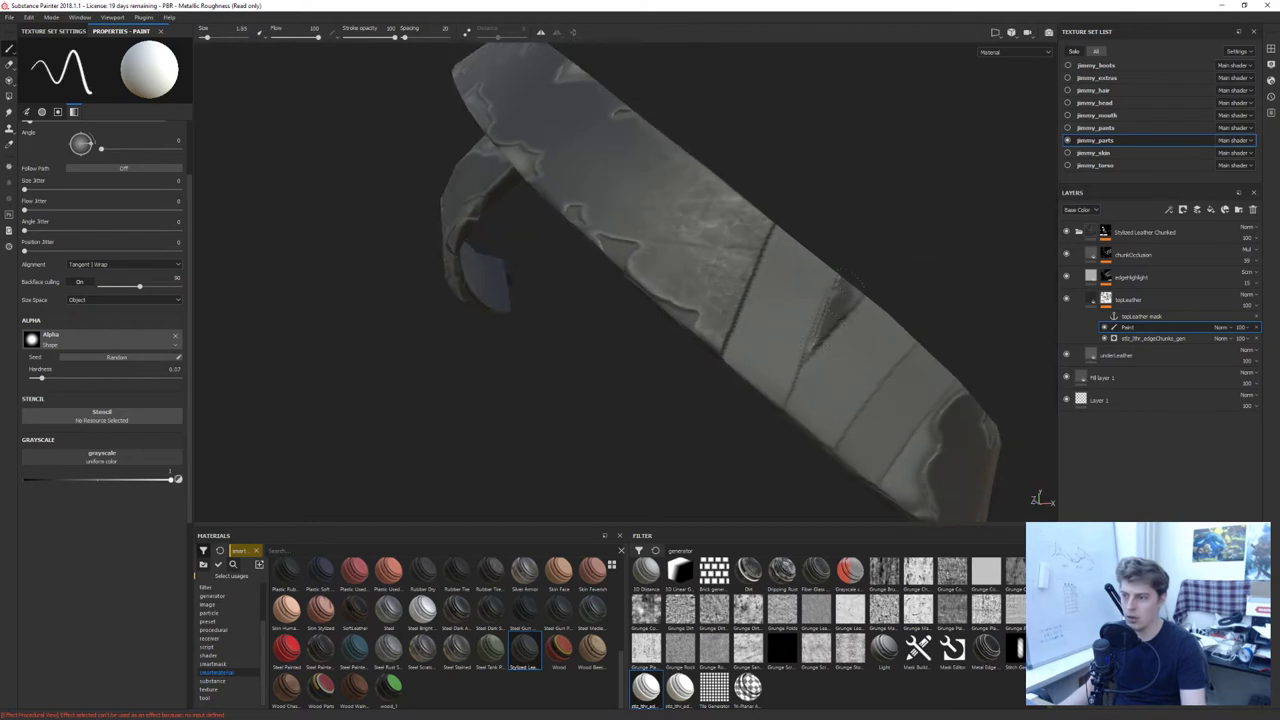
{"action": "left_click_drag", "start_coordinate": [886, 298], "coordinate": [866, 314], "text": "alt"}
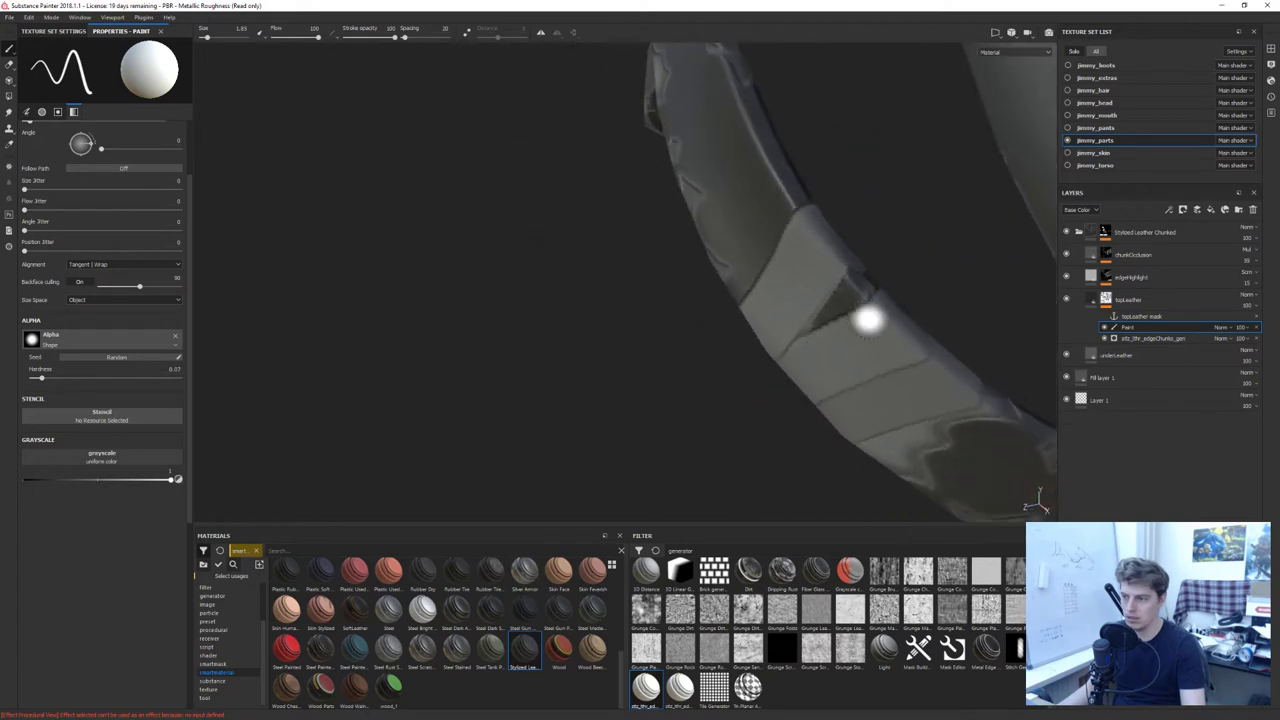
{"action": "middle_click_drag", "start_coordinate": [866, 314], "coordinate": [783, 311], "text": "alt"}
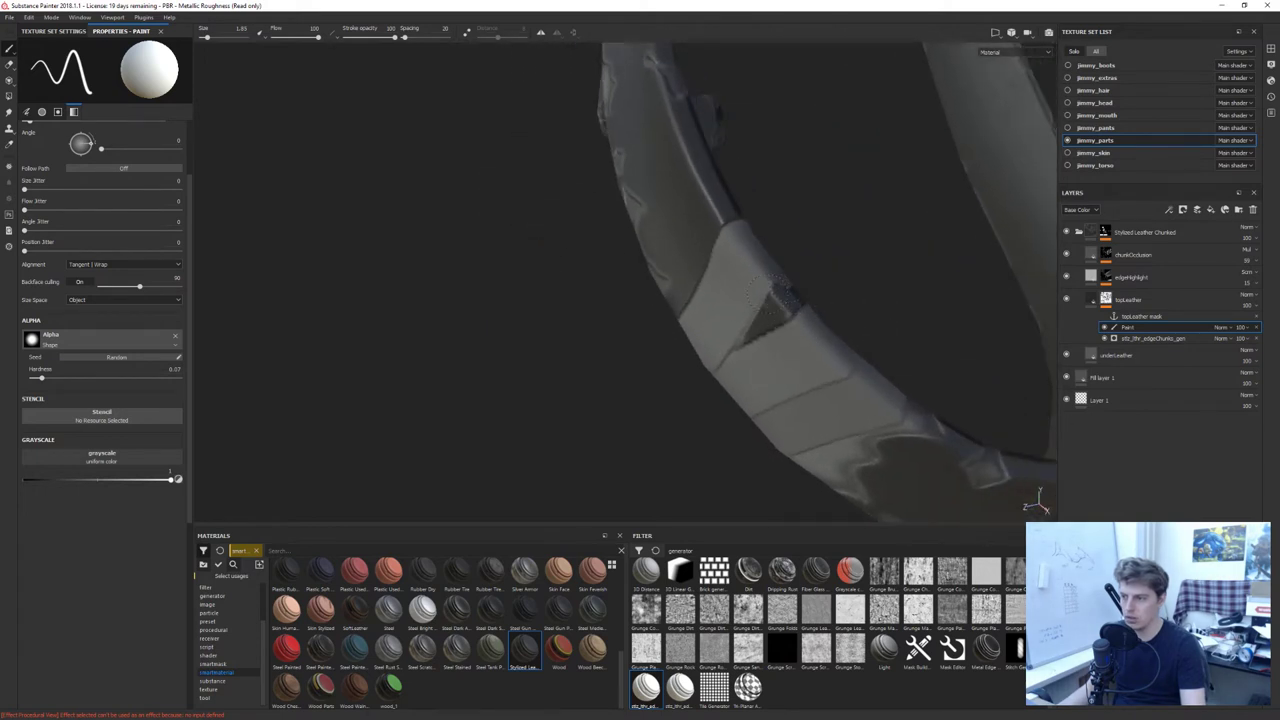
{"action": "left_click_drag", "start_coordinate": [714, 402], "coordinate": [755, 355], "text": "alt"}
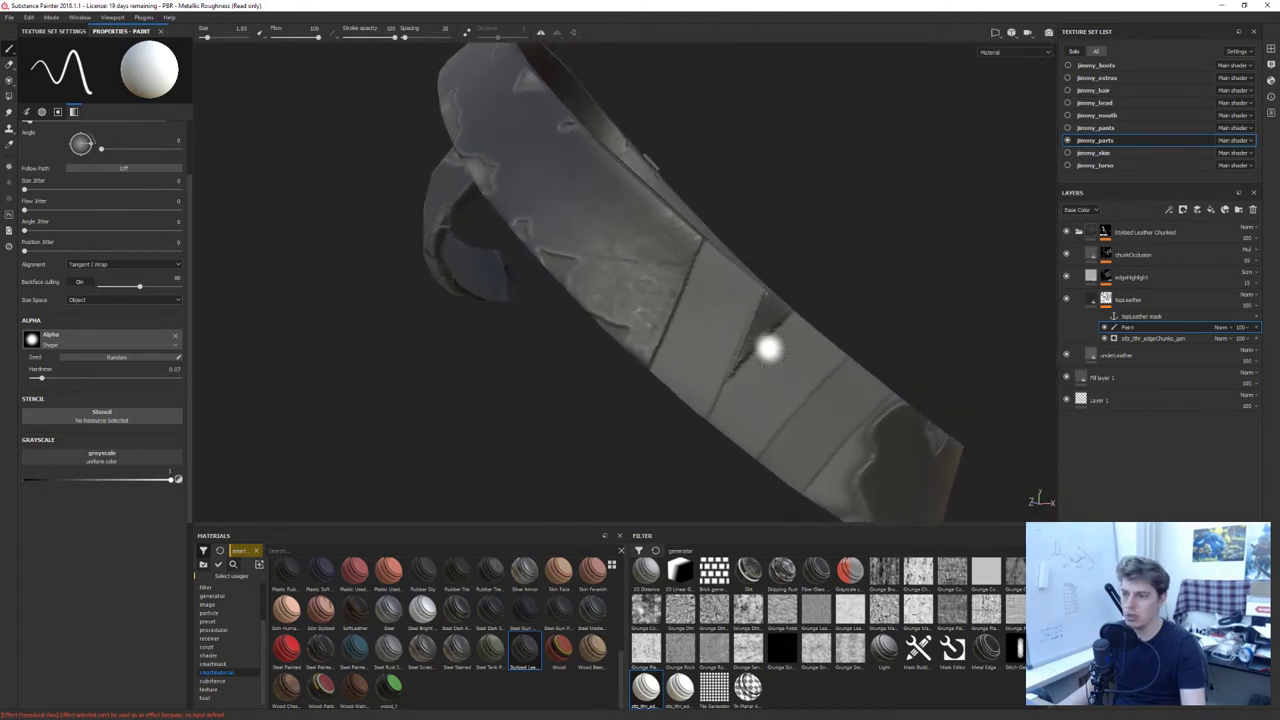
{"action": "left_click_drag", "start_coordinate": [806, 239], "coordinate": [702, 316], "text": "alt"}
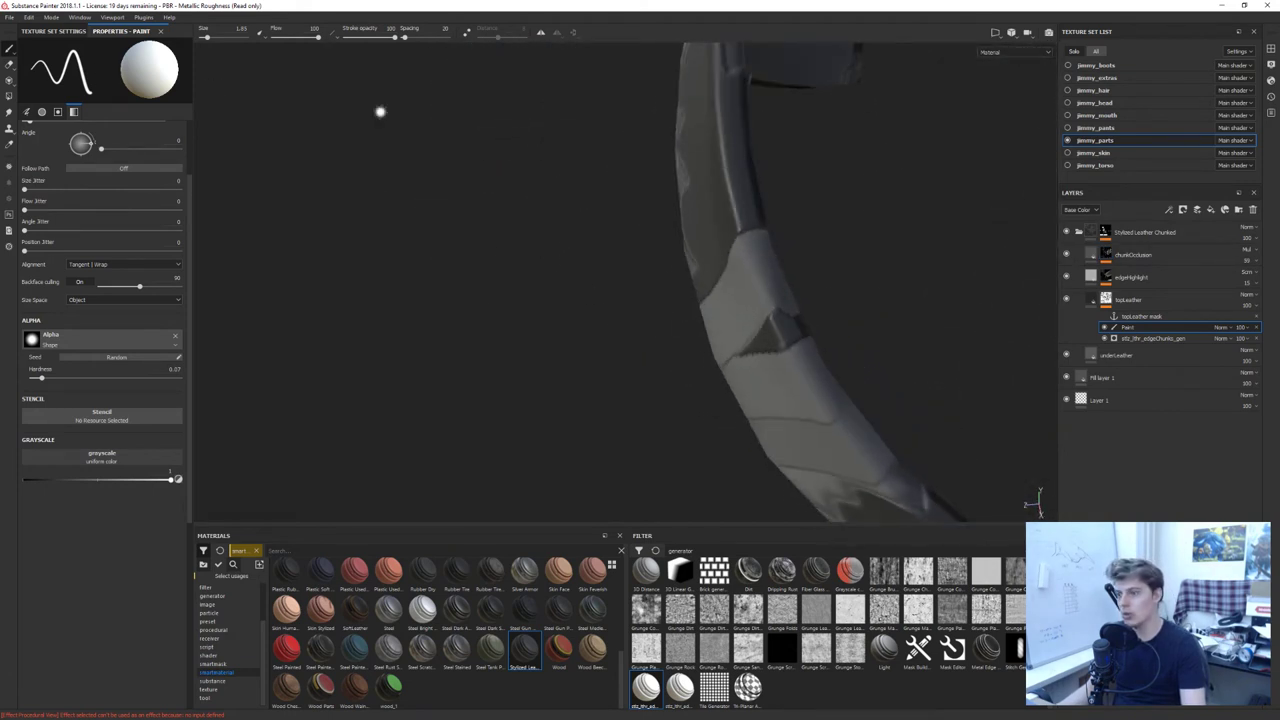
Give the paint brush the Brush Dirty Vertical alpha with hardness 1, and enlarge and rotate it over the strap
{"action": "left_click_drag", "start_coordinate": [938, 336], "coordinate": [672, 243], "text": "alt"}
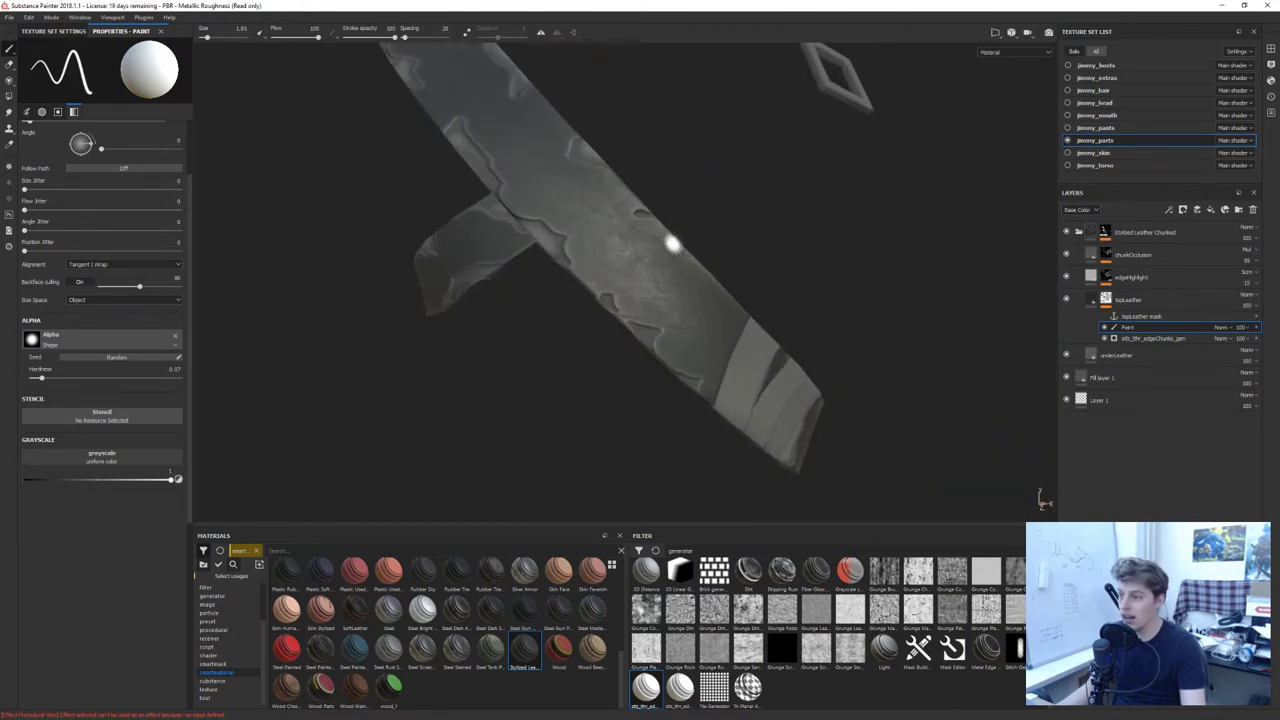
{"action": "right_click", "coordinate": [706, 294]}
{"action": "left_click", "coordinate": [716, 408]}
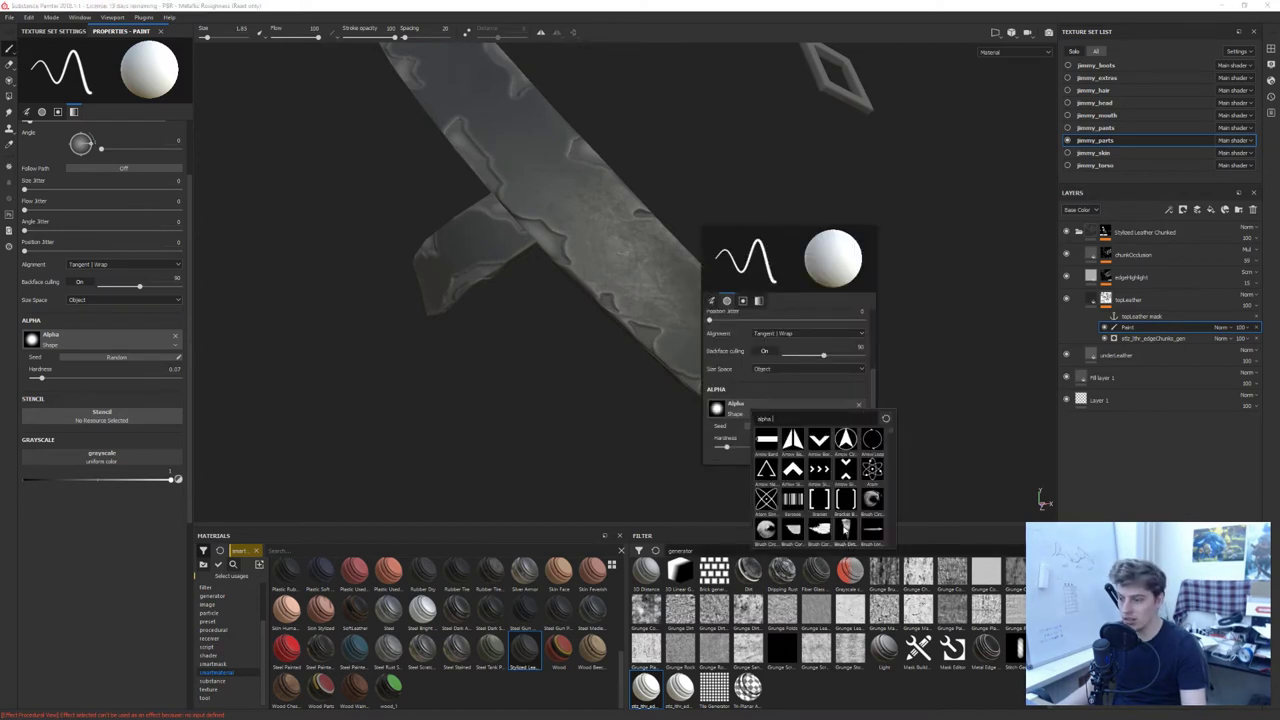
{"action": "left_click", "coordinate": [845, 530]}
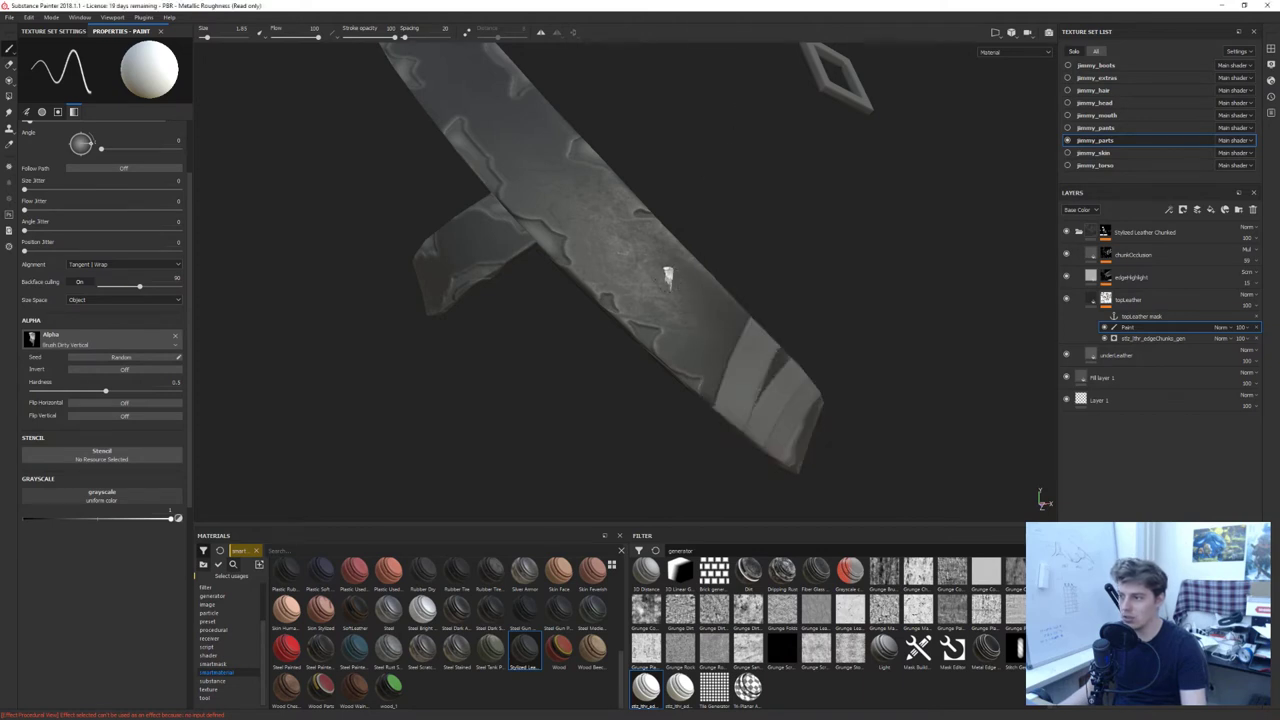
{"action": "right_click_drag", "start_coordinate": [668, 278], "coordinate": [700, 280], "text": "ctrl"}
{"action": "left_click_drag", "start_coordinate": [664, 282], "coordinate": [664, 225], "text": "ctrl"}
{"action": "right_click_drag", "start_coordinate": [663, 282], "coordinate": [663, 240], "text": "ctrl"}
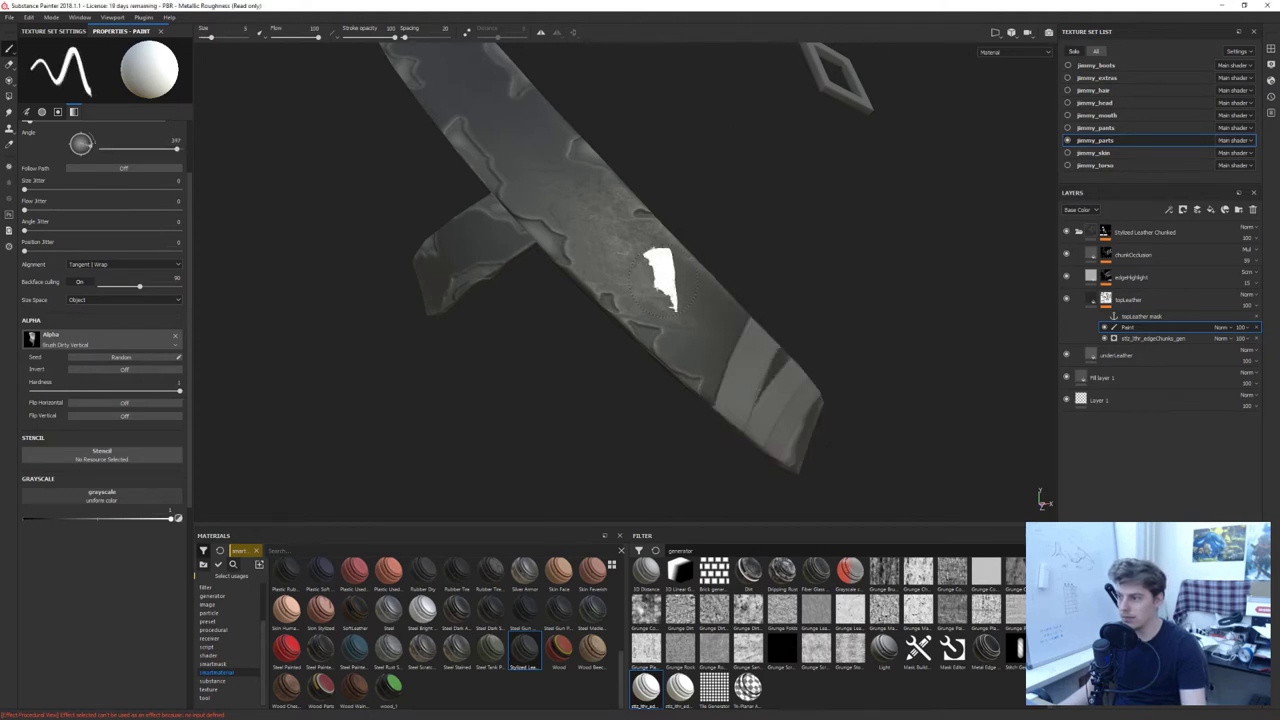
Switch the brush to black, rotate it to angle 71 and stamp a chunk into the topLeather mask at the main strap's edge
{"action": "key", "text": "x"}
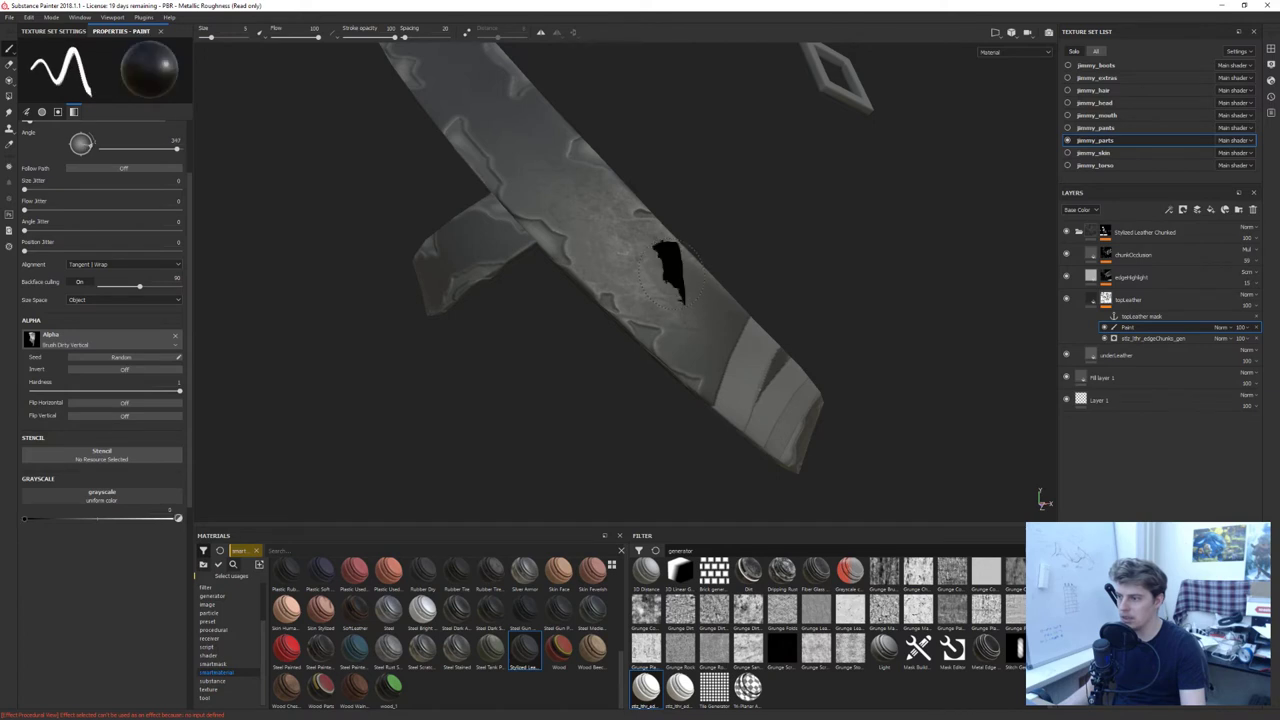
{"action": "mouse_move", "coordinate": [670, 273]}
{"action": "left_mouse_down", "text": "ctrl"}
{"action": "mouse_move", "coordinate": [670, 314]}
{"action": "mouse_move", "coordinate": [750, 355]}
{"action": "mouse_move", "coordinate": [850, 350]}
{"action": "left_mouse_up", "text": "ctrl"}
{"action": "left_click", "coordinate": [674, 273]}
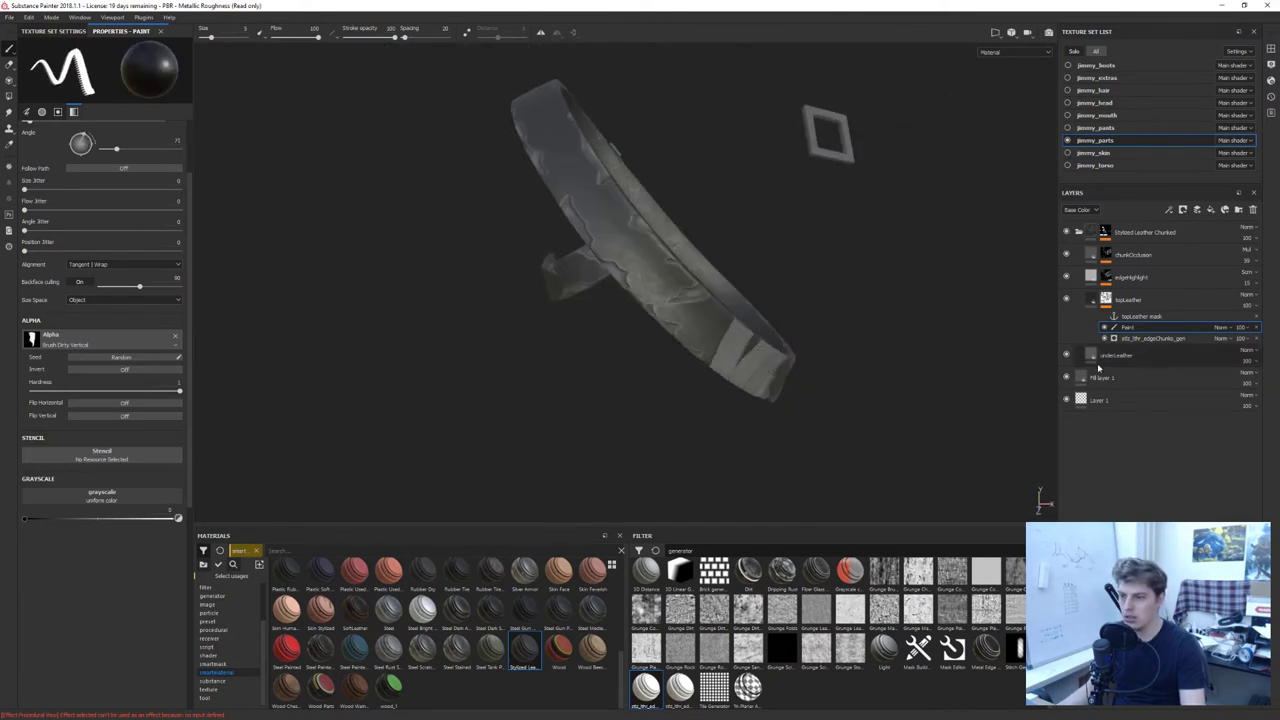
Hide the topLeather mask's Paint effect, and review the topLeather mask anchor point's references and the layer's fill properties
{"action": "left_click_drag", "start_coordinate": [760, 300], "coordinate": [850, 375], "text": "alt"}
{"action": "left_click", "coordinate": [1147, 318]}
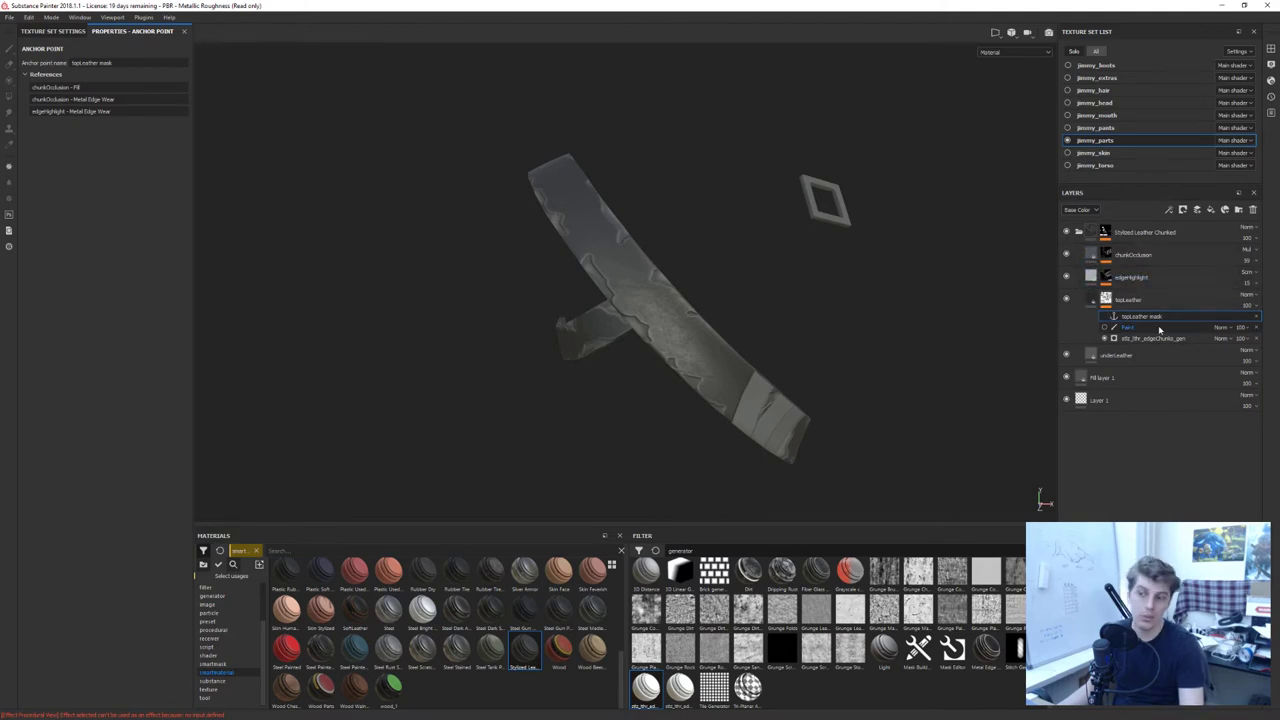
{"action": "left_click", "coordinate": [1089, 302]}
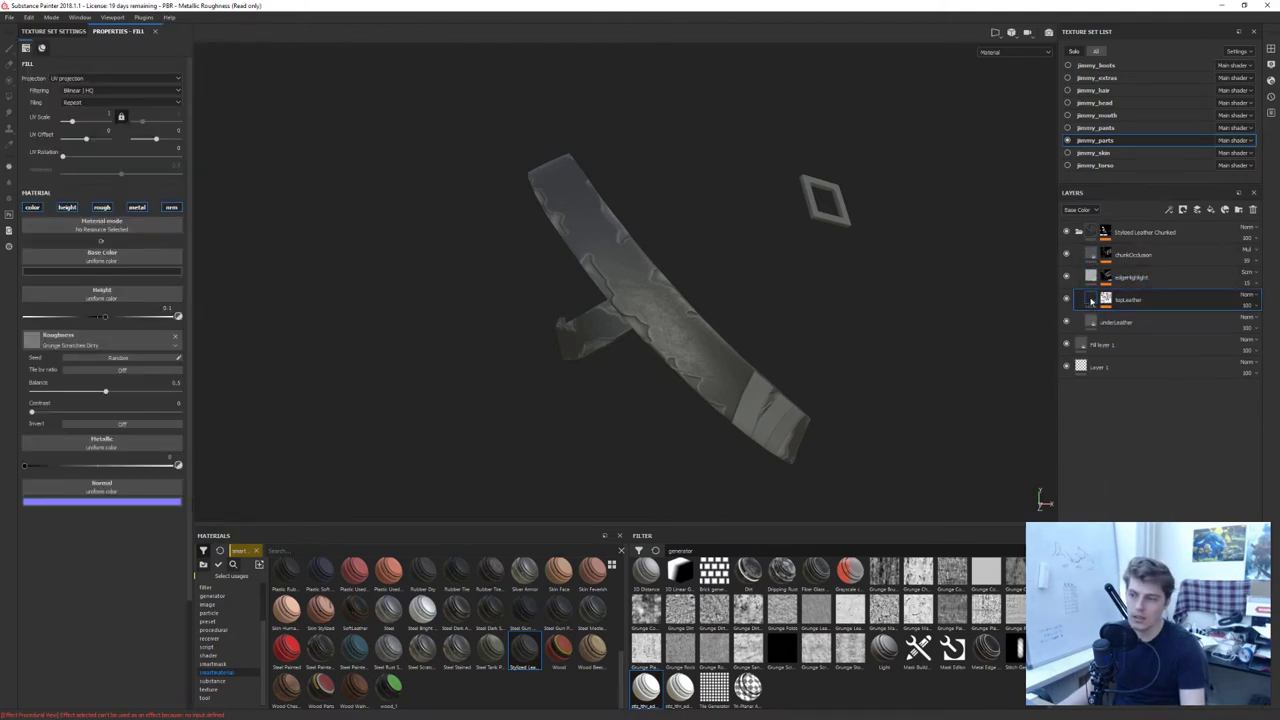
Compare the strap with the edgeHighlight and chunkOcclusion layers hidden and shown
{"action": "left_click_drag", "start_coordinate": [733, 302], "coordinate": [645, 310], "text": "alt"}
{"action": "left_click", "coordinate": [1067, 277]}
{"action": "left_click", "coordinate": [1067, 254]}
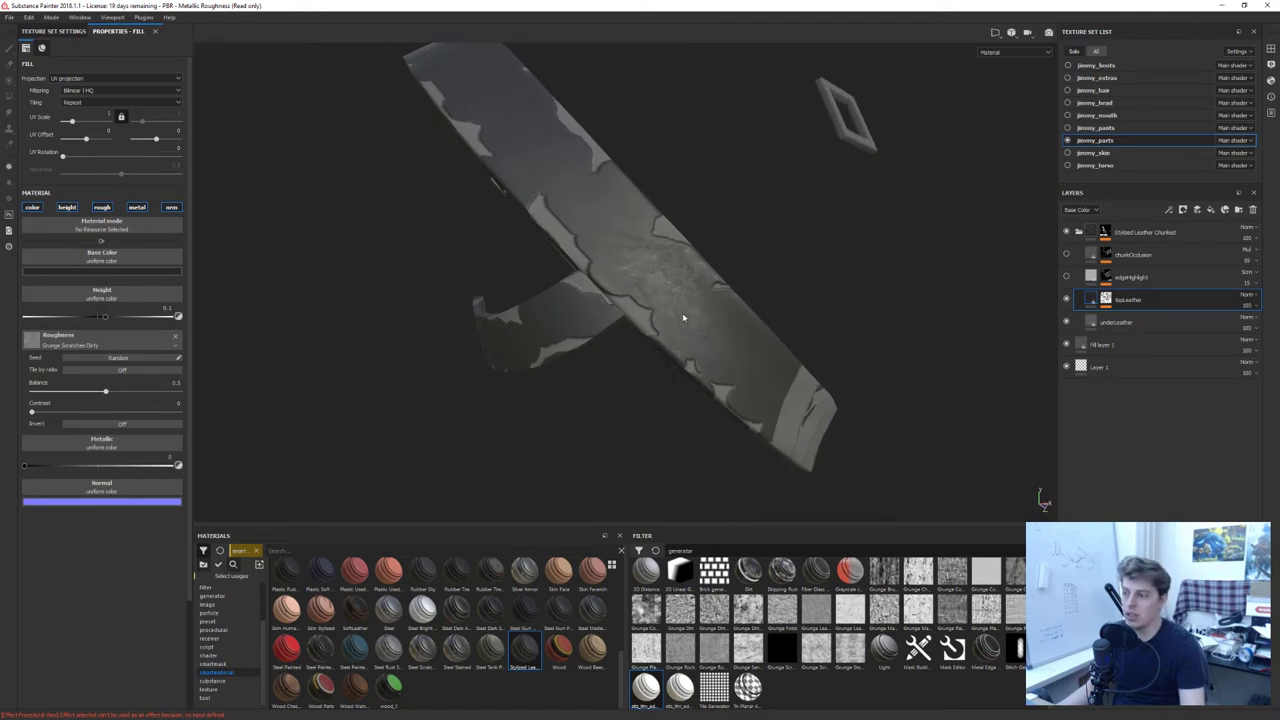
{"action": "left_click", "coordinate": [1067, 277]}
{"action": "left_click", "coordinate": [1066, 255]}
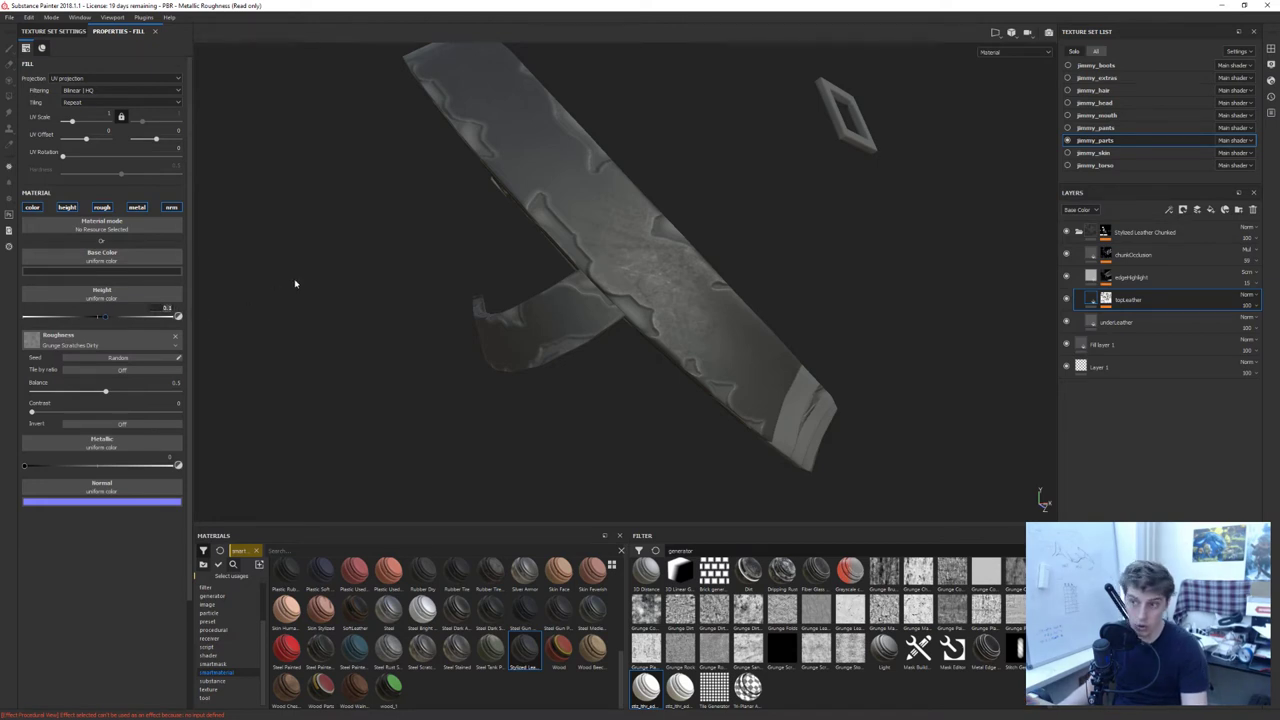
Set the topLeather layer's height to 0 and hide the chunkOcclusion and edgeHighlight layers
{"action": "key", "text": "ctrl+z"}
{"action": "mouse_move", "coordinate": [543, 231]}
{"action": "left_mouse_down", "text": "alt"}
{"action": "mouse_move", "coordinate": [623, 243]}
{"action": "mouse_move", "coordinate": [551, 226]}
{"action": "left_mouse_up", "text": "alt"}
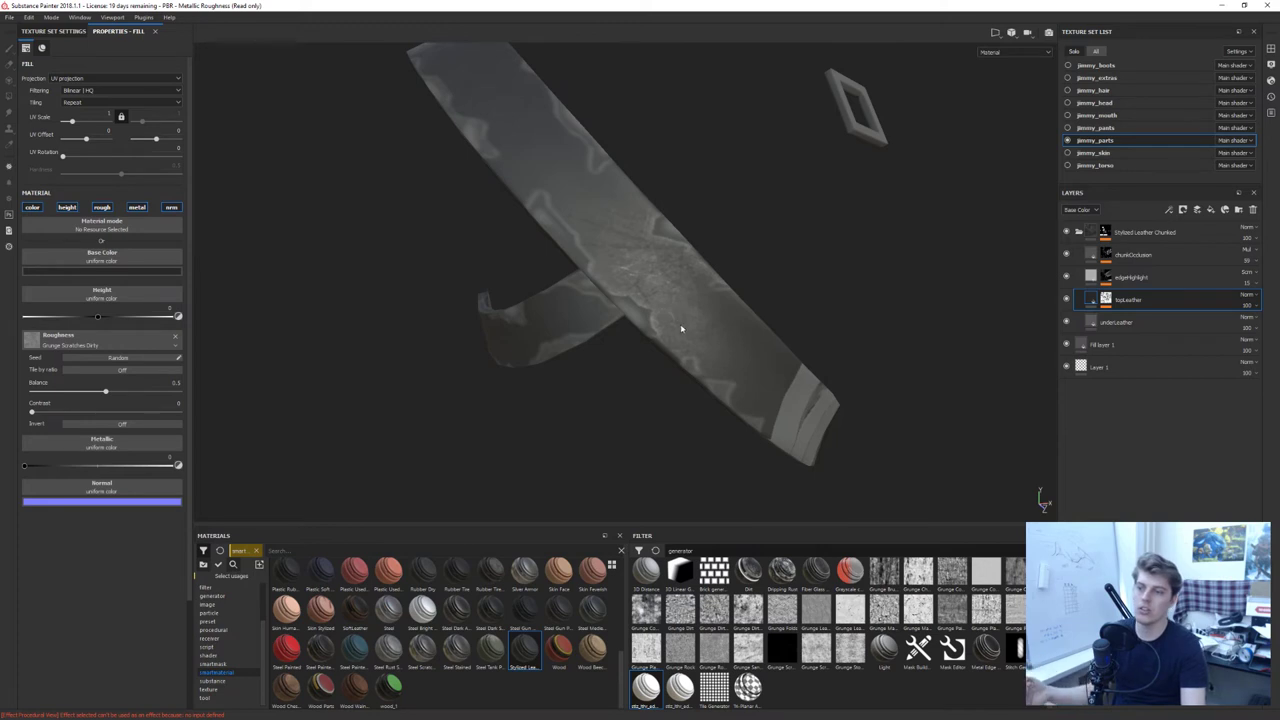
{"action": "left_click", "coordinate": [1066, 254]}
{"action": "scroll", "coordinate": [715, 205], "scroll_direction": "down", "scroll_amount": 3}
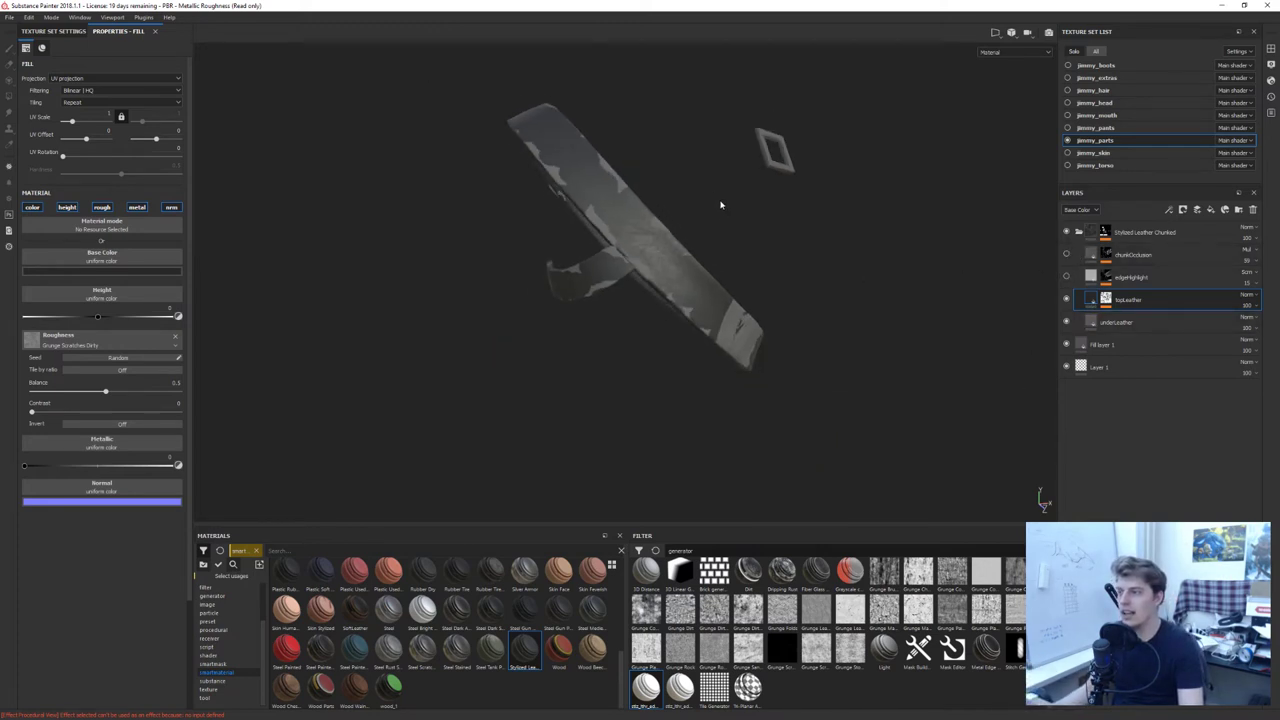
{"action": "left_click_drag", "start_coordinate": [720, 205], "coordinate": [609, 228], "text": "alt"}
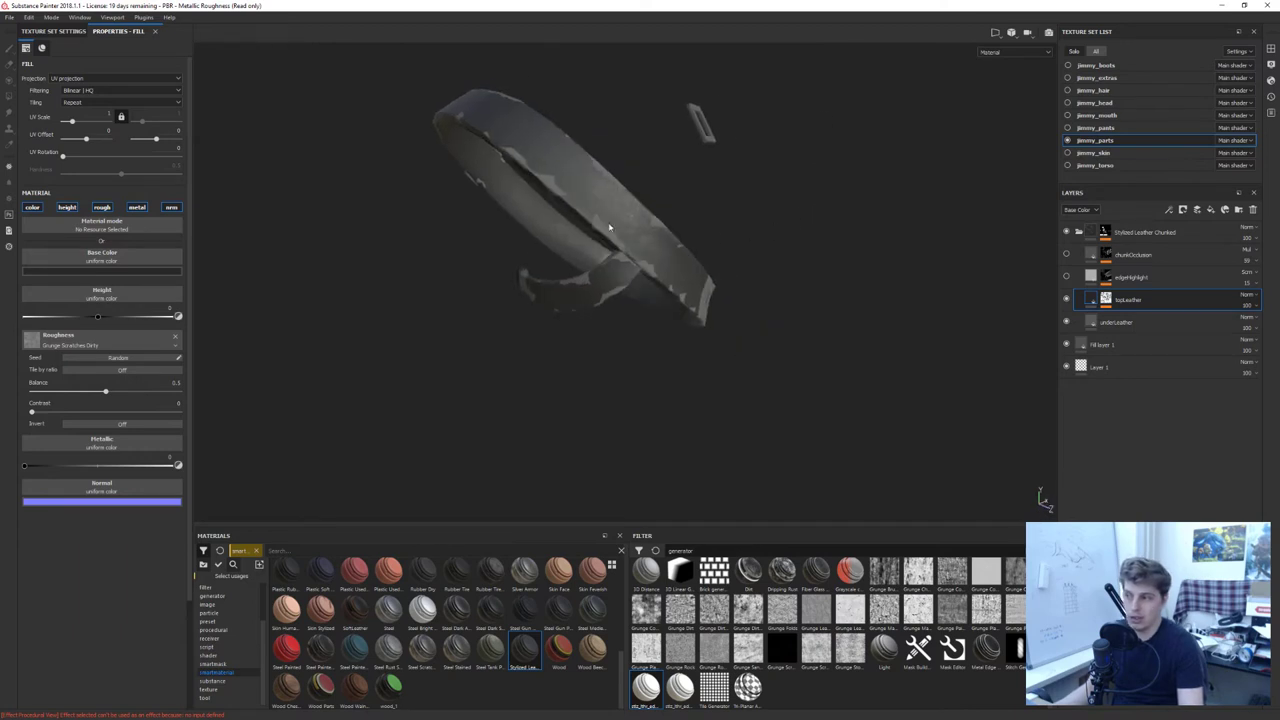
{"action": "left_click_drag", "start_coordinate": [695, 200], "coordinate": [575, 162], "text": "alt"}
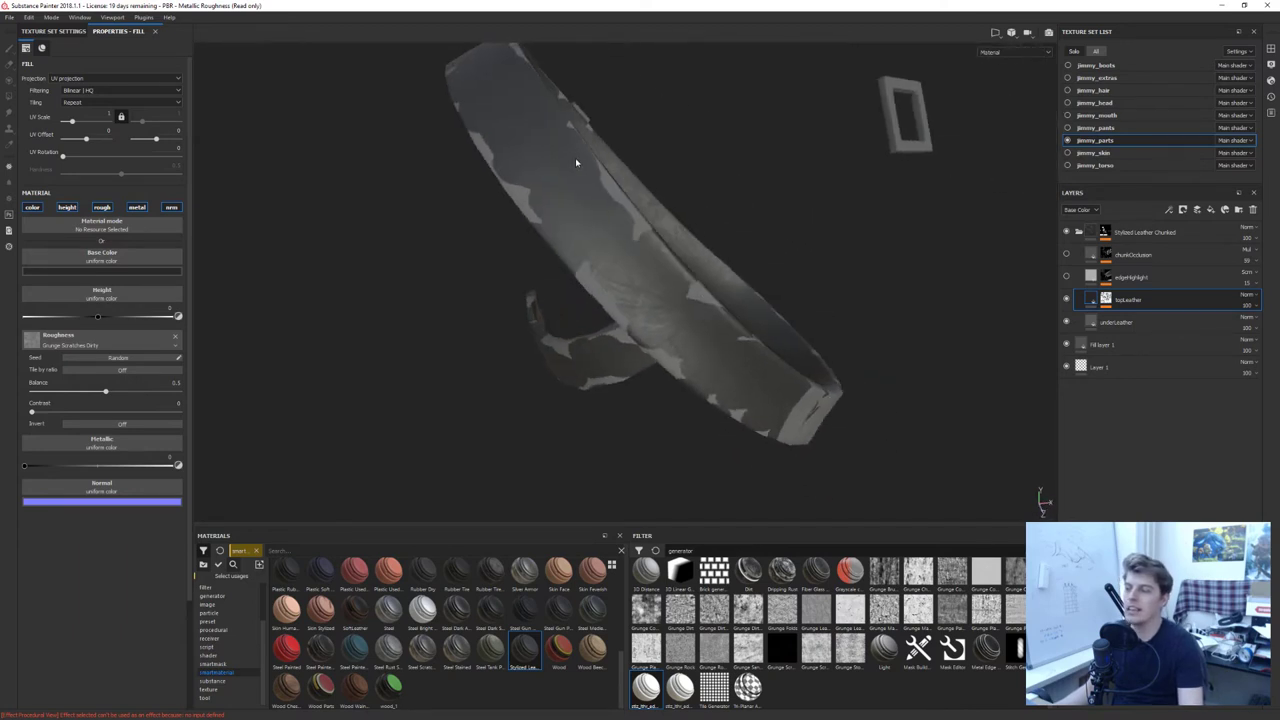
Show the edgeHighlight and chunkOcclusion layers in turn to examine their effect on the flat leather, and hide both again
{"action": "left_click", "coordinate": [1065, 277]}
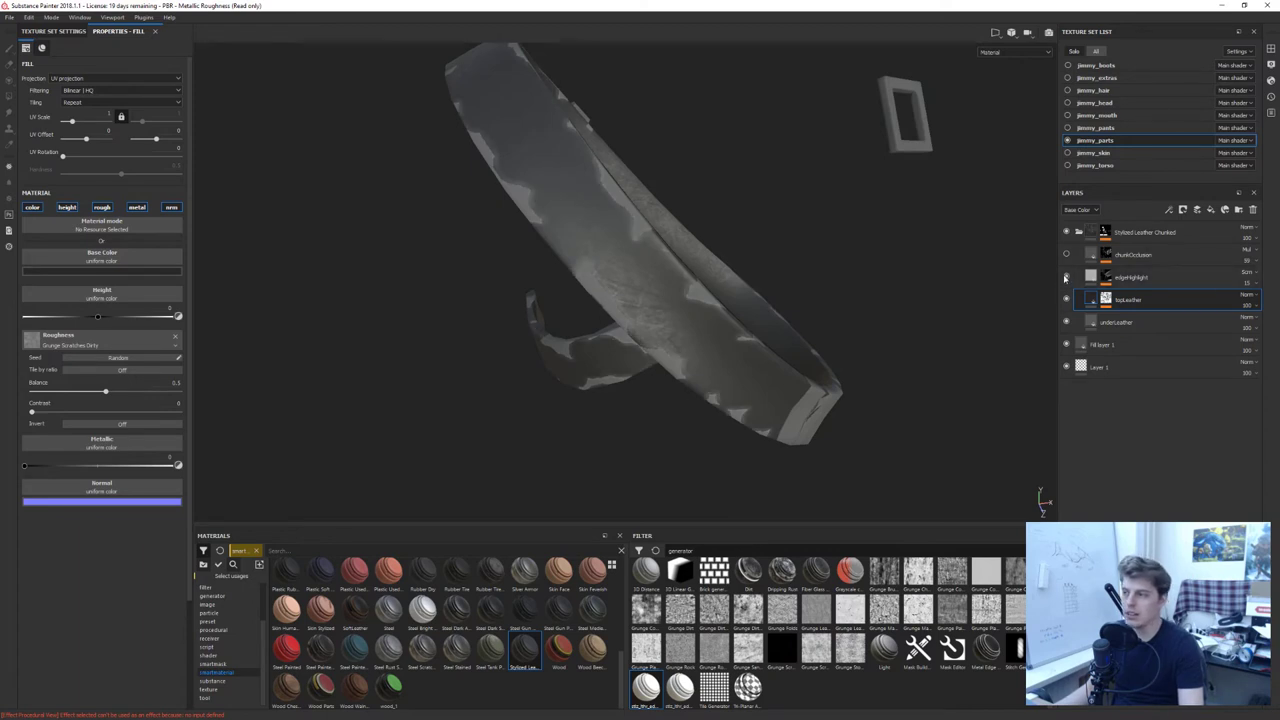
{"action": "left_click_drag", "start_coordinate": [572, 246], "coordinate": [523, 230], "text": "alt"}
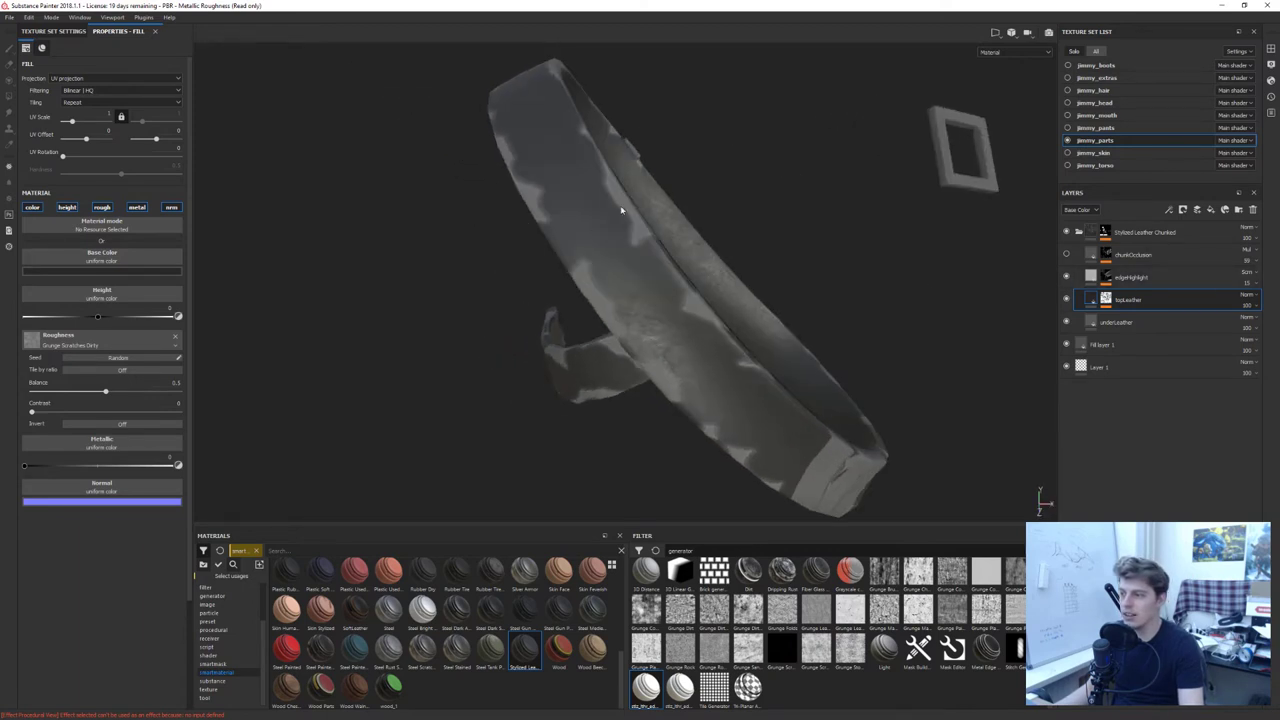
{"action": "left_click", "coordinate": [1066, 254]}
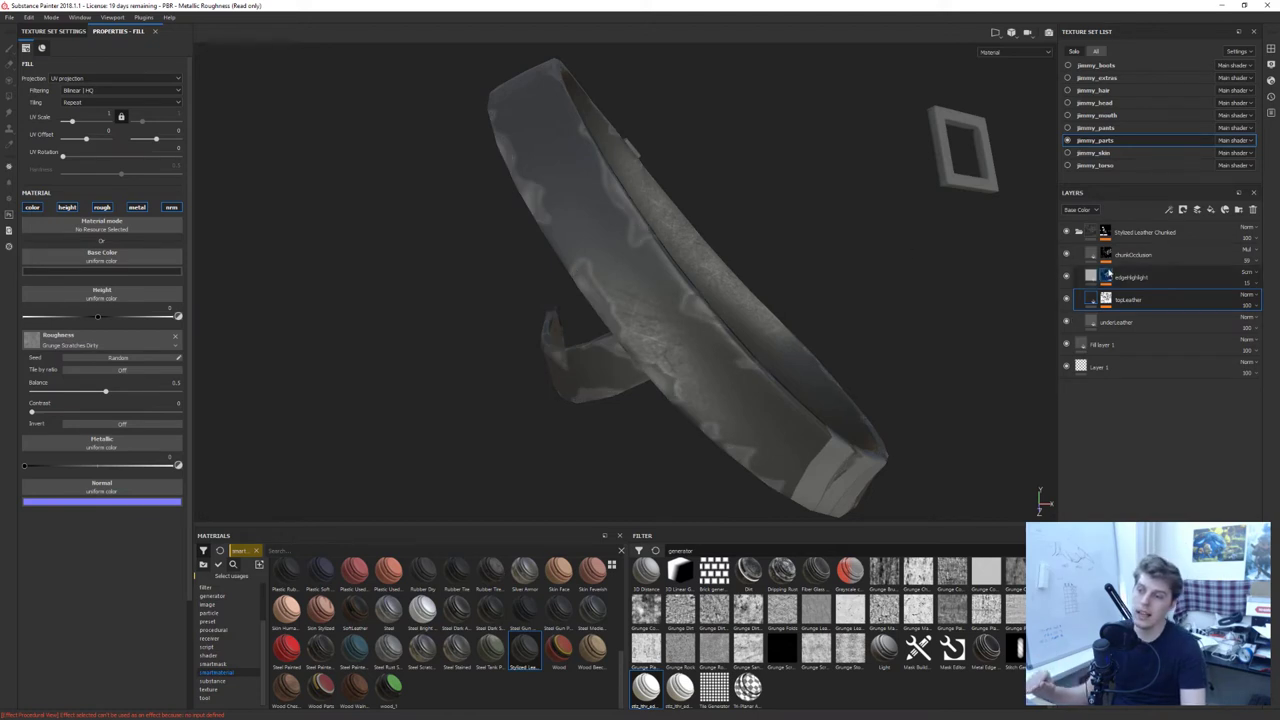
{"action": "left_click", "coordinate": [1066, 276]}
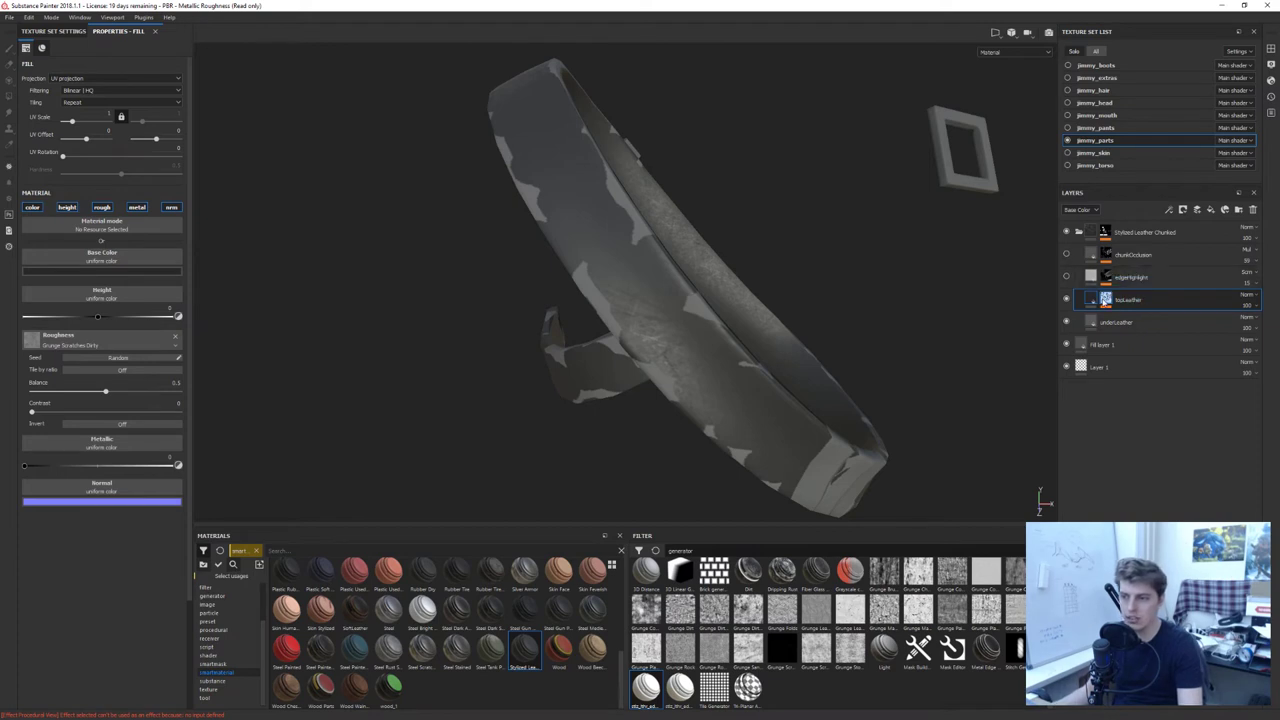
Examine the topLeather layer's black-and-white mask alone on the straps, and return to the full material view
{"action": "left_click", "coordinate": [1105, 300]}
{"action": "mouse_move", "coordinate": [1104, 301]}
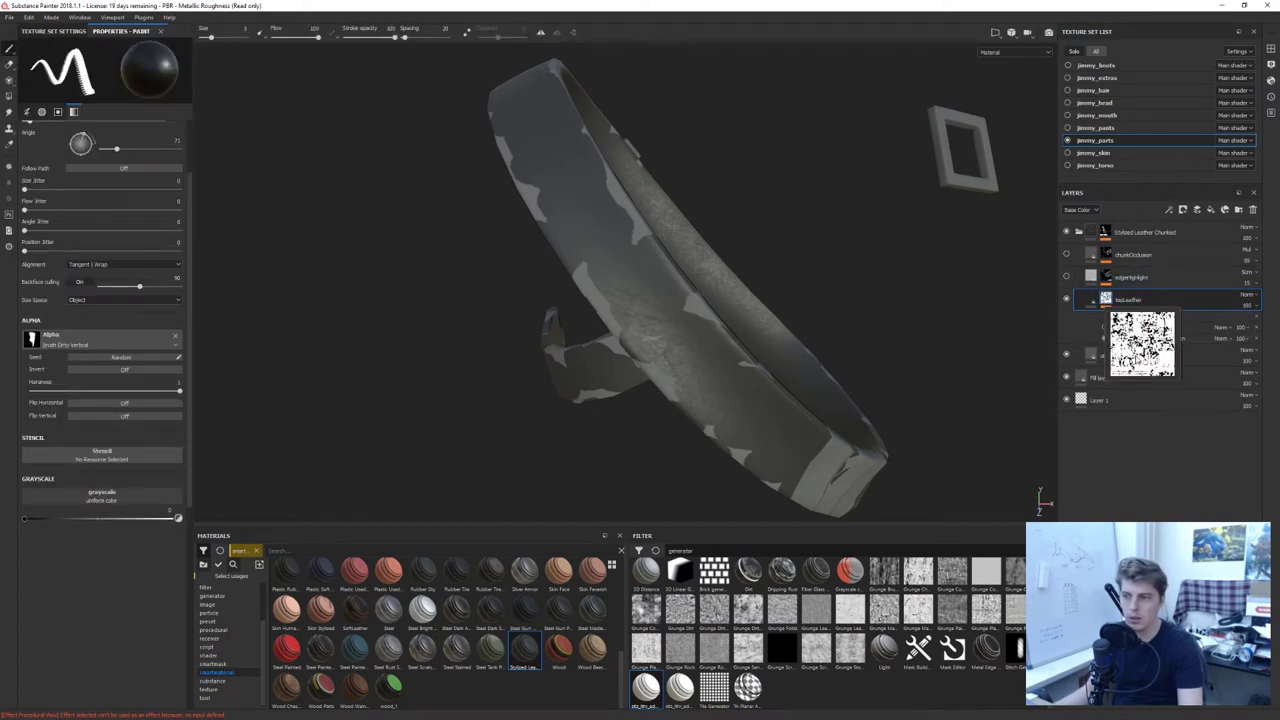
{"action": "left_click", "coordinate": [1105, 300], "text": "alt"}
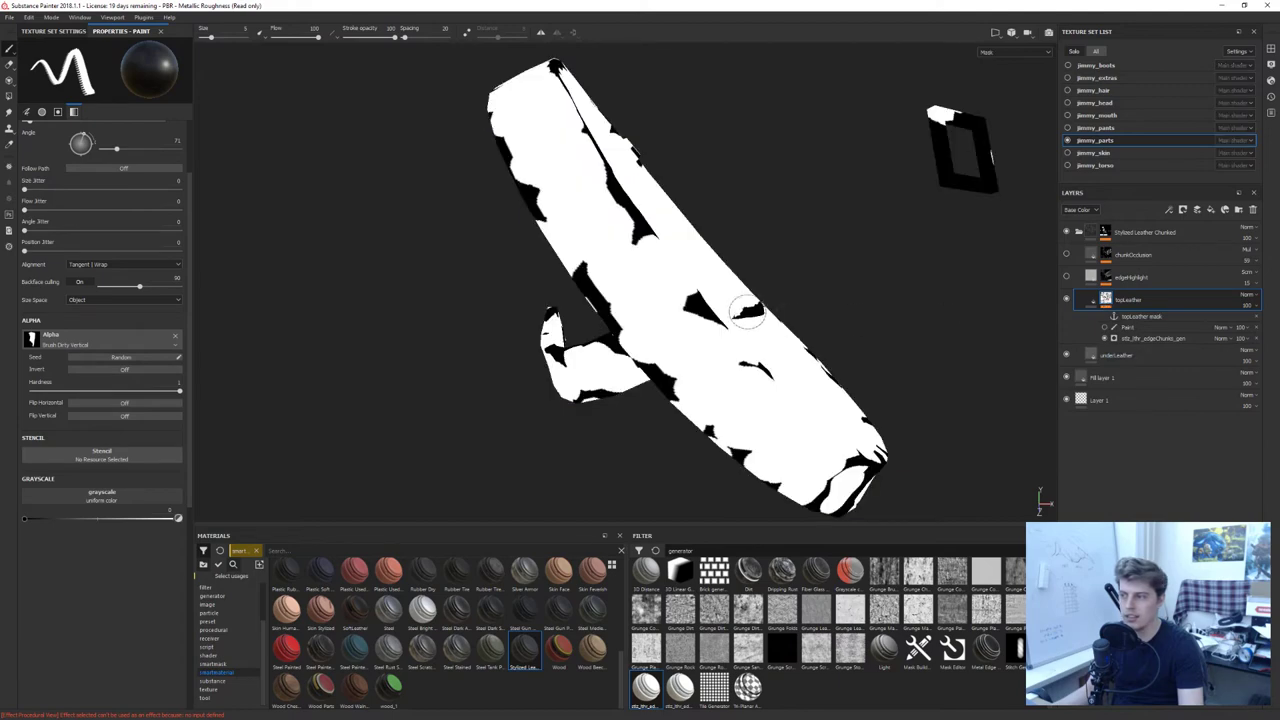
{"action": "mouse_move", "coordinate": [745, 312]}
{"action": "left_mouse_down", "text": "alt"}
{"action": "mouse_move", "coordinate": [894, 294]}
{"action": "mouse_move", "coordinate": [724, 324]}
{"action": "left_mouse_up", "text": "alt"}
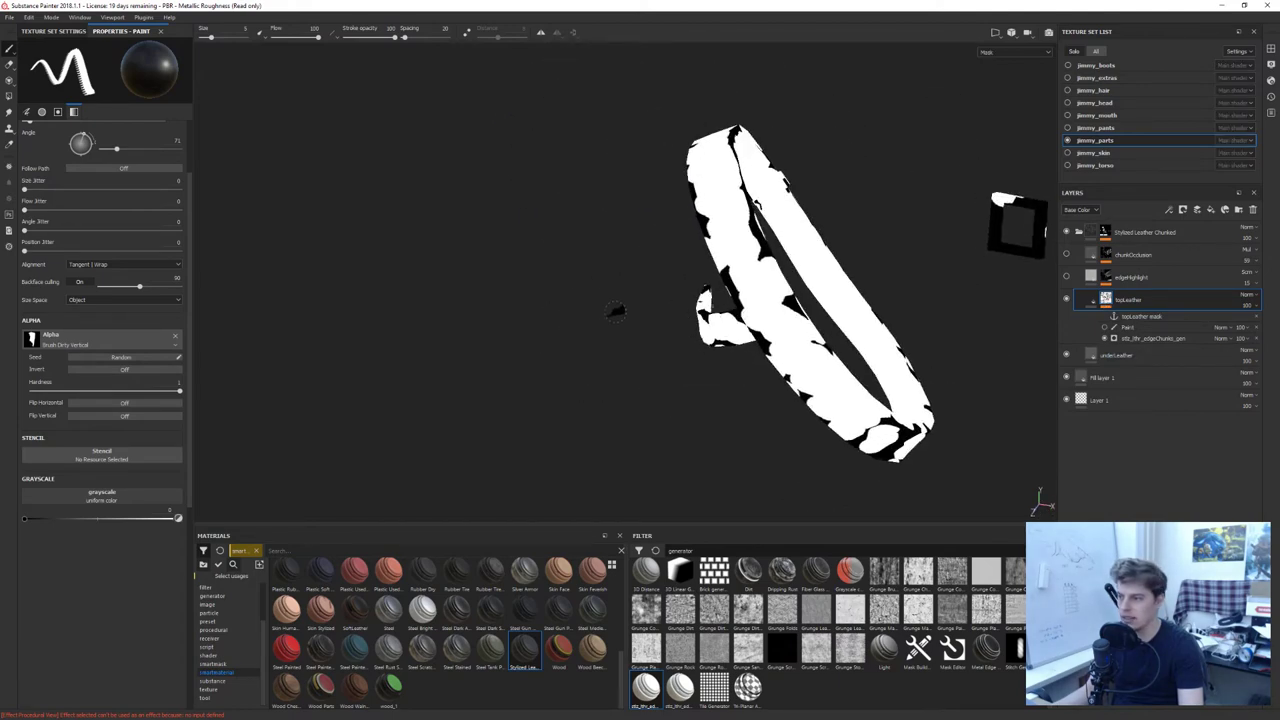
{"action": "mouse_move", "coordinate": [615, 313]}
{"action": "left_mouse_down", "text": "alt"}
{"action": "mouse_move", "coordinate": [671, 320]}
{"action": "mouse_move", "coordinate": [797, 289]}
{"action": "mouse_move", "coordinate": [880, 288]}
{"action": "mouse_move", "coordinate": [744, 307]}
{"action": "left_mouse_up", "text": "alt"}
{"action": "left_click", "coordinate": [1091, 300]}
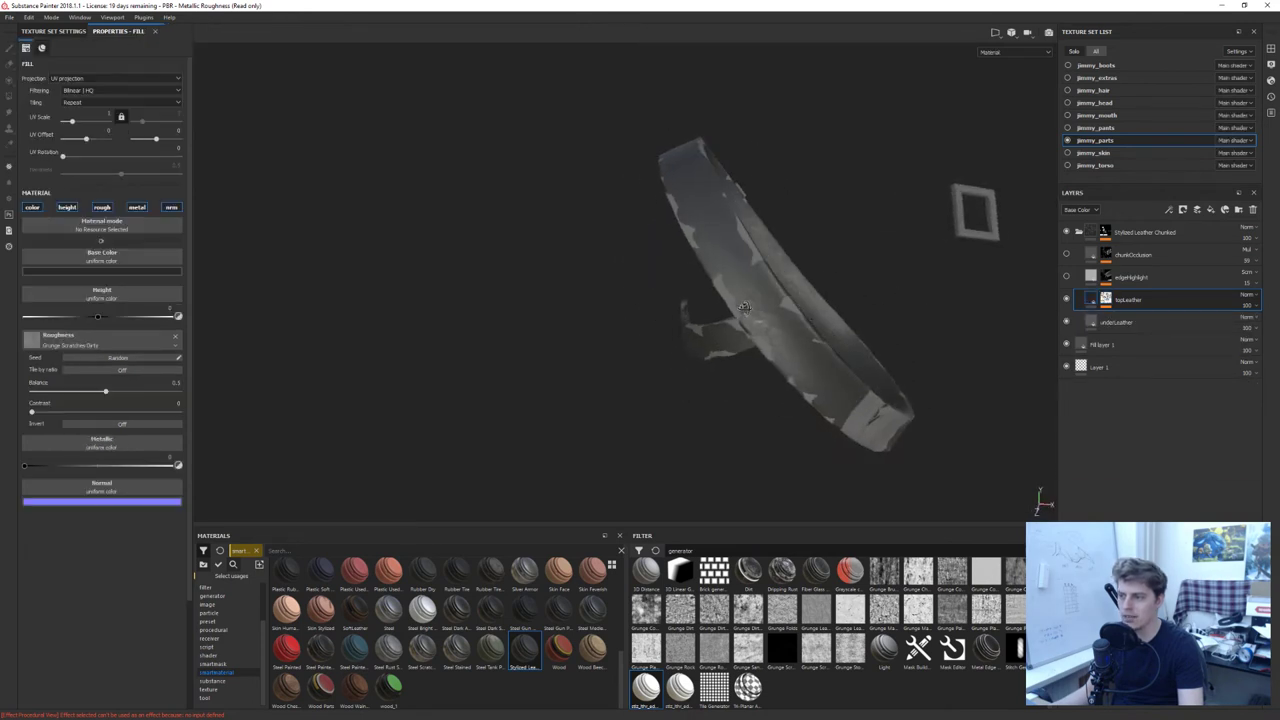
{"action": "left_click_drag", "start_coordinate": [873, 288], "coordinate": [679, 279], "text": "alt"}
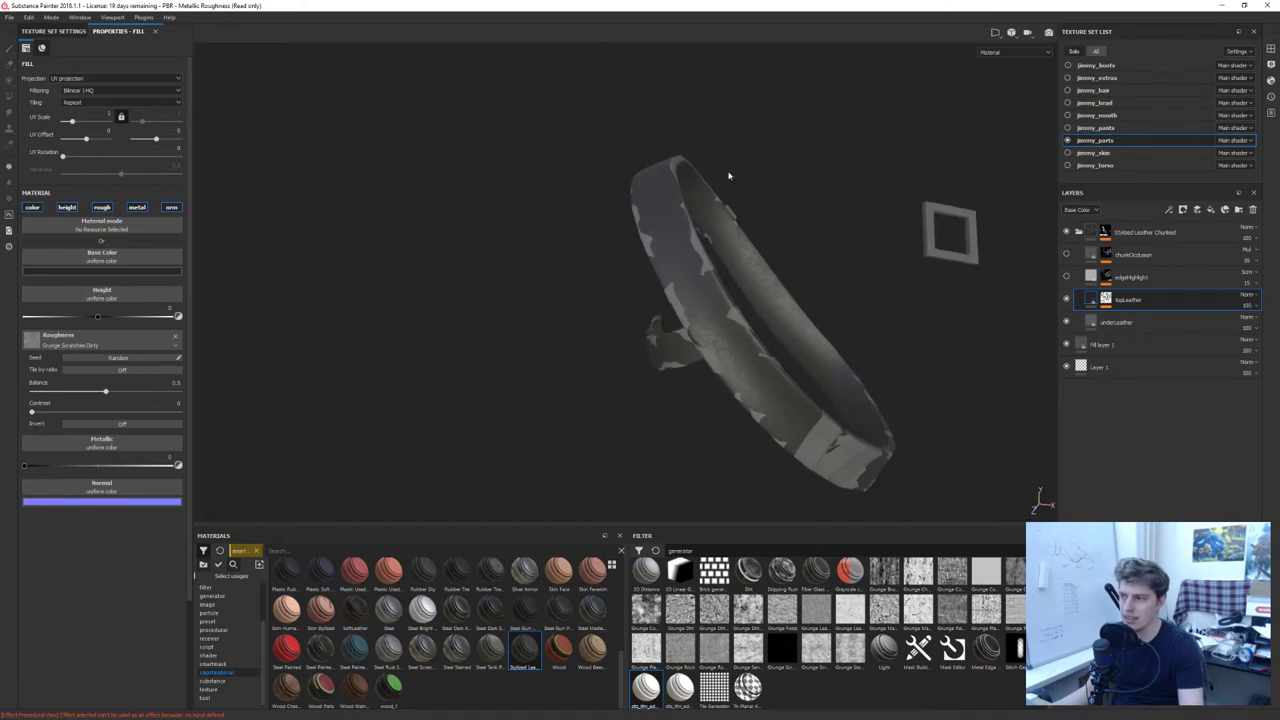
Open the edge chunks generator in the topLeather layer's mask and reveal its Edge Chunks parameters
{"action": "left_click_drag", "start_coordinate": [729, 176], "coordinate": [716, 218], "text": "alt"}
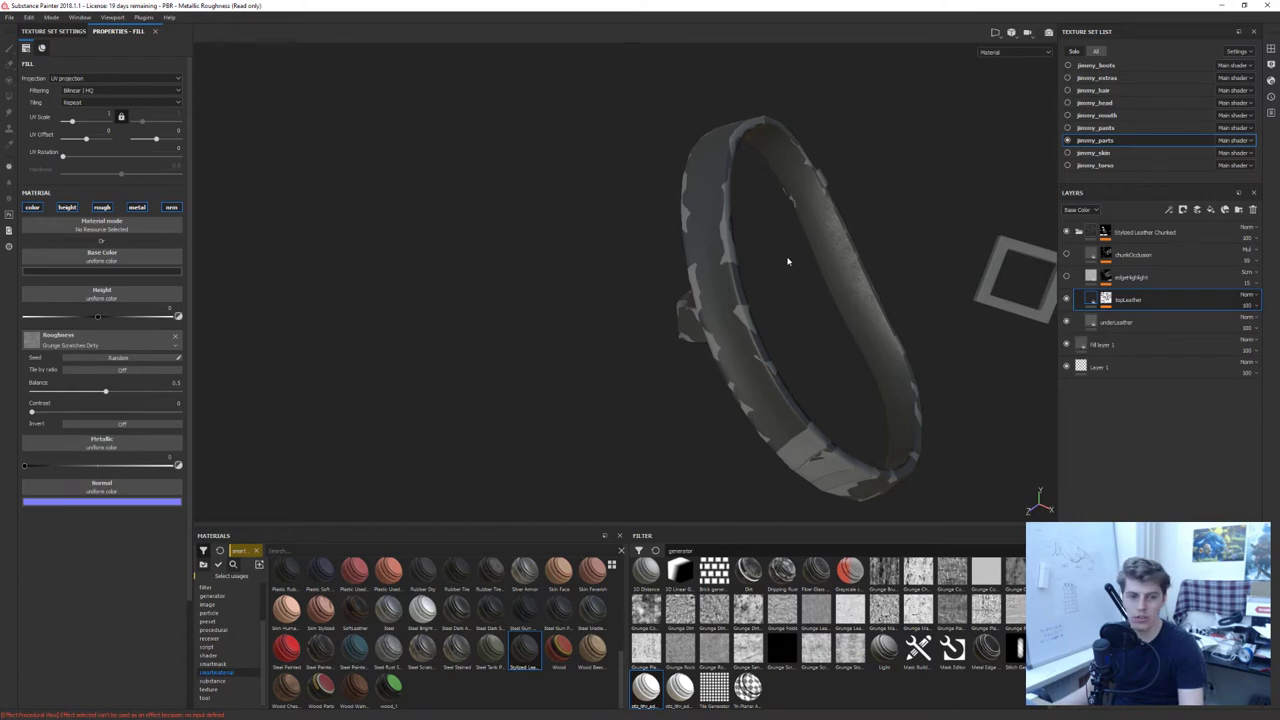
{"action": "left_click_drag", "start_coordinate": [764, 327], "coordinate": [746, 310], "text": "alt"}
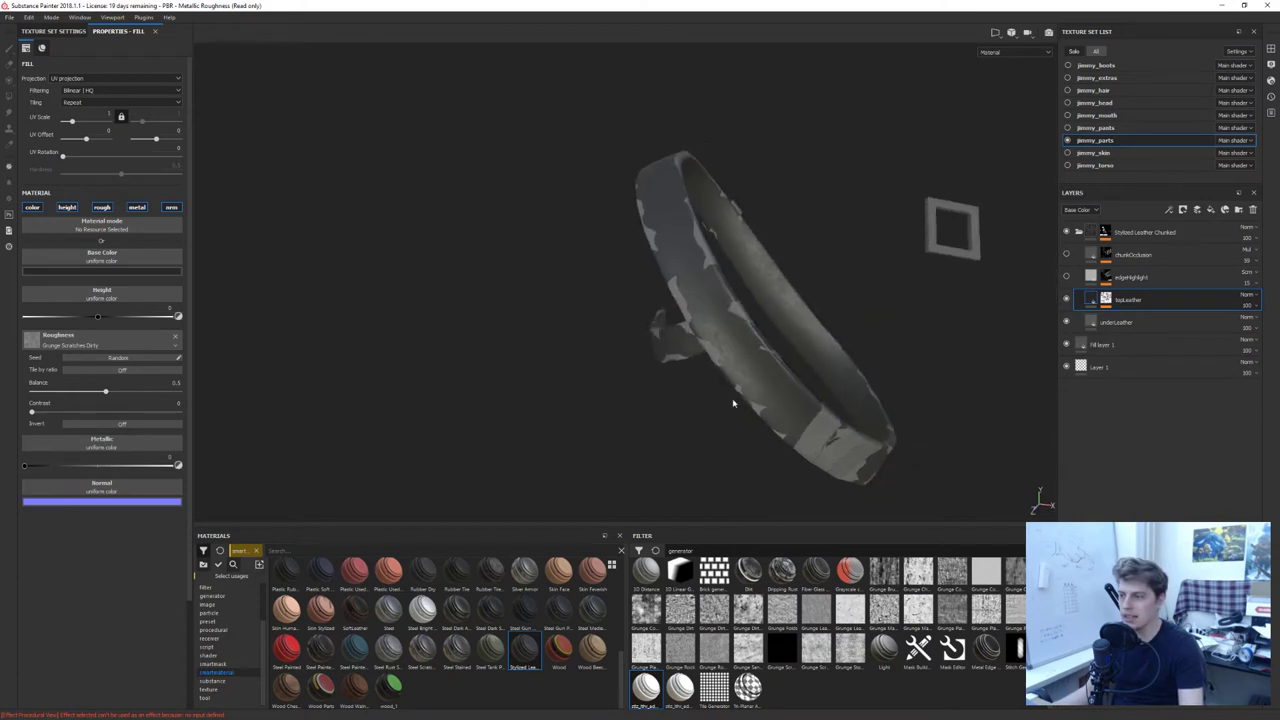
{"action": "left_click_drag", "start_coordinate": [733, 403], "coordinate": [848, 377], "text": "alt"}
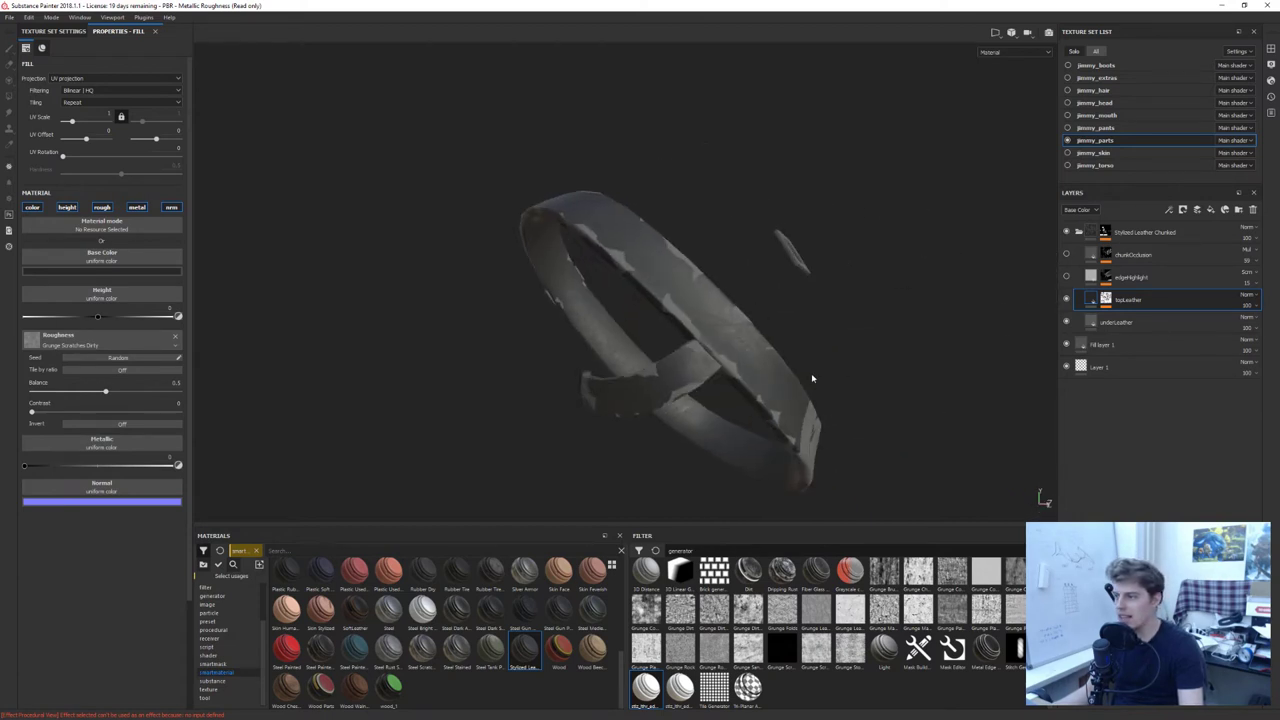
{"action": "left_click", "coordinate": [1106, 304]}
{"action": "left_click", "coordinate": [1143, 339]}
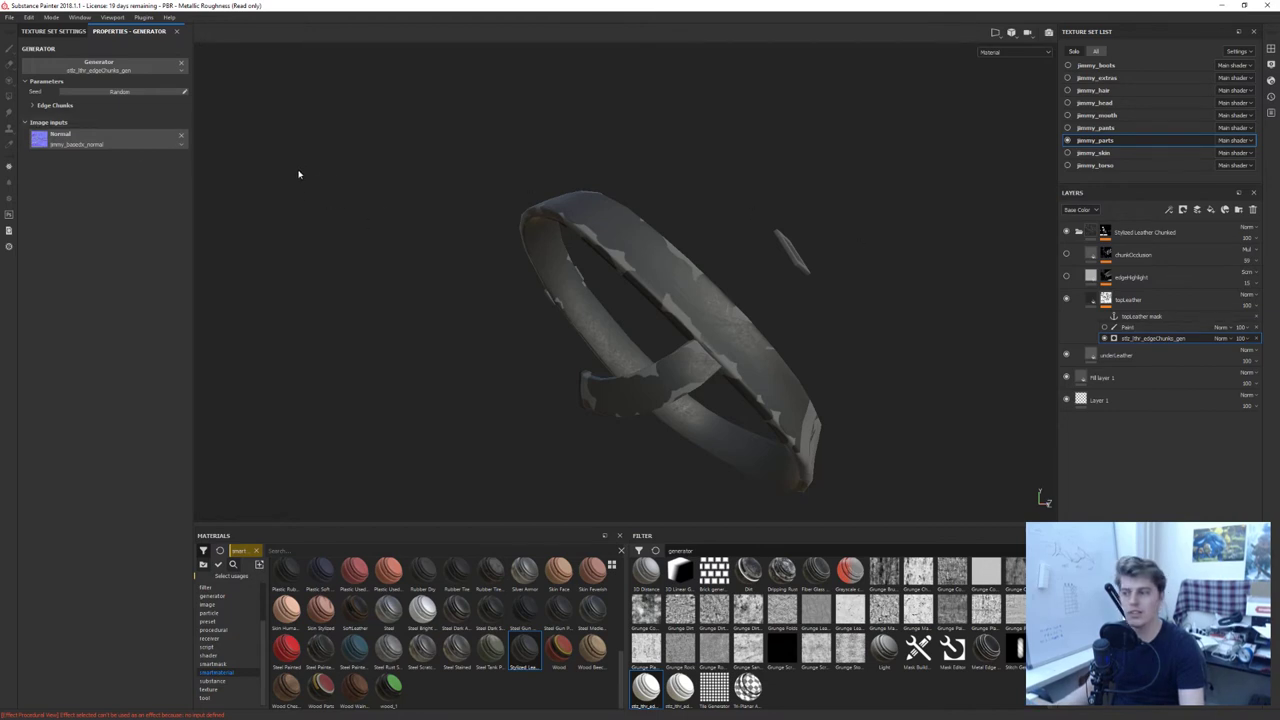
{"action": "left_click", "coordinate": [32, 106]}
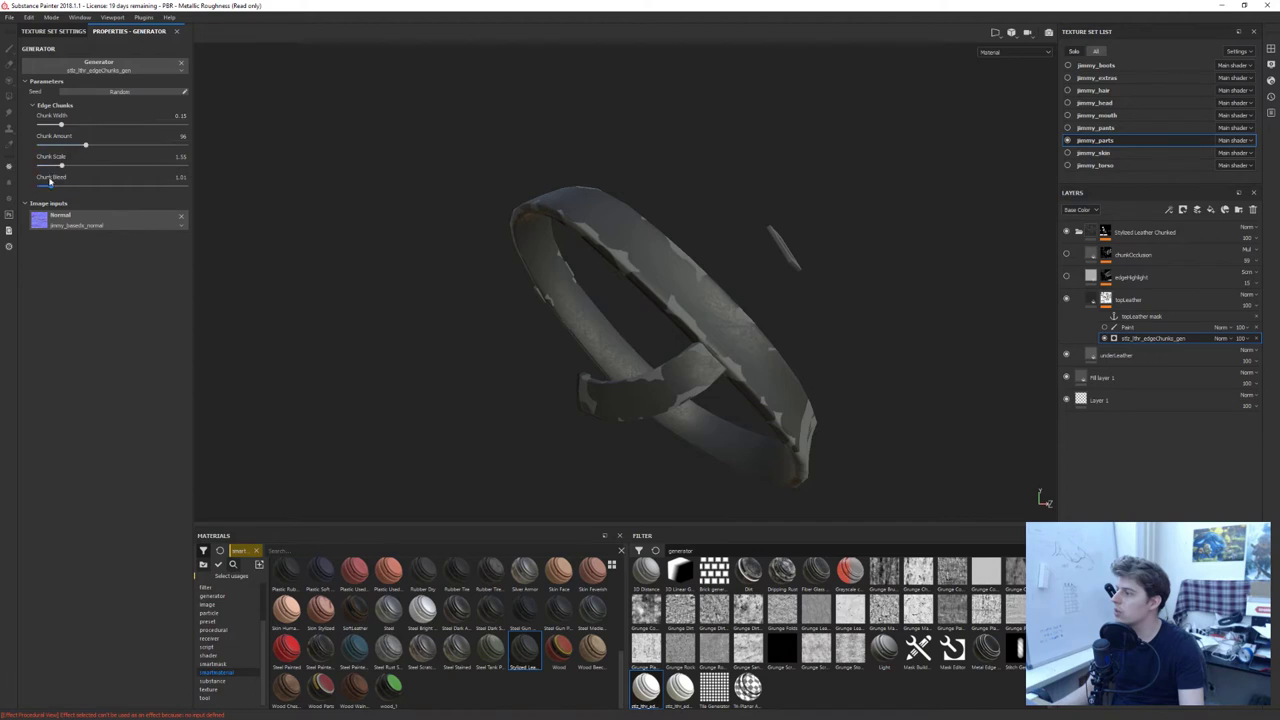
Lower the generator's Chunk Blend to 0.2, examine the chunks along the strap edges, and raise it slightly to 0.35
{"action": "left_click_drag", "start_coordinate": [50, 187], "coordinate": [39, 187]}
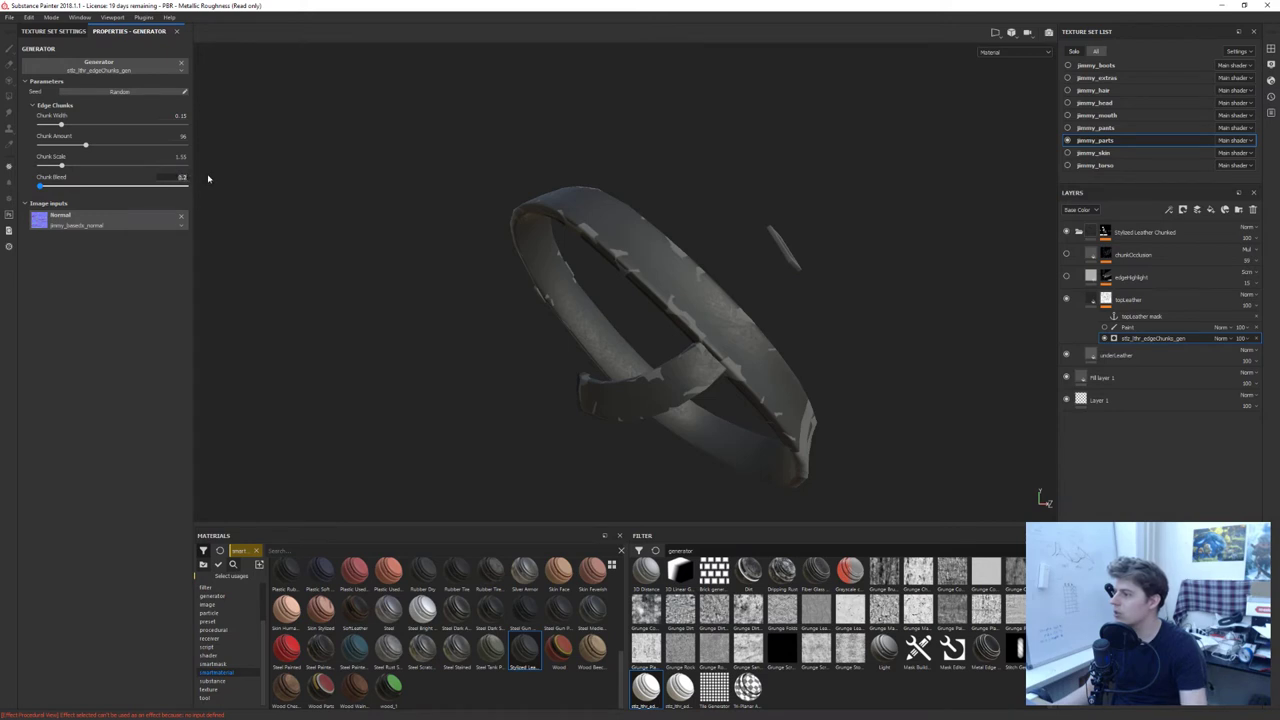
{"action": "left_click_drag", "start_coordinate": [209, 178], "coordinate": [690, 243], "text": "alt"}
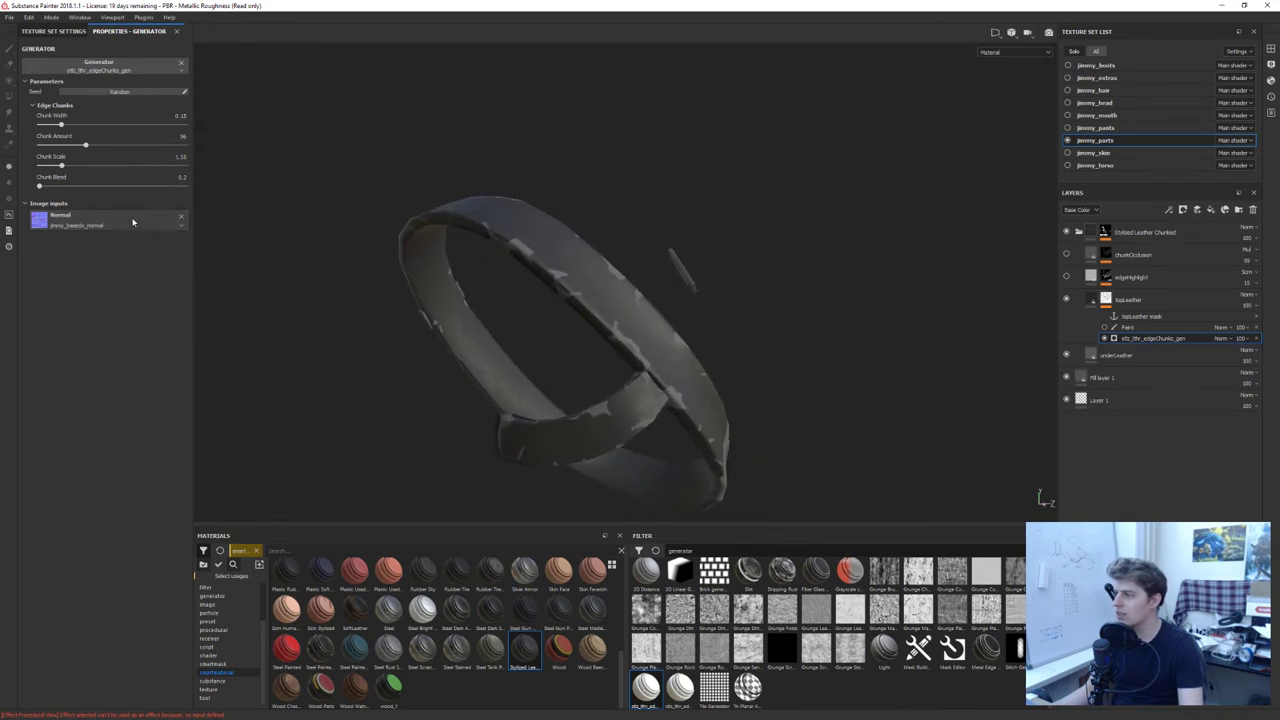
{"action": "left_click_drag", "start_coordinate": [228, 188], "coordinate": [170, 178], "text": "alt"}
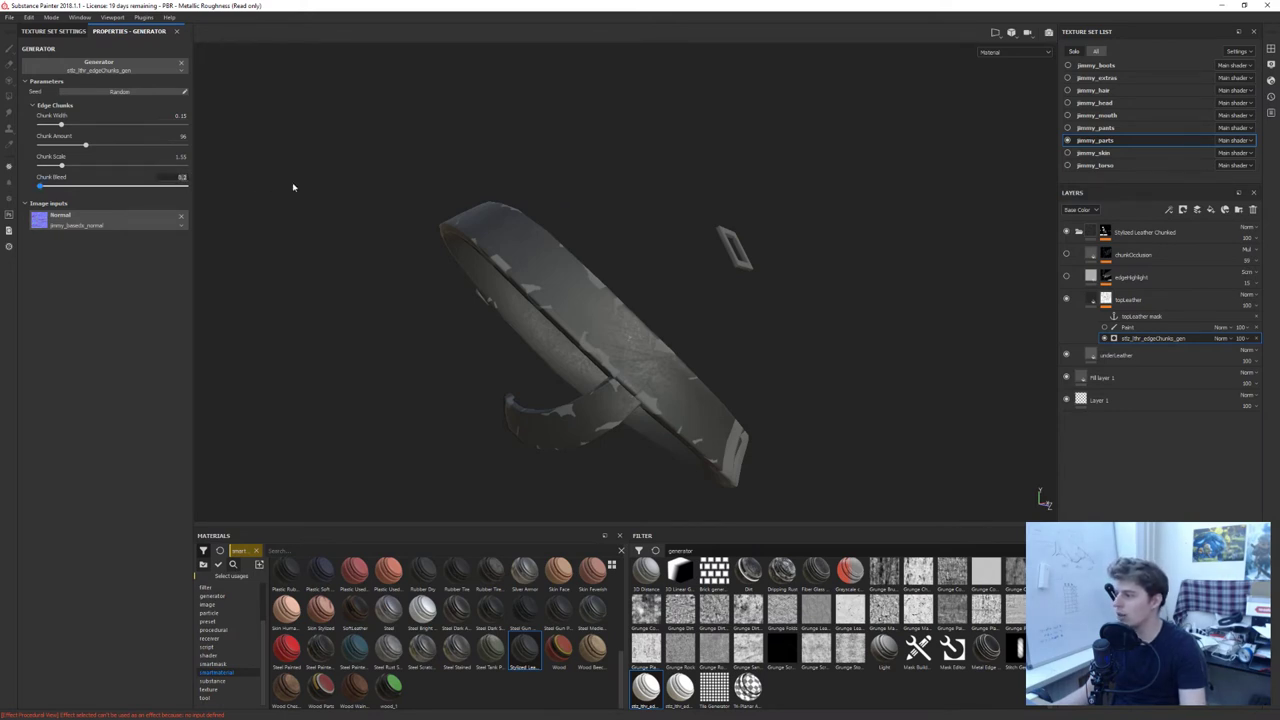
{"action": "left_click_drag", "start_coordinate": [40, 187], "coordinate": [41, 190]}
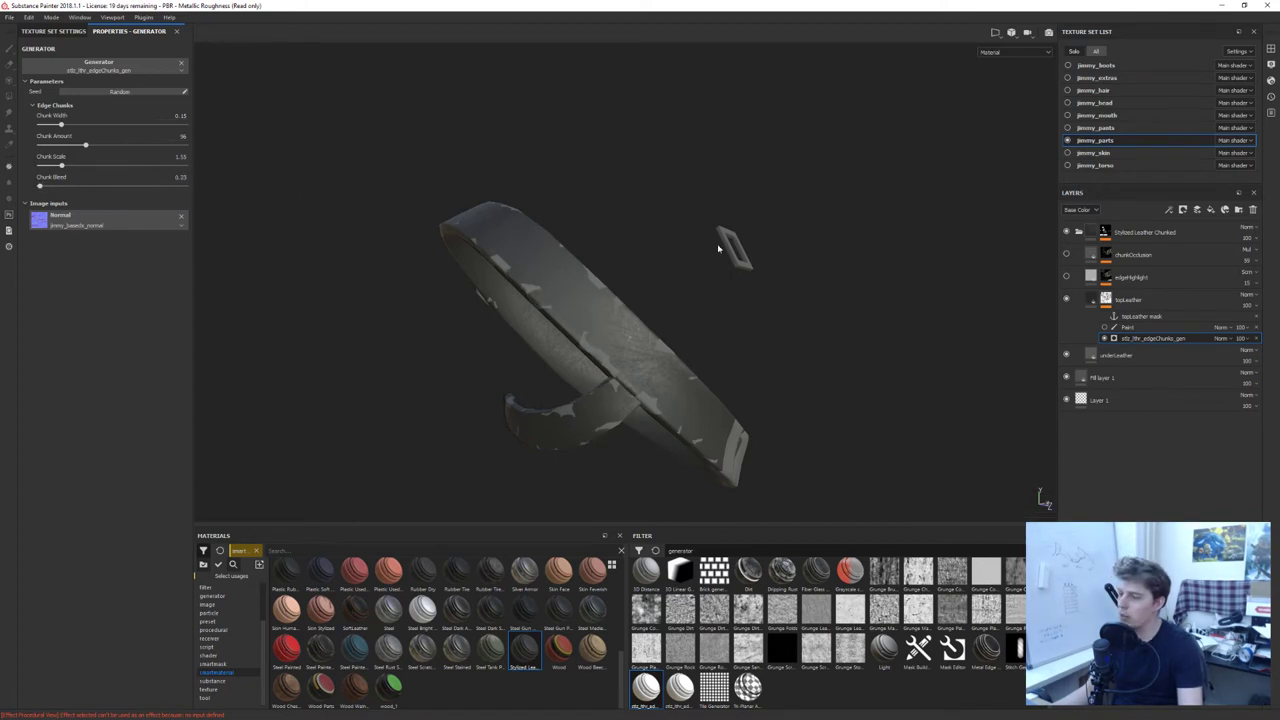
Switch to the edge chunks generator graph in Substance Designer, move the Warp node nearer to the Shape node and preview its output
{"action": "key", "text": "alt+Tab"}
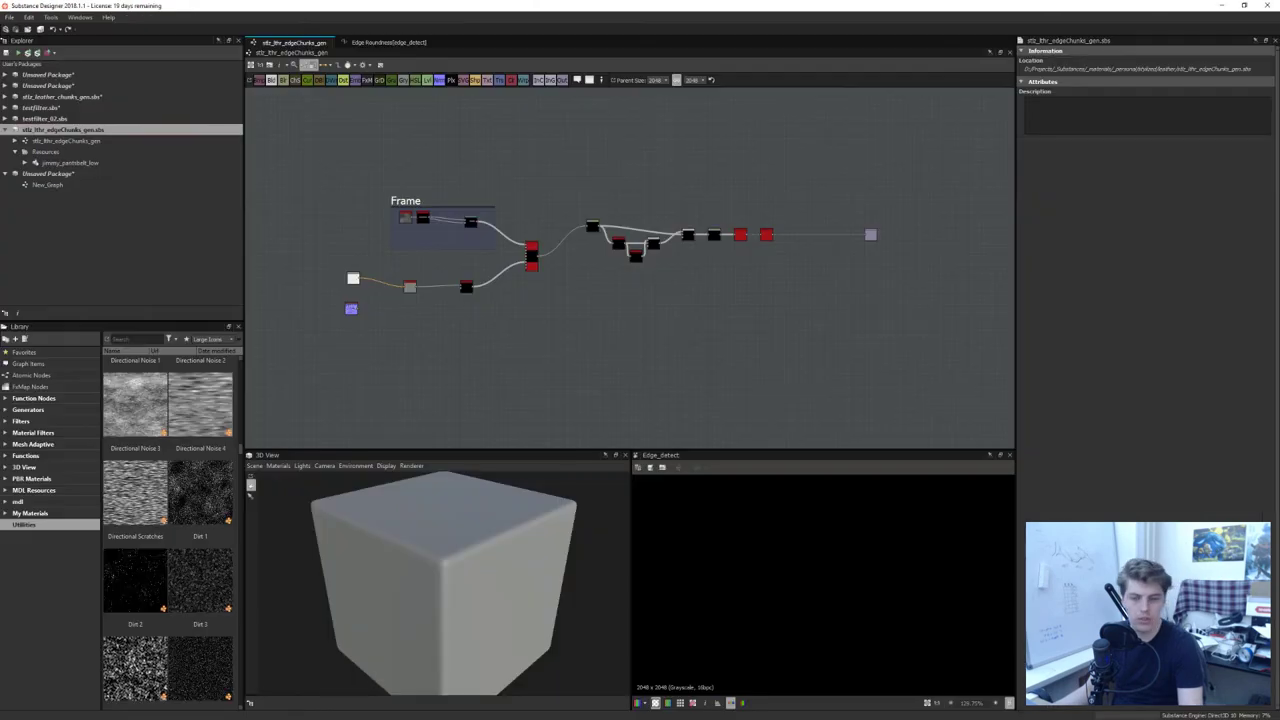
{"action": "scroll", "coordinate": [517, 288], "scroll_direction": "up", "scroll_amount": 8}
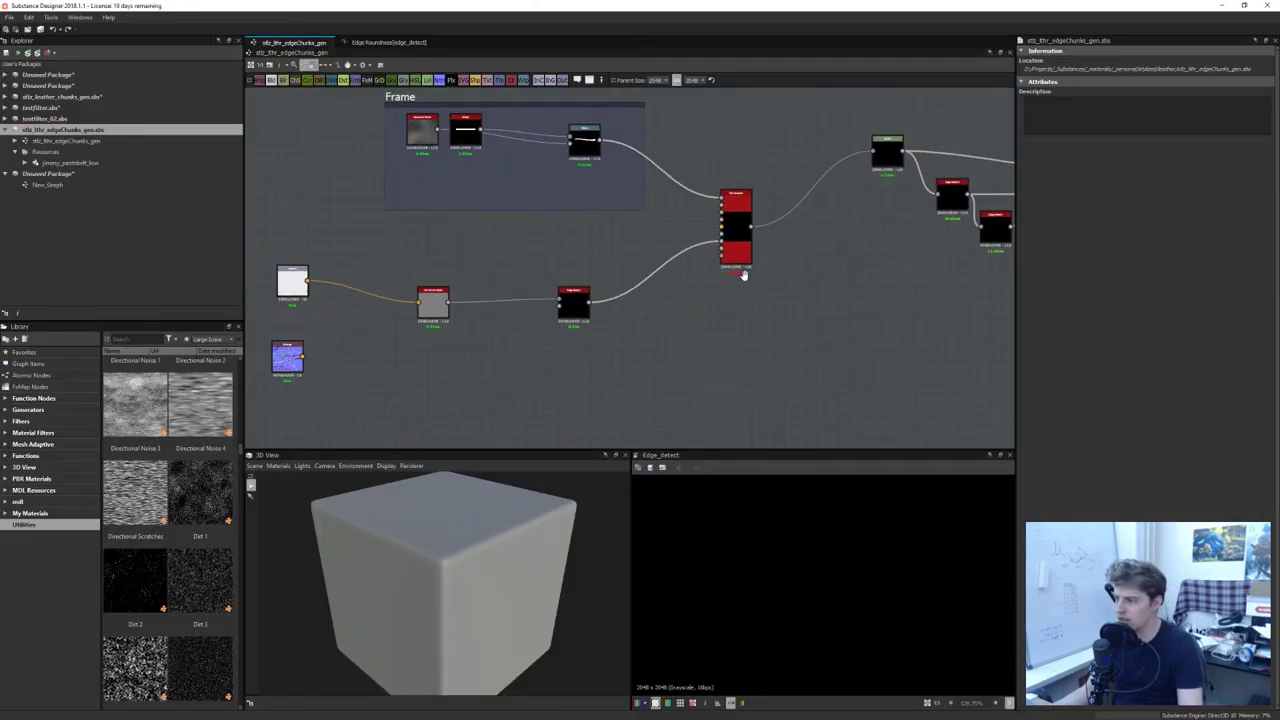
{"action": "middle_click_drag", "start_coordinate": [762, 165], "coordinate": [644, 334]}
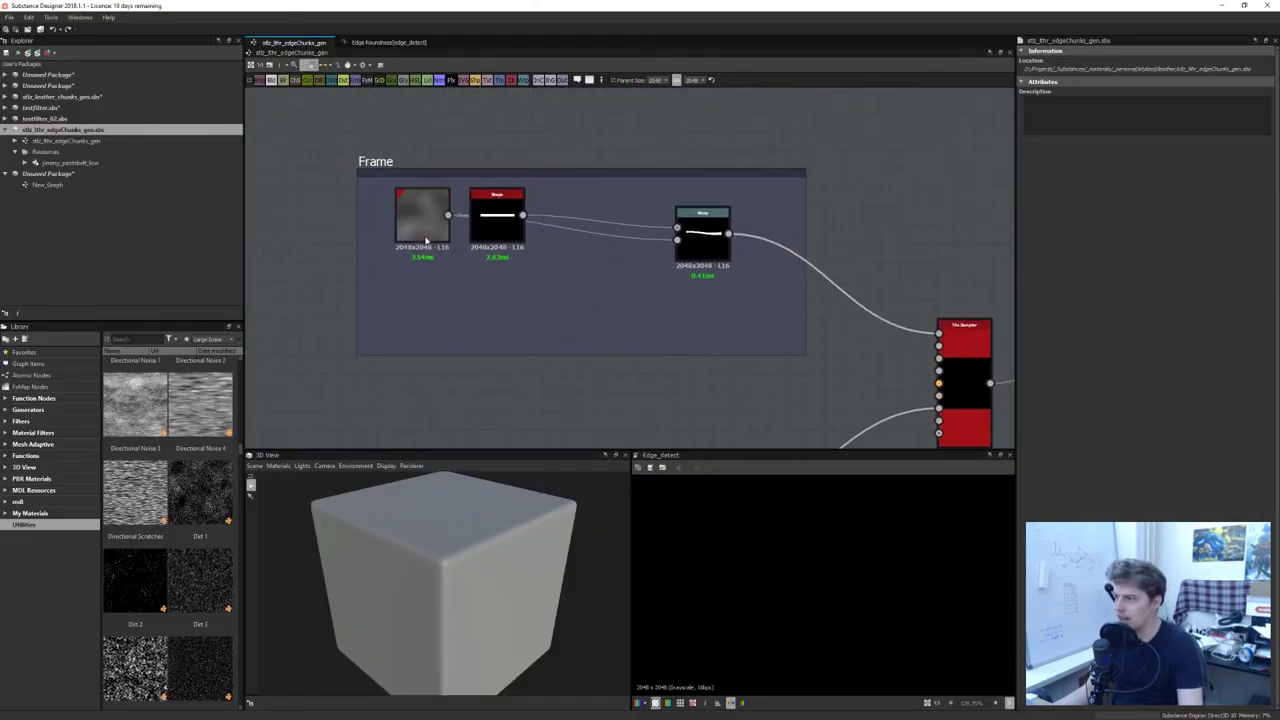
{"action": "left_click", "coordinate": [692, 238]}
{"action": "left_click_drag", "start_coordinate": [692, 238], "coordinate": [681, 239]}
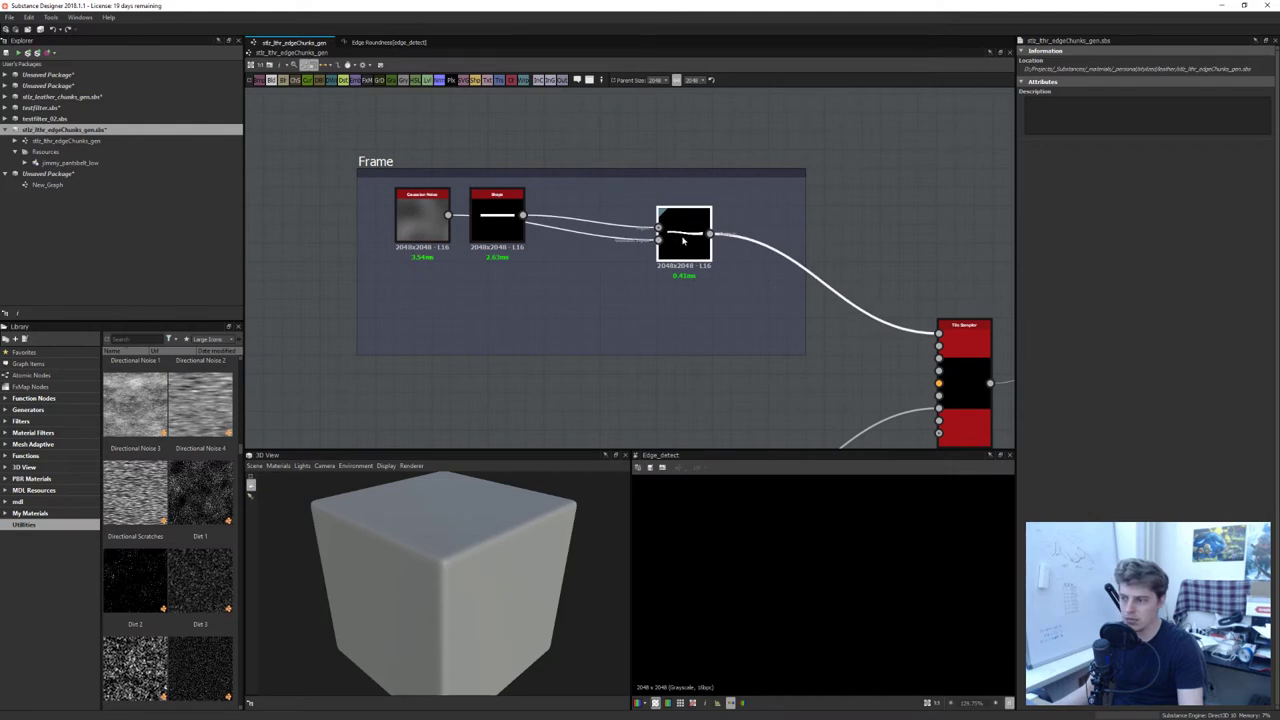
{"action": "double_click", "coordinate": [683, 240]}
{"action": "scroll", "coordinate": [860, 580], "scroll_direction": "down", "scroll_amount": 5}
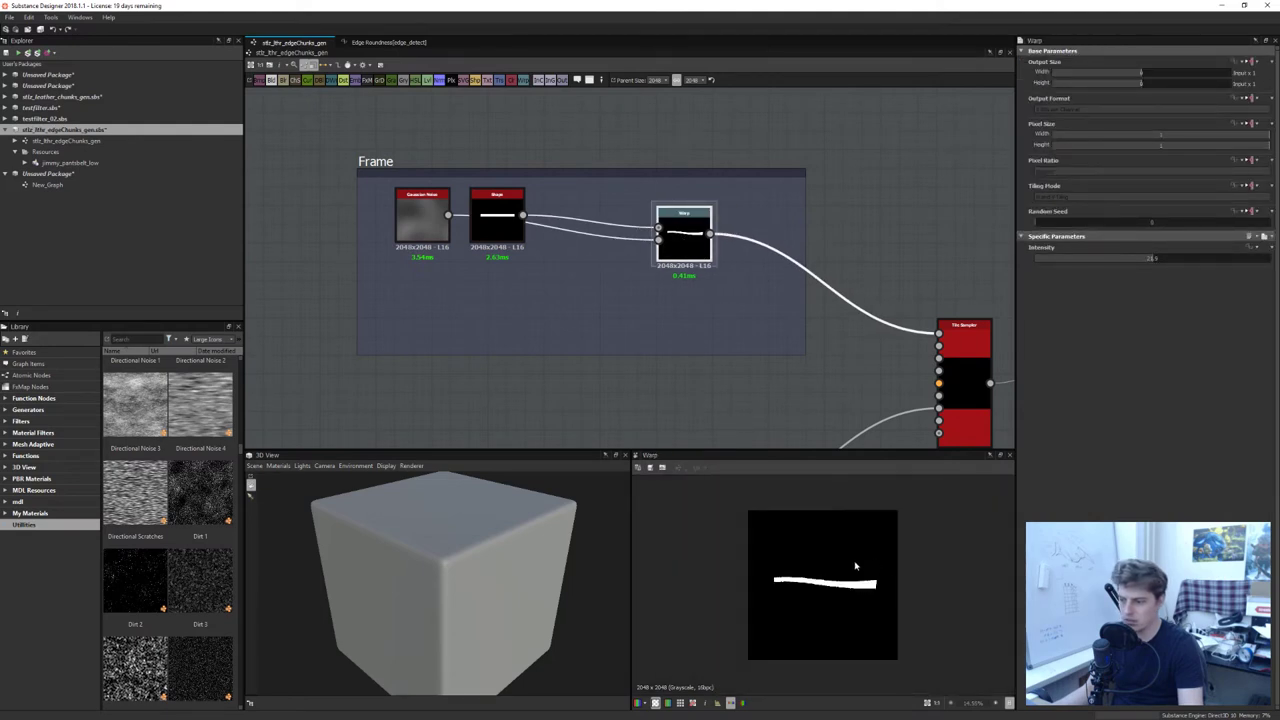
{"action": "scroll", "coordinate": [855, 566], "scroll_direction": "up", "scroll_amount": 3}
Preview the Shape node's output and place the node between the Gaussian Noise and Warp nodes
{"action": "double_click", "coordinate": [497, 218]}
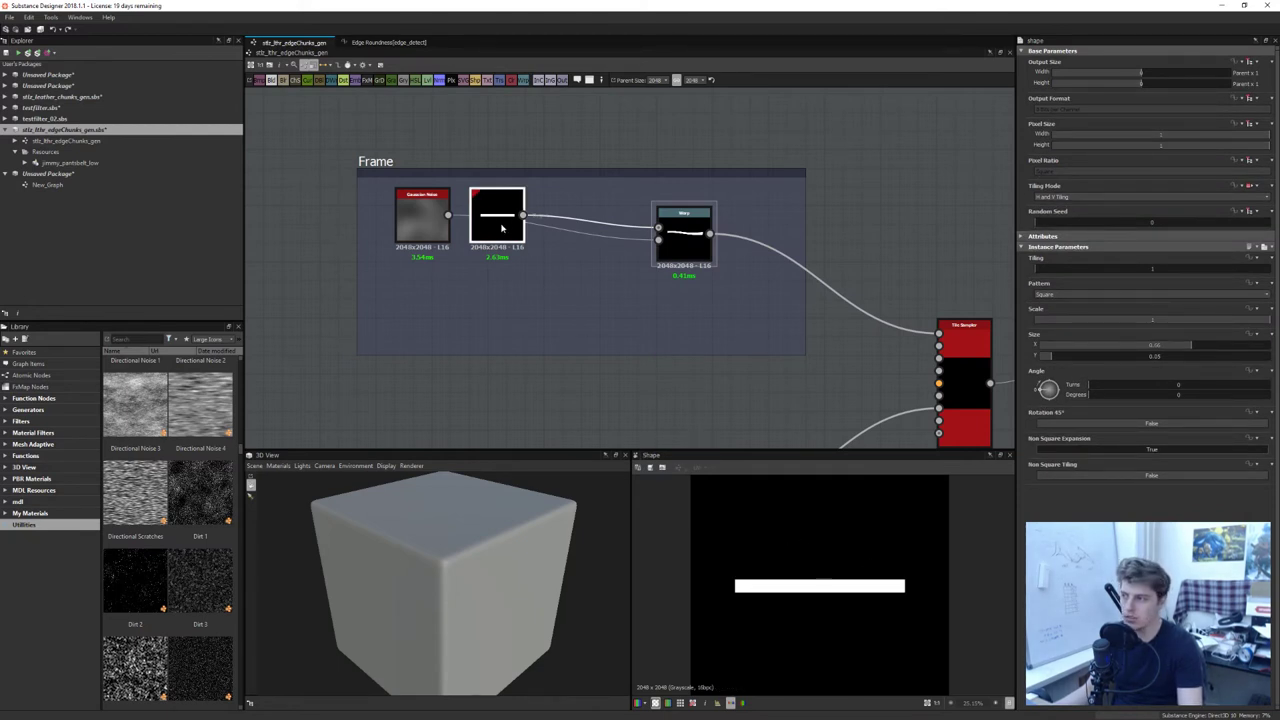
{"action": "left_click_drag", "start_coordinate": [501, 222], "coordinate": [557, 221]}
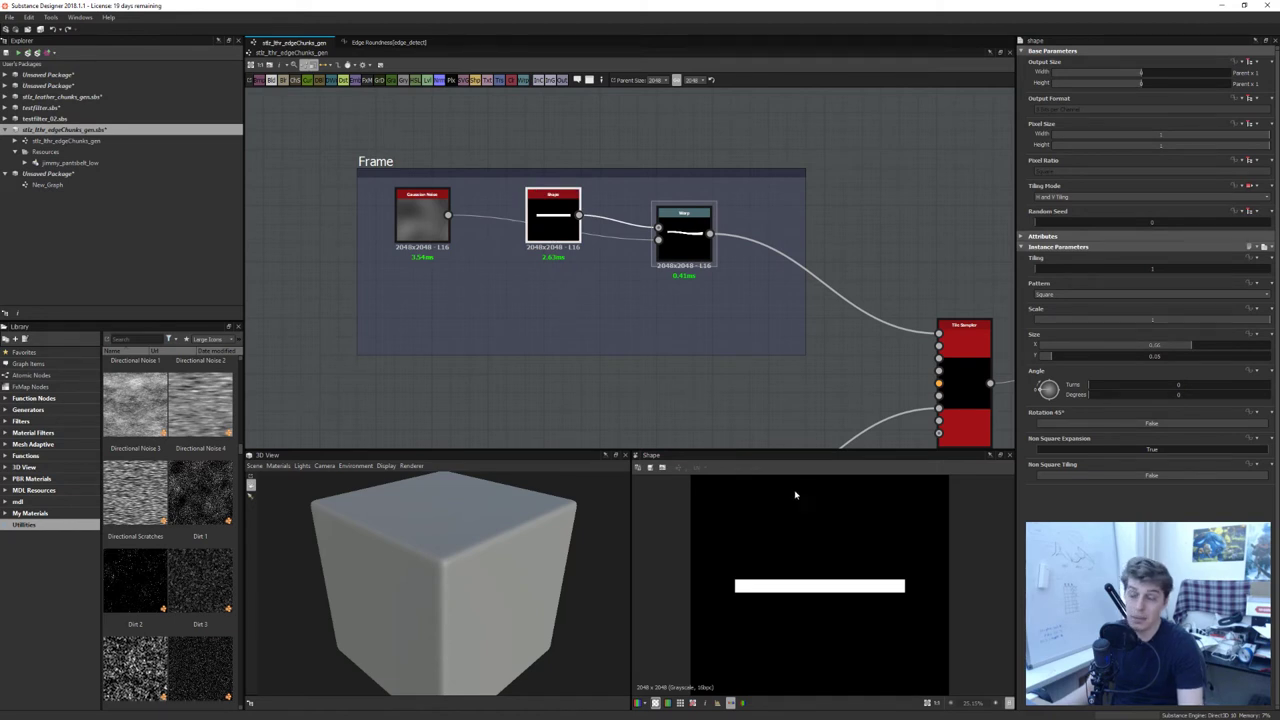
{"action": "left_click", "coordinate": [683, 236]}
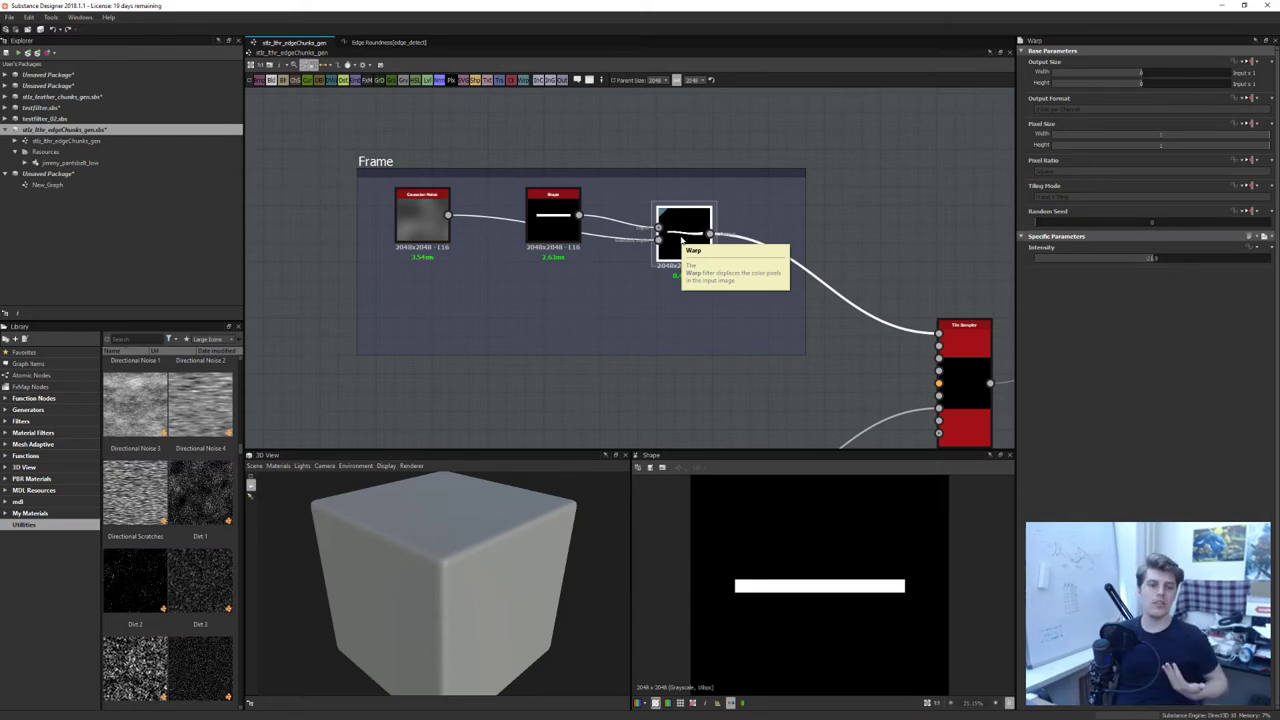
Preview the Tile Sampler node's output and show its parameters
{"action": "scroll", "coordinate": [760, 295], "scroll_direction": "down", "scroll_amount": 3}
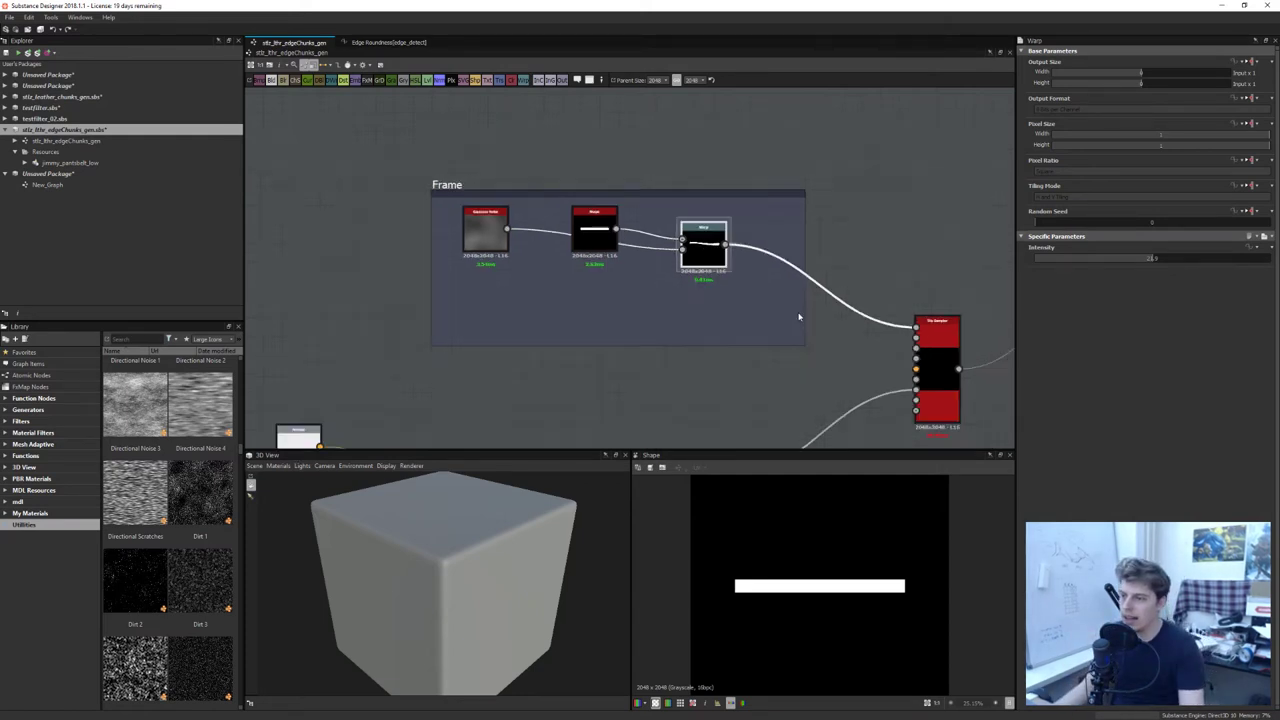
{"action": "scroll", "coordinate": [752, 289], "scroll_direction": "up", "scroll_amount": 2}
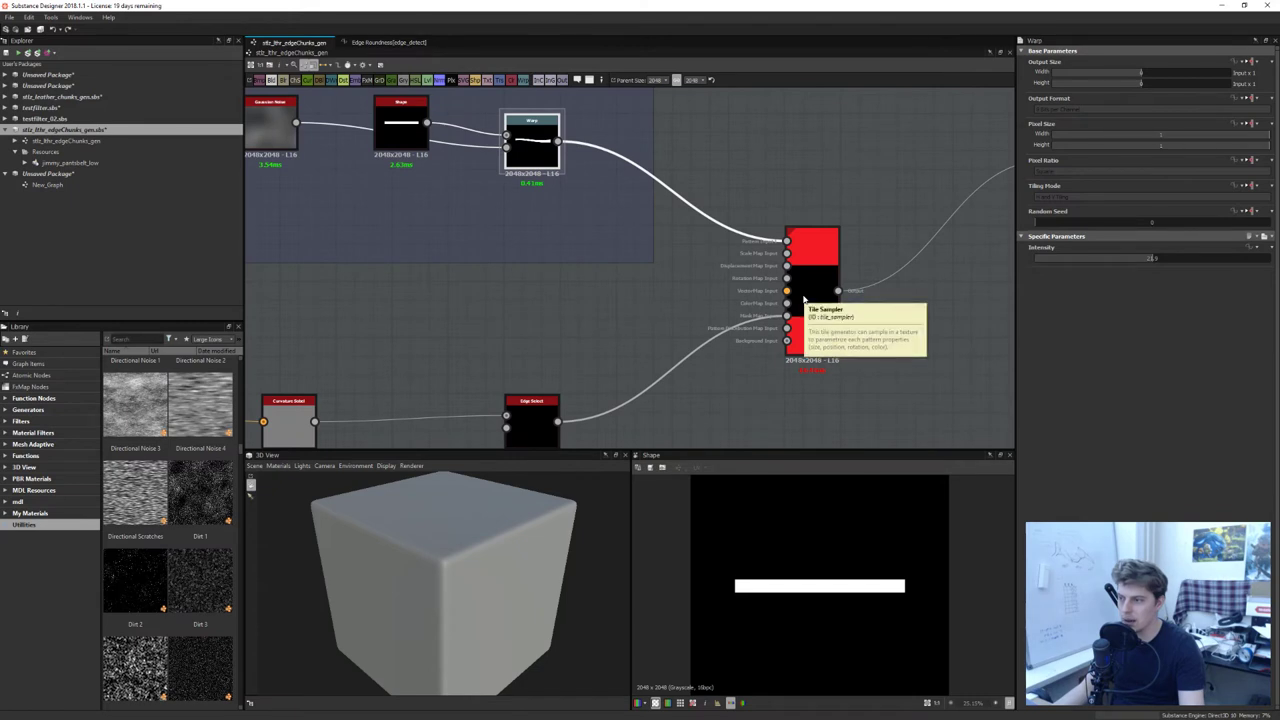
{"action": "left_click", "coordinate": [808, 300]}
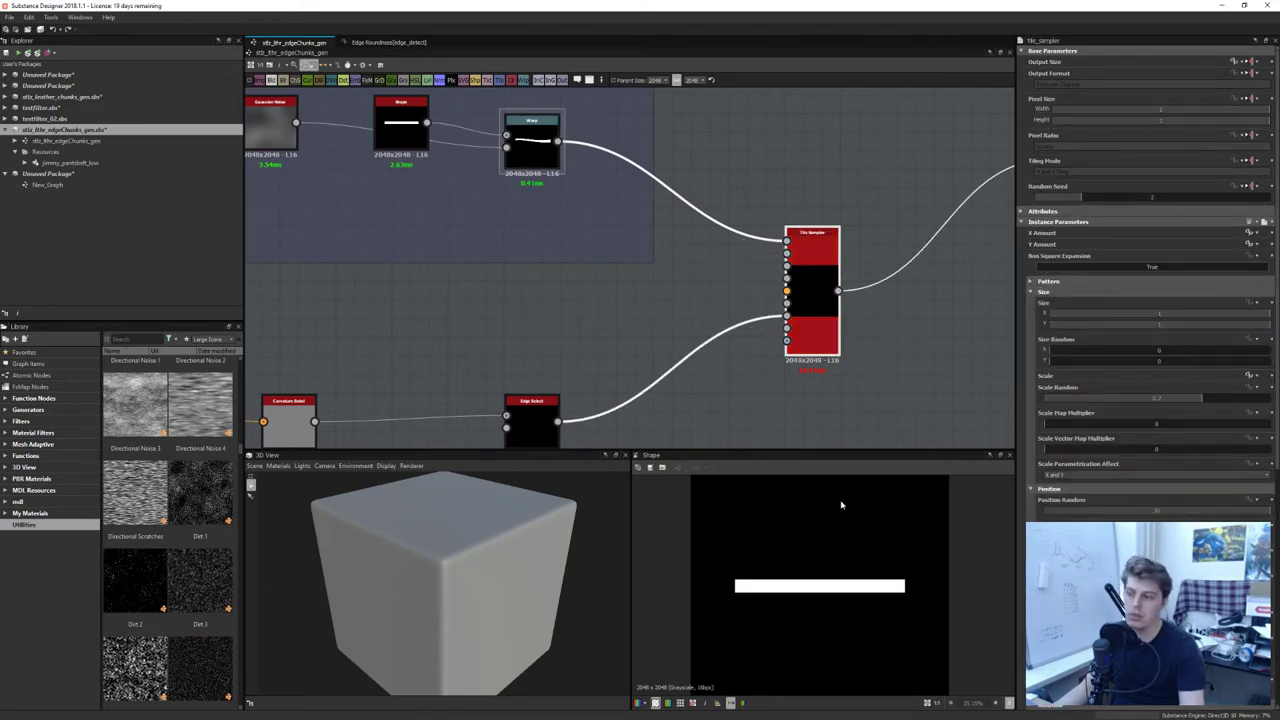
{"action": "double_click", "coordinate": [819, 318]}
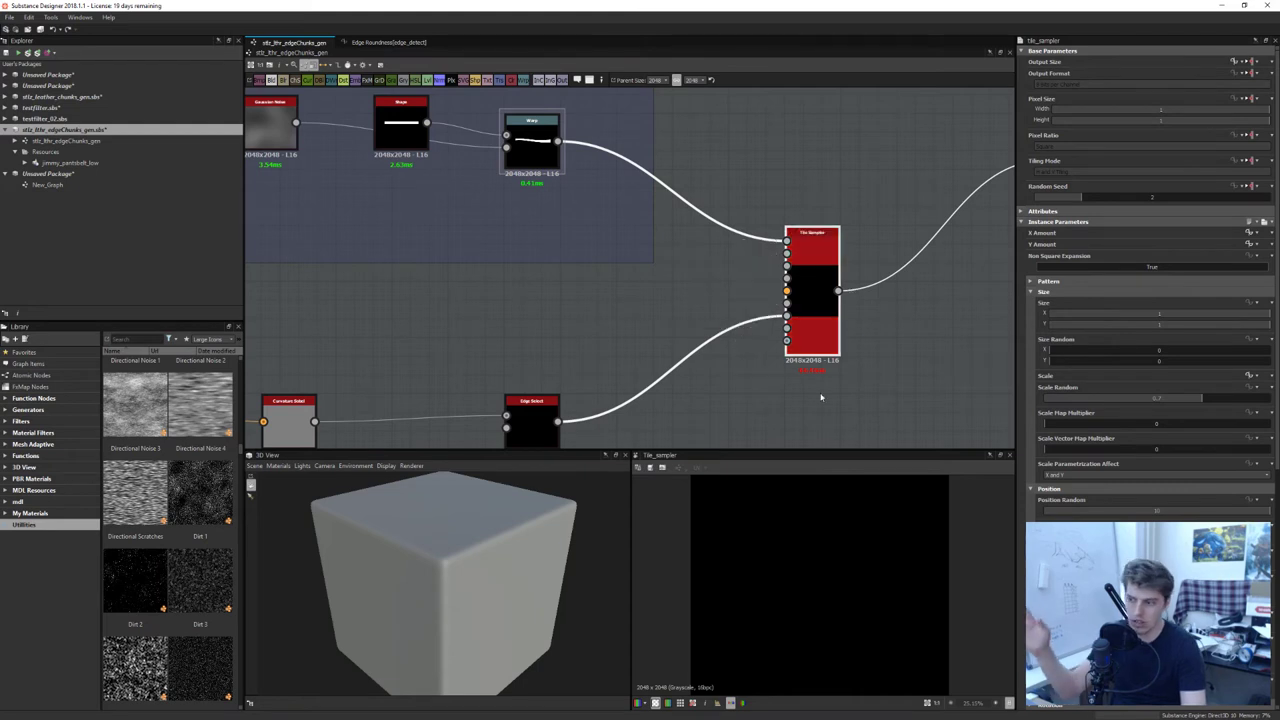
Place the normal map bitmap directly below the Normal input node and connect it to the Curvature Sobel node's input
{"action": "middle_click_drag", "start_coordinate": [555, 297], "coordinate": [769, 214]}
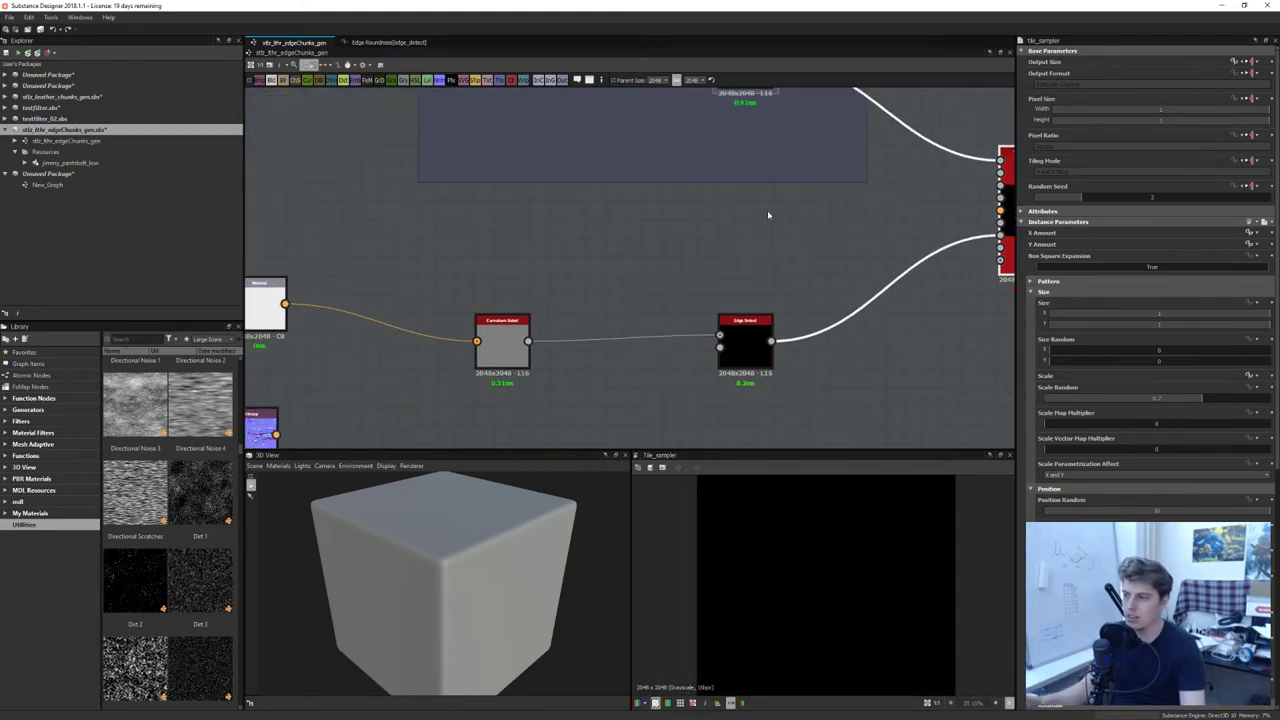
{"action": "scroll", "coordinate": [763, 250], "scroll_direction": "down", "scroll_amount": 3}
{"action": "scroll", "coordinate": [568, 283], "scroll_direction": "up", "scroll_amount": 1}
{"action": "middle_click_drag", "start_coordinate": [567, 285], "coordinate": [524, 297]}
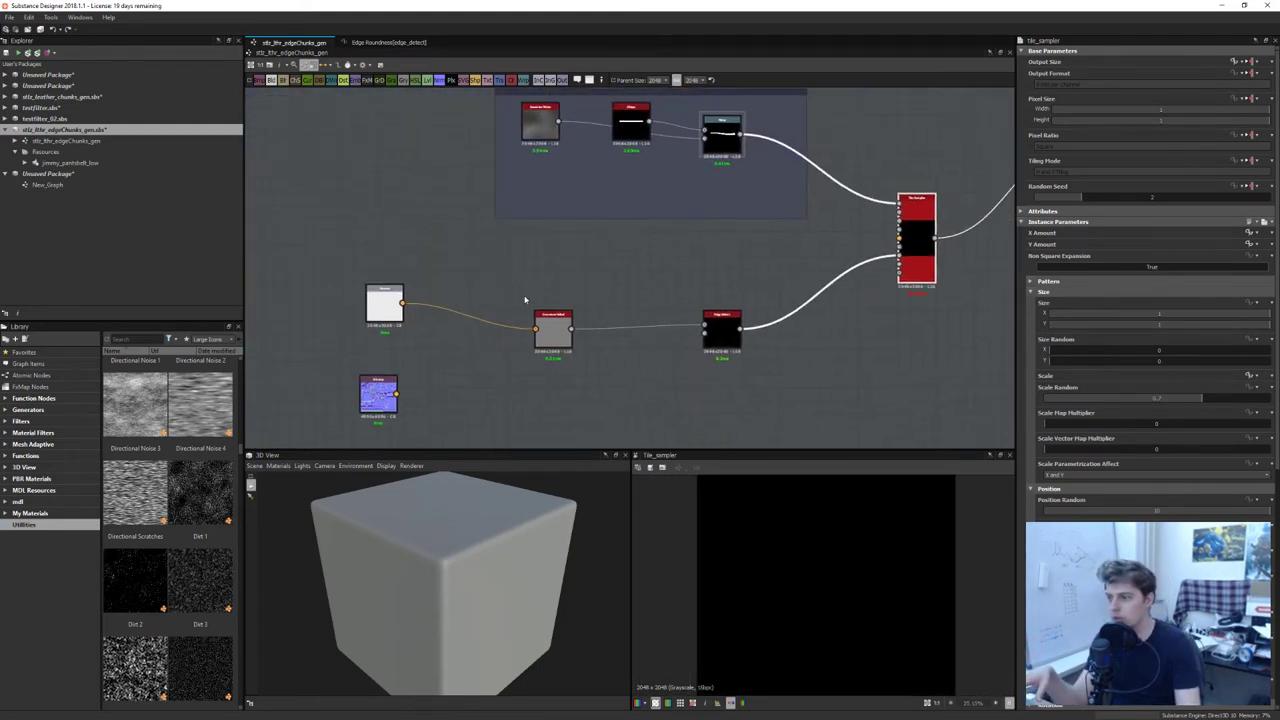
{"action": "left_click_drag", "start_coordinate": [385, 397], "coordinate": [392, 370]}
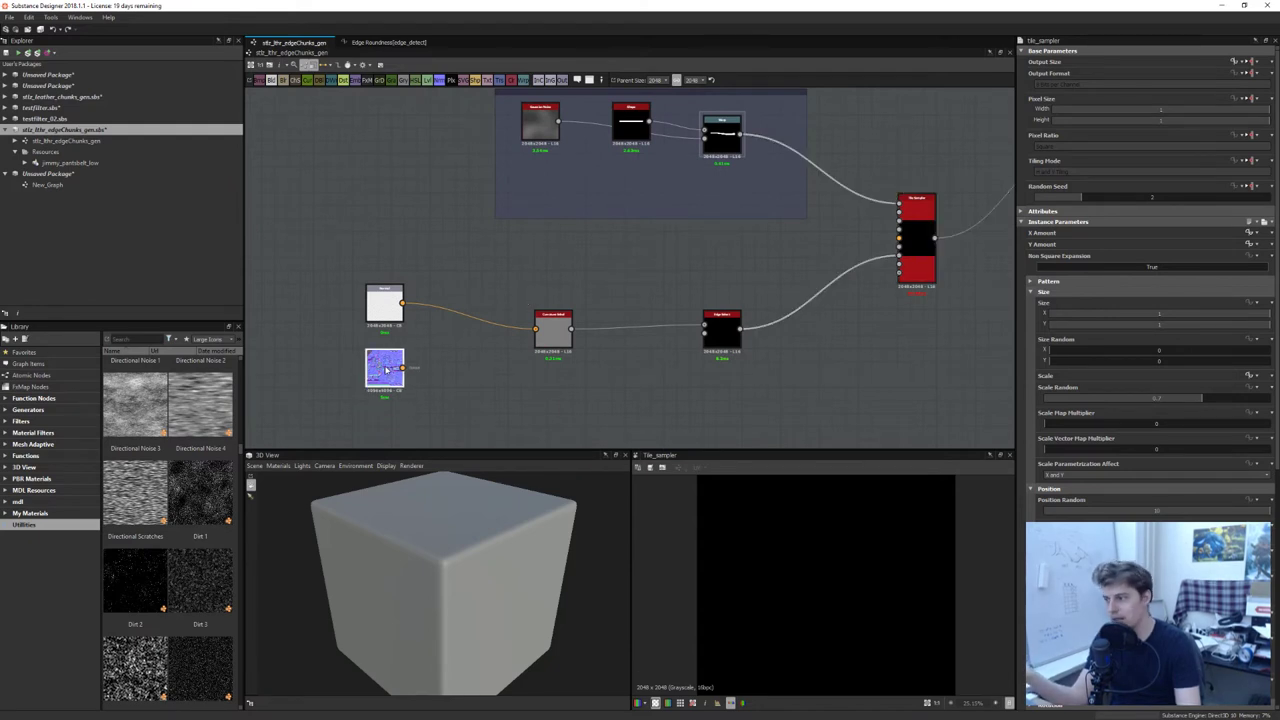
{"action": "left_click_drag", "start_coordinate": [506, 343], "coordinate": [536, 331]}
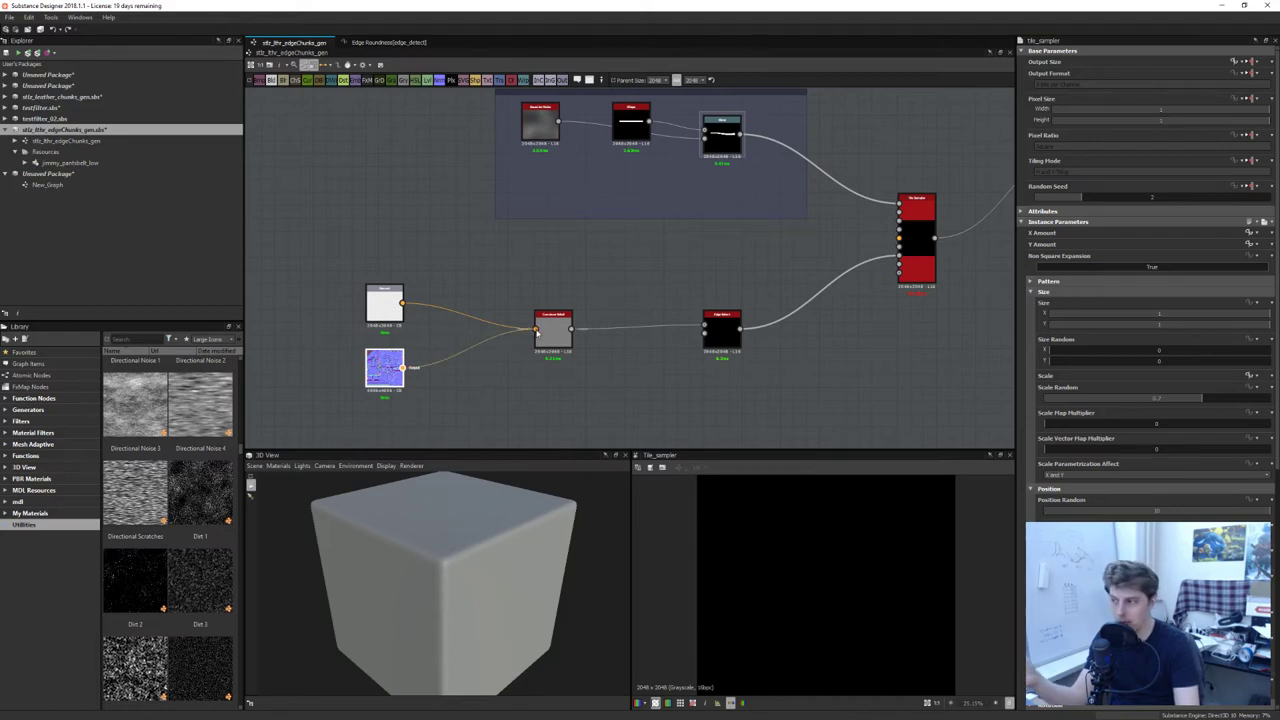
Examine how the Tile Sampler scatters the warped strokes along the normal map's edges in the 2D preview
{"action": "scroll", "coordinate": [835, 653], "scroll_direction": "up", "scroll_amount": 8}
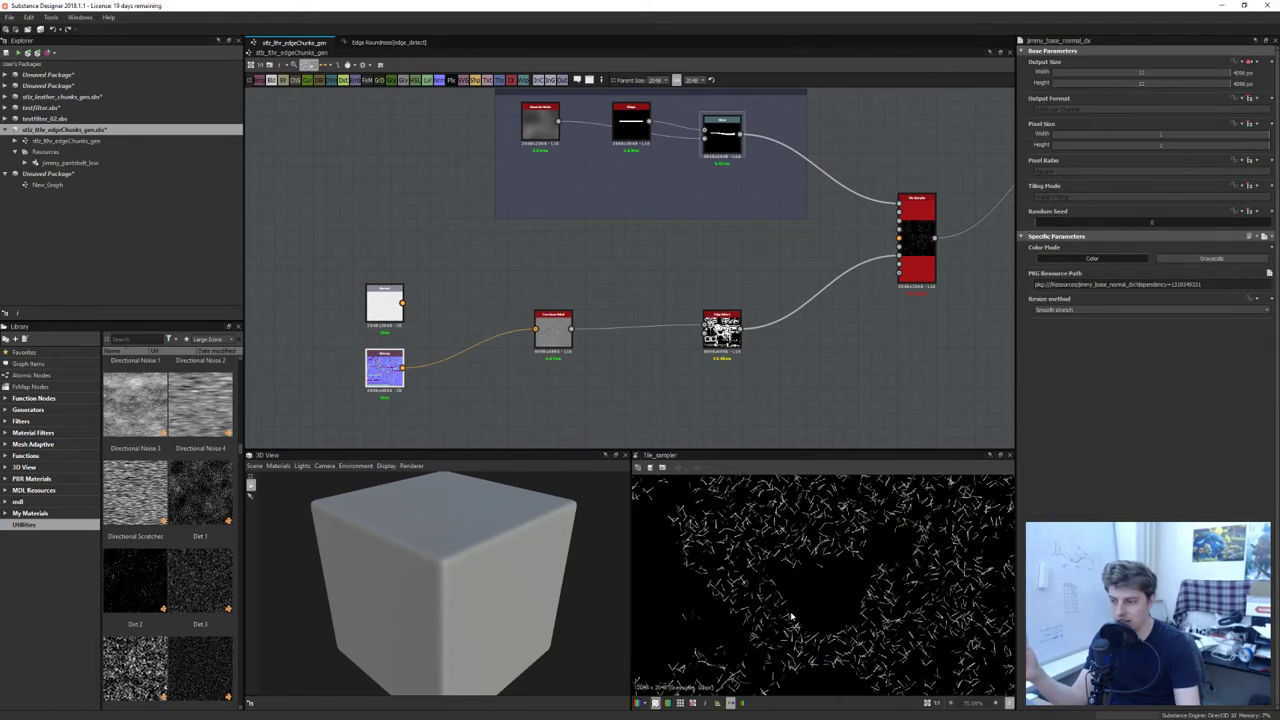
{"action": "middle_click_drag", "start_coordinate": [824, 569], "coordinate": [749, 543]}
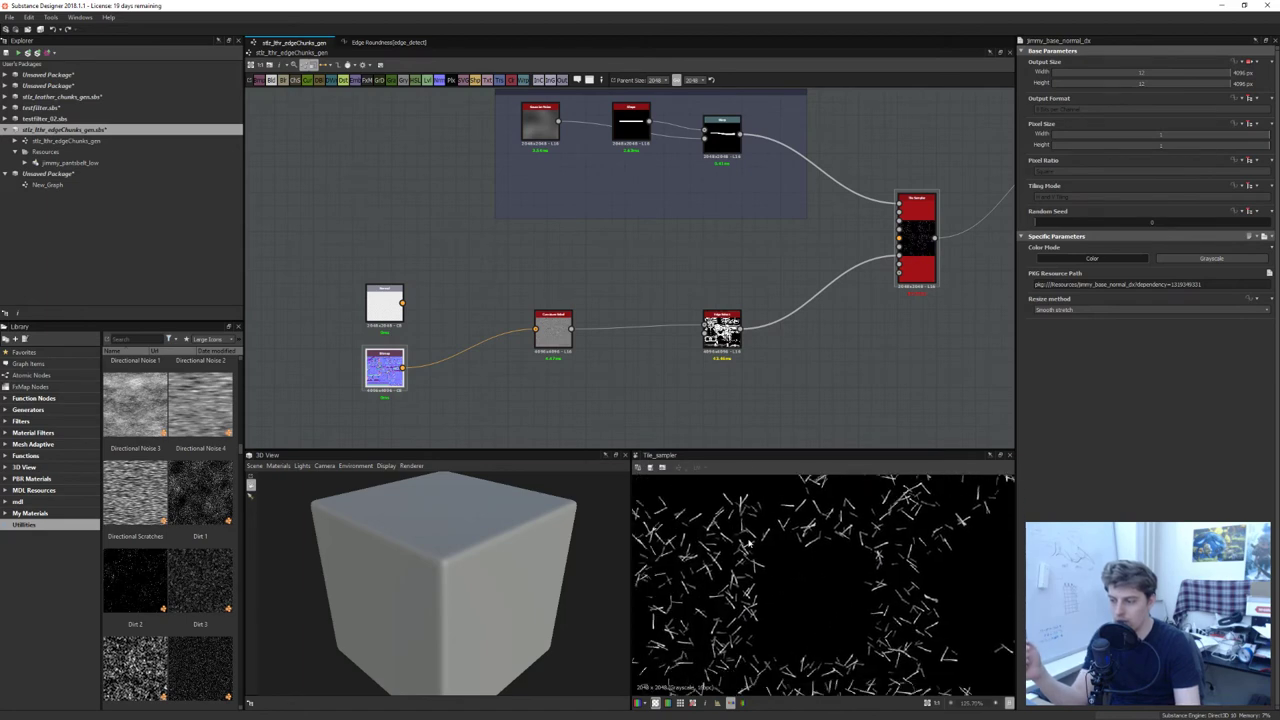
{"action": "middle_click_drag", "start_coordinate": [799, 167], "coordinate": [709, 189]}
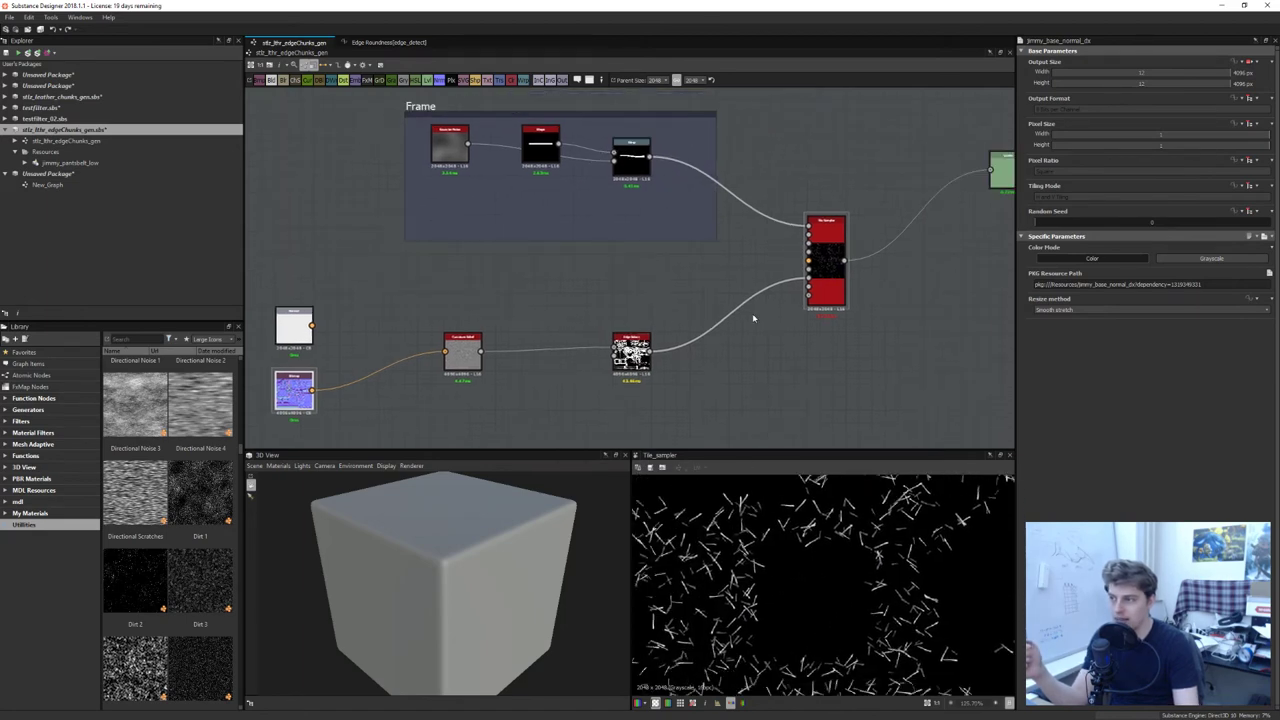
{"action": "scroll", "coordinate": [787, 555], "scroll_direction": "down", "scroll_amount": 8}
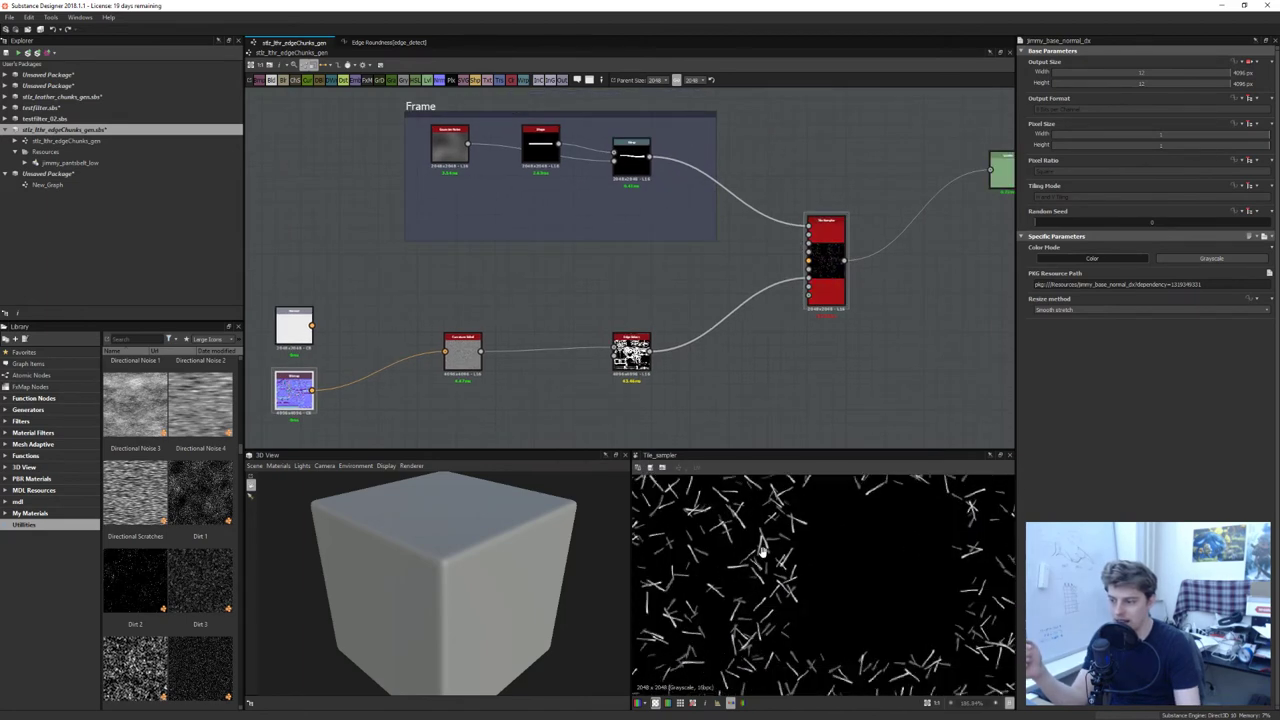
{"action": "scroll", "coordinate": [875, 608], "scroll_direction": "up", "scroll_amount": 6}
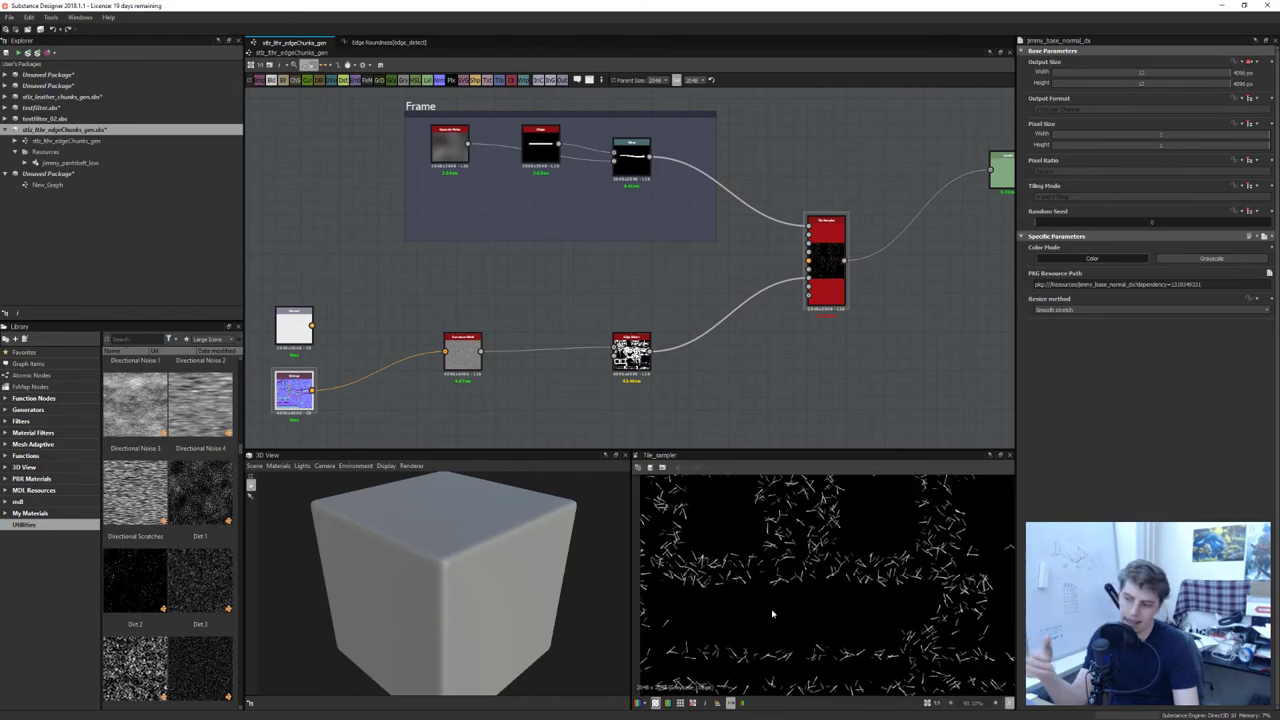
{"action": "middle_click_drag", "start_coordinate": [729, 605], "coordinate": [806, 589]}
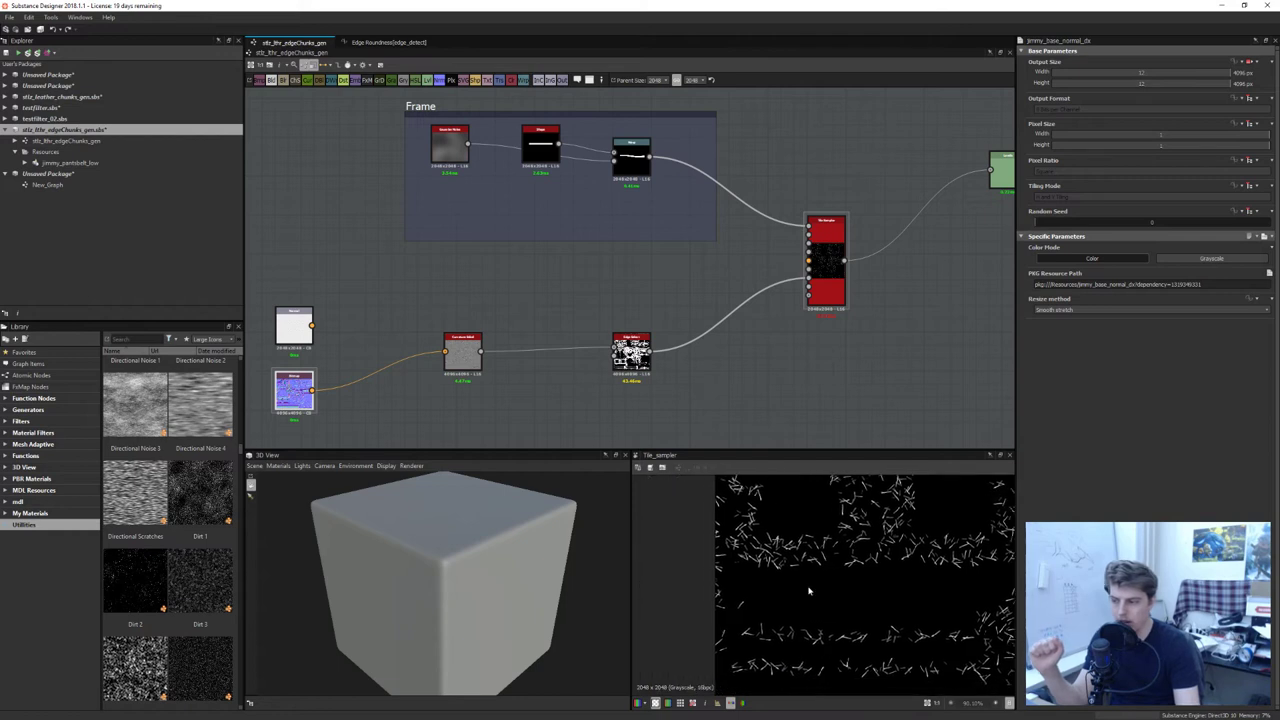
Try adjusting the Tile Sampler's Mask Map Threshold, return it to 0.25, and inspect the scattered strokes
{"action": "left_click", "coordinate": [829, 283]}
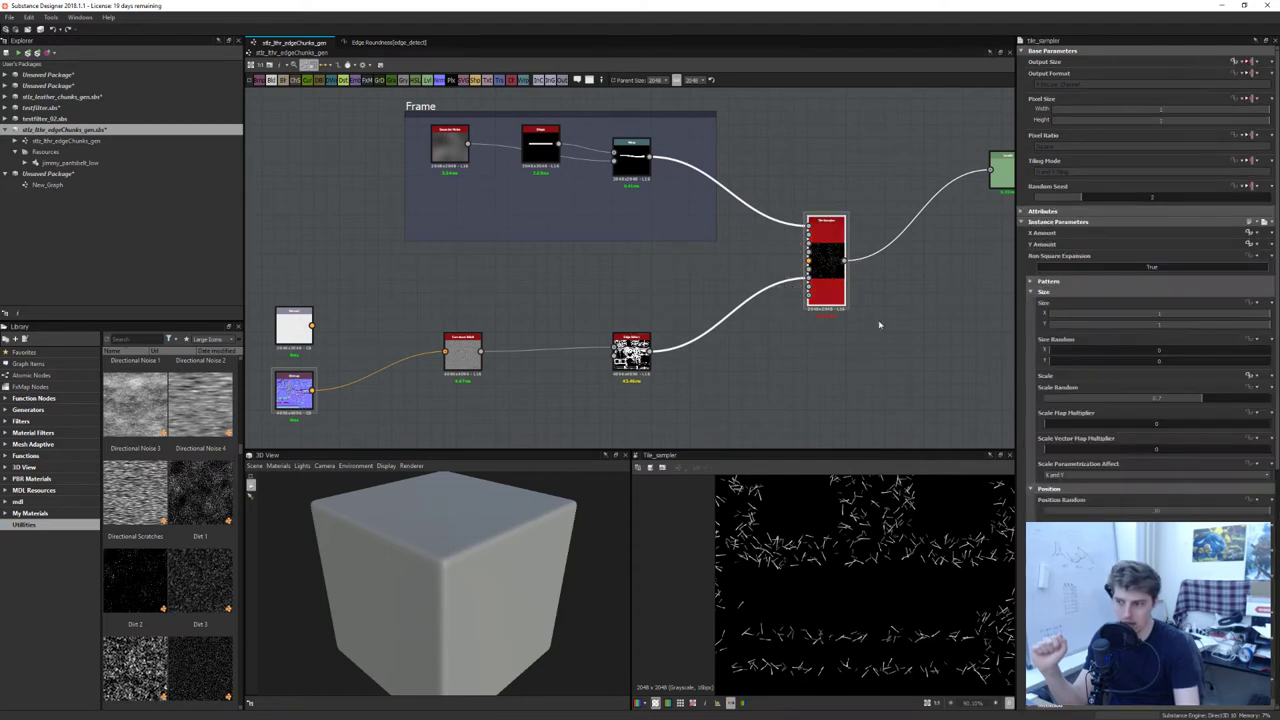
{"action": "scroll", "coordinate": [1124, 517], "scroll_direction": "down", "scroll_amount": 6}
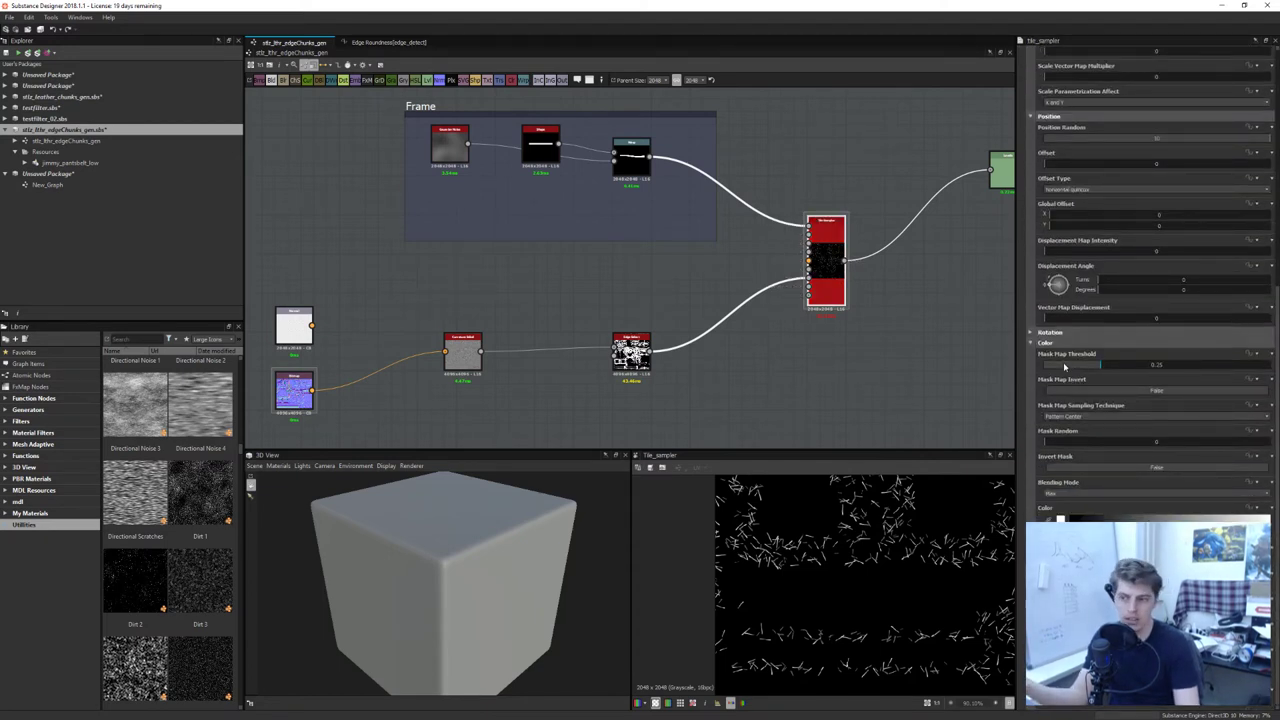
{"action": "left_click_drag", "start_coordinate": [1058, 366], "coordinate": [1094, 374]}
{"action": "left_click", "coordinate": [1099, 364]}
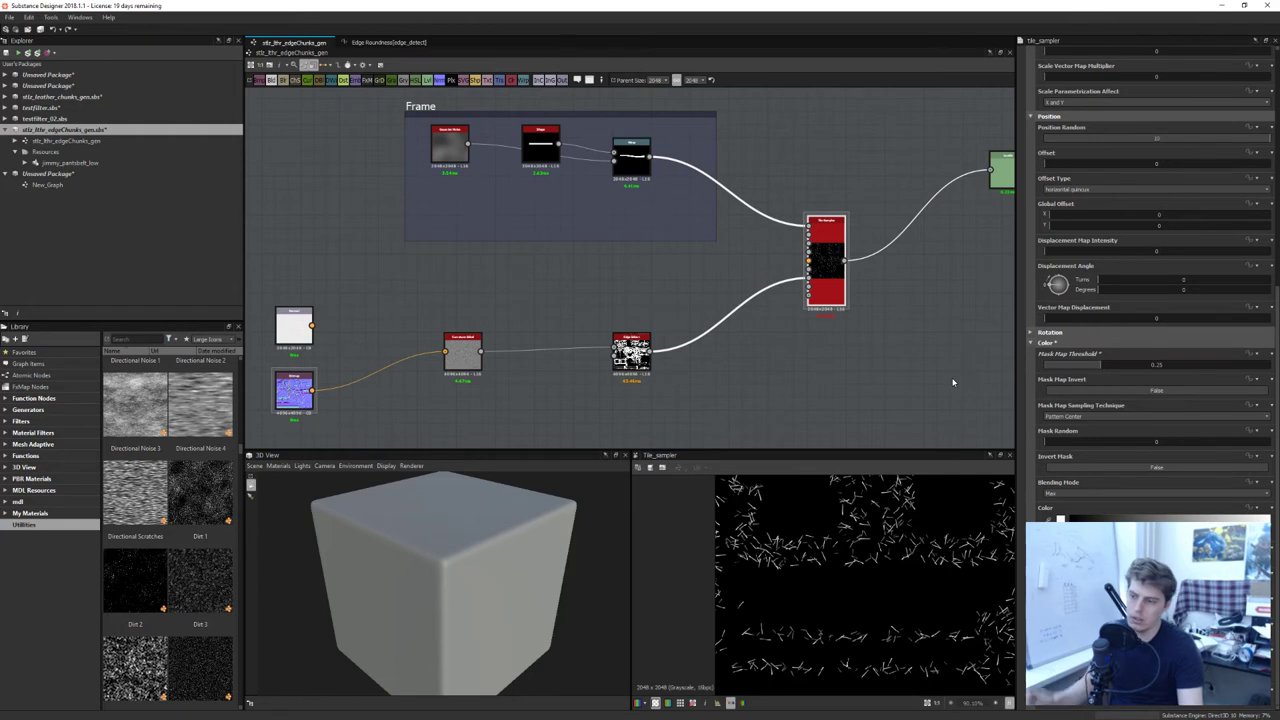
{"action": "scroll", "coordinate": [897, 627], "scroll_direction": "down", "scroll_amount": 2}
{"action": "scroll", "coordinate": [870, 590], "scroll_direction": "up", "scroll_amount": 2}
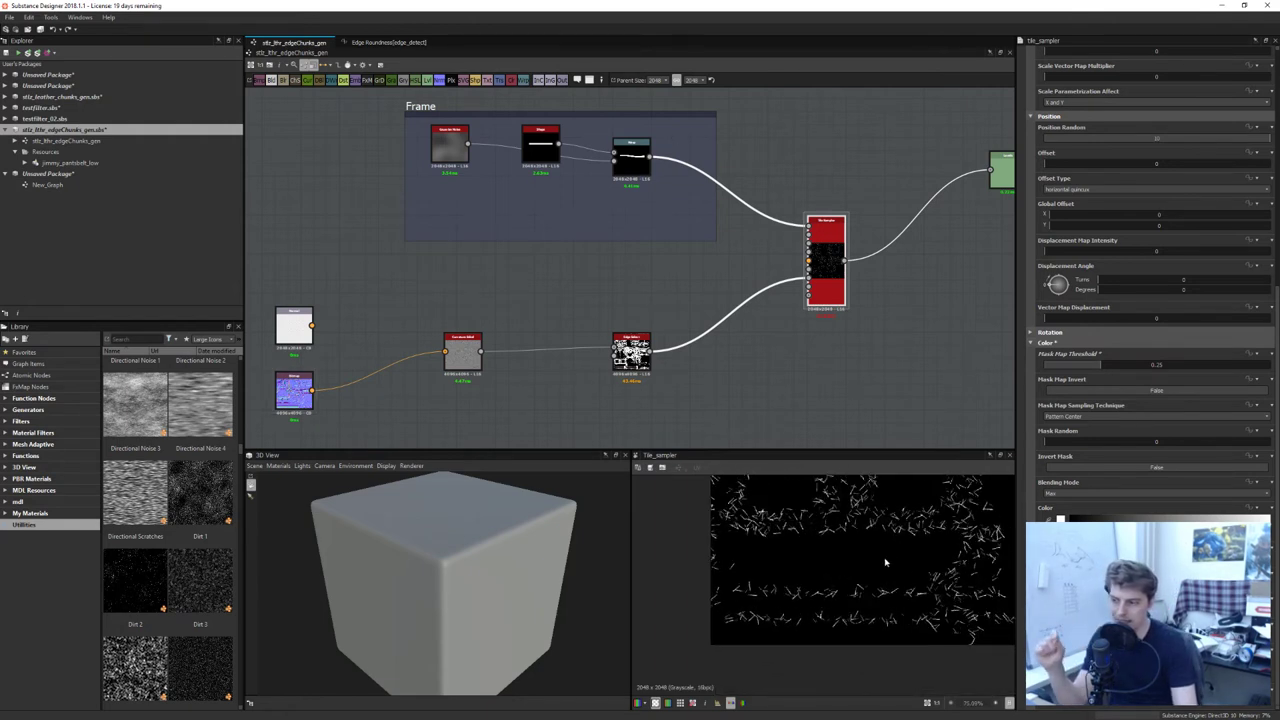
Preview the Edge Select node's output, followed by the Curvature Sobel node's output, and inspect the curvature lines up close
{"action": "scroll", "coordinate": [885, 563], "scroll_direction": "up", "scroll_amount": 3}
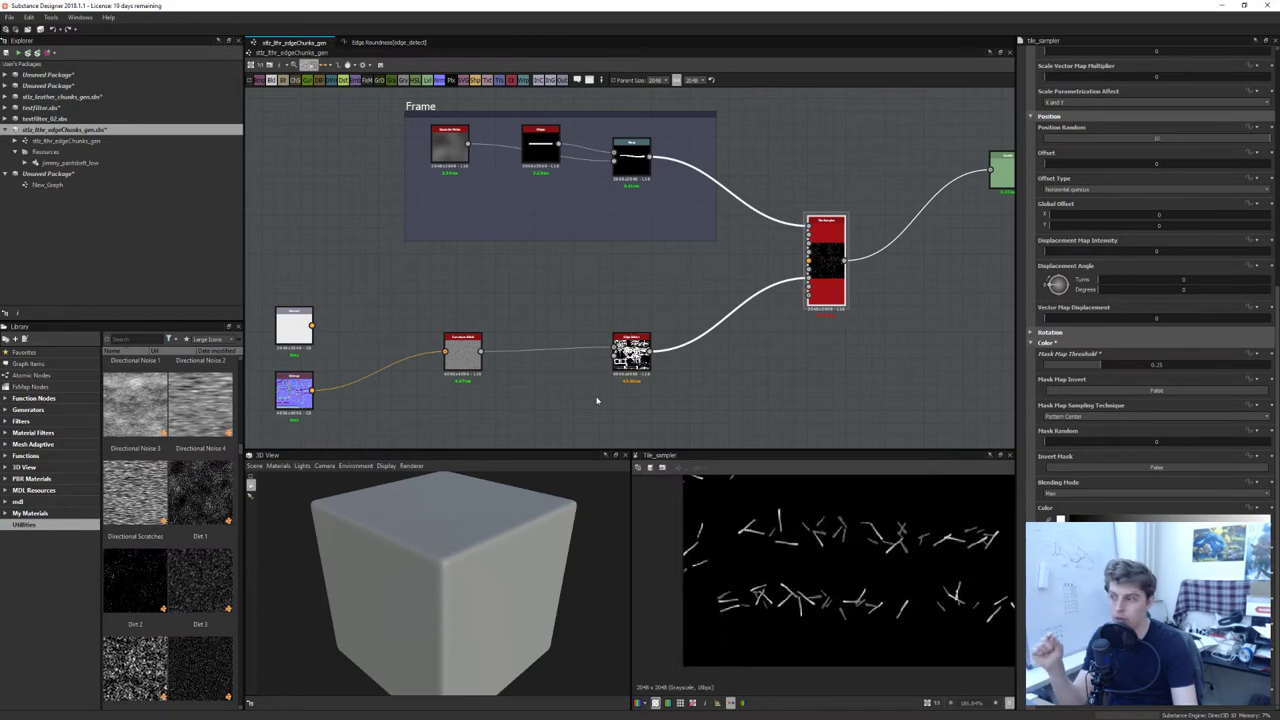
{"action": "left_click", "coordinate": [631, 352]}
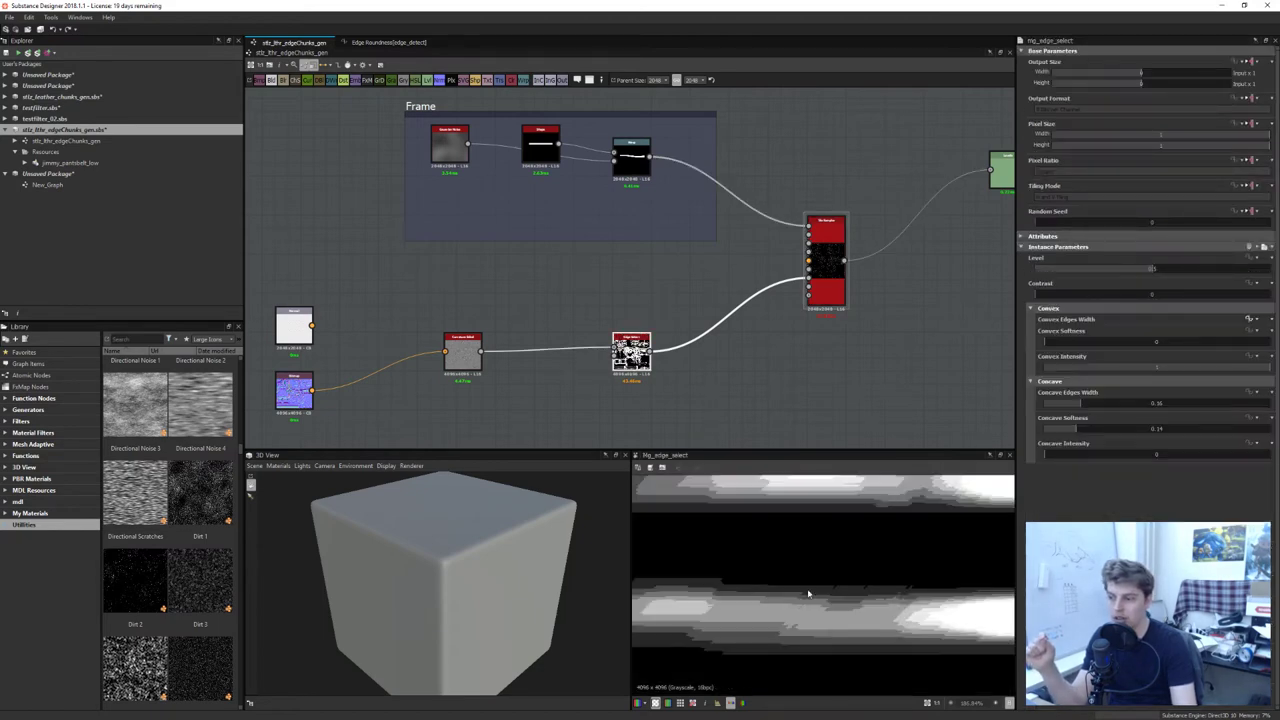
{"action": "scroll", "coordinate": [730, 622], "scroll_direction": "down", "scroll_amount": 3}
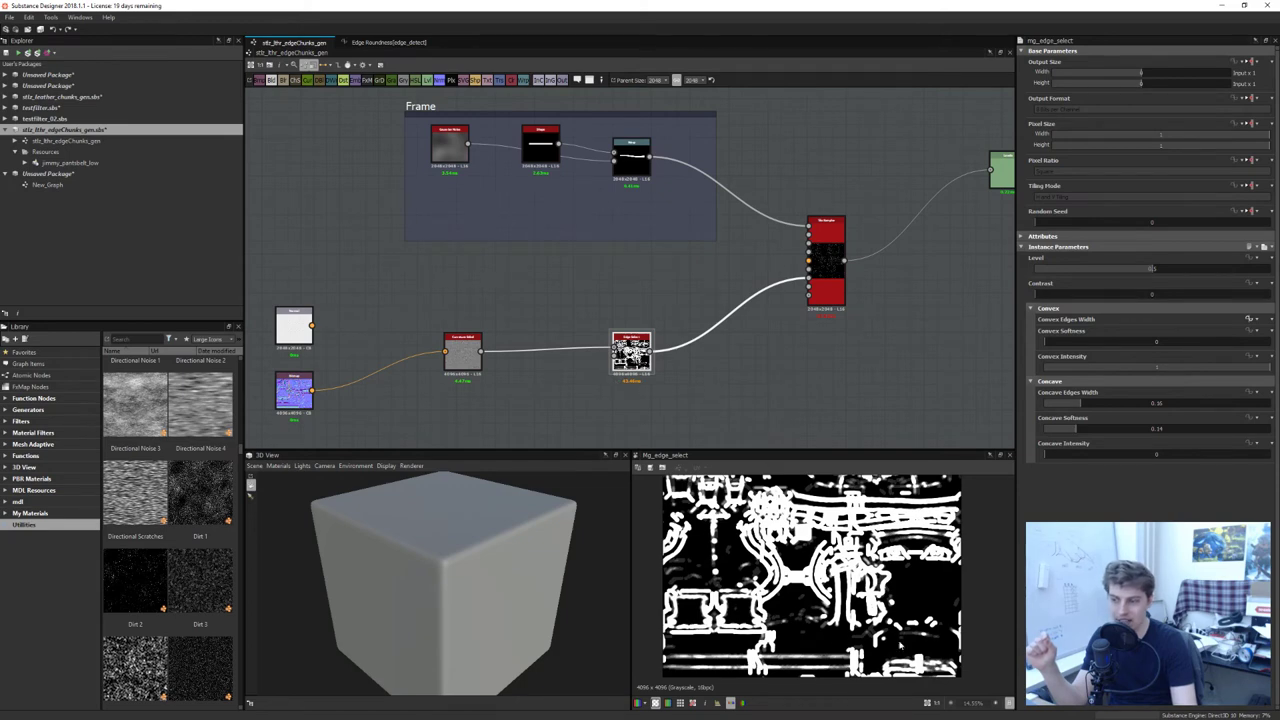
{"action": "left_click", "coordinate": [462, 350]}
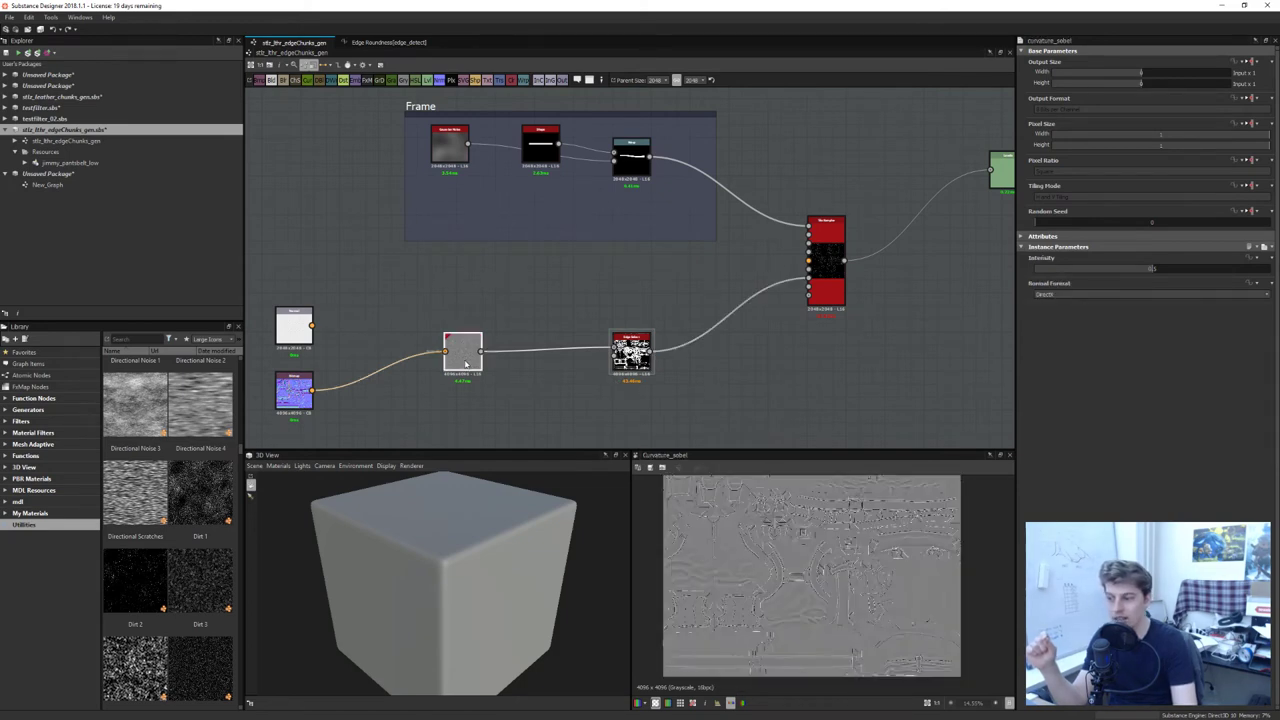
{"action": "scroll", "coordinate": [810, 585], "scroll_direction": "up", "scroll_amount": 5}
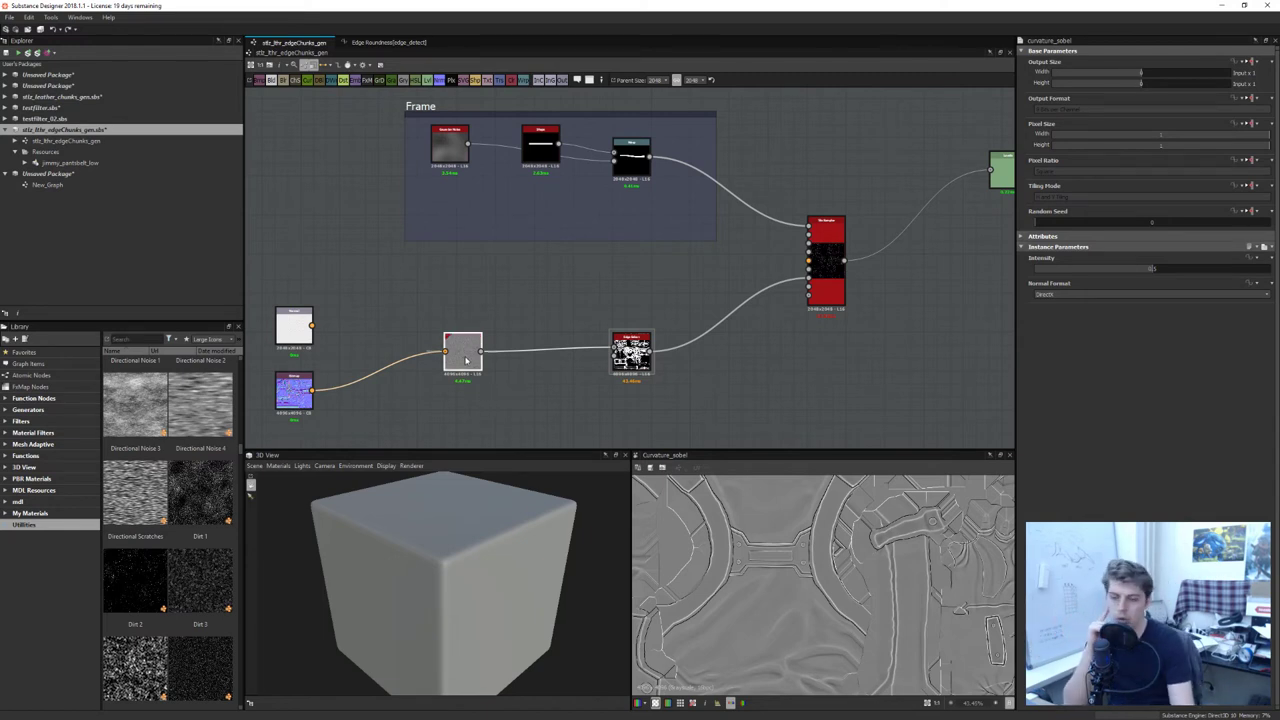
{"action": "middle_click_drag", "start_coordinate": [662, 400], "coordinate": [669, 392]}
Preview the Edge Select node again and examine its black-and-white edge mask at several magnifications
{"action": "double_click", "coordinate": [638, 345]}
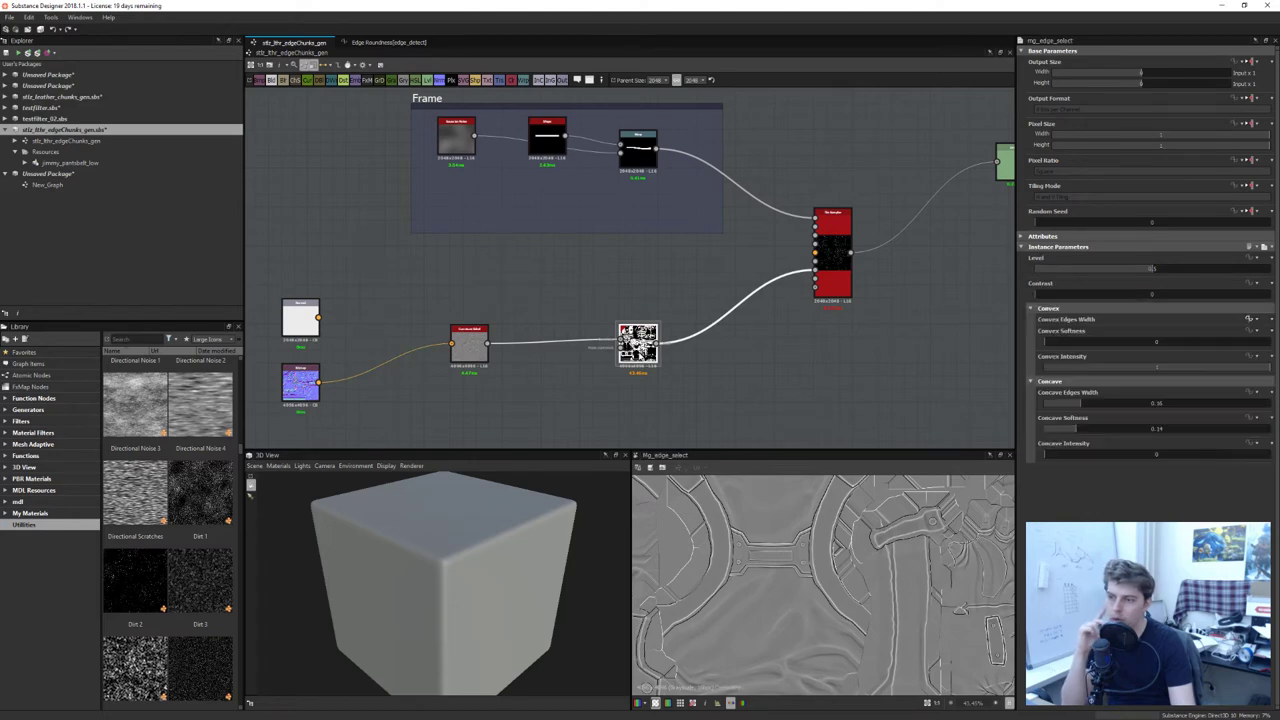
{"action": "scroll", "coordinate": [838, 562], "scroll_direction": "down", "scroll_amount": 4}
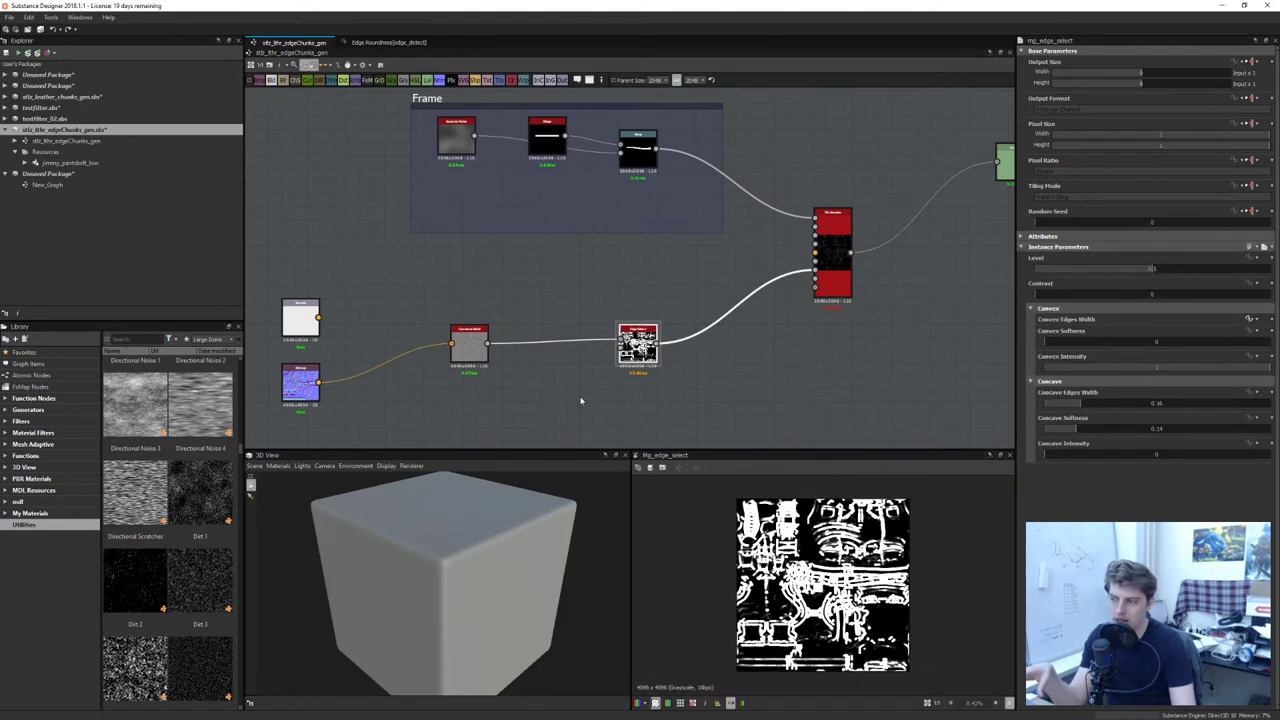
{"action": "scroll", "coordinate": [793, 585], "scroll_direction": "up", "scroll_amount": 3}
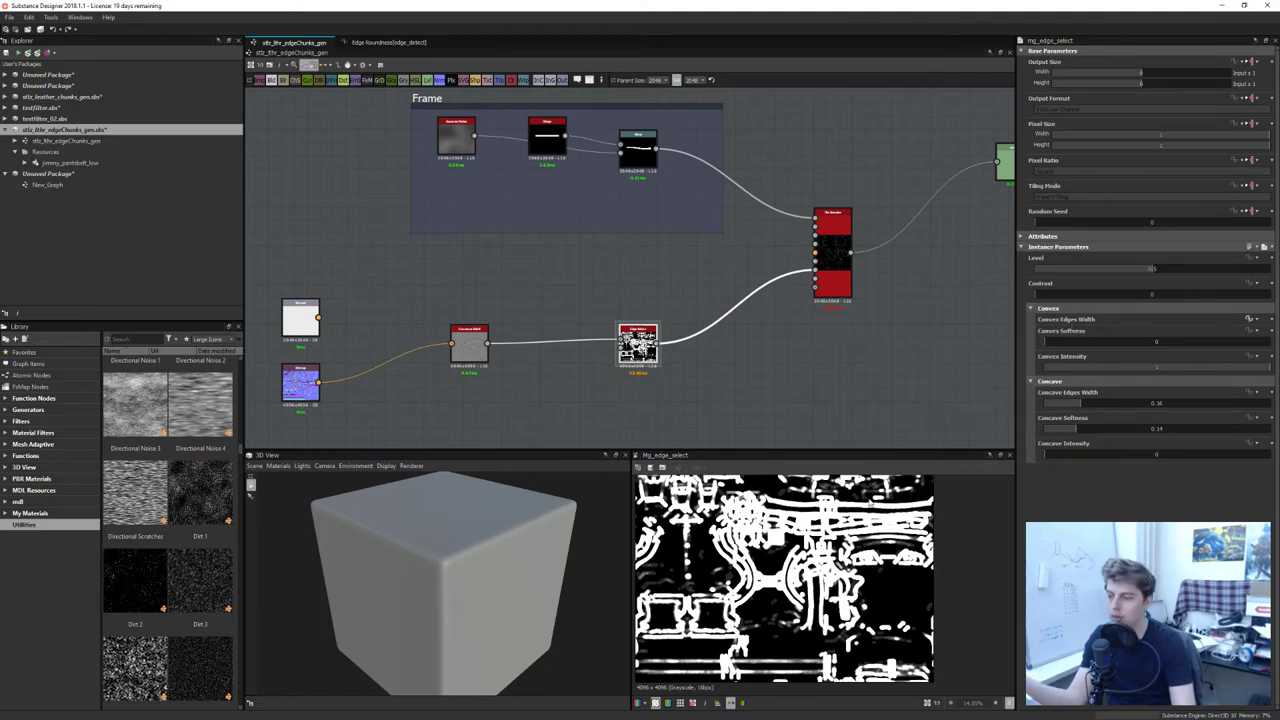
{"action": "scroll", "coordinate": [825, 545], "scroll_direction": "up", "scroll_amount": 3}
{"action": "scroll", "coordinate": [785, 577], "scroll_direction": "down", "scroll_amount": 2}
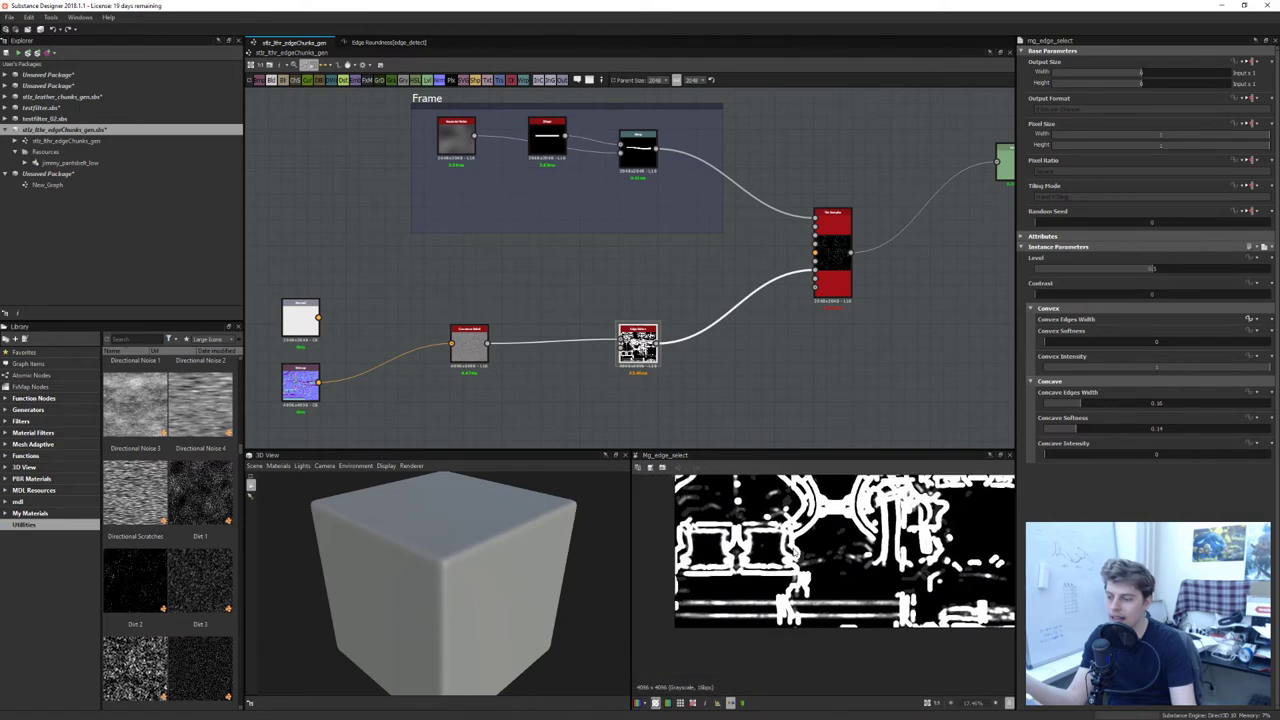
{"action": "scroll", "coordinate": [752, 600], "scroll_direction": "up", "scroll_amount": 1}
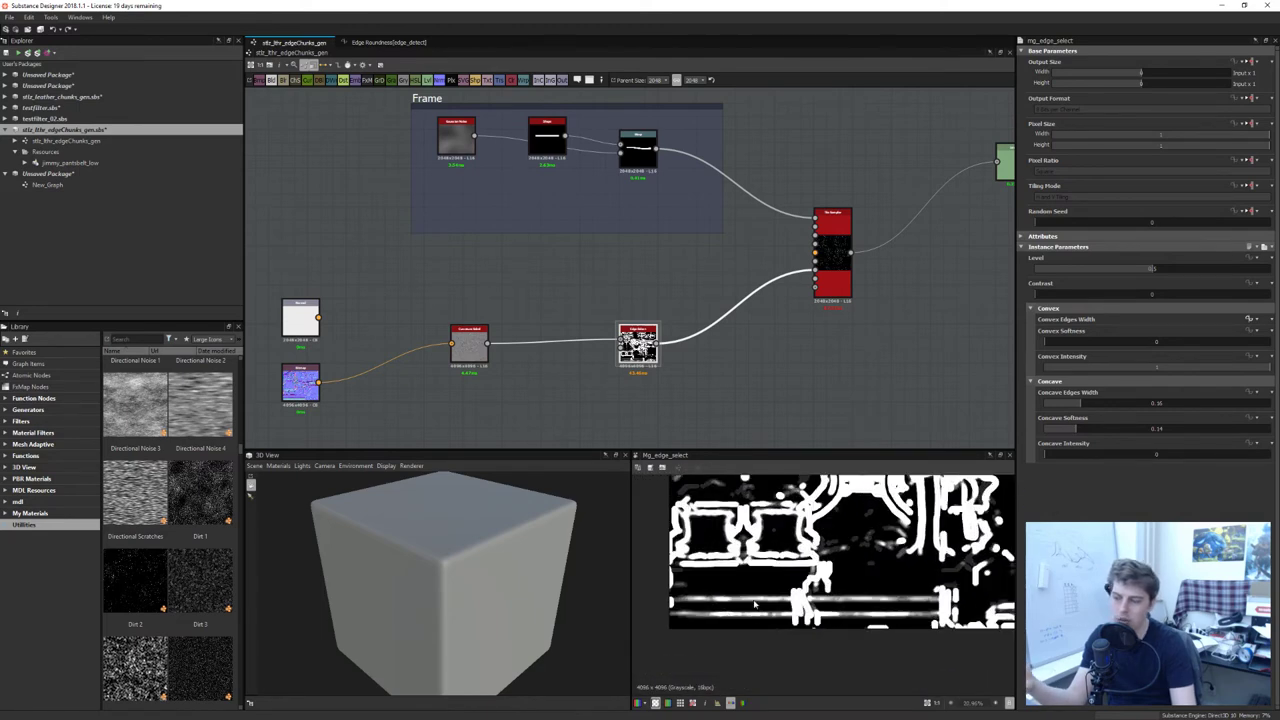
{"action": "scroll", "coordinate": [745, 605], "scroll_direction": "up", "scroll_amount": 3}
{"action": "scroll", "coordinate": [775, 595], "scroll_direction": "down", "scroll_amount": 4}
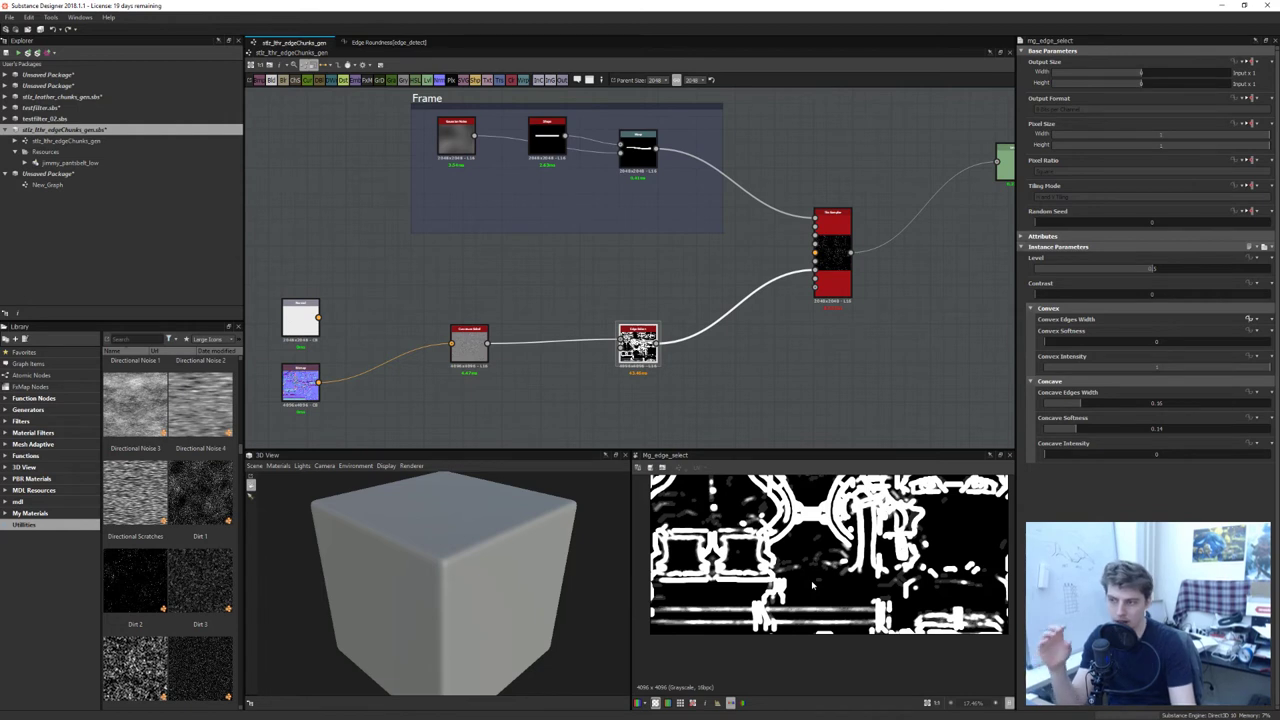
Preview the Tile Sampler node fed by the edge mask and inspect its scattered strokes
{"action": "scroll", "coordinate": [823, 277], "scroll_direction": "up", "scroll_amount": 3}
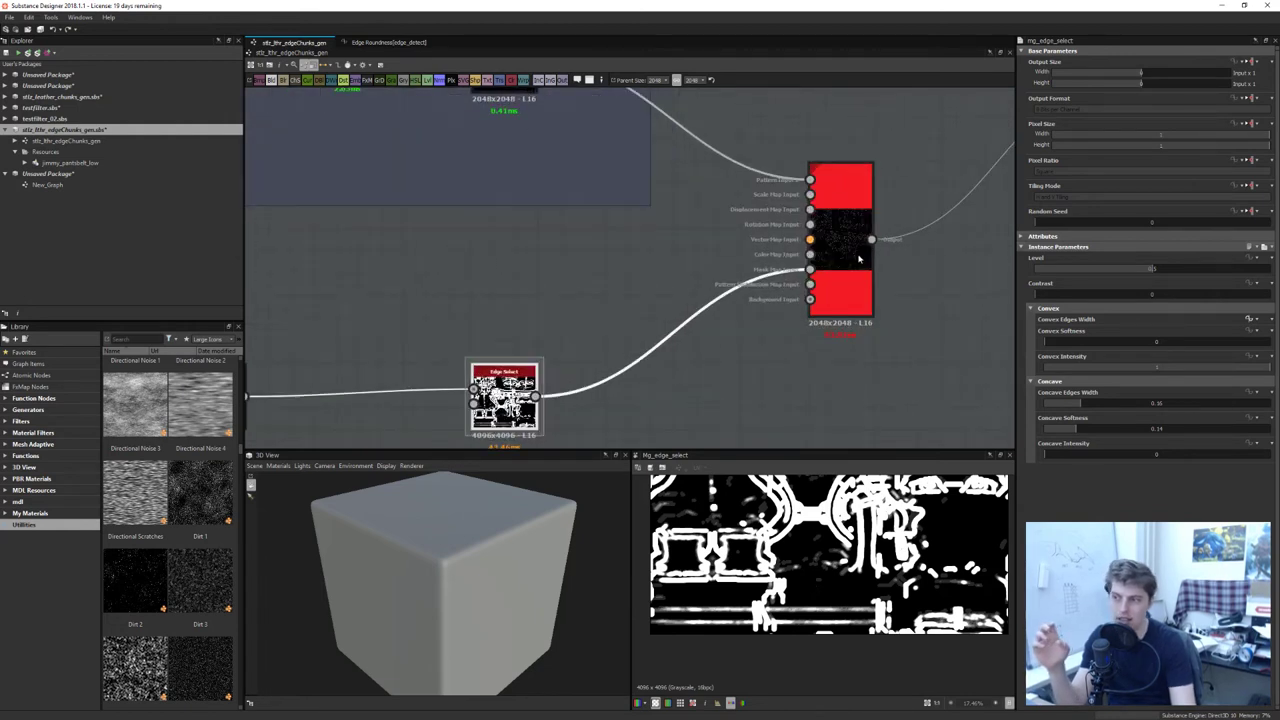
{"action": "middle_click_drag", "start_coordinate": [922, 303], "coordinate": [897, 369]}
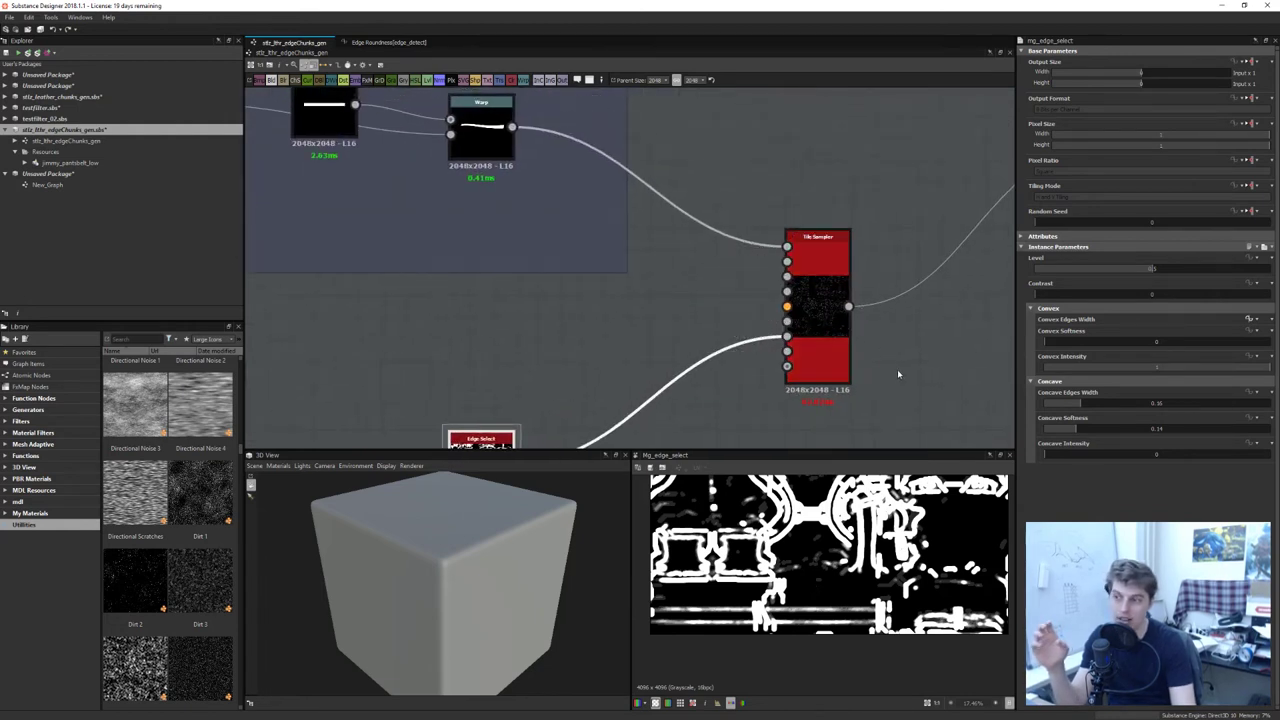
{"action": "left_click", "coordinate": [825, 343]}
{"action": "double_click", "coordinate": [825, 347]}
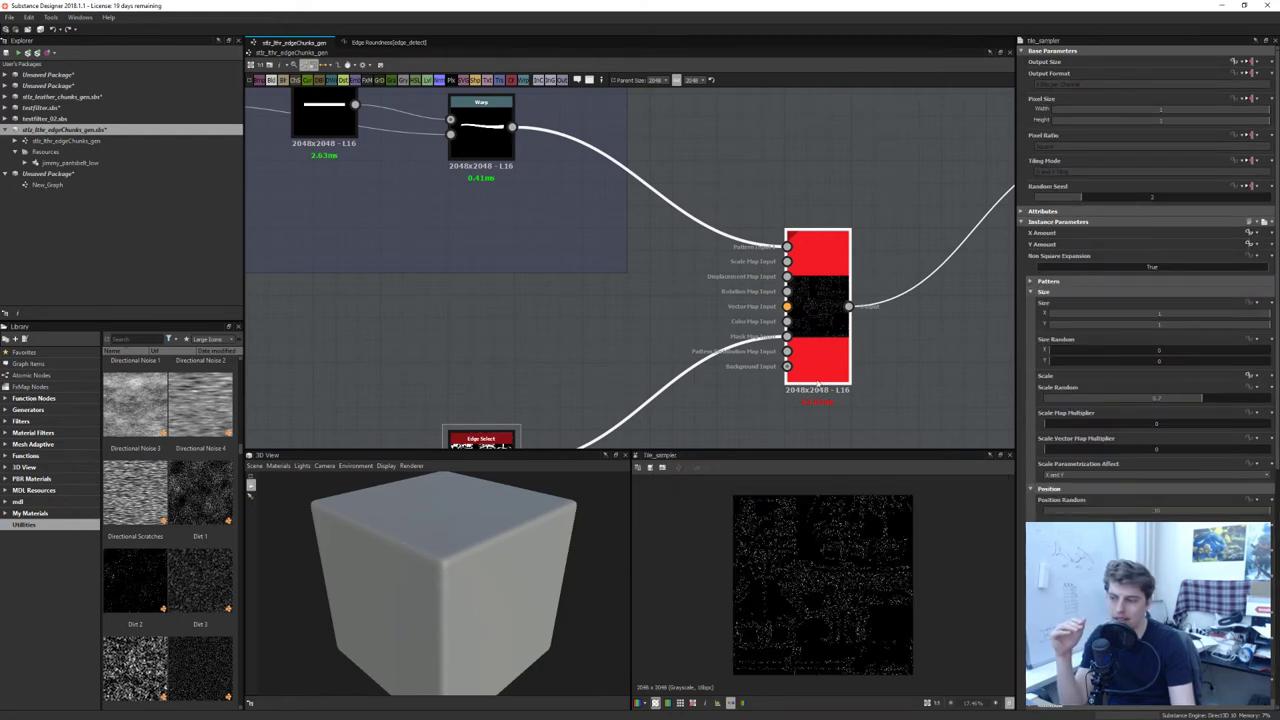
{"action": "middle_click_drag", "start_coordinate": [822, 324], "coordinate": [778, 312]}
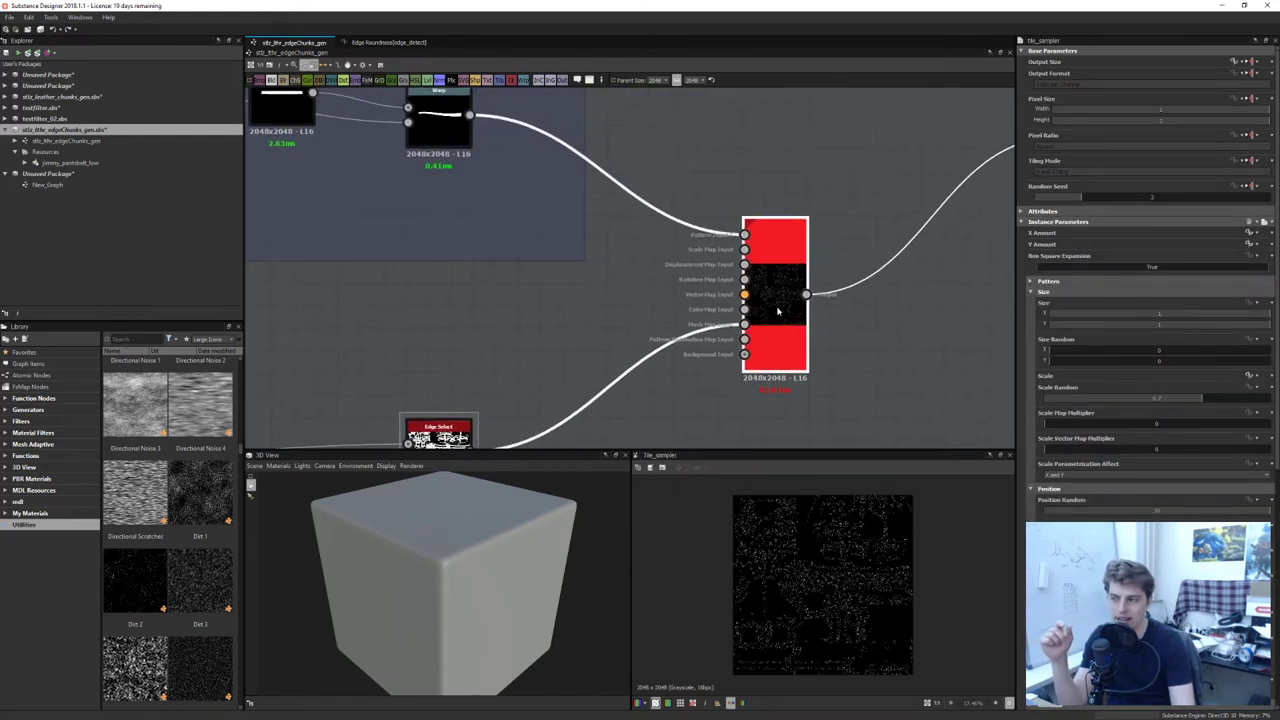
{"action": "scroll", "coordinate": [814, 600], "scroll_direction": "up", "scroll_amount": 4}
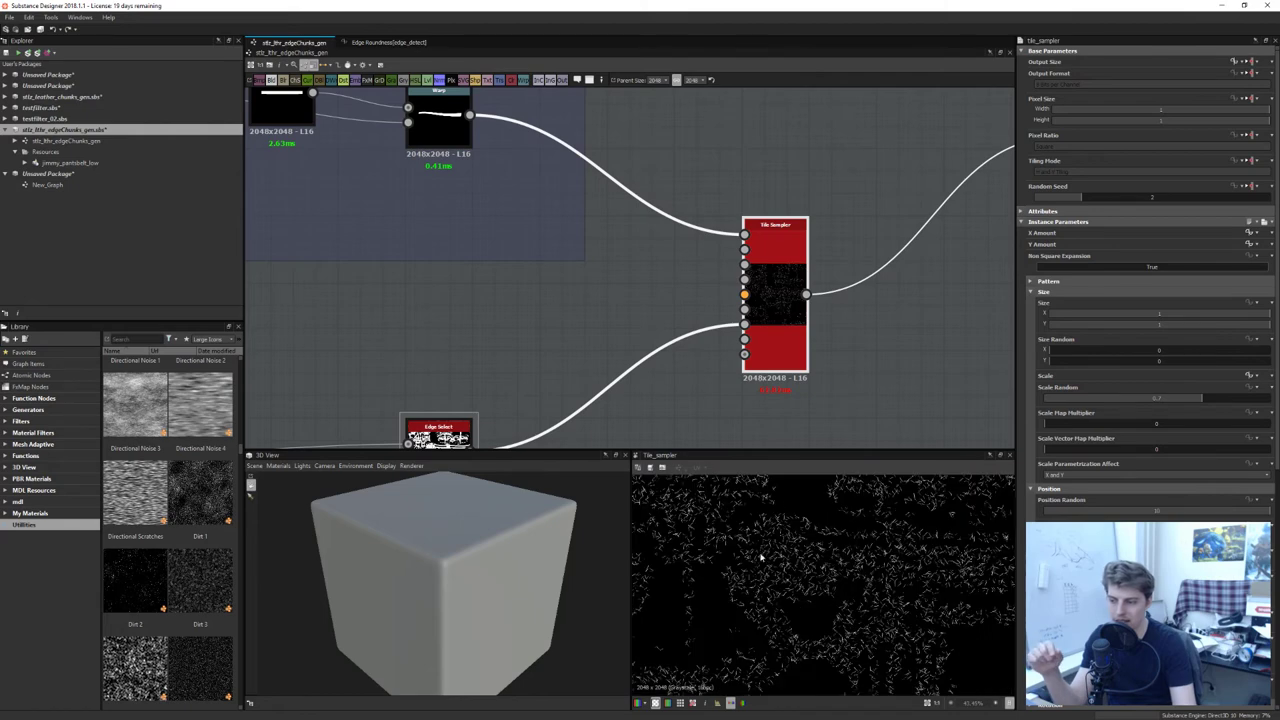
Preview the output of the Levels node that follows the Tile Sampler and show its histogram
{"action": "middle_click_drag", "start_coordinate": [883, 345], "coordinate": [718, 333]}
{"action": "scroll", "coordinate": [719, 333], "scroll_direction": "down", "scroll_amount": 3}
{"action": "middle_click_drag", "start_coordinate": [871, 263], "coordinate": [726, 331]}
{"action": "scroll", "coordinate": [727, 329], "scroll_direction": "up", "scroll_amount": 3}
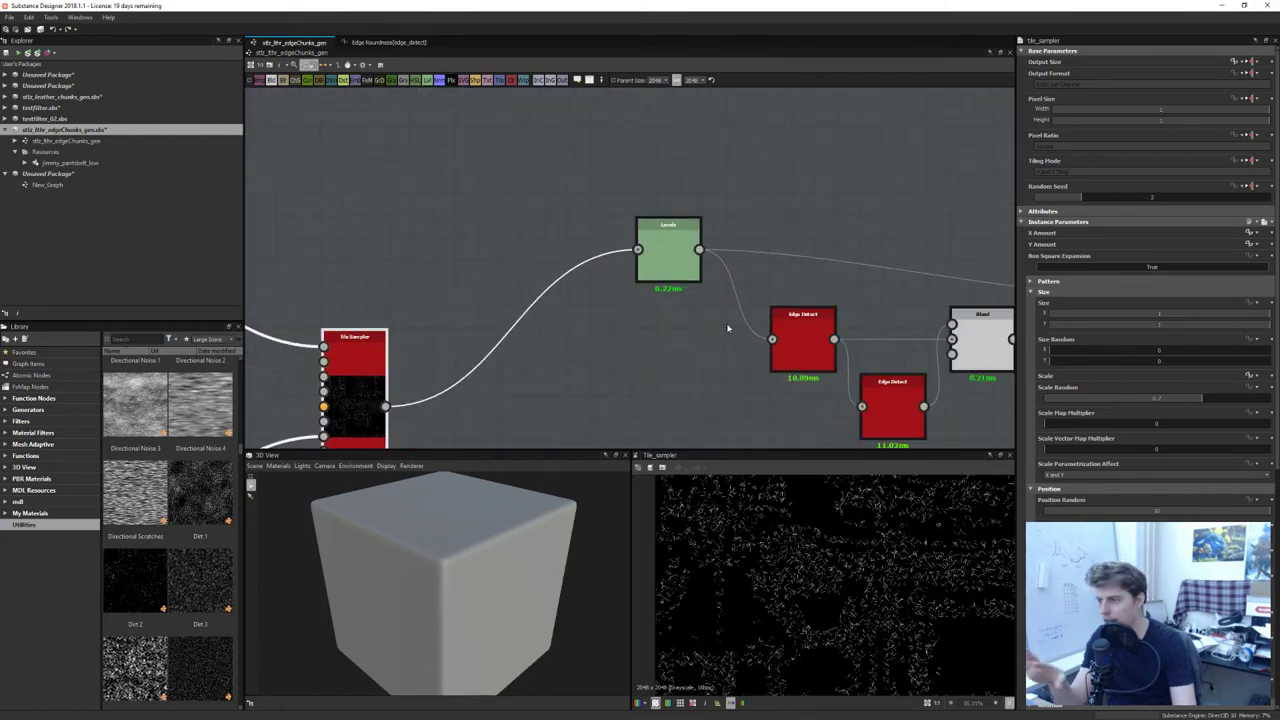
{"action": "scroll", "coordinate": [693, 323], "scroll_direction": "down", "scroll_amount": 3}
{"action": "middle_click_drag", "start_coordinate": [563, 277], "coordinate": [534, 311]}
{"action": "scroll", "coordinate": [537, 309], "scroll_direction": "up", "scroll_amount": 3}
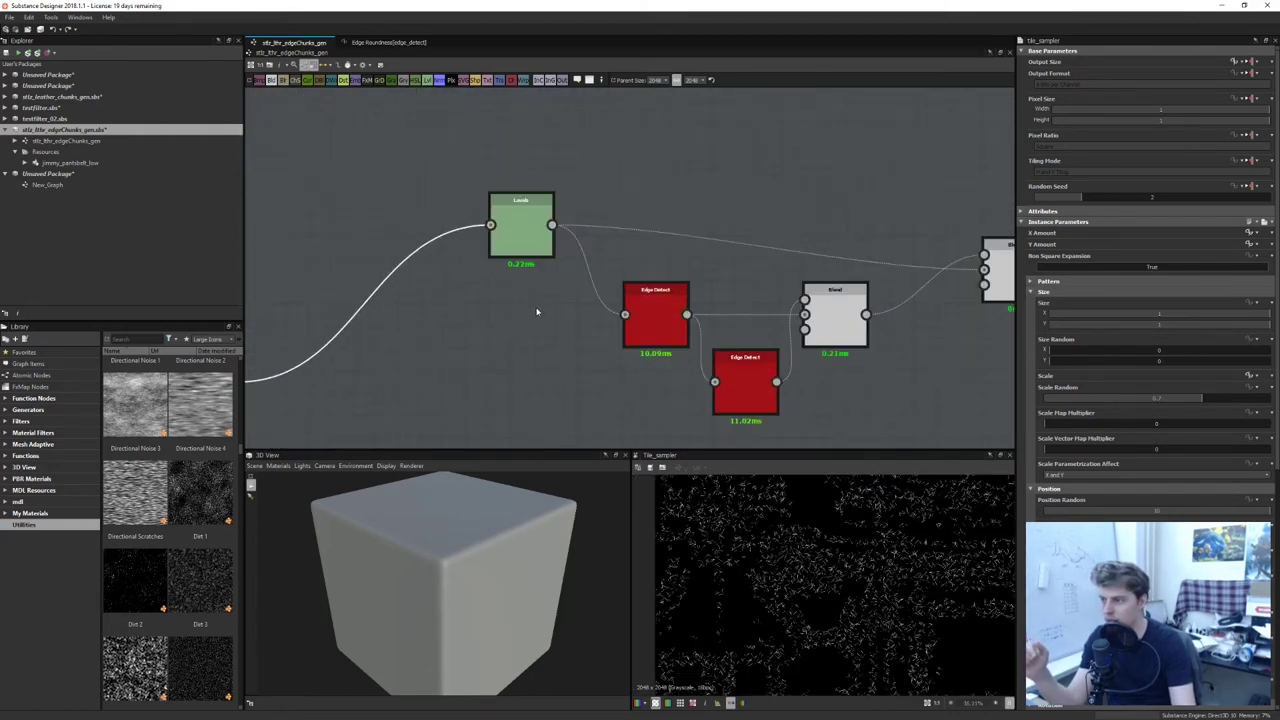
{"action": "left_click", "coordinate": [530, 232]}
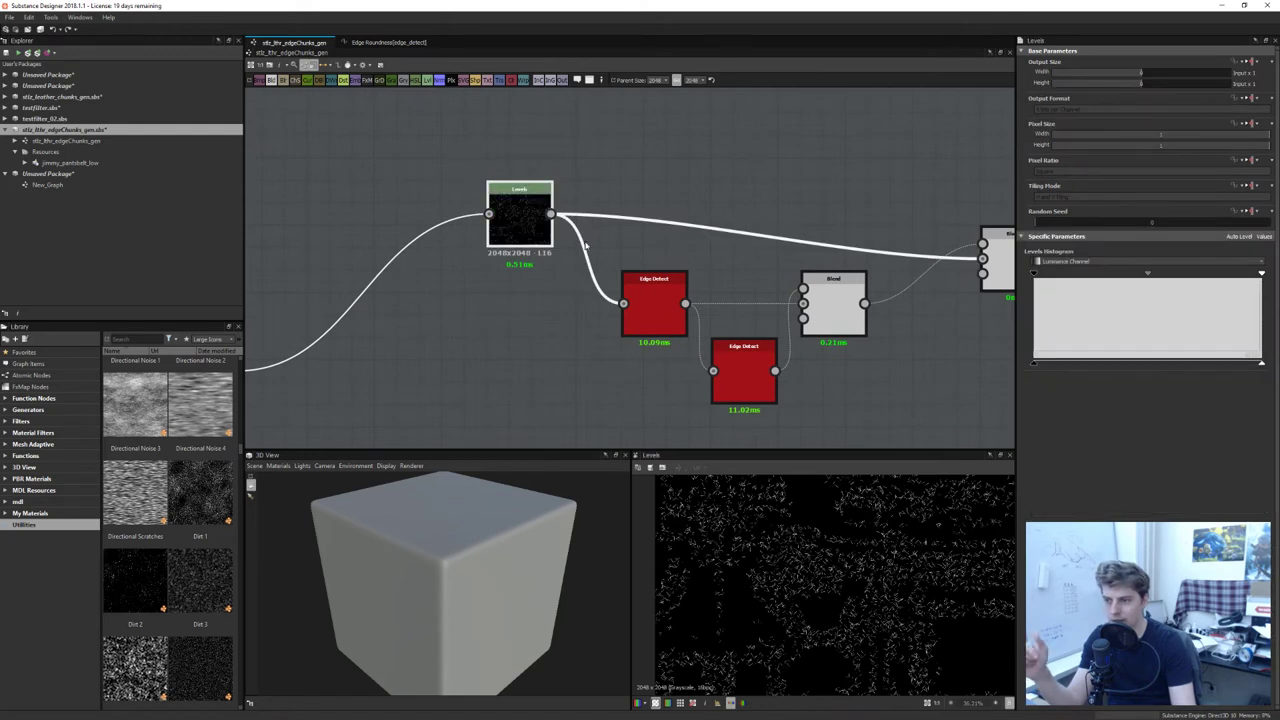
Review the Edge Detect and Blend branch after the Levels node and inspect the Levels strokes up close
{"action": "middle_click_drag", "start_coordinate": [605, 301], "coordinate": [472, 312]}
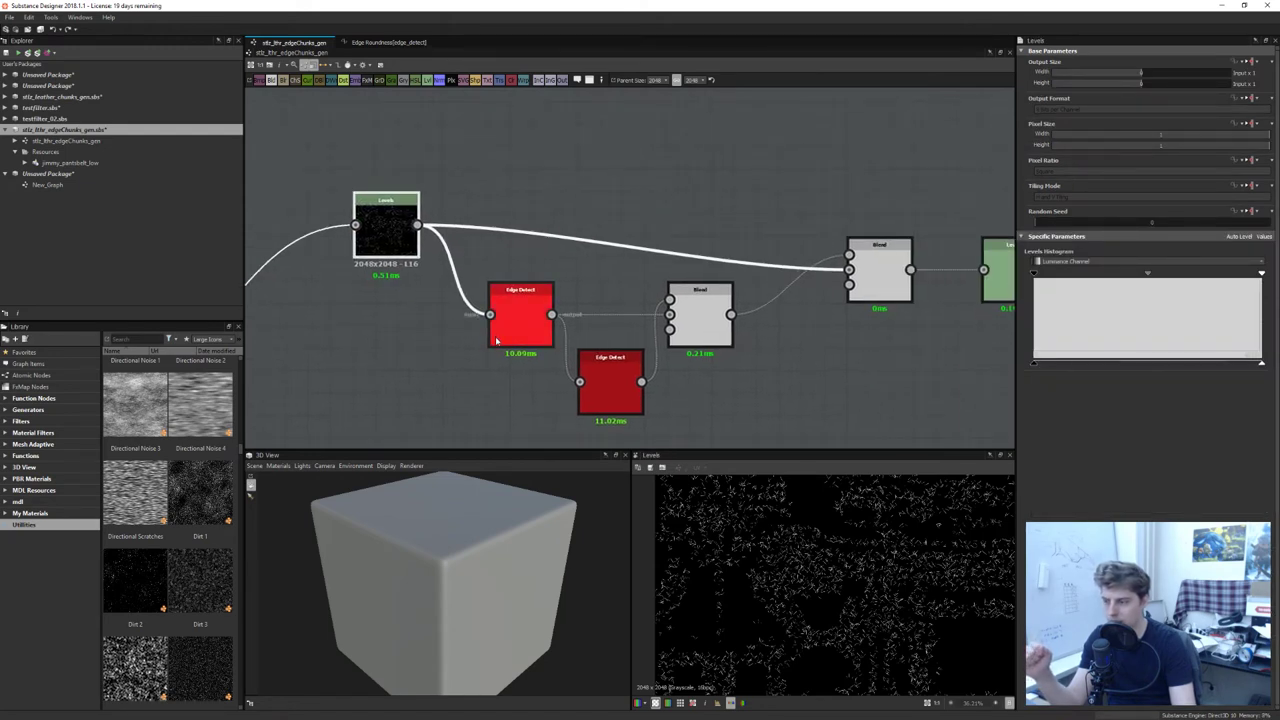
{"action": "middle_click_drag", "start_coordinate": [322, 259], "coordinate": [347, 227]}
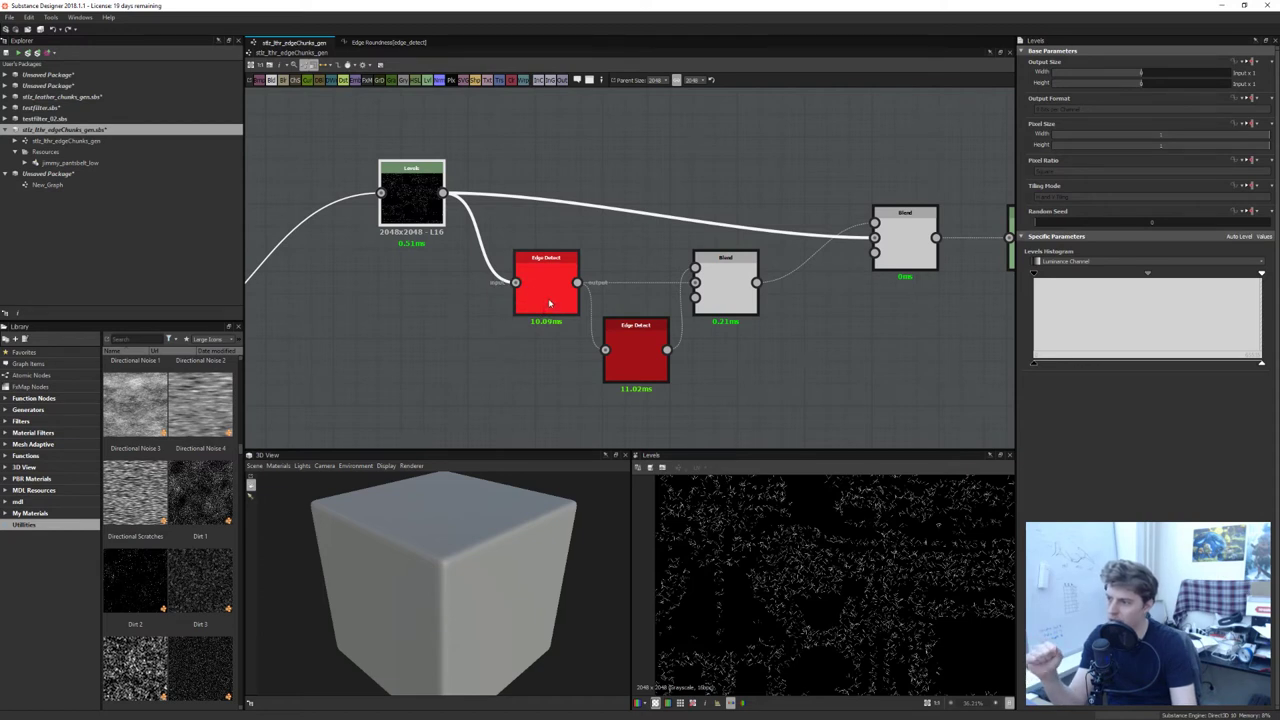
{"action": "middle_click_drag", "start_coordinate": [636, 403], "coordinate": [651, 415]}
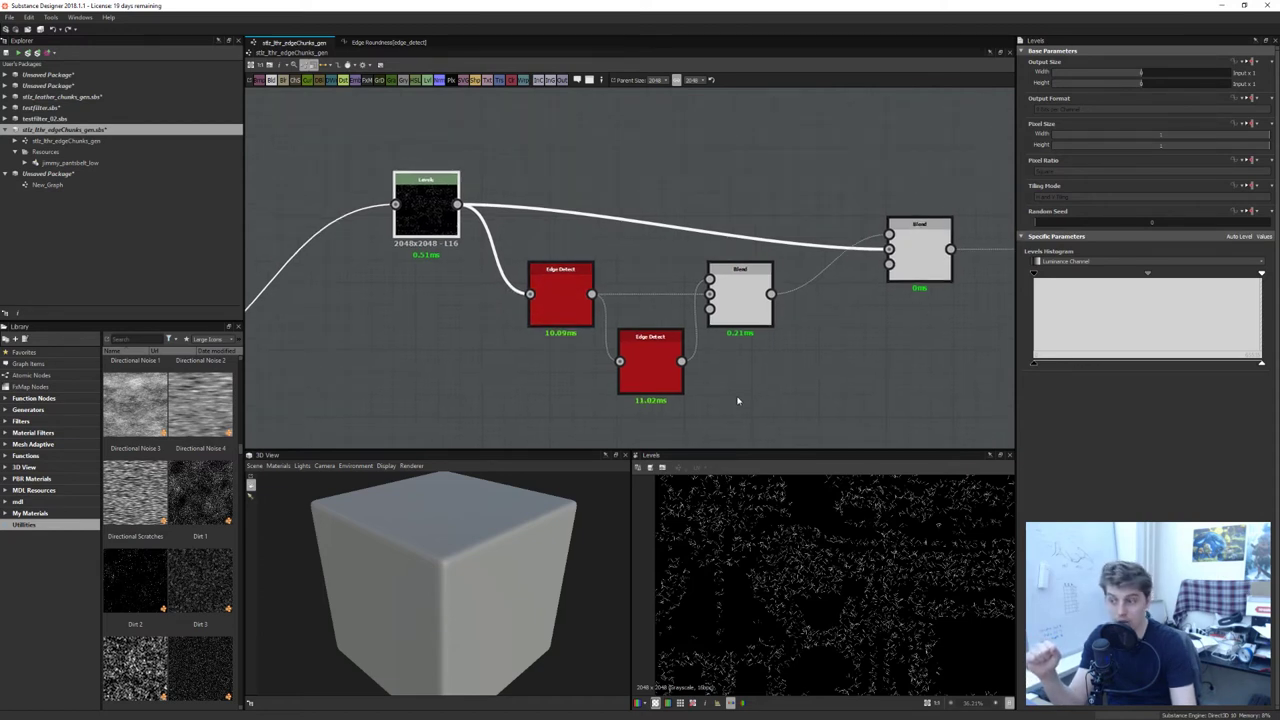
{"action": "scroll", "coordinate": [706, 409], "scroll_direction": "up", "scroll_amount": 3}
{"action": "scroll", "coordinate": [703, 411], "scroll_direction": "down", "scroll_amount": 2}
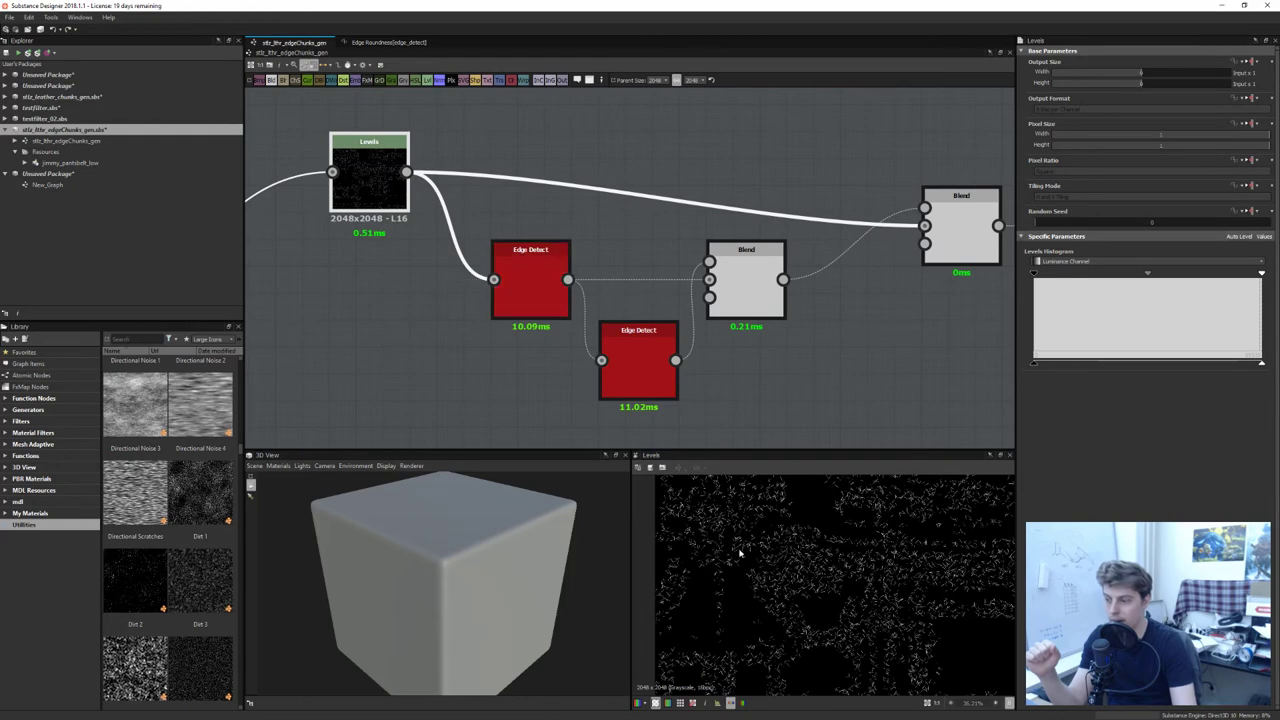
{"action": "scroll", "coordinate": [740, 553], "scroll_direction": "up", "scroll_amount": 7}
{"action": "middle_click_drag", "start_coordinate": [818, 579], "coordinate": [862, 552]}
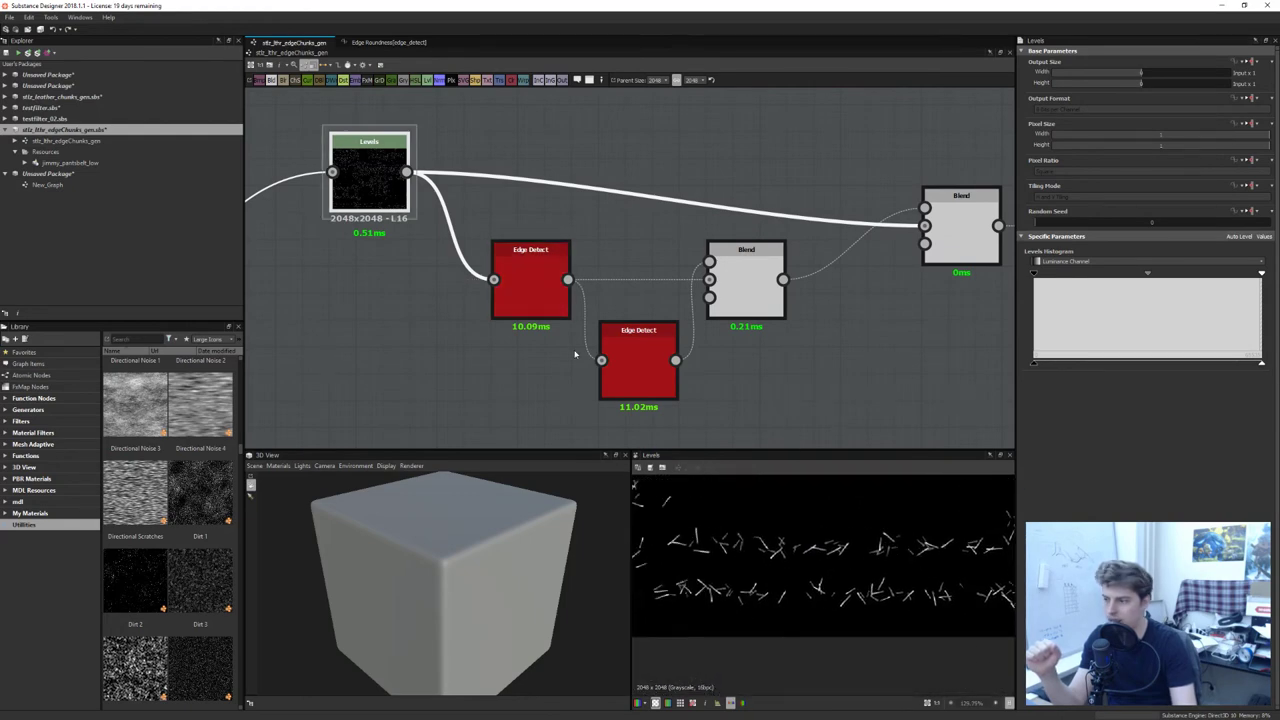
Compare the Levels strokes with the first Edge Detect output, and preview the Blend node that subtracts the second Edge Detect
{"action": "double_click", "coordinate": [547, 286]}
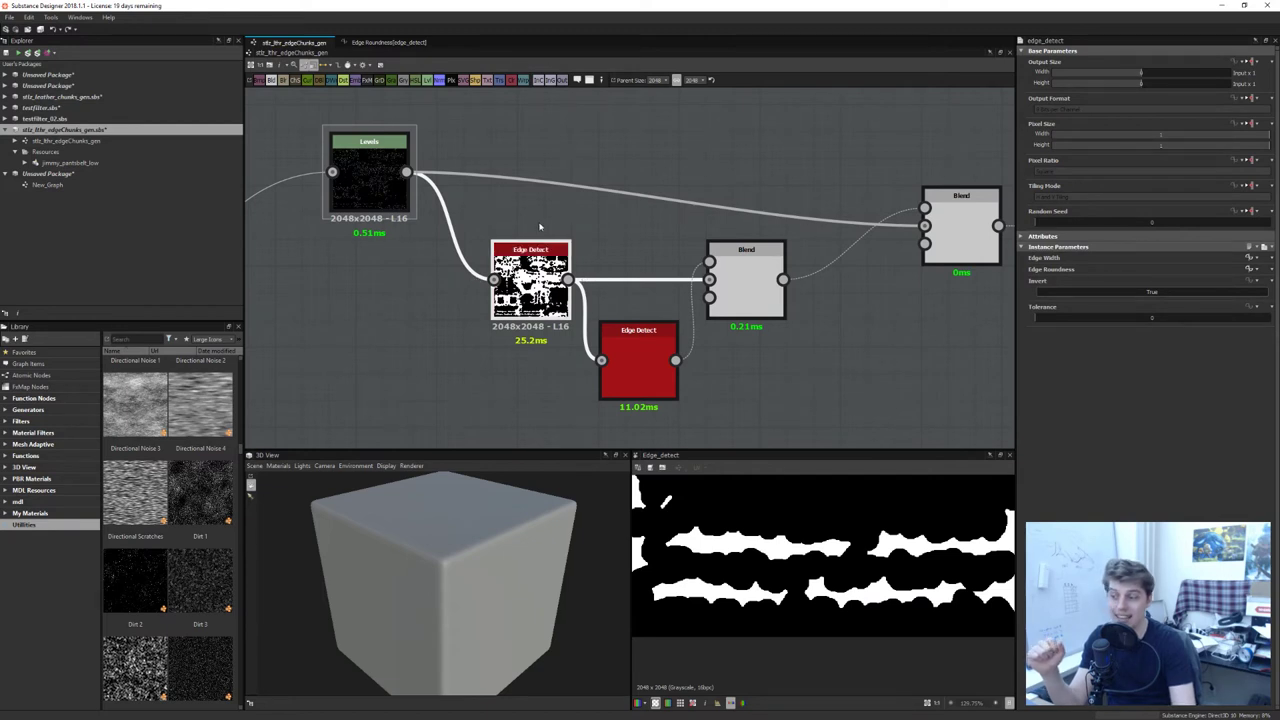
{"action": "double_click", "coordinate": [369, 178]}
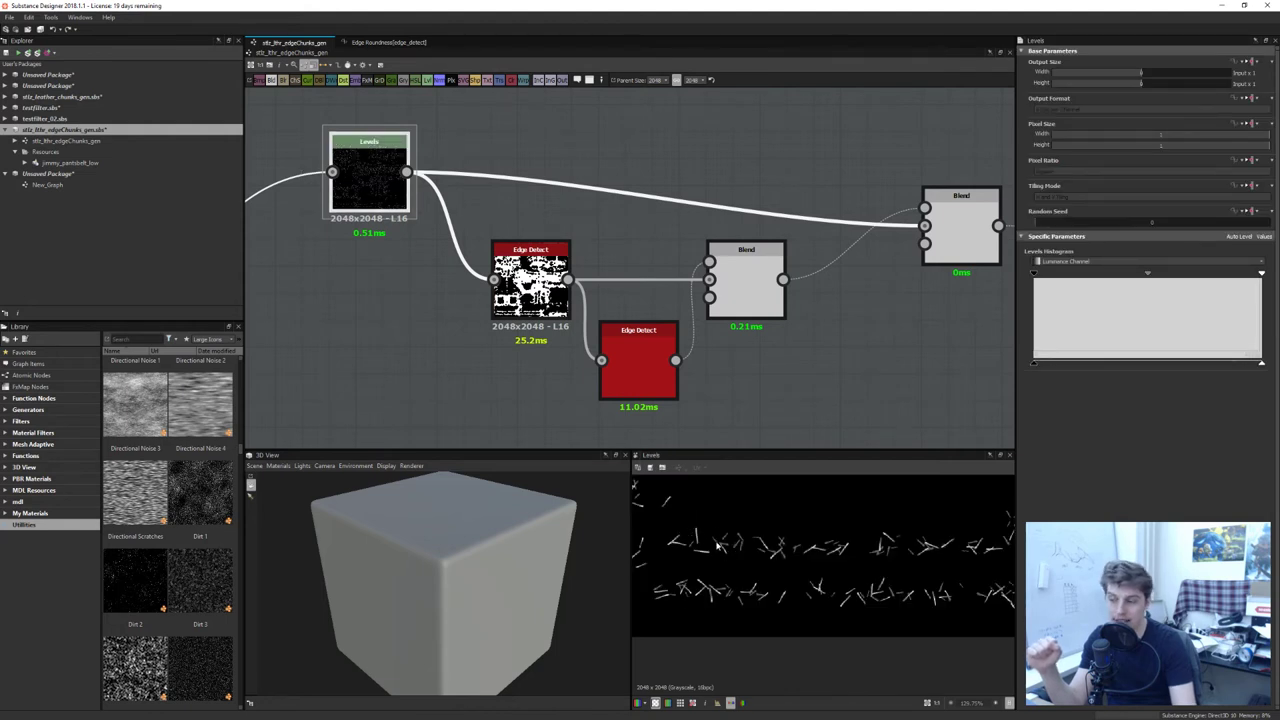
{"action": "double_click", "coordinate": [631, 371]}
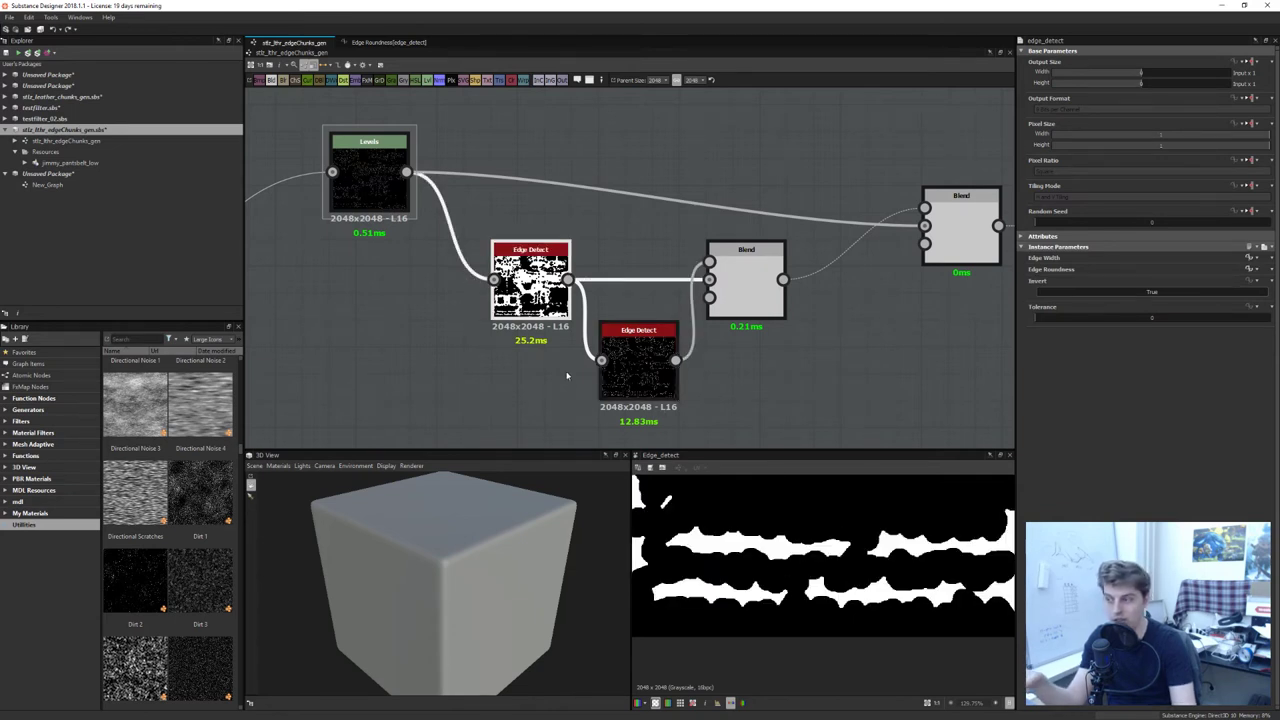
{"action": "left_click", "coordinate": [746, 282]}
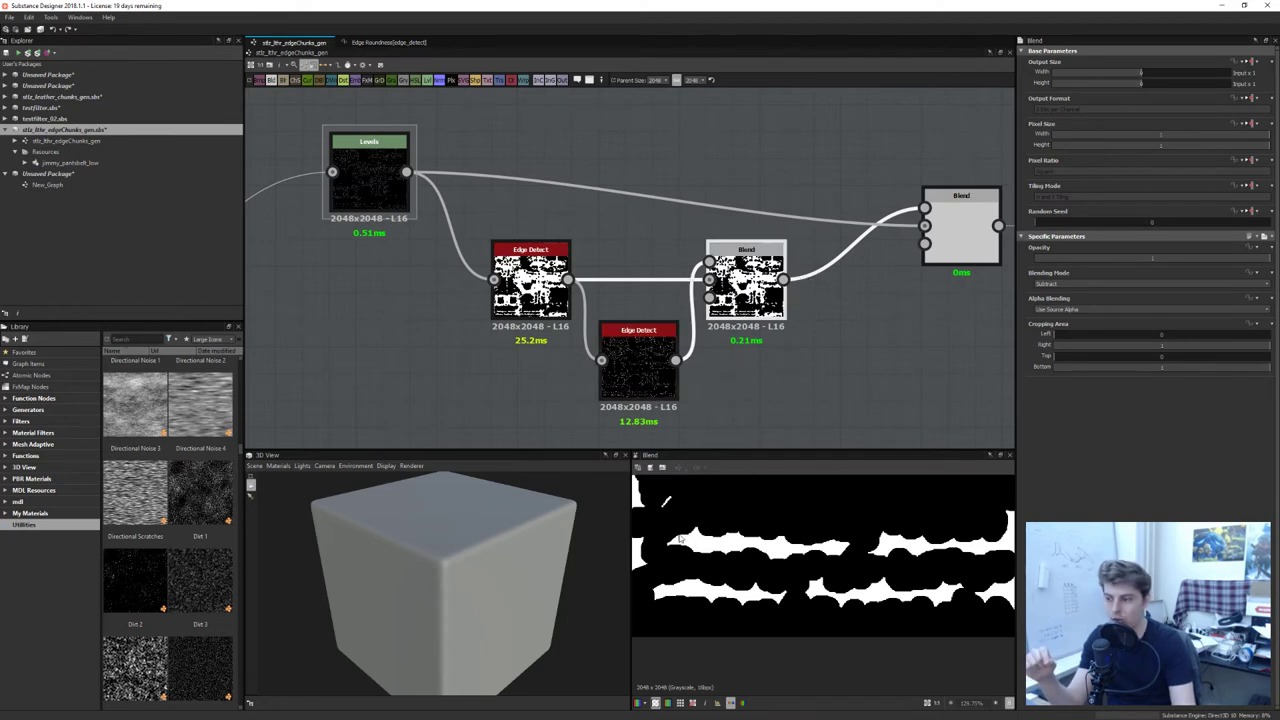
Preview the Levels node again and examine a single row of its strokes in close-up
{"action": "double_click", "coordinate": [369, 175]}
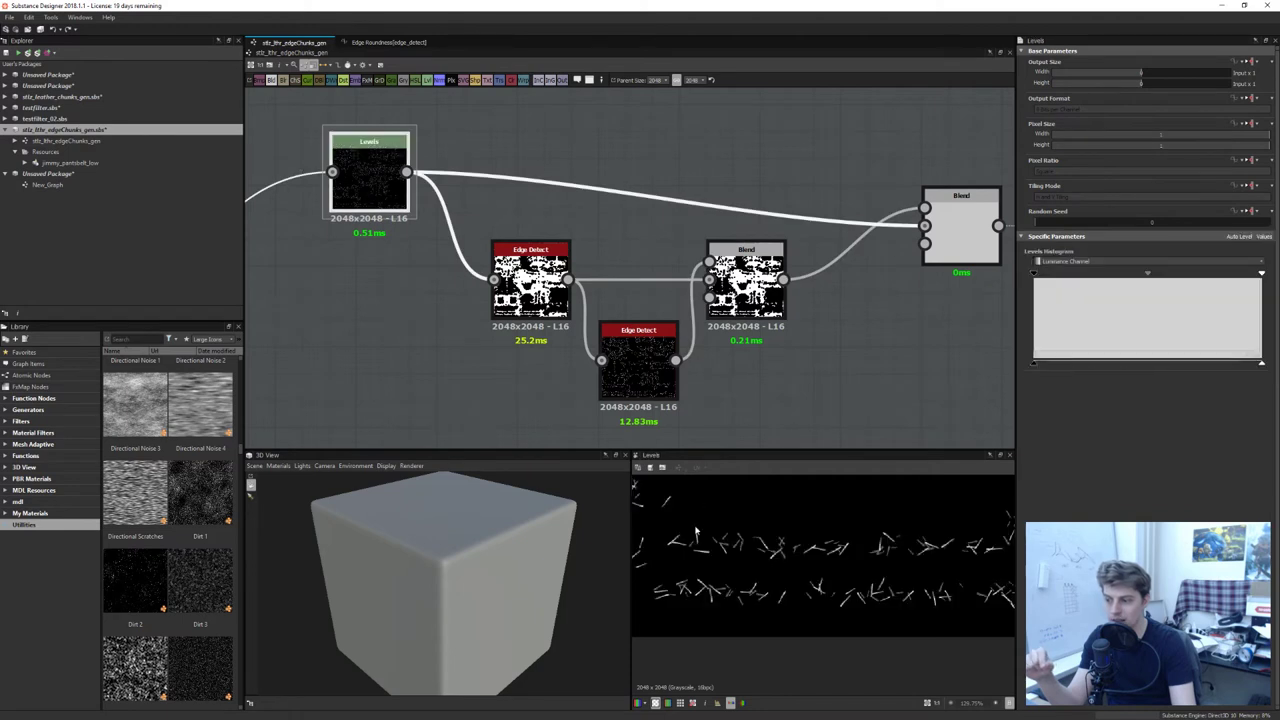
{"action": "scroll", "coordinate": [697, 535], "scroll_direction": "up", "scroll_amount": 5}
{"action": "scroll", "coordinate": [697, 535], "scroll_direction": "down", "scroll_amount": 4}
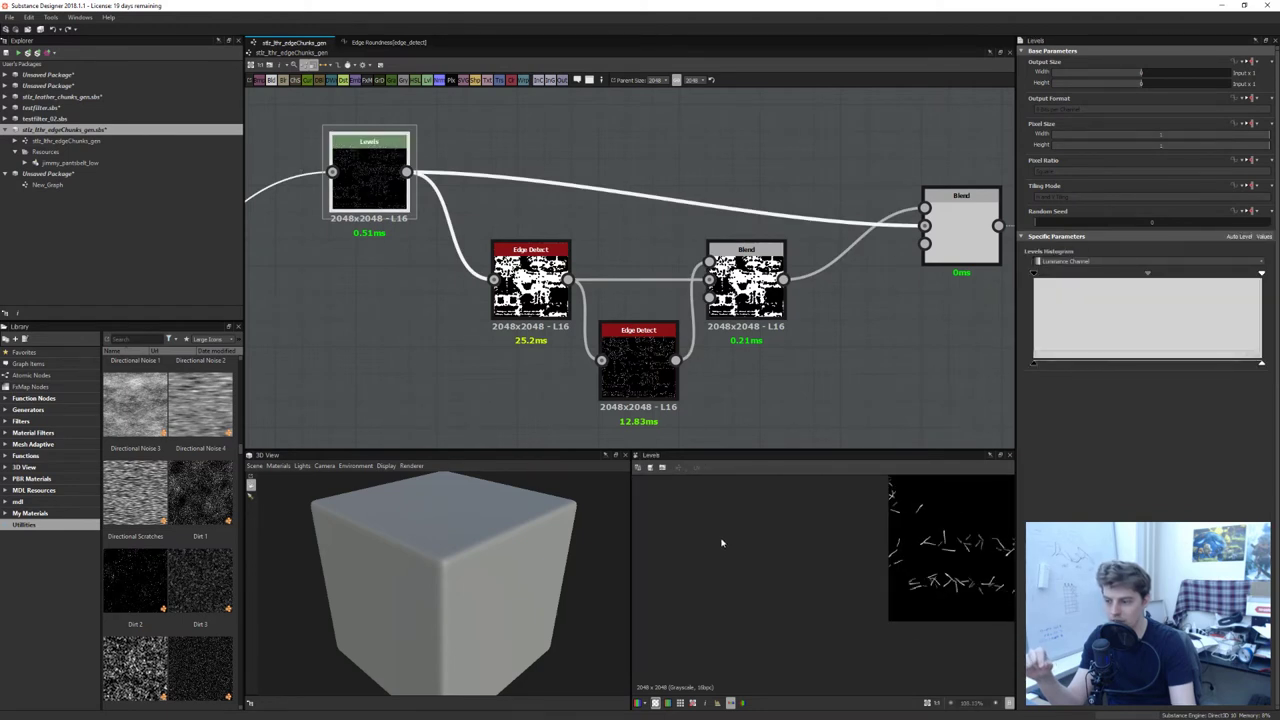
{"action": "middle_click_drag", "start_coordinate": [734, 555], "coordinate": [645, 565]}
{"action": "scroll", "coordinate": [730, 535], "scroll_direction": "up", "scroll_amount": 4}
{"action": "middle_click_drag", "start_coordinate": [730, 530], "coordinate": [763, 577]}
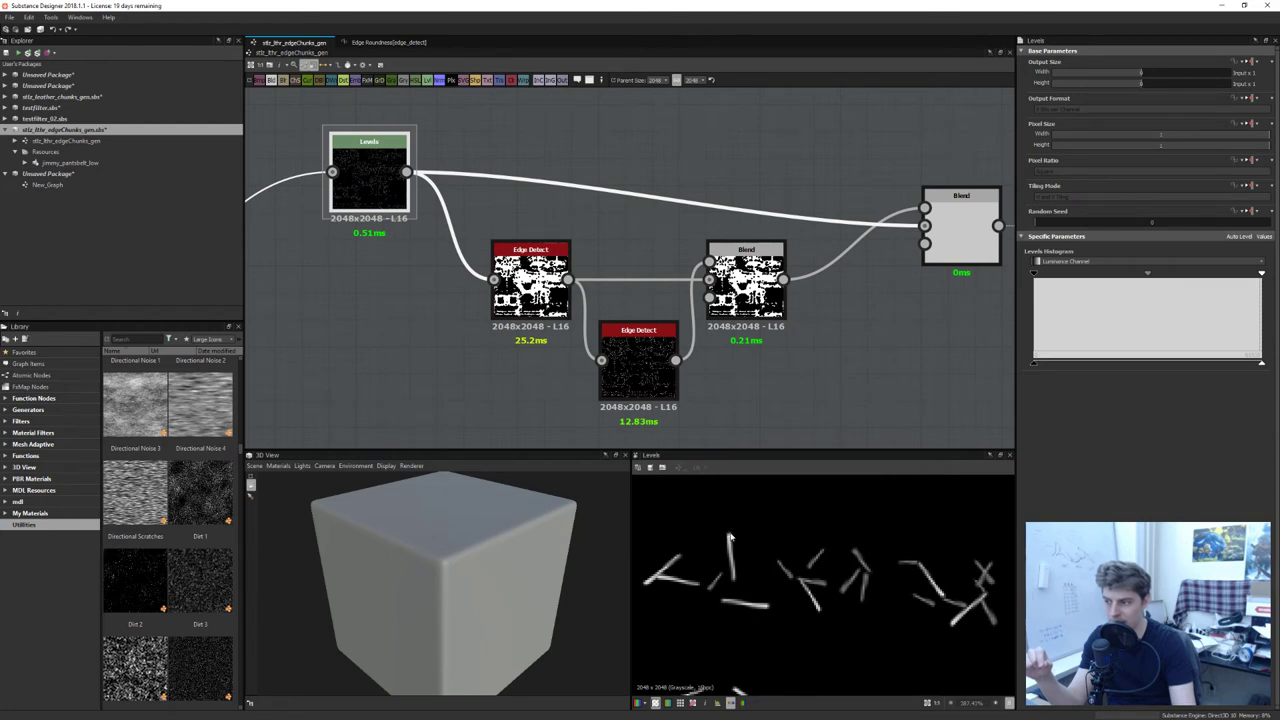
Preview both Edge Detect nodes and the Blend node in turn on the same close-up, and return to the Levels output
{"action": "double_click", "coordinate": [541, 278]}
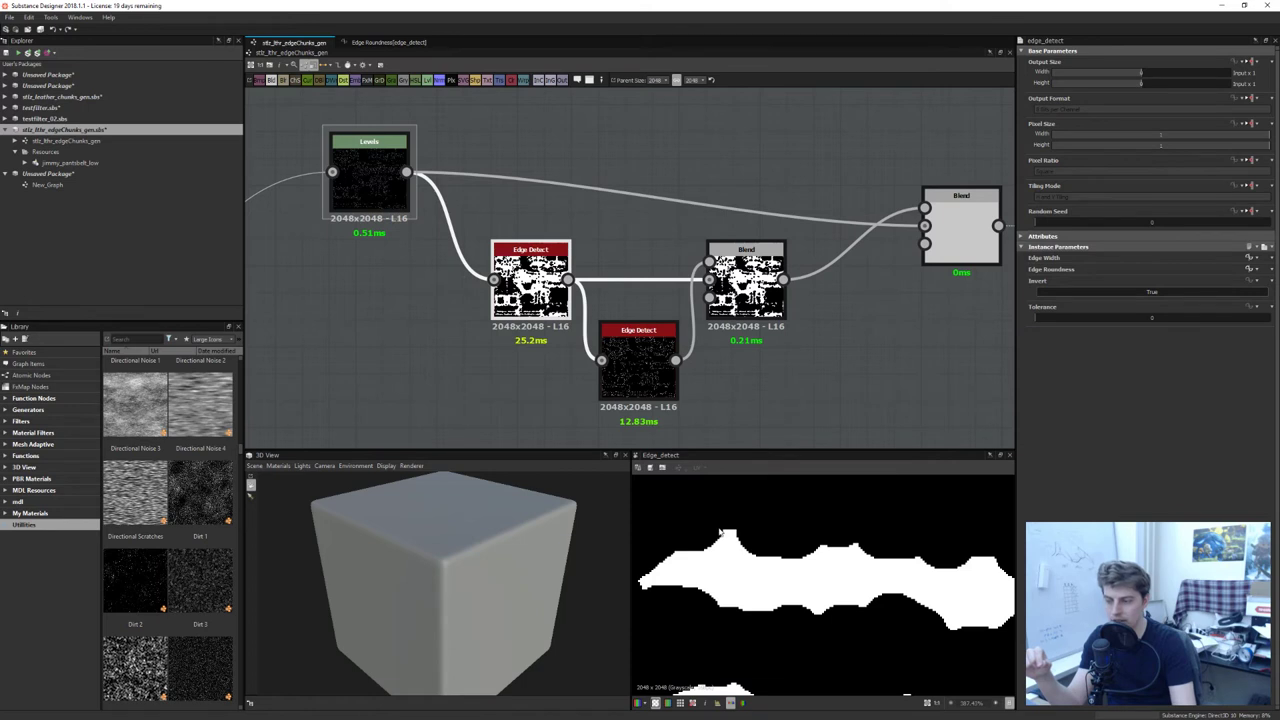
{"action": "double_click", "coordinate": [638, 365]}
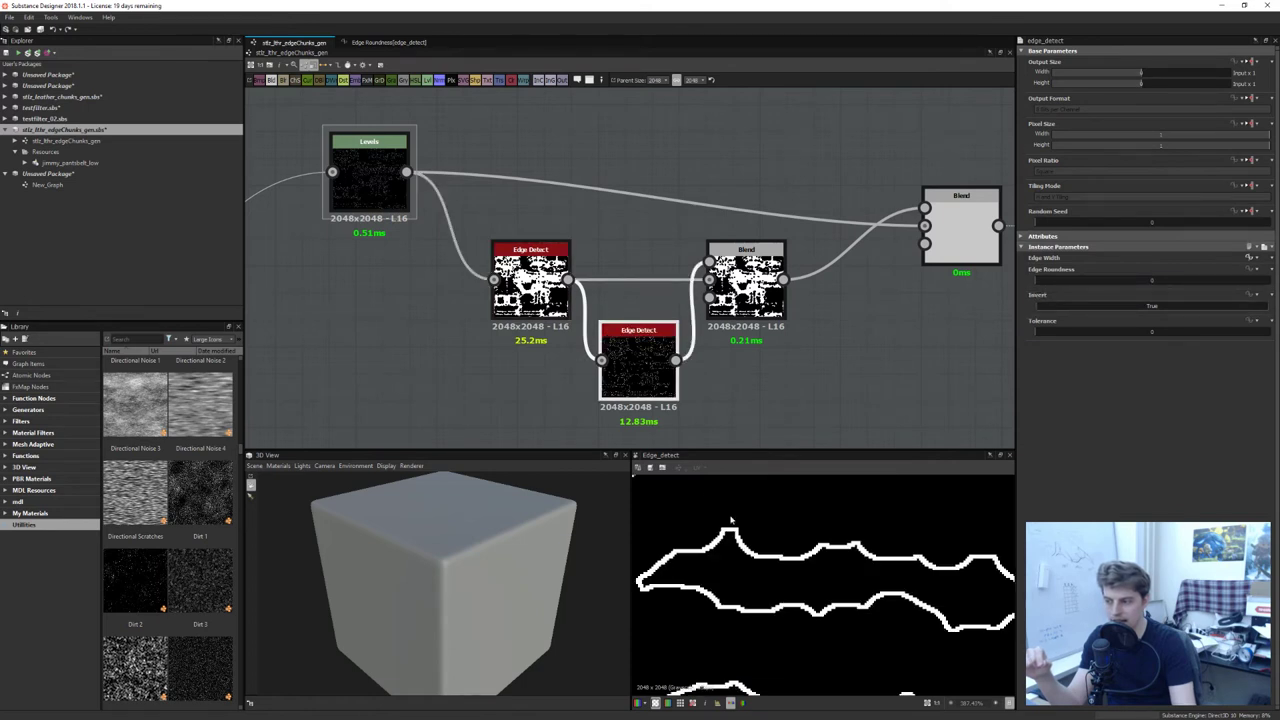
{"action": "double_click", "coordinate": [746, 285]}
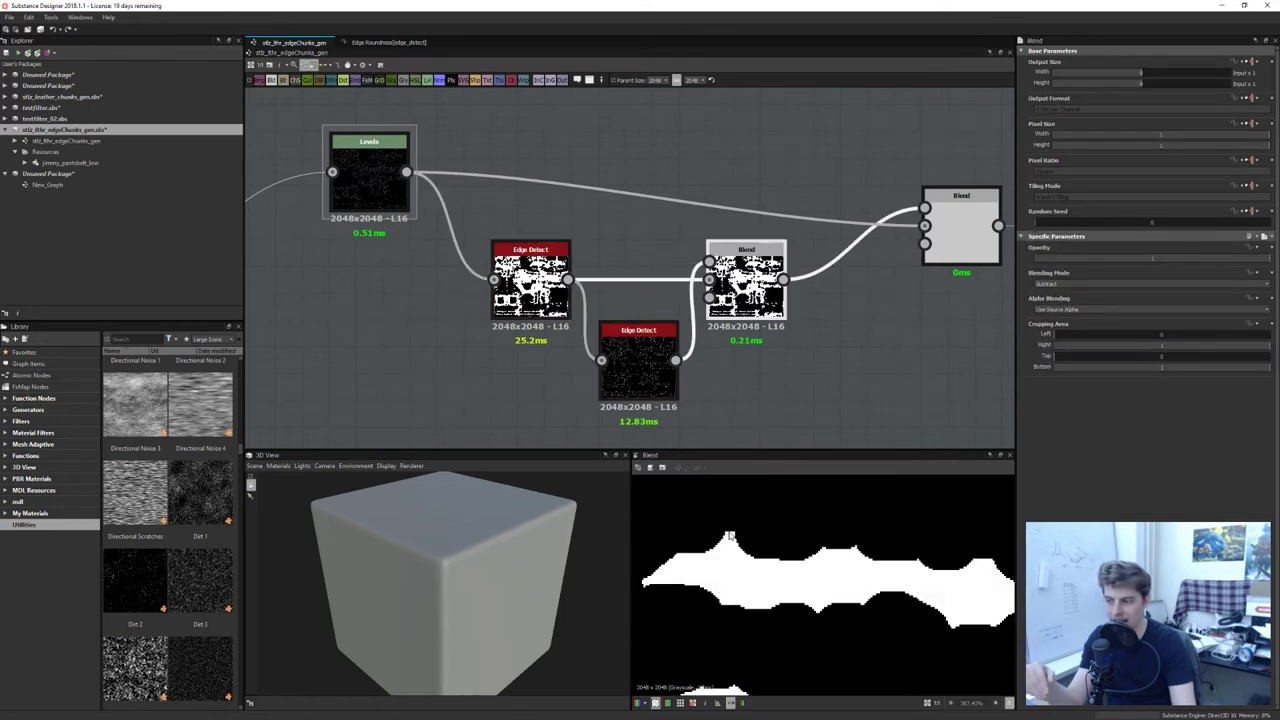
{"action": "double_click", "coordinate": [369, 175]}
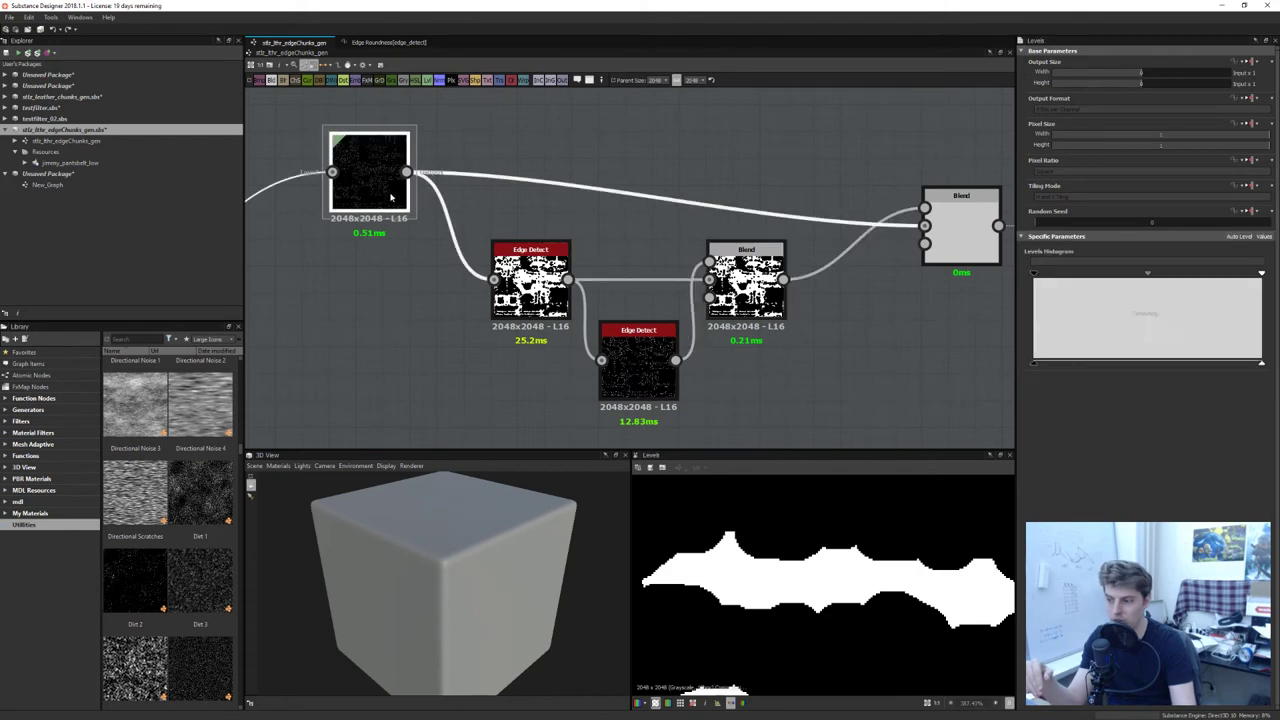
Preview the Blend node that subtracts the second Edge Detect, and trace how it and the Levels node feed the following Blend
{"action": "double_click", "coordinate": [746, 285]}
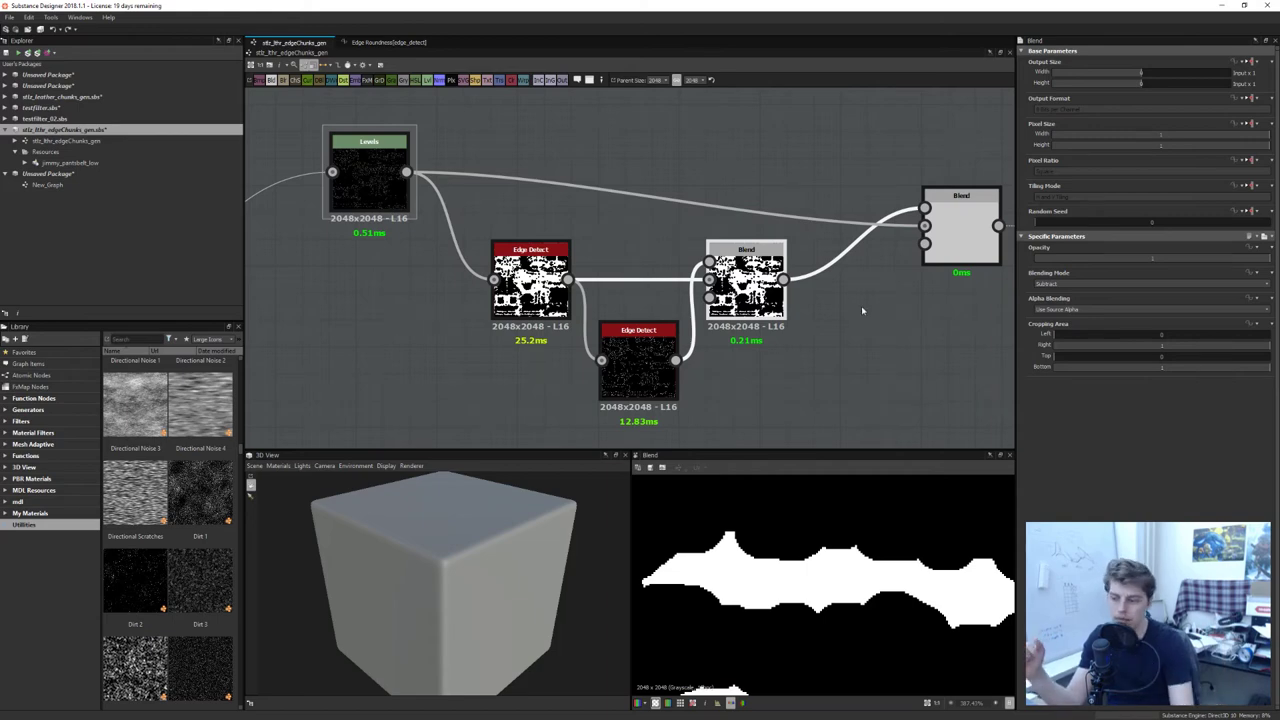
{"action": "scroll", "coordinate": [655, 412], "scroll_direction": "down", "scroll_amount": 2}
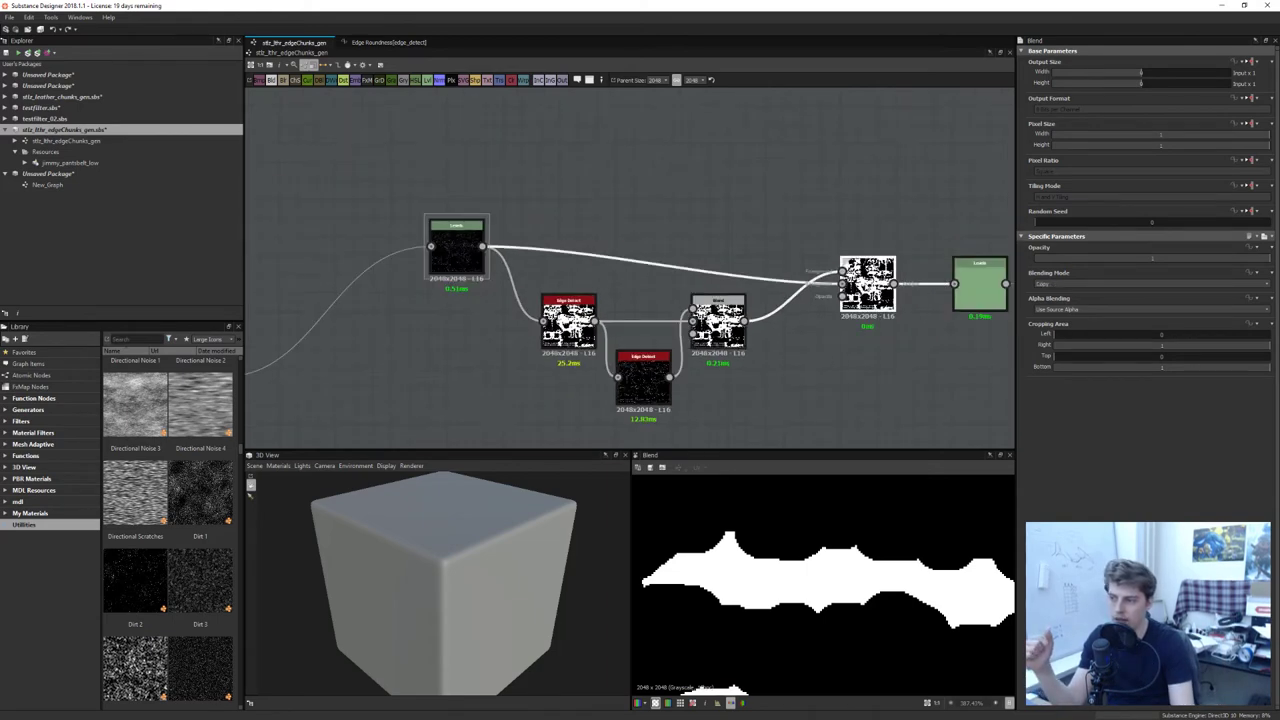
{"action": "scroll", "coordinate": [771, 349], "scroll_direction": "up", "scroll_amount": 2}
{"action": "middle_click_drag", "start_coordinate": [673, 370], "coordinate": [767, 360]}
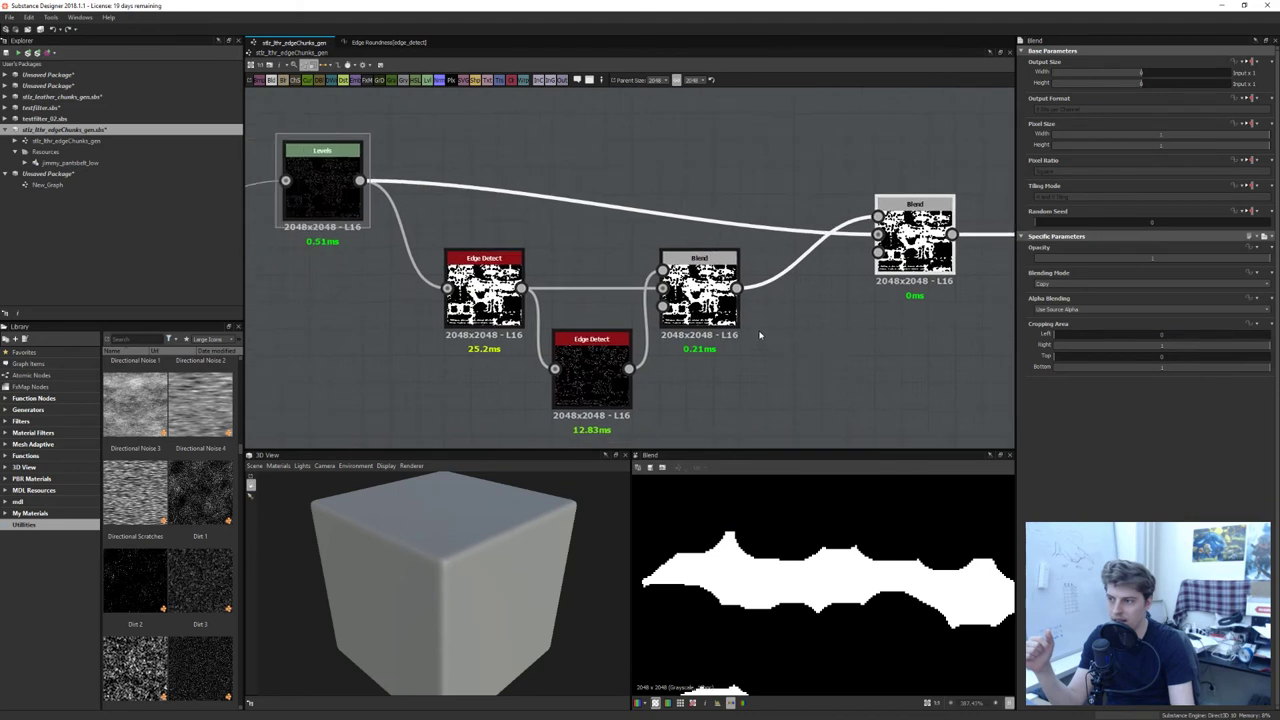
{"action": "left_click", "coordinate": [336, 192]}
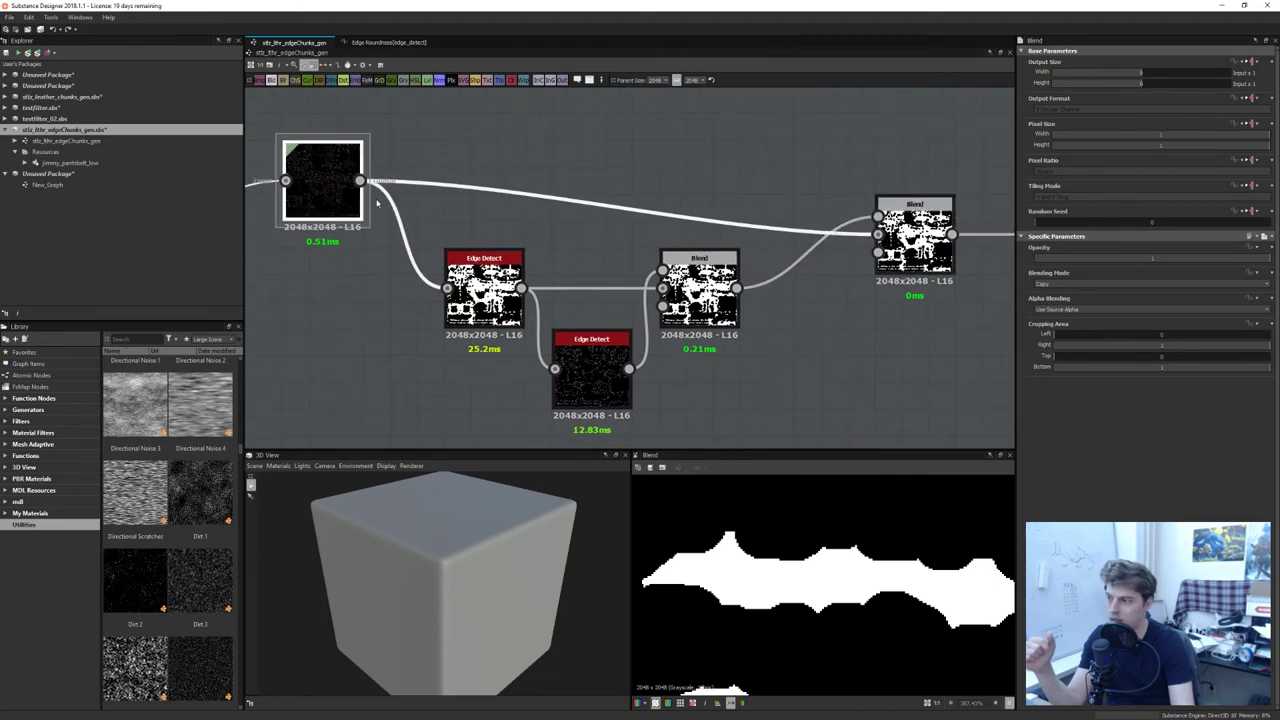
{"action": "left_click", "coordinate": [704, 272]}
{"action": "left_click", "coordinate": [323, 177]}
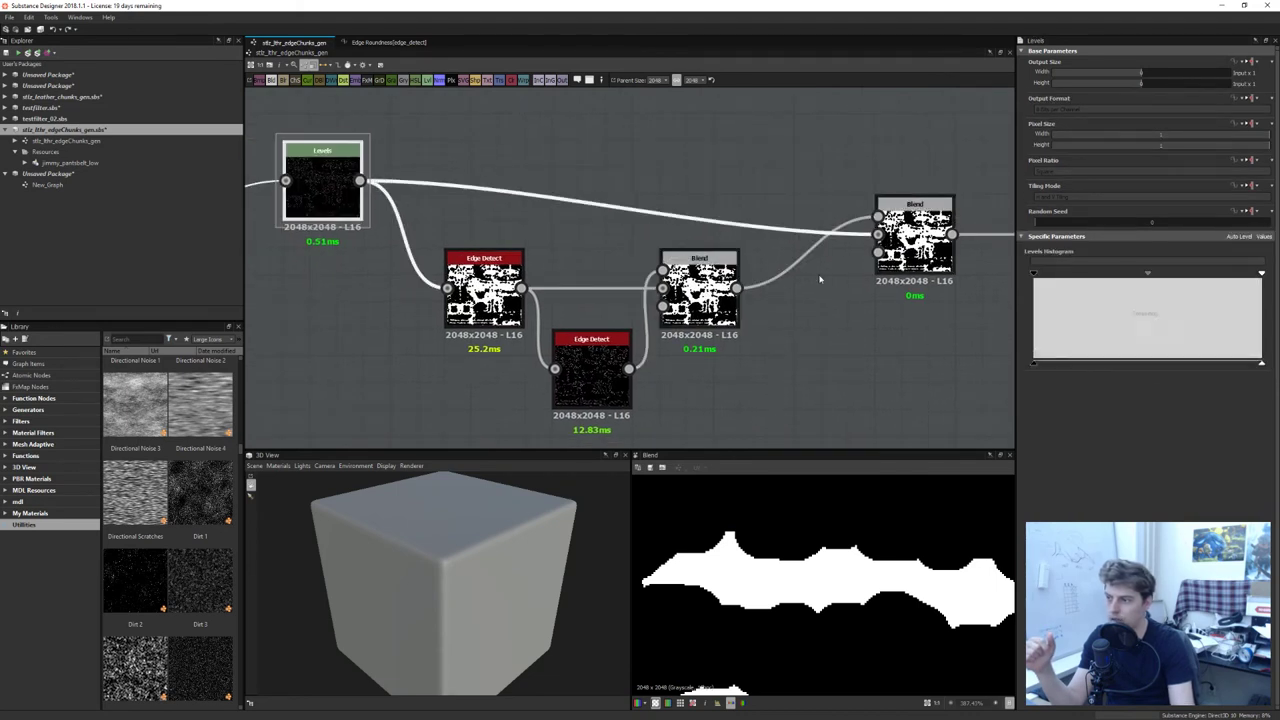
{"action": "left_click", "coordinate": [699, 290]}
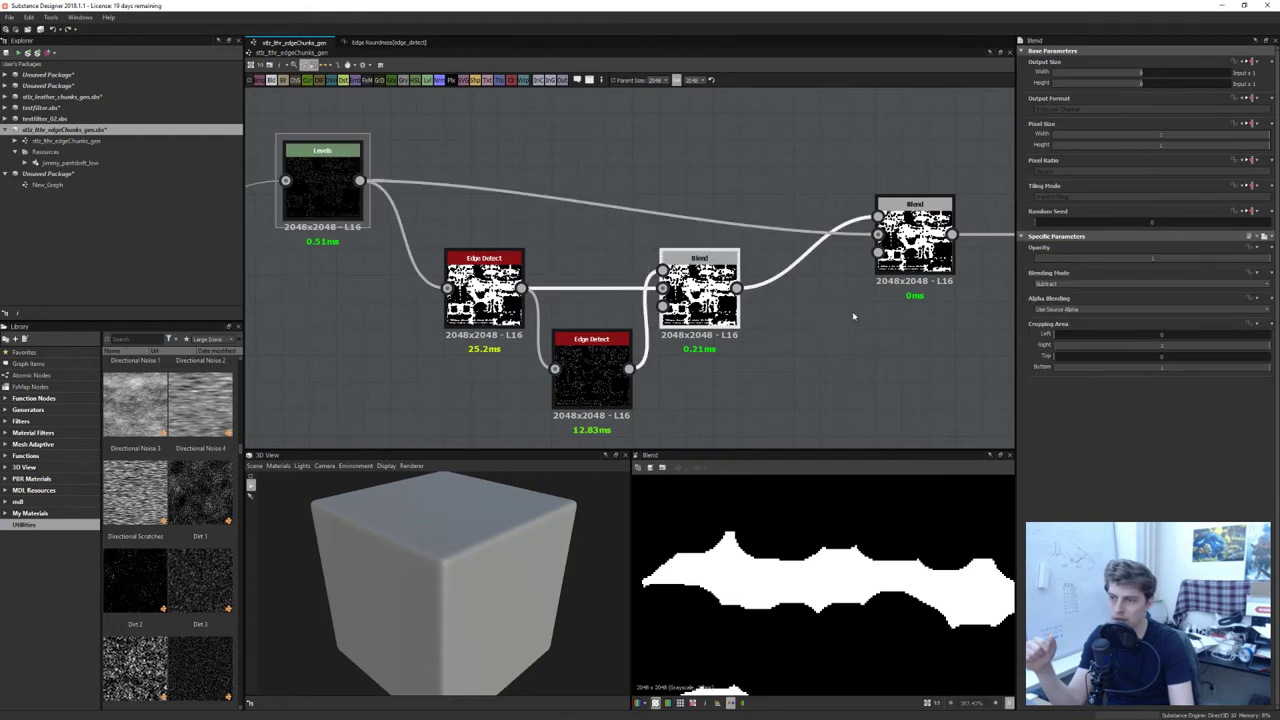
Examine the subtracting Blend's output over a wider area and inspect its isolated round spots in close-up
{"action": "scroll", "coordinate": [873, 510], "scroll_direction": "down", "scroll_amount": 8}
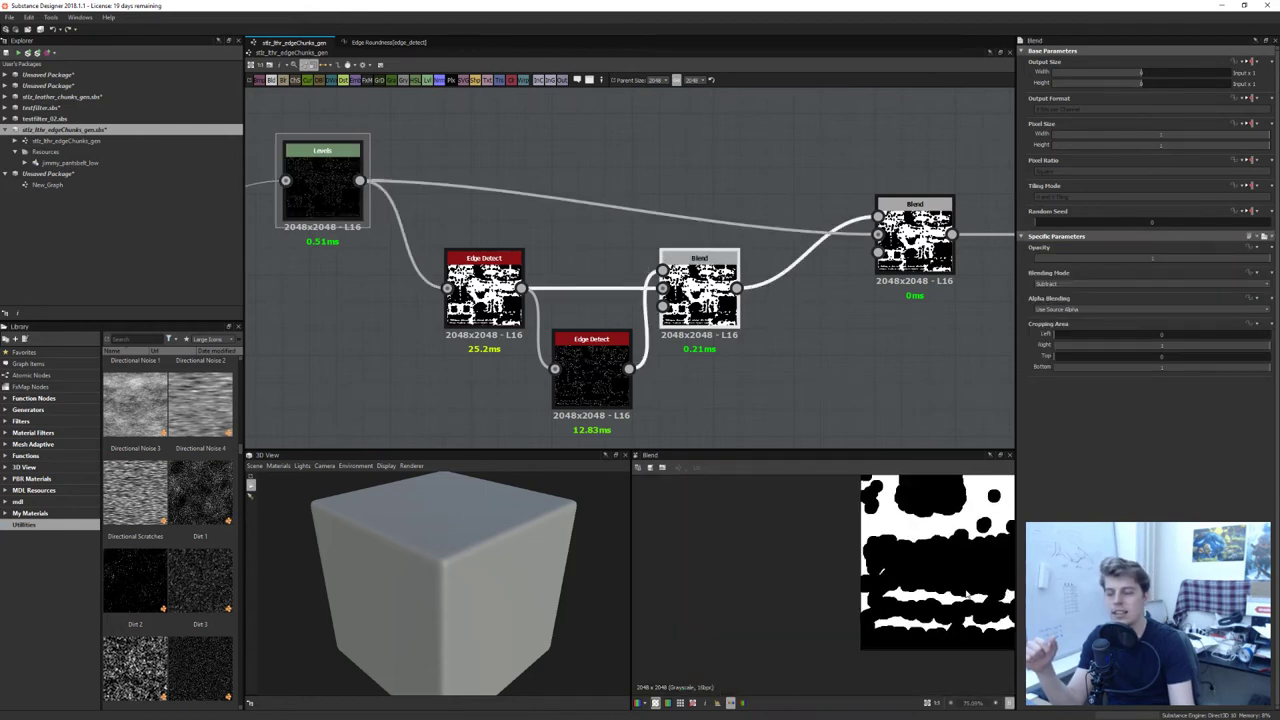
{"action": "scroll", "coordinate": [873, 510], "scroll_direction": "up", "scroll_amount": 3}
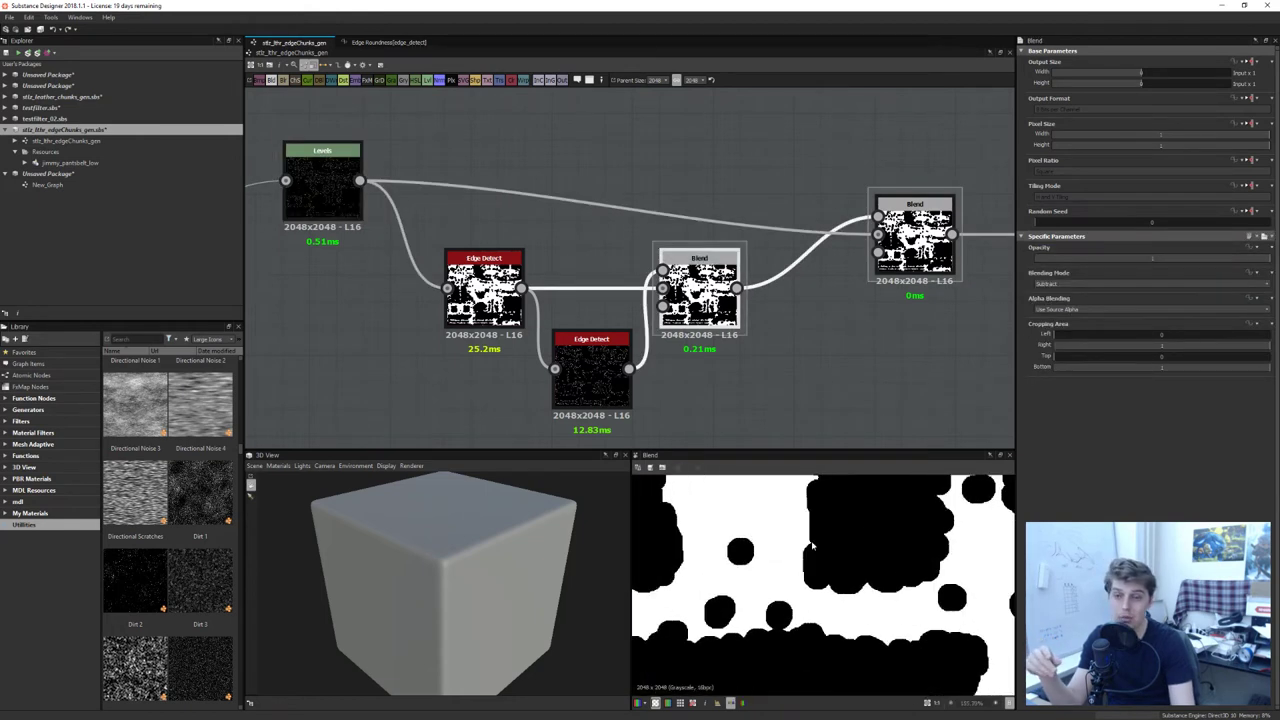
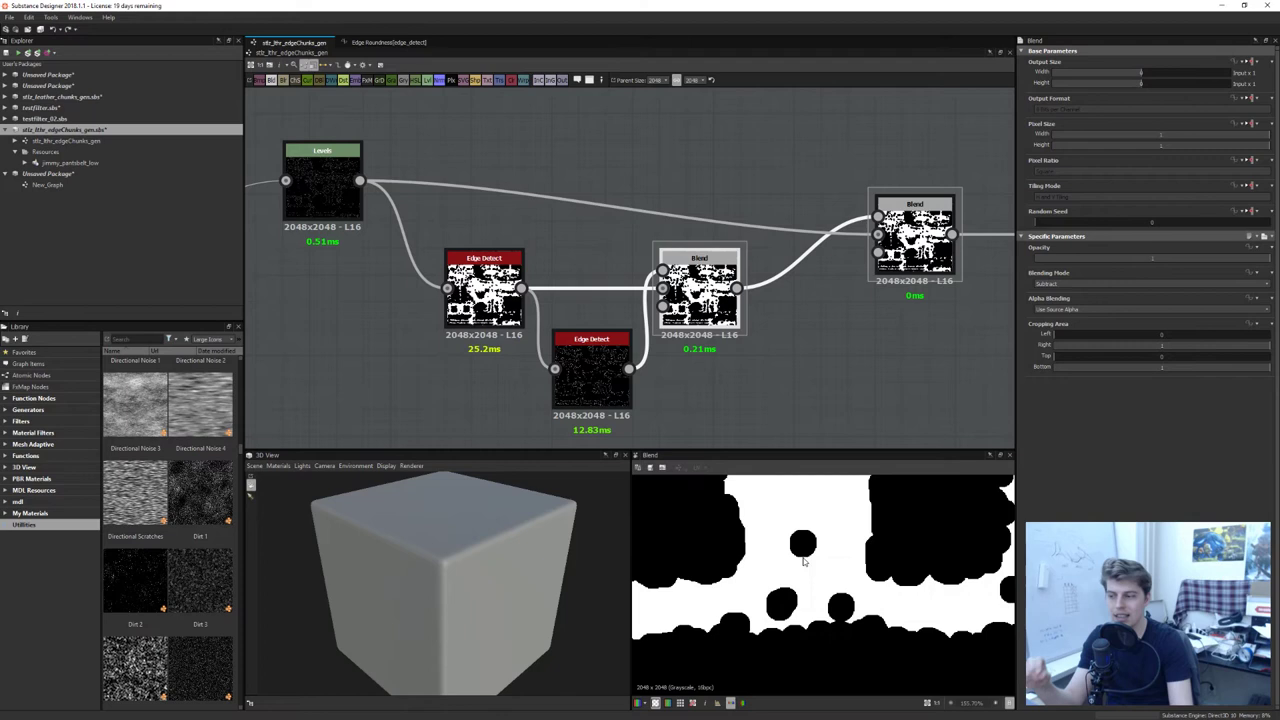
{"action": "scroll", "coordinate": [805, 565], "scroll_direction": "up", "scroll_amount": 3}
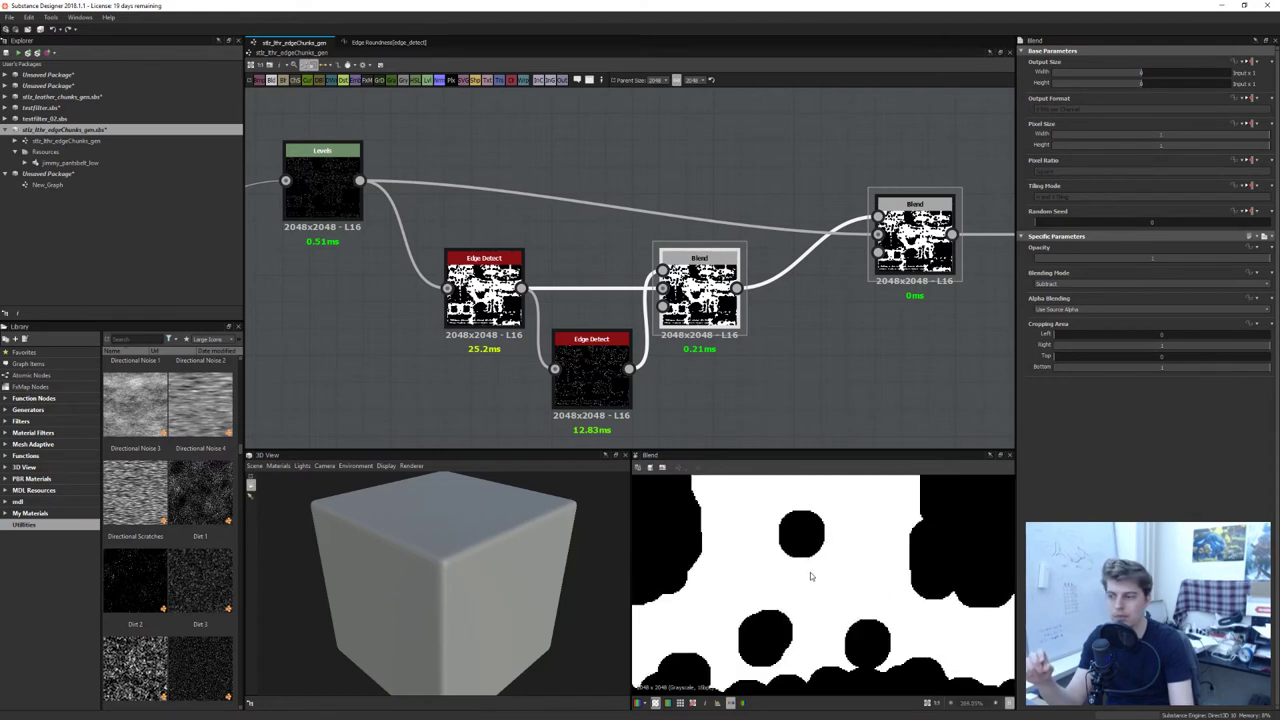
Preview the Levels node after the Tile Sampler and inspect its scattered strokes both at pixel level and over a wider area
{"action": "double_click", "coordinate": [322, 185]}
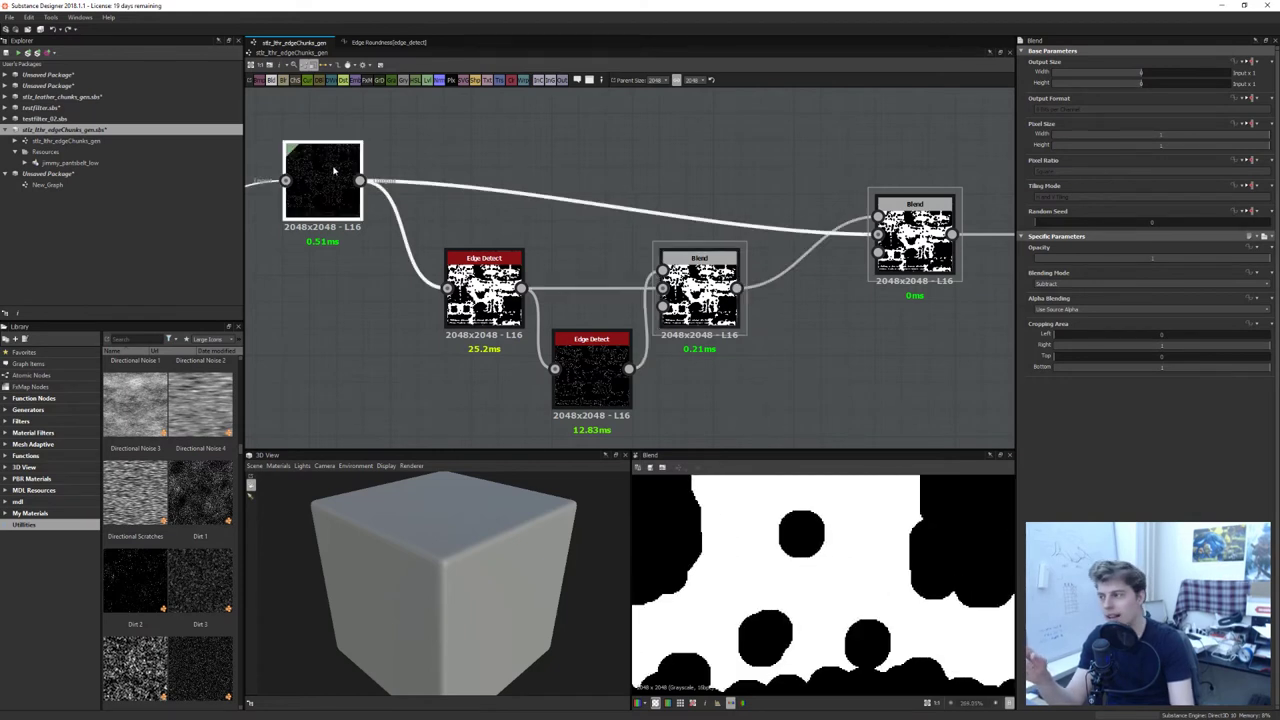
{"action": "middle_click_drag", "start_coordinate": [383, 298], "coordinate": [628, 339]}
{"action": "scroll", "coordinate": [531, 328], "scroll_direction": "up", "scroll_amount": 2}
{"action": "scroll", "coordinate": [531, 328], "scroll_direction": "down", "scroll_amount": 4}
{"action": "scroll", "coordinate": [803, 540], "scroll_direction": "up", "scroll_amount": 8}
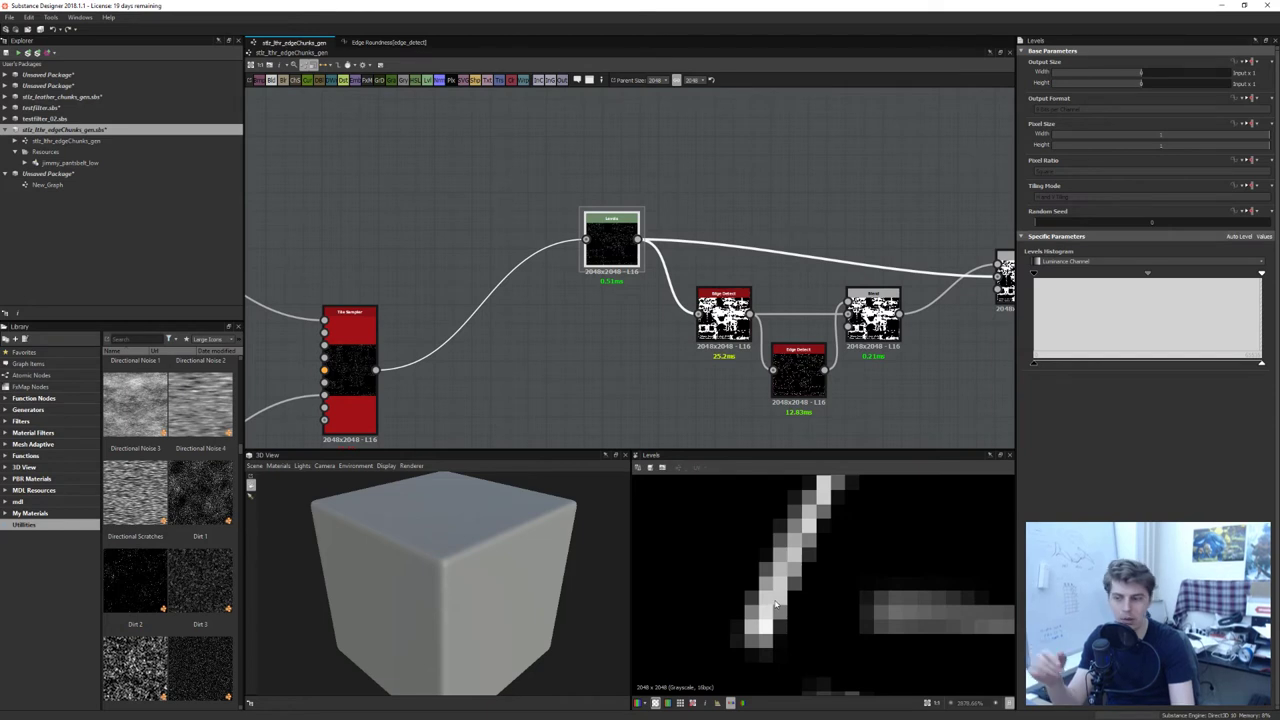
{"action": "scroll", "coordinate": [810, 590], "scroll_direction": "down", "scroll_amount": 8}
{"action": "scroll", "coordinate": [812, 588], "scroll_direction": "down", "scroll_amount": 2}
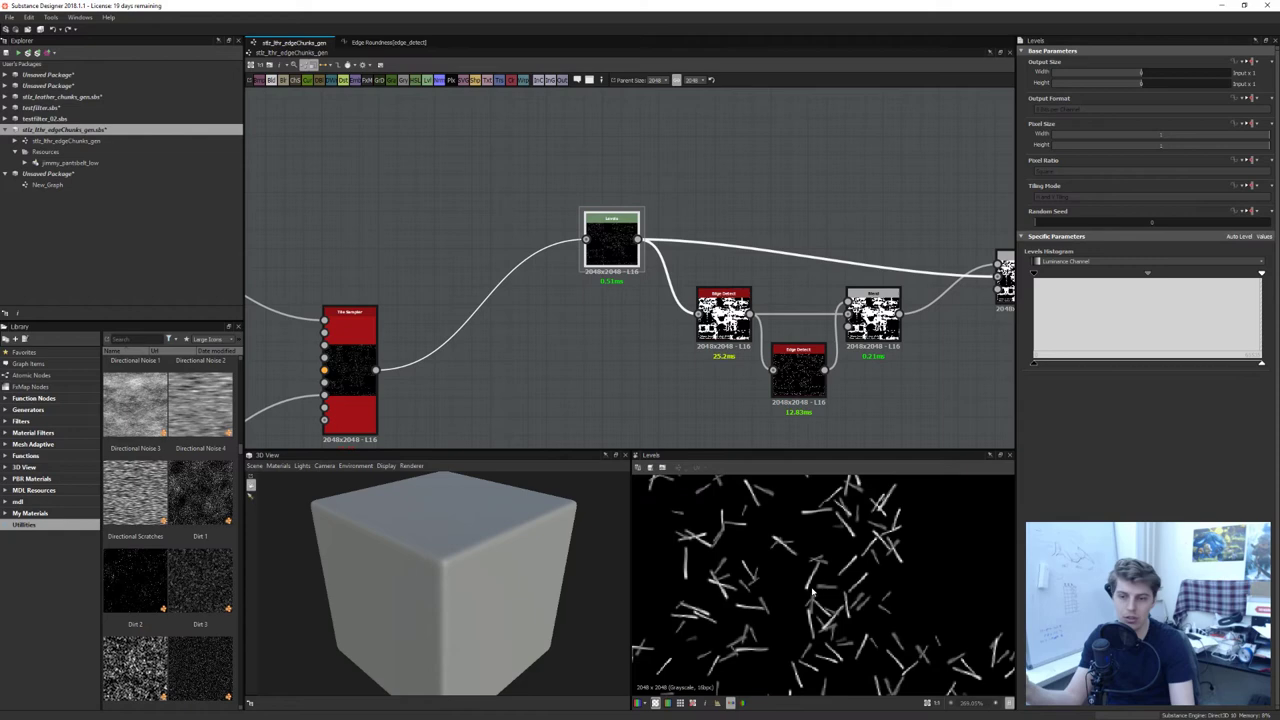
{"action": "scroll", "coordinate": [812, 592], "scroll_direction": "up", "scroll_amount": 2}
Preview the second Edge Detect node and examine the outlines around the chunks and round spots
{"action": "middle_click_drag", "start_coordinate": [813, 386], "coordinate": [744, 393]}
{"action": "double_click", "coordinate": [744, 393]}
{"action": "scroll", "coordinate": [865, 580], "scroll_direction": "up", "scroll_amount": 2}
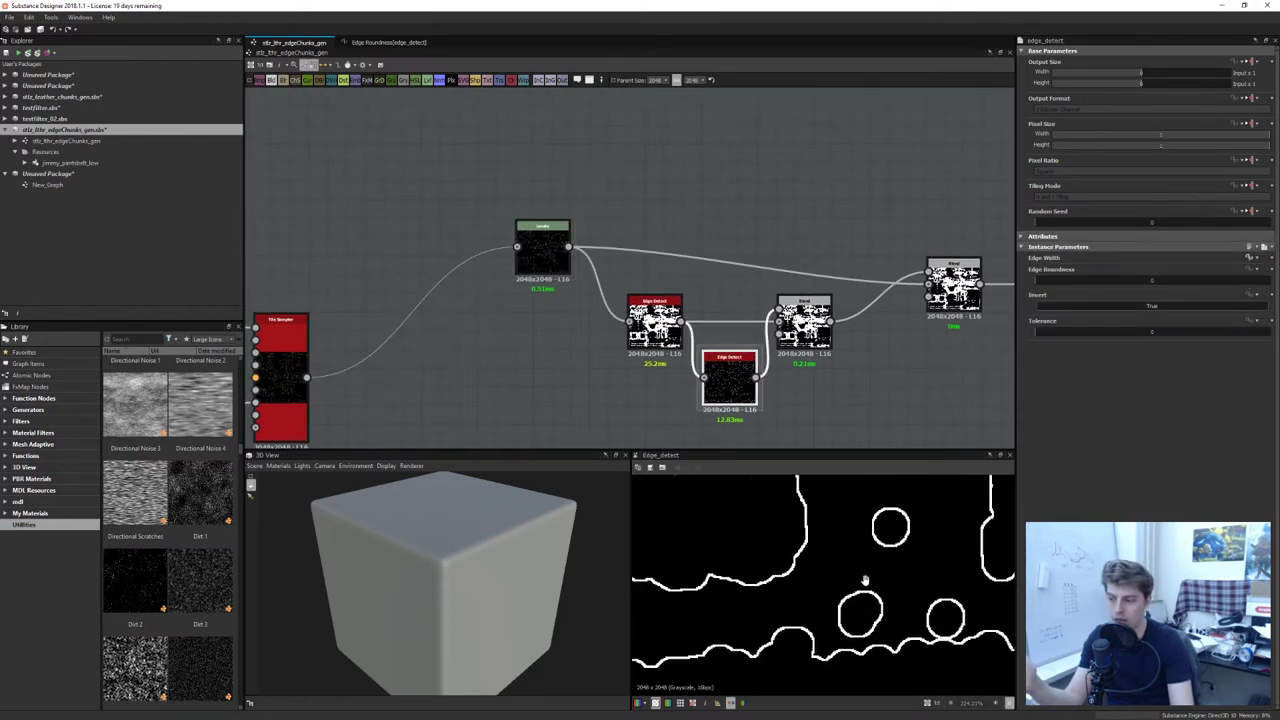
{"action": "middle_click_drag", "start_coordinate": [865, 580], "coordinate": [876, 554]}
{"action": "scroll", "coordinate": [665, 330], "scroll_direction": "up", "scroll_amount": 5}
Review how the graph runs from the Tile Sampler through Levels and both Edge Detect nodes to the Blend nodes
{"action": "middle_click_drag", "start_coordinate": [798, 438], "coordinate": [710, 351]}
{"action": "scroll", "coordinate": [710, 352], "scroll_direction": "down", "scroll_amount": 4}
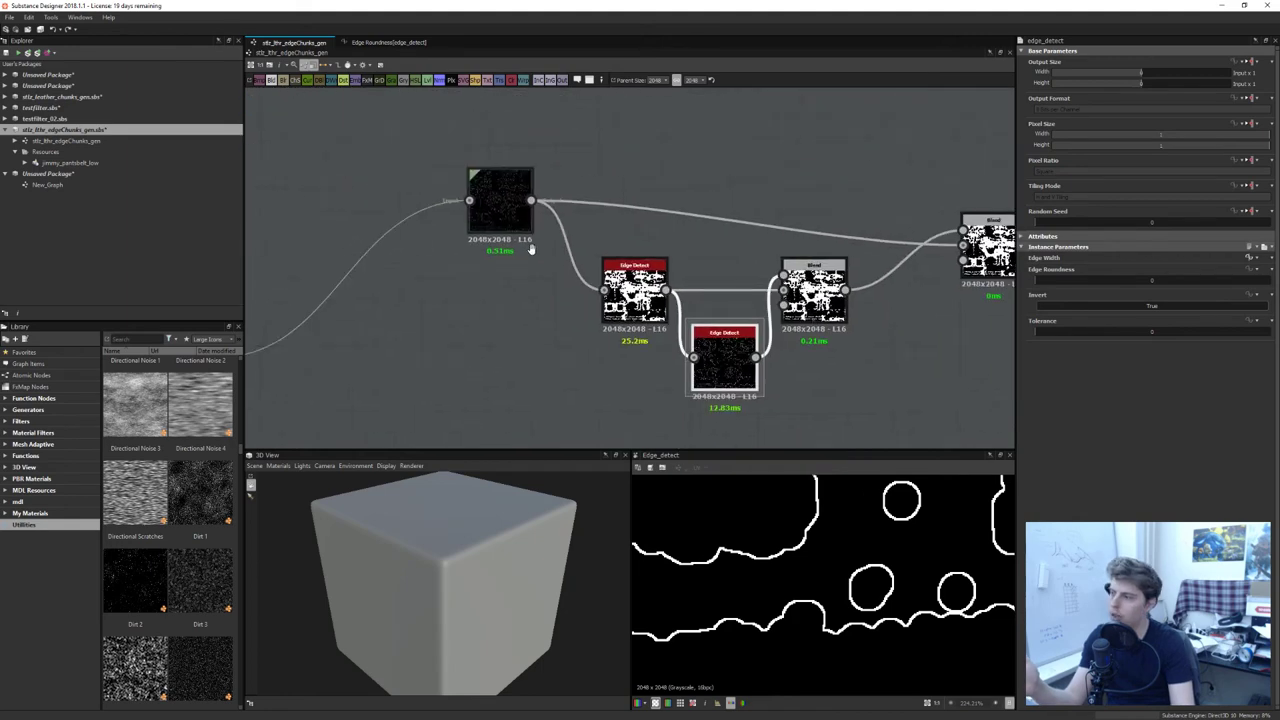
{"action": "middle_click_drag", "start_coordinate": [531, 249], "coordinate": [577, 289]}
{"action": "left_click", "coordinate": [551, 318]}
{"action": "middle_click_drag", "start_coordinate": [521, 338], "coordinate": [512, 243]}
{"action": "scroll", "coordinate": [625, 215], "scroll_direction": "down", "scroll_amount": 4}
{"action": "middle_click_drag", "start_coordinate": [644, 173], "coordinate": [635, 250]}
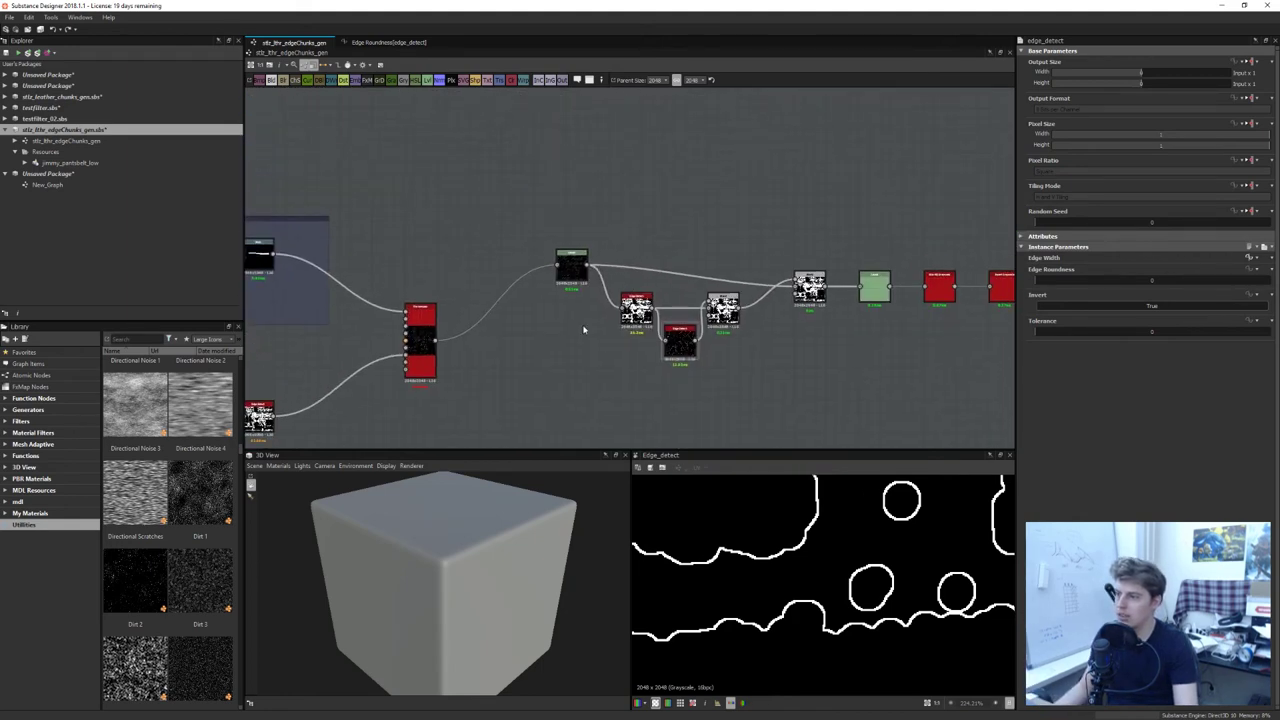
{"action": "scroll", "coordinate": [563, 347], "scroll_direction": "up", "scroll_amount": 2}
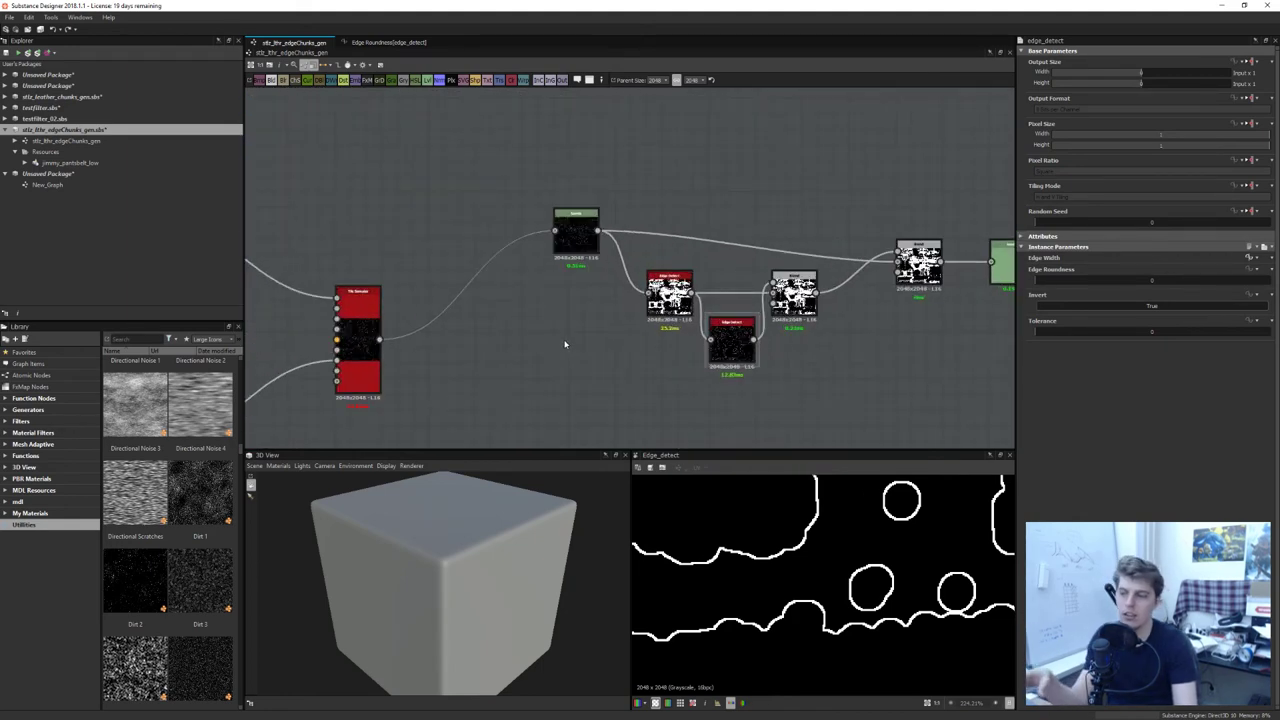
{"action": "scroll", "coordinate": [565, 344], "scroll_direction": "down", "scroll_amount": 2}
{"action": "scroll", "coordinate": [750, 366], "scroll_direction": "up", "scroll_amount": 5}
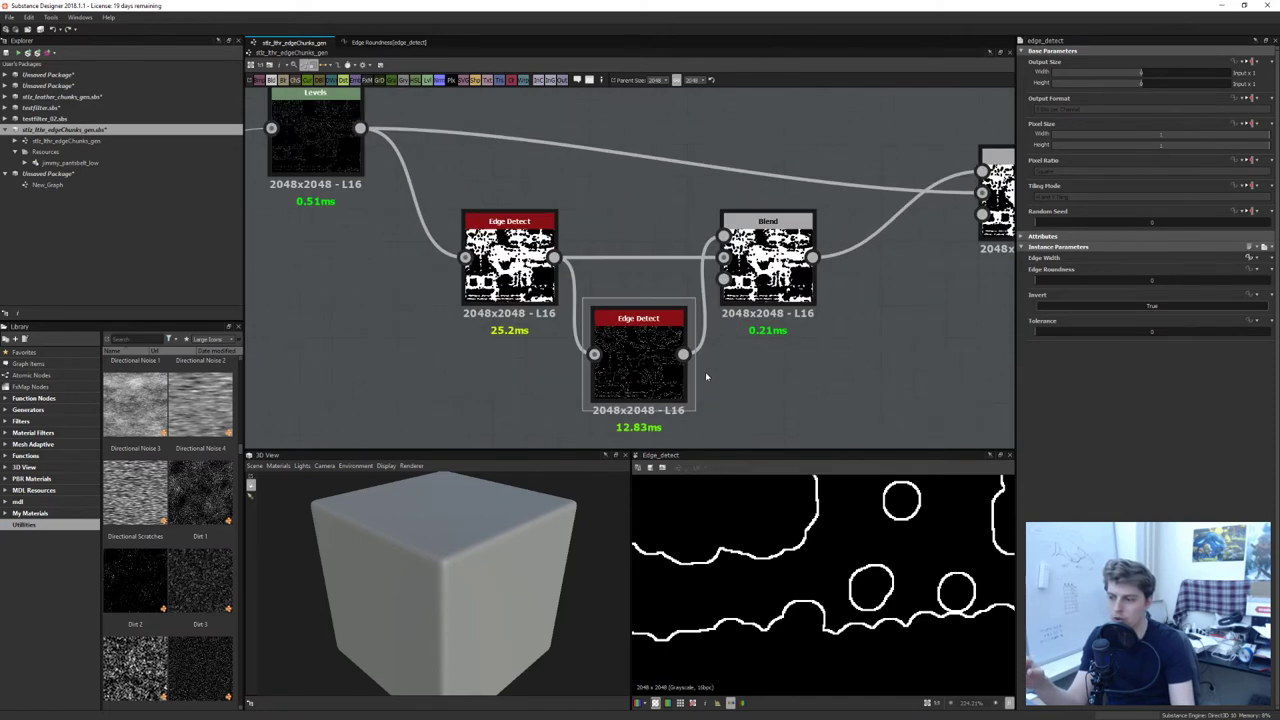
{"action": "middle_click_drag", "start_coordinate": [705, 376], "coordinate": [647, 403]}
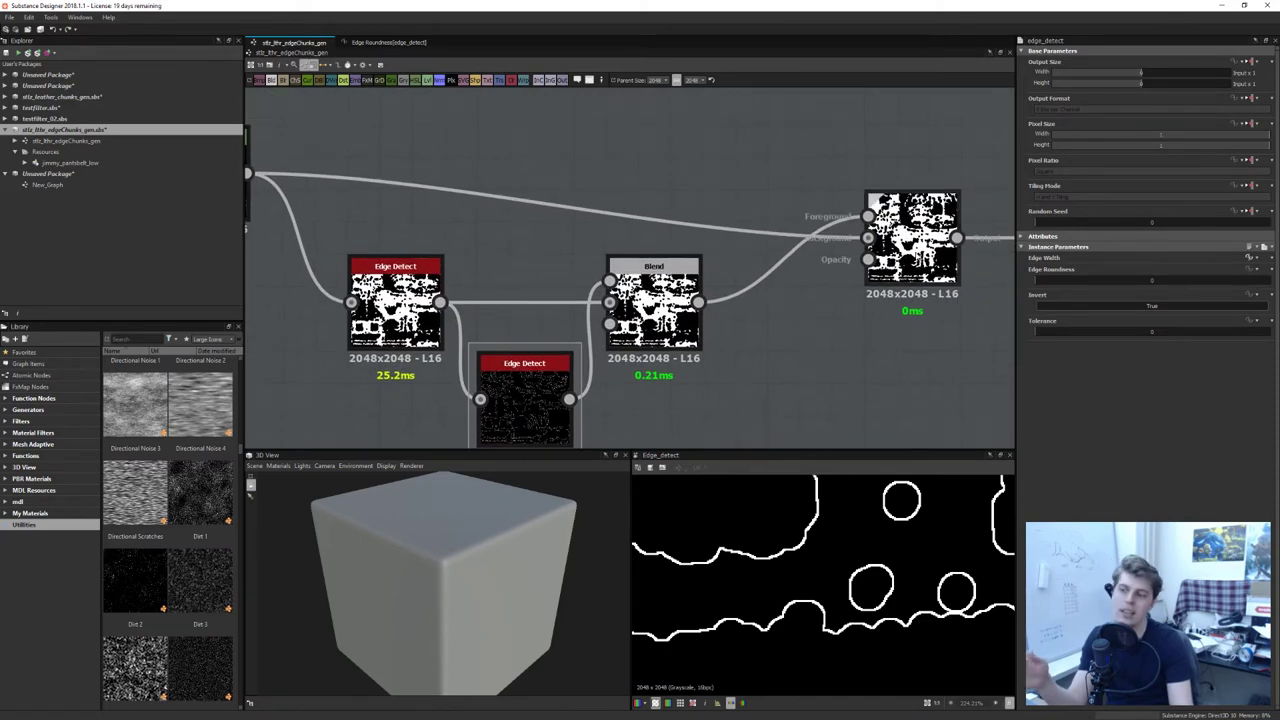
Preview the final Blend, Levels, Blur HQ Grayscale and Invert Grayscale nodes one after another
{"action": "double_click", "coordinate": [912, 240]}
{"action": "middle_click_drag", "start_coordinate": [705, 321], "coordinate": [555, 308]}
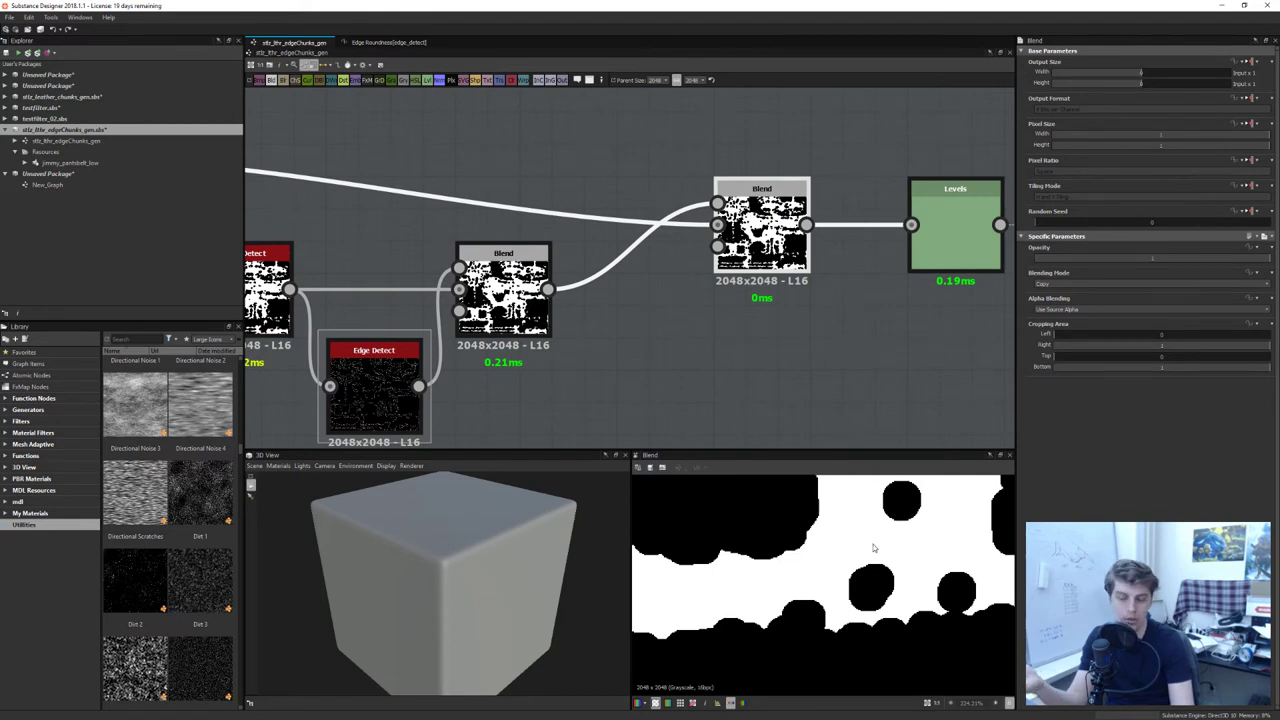
{"action": "middle_click_drag", "start_coordinate": [849, 285], "coordinate": [721, 315]}
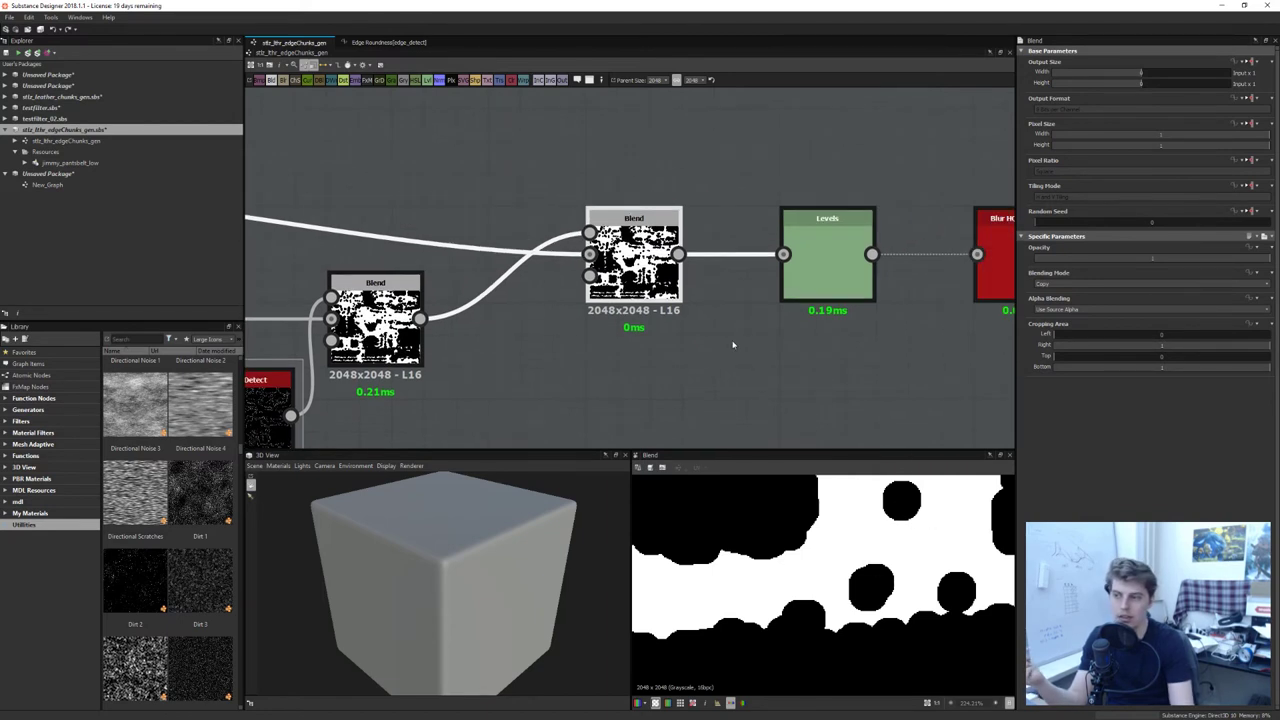
{"action": "double_click", "coordinate": [834, 264]}
{"action": "scroll", "coordinate": [834, 380], "scroll_direction": "down", "scroll_amount": 3}
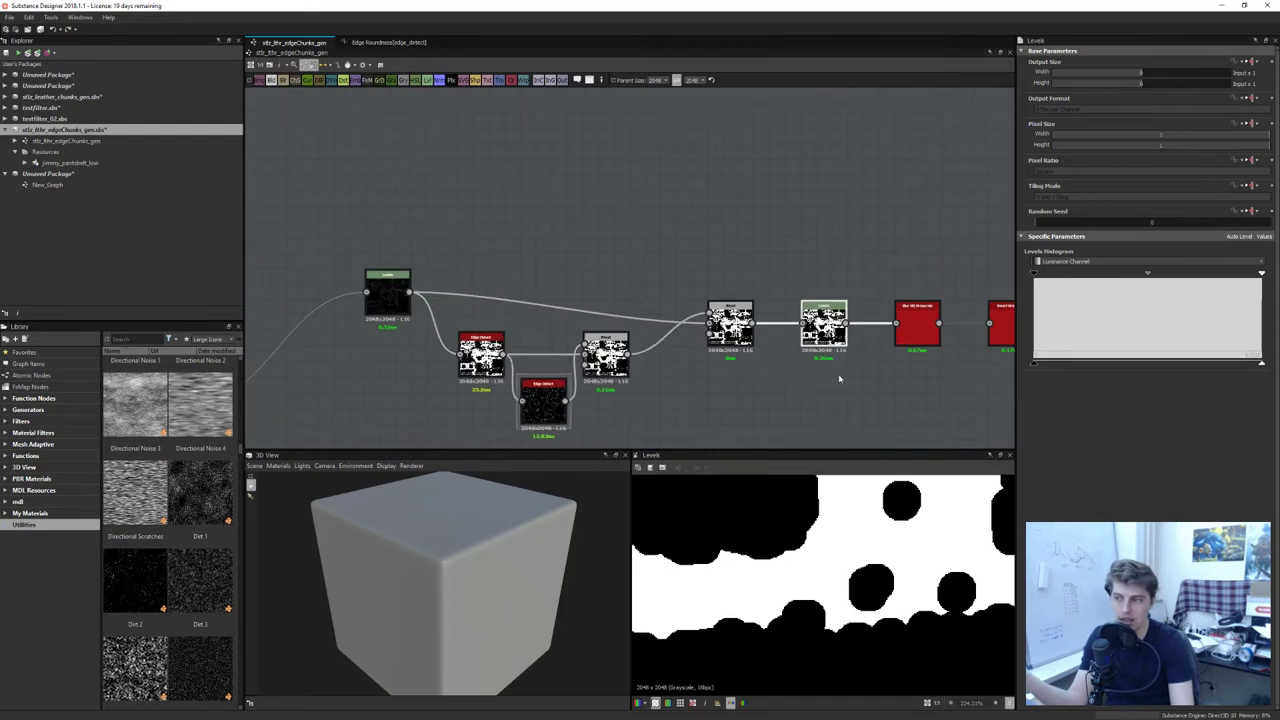
{"action": "middle_click_drag", "start_coordinate": [1000, 336], "coordinate": [903, 347]}
{"action": "double_click", "coordinate": [903, 347]}
{"action": "double_click", "coordinate": [823, 340]}
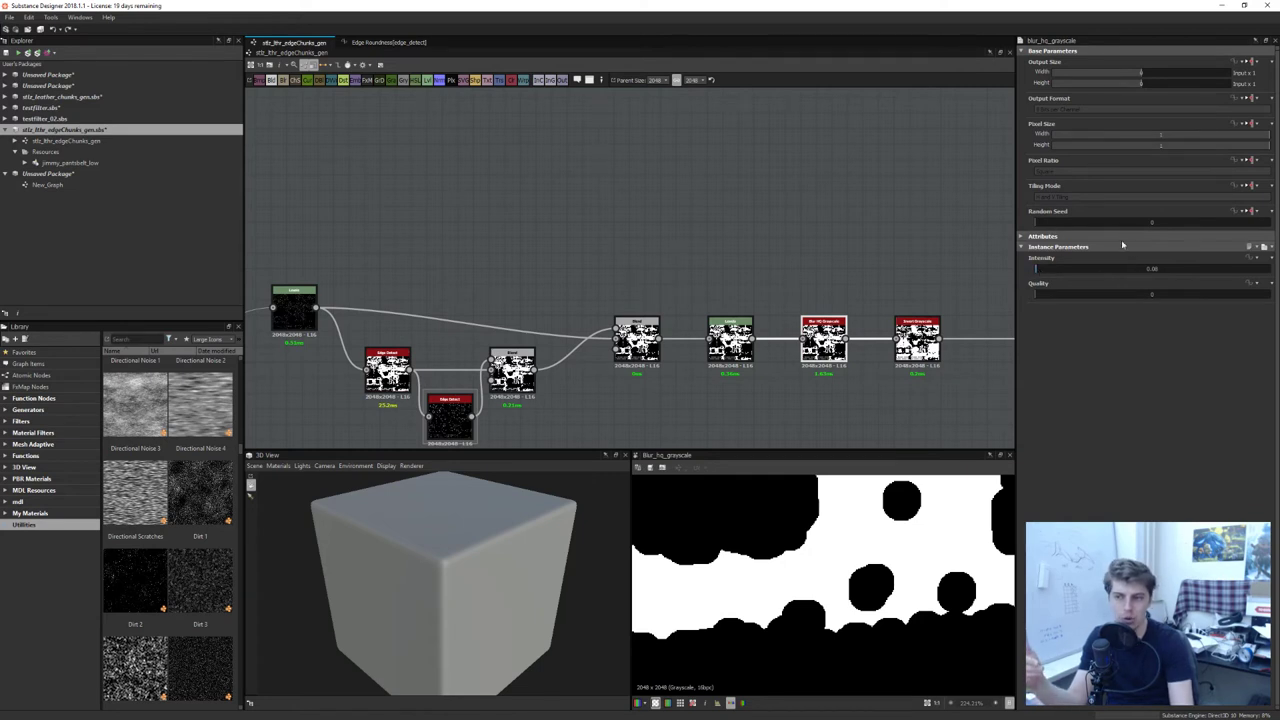
{"action": "double_click", "coordinate": [922, 344]}
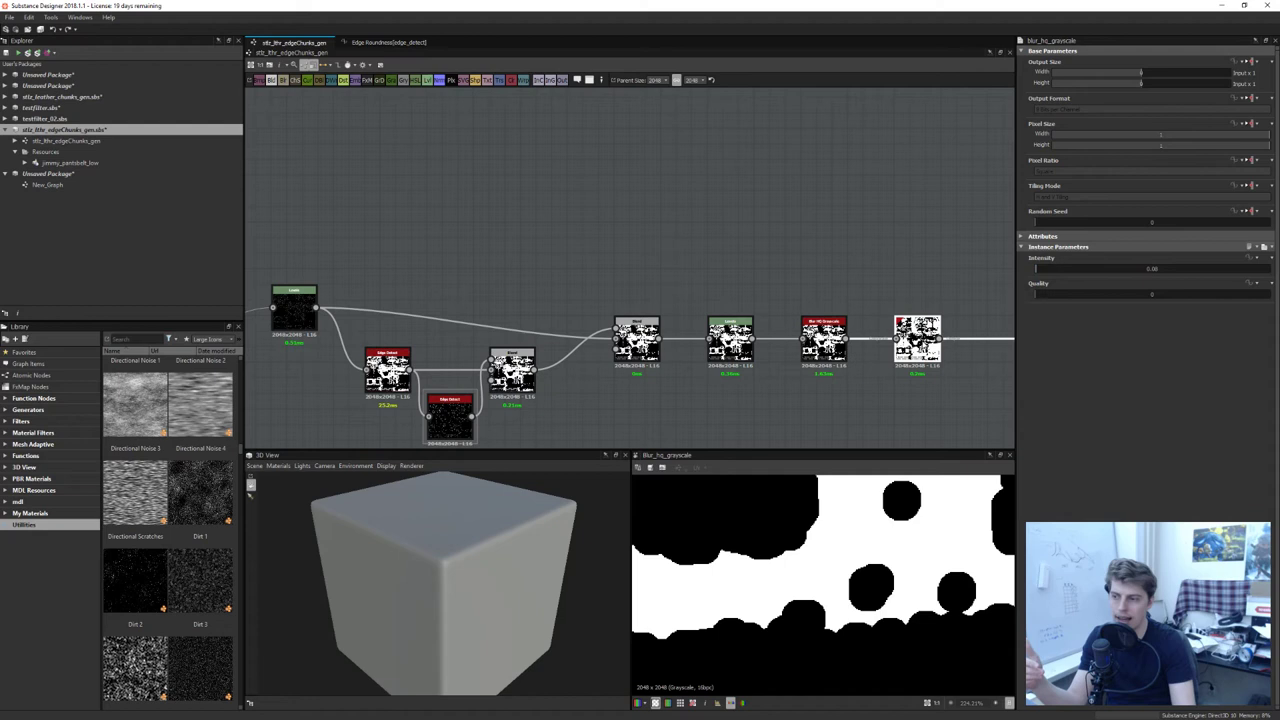
Look over the whole edge chunks graph from the output node back to the inputs and the framed shape nodes
{"action": "scroll", "coordinate": [937, 400], "scroll_direction": "down", "scroll_amount": 2}
{"action": "middle_click_drag", "start_coordinate": [937, 400], "coordinate": [741, 356]}
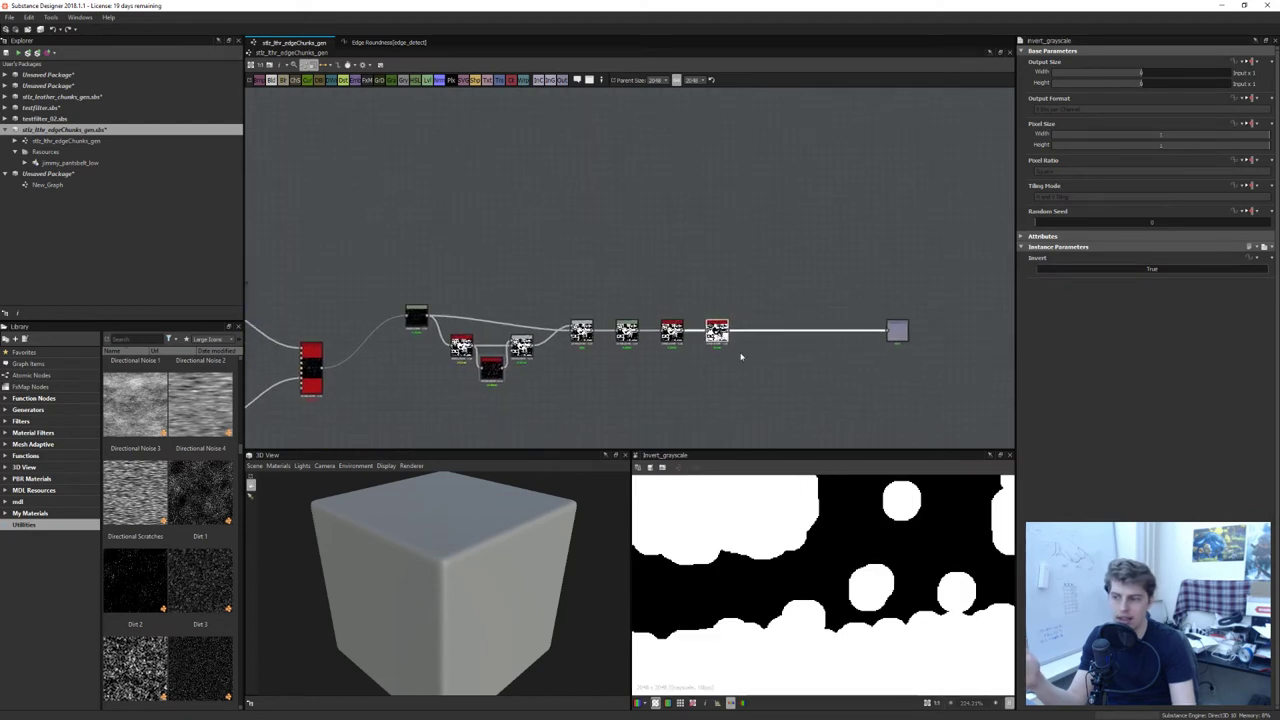
{"action": "middle_click_drag", "start_coordinate": [825, 347], "coordinate": [1039, 329]}
{"action": "middle_click_drag", "start_coordinate": [552, 380], "coordinate": [808, 354]}
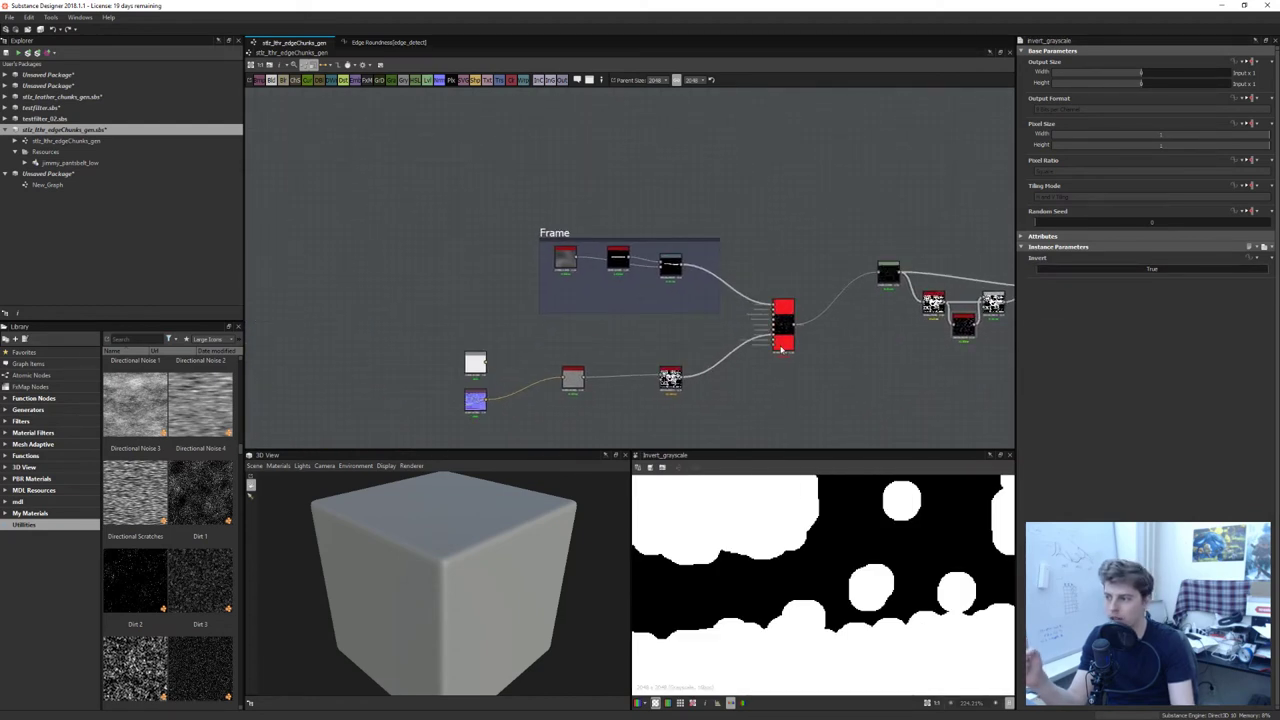
{"action": "middle_click_drag", "start_coordinate": [767, 292], "coordinate": [652, 322]}
Open New_Graph and preview the Blend node that combines the vertical and horizontal bars, fitting its whole image in view
{"action": "left_click", "coordinate": [55, 185]}
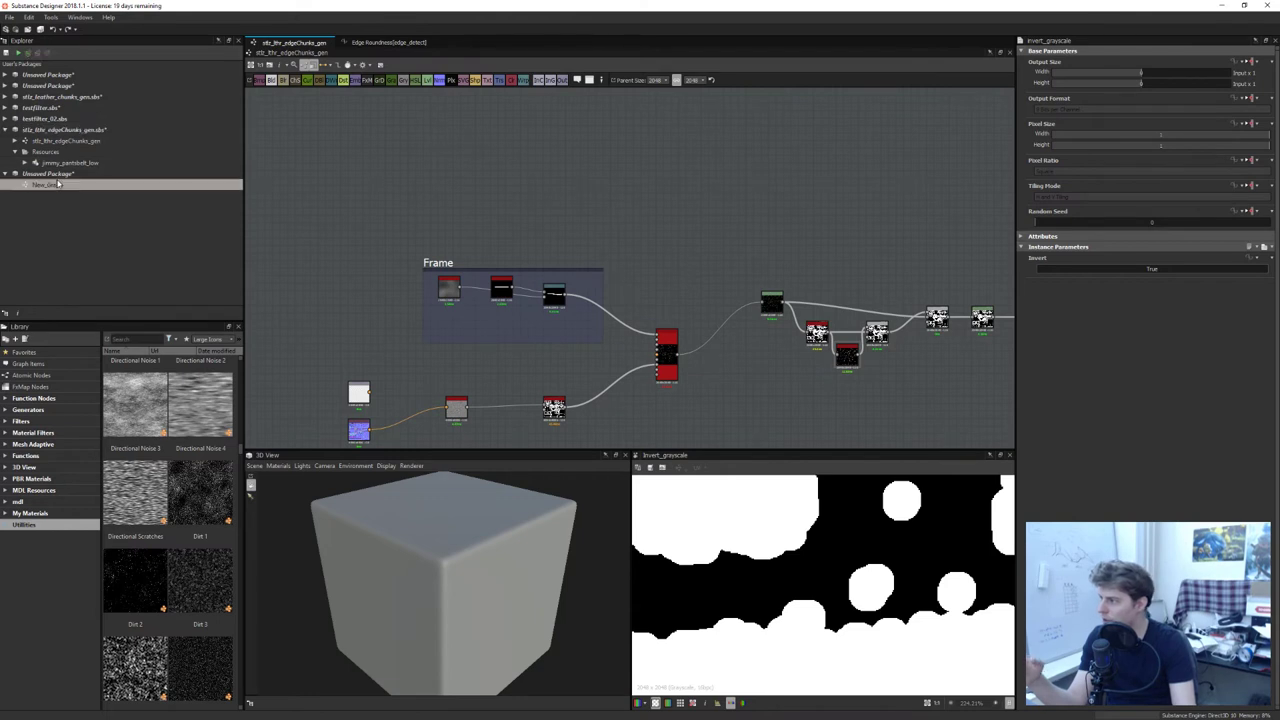
{"action": "double_click", "coordinate": [57, 184]}
{"action": "middle_click_drag", "start_coordinate": [597, 186], "coordinate": [753, 182]}
{"action": "middle_click_drag", "start_coordinate": [640, 210], "coordinate": [526, 204]}
{"action": "left_click", "coordinate": [594, 250]}
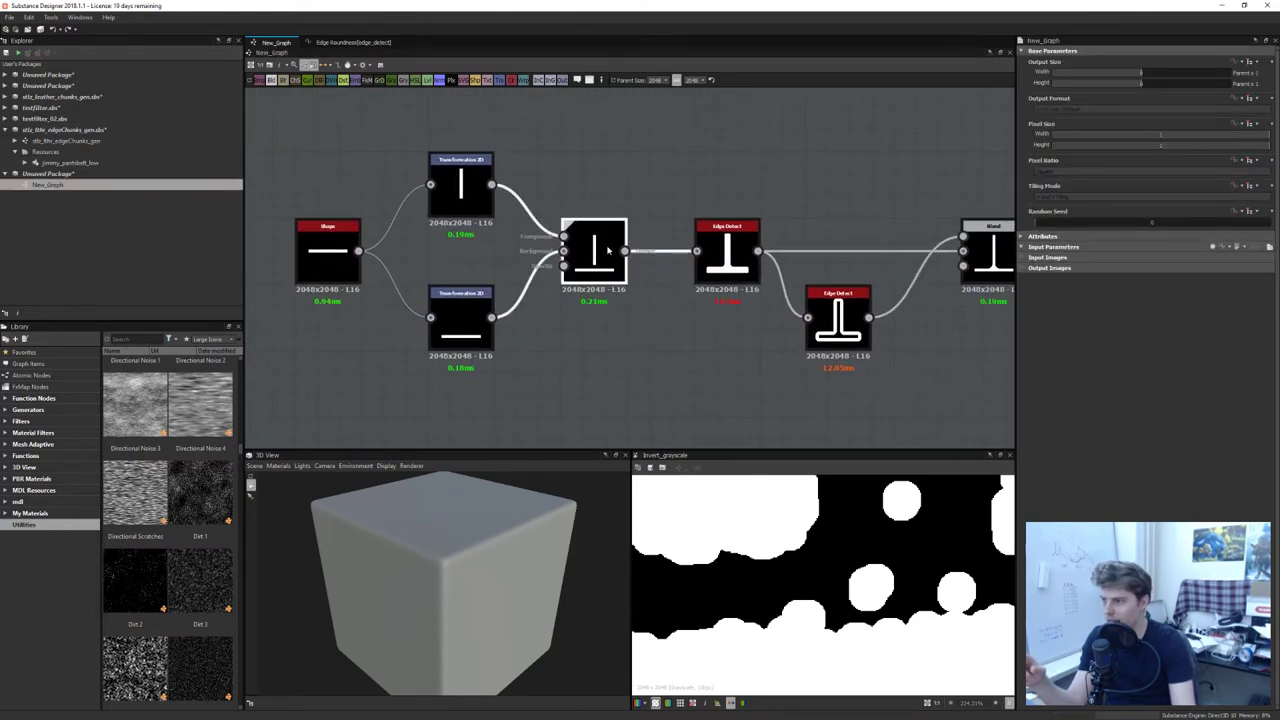
{"action": "scroll", "coordinate": [649, 312], "scroll_direction": "up", "scroll_amount": 3}
{"action": "scroll", "coordinate": [962, 590], "scroll_direction": "down", "scroll_amount": 6}
{"action": "middle_click_drag", "start_coordinate": [968, 586], "coordinate": [809, 558]}
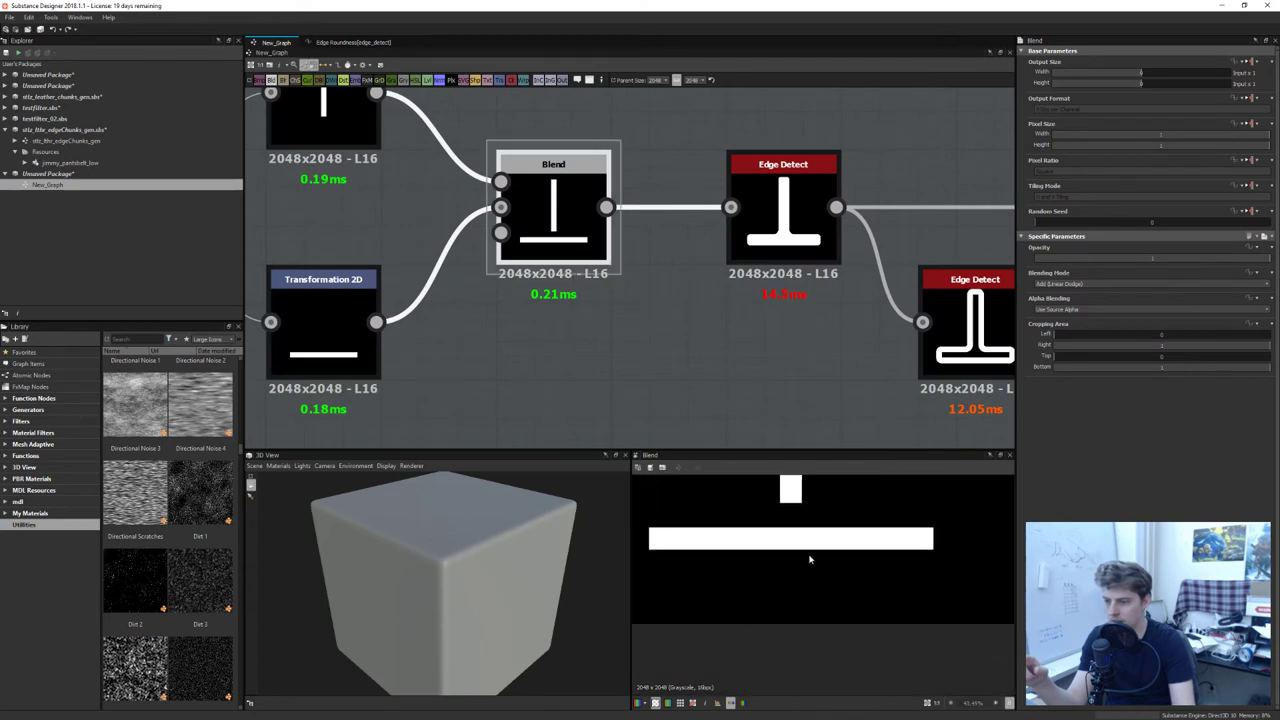
{"action": "key", "text": "f"}
{"action": "middle_click_drag", "start_coordinate": [572, 206], "coordinate": [474, 234]}
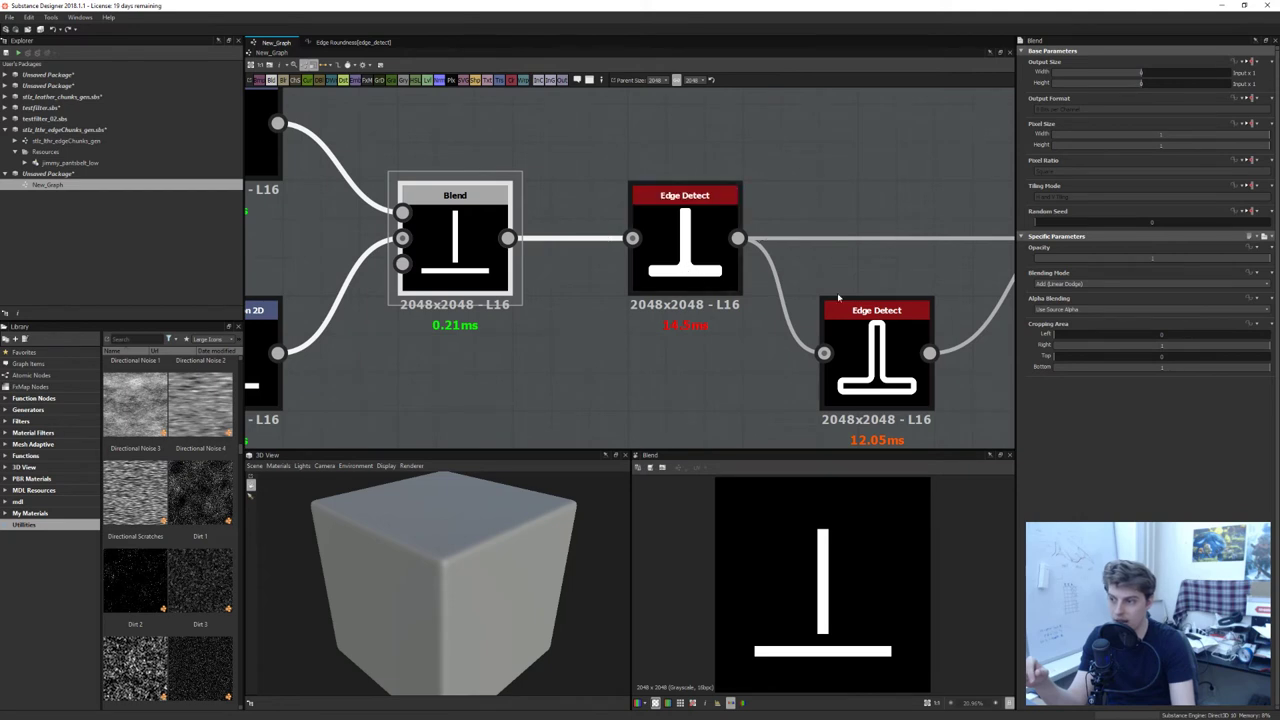
Preview the final subtracting Blend in New_Graph and inspect the rounded corners where the two bars meet
{"action": "scroll", "coordinate": [799, 268], "scroll_direction": "down", "scroll_amount": 2}
{"action": "left_click", "coordinate": [878, 255]}
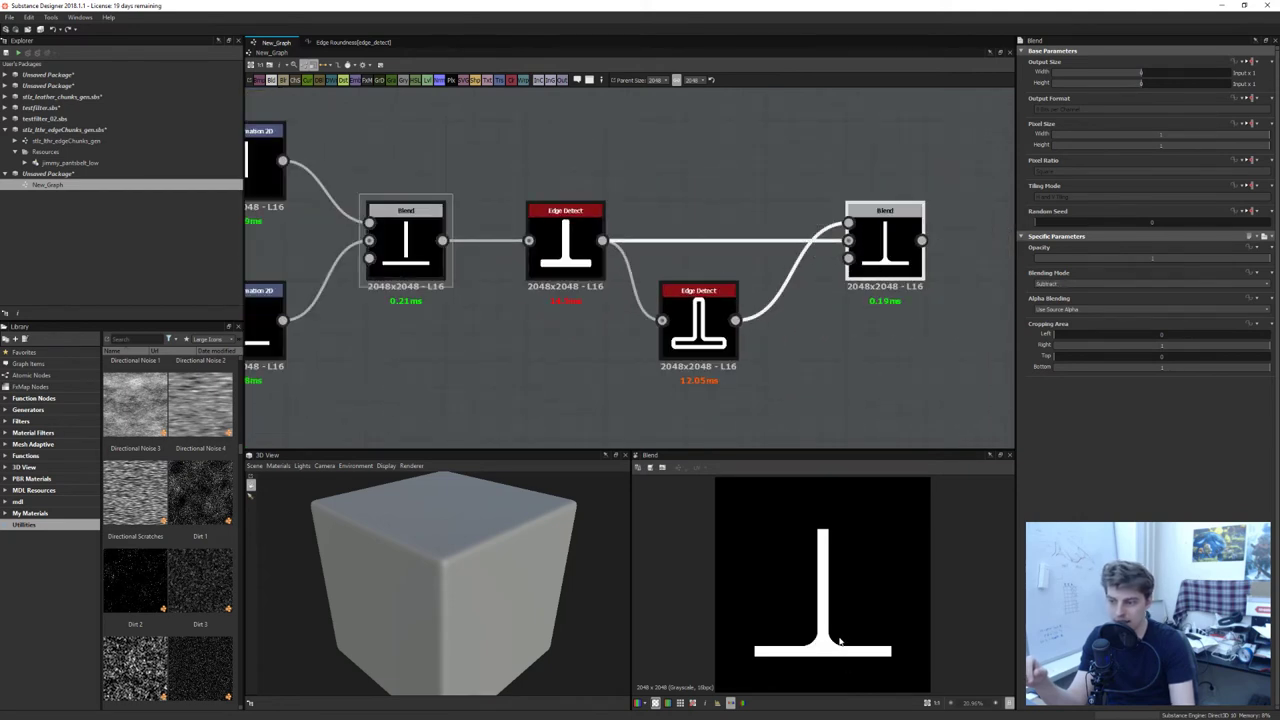
{"action": "scroll", "coordinate": [830, 661], "scroll_direction": "up", "scroll_amount": 1}
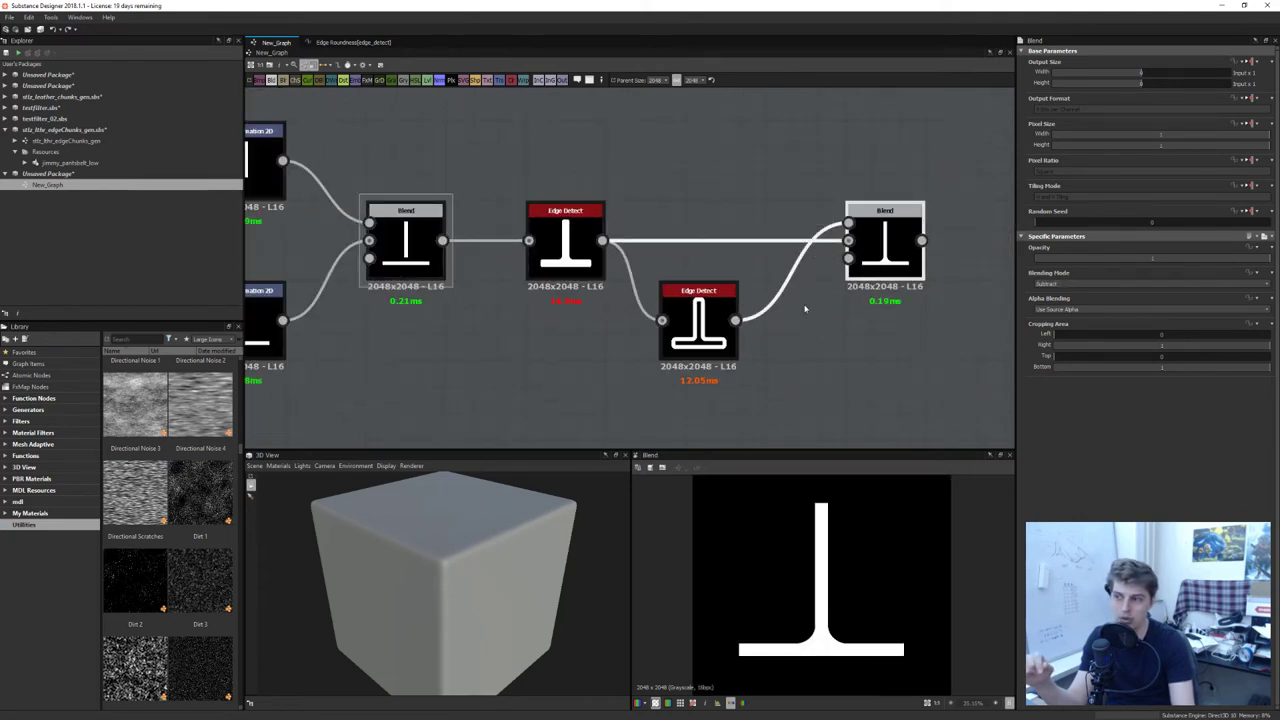
Try tilting the vertical bar diagonally in its Transformation 2D node to test the rounded junction, and turn it upright again
{"action": "middle_click_drag", "start_coordinate": [469, 277], "coordinate": [509, 277]}
{"action": "left_click", "coordinate": [280, 150]}
{"action": "left_click_drag", "start_coordinate": [978, 604], "coordinate": [949, 484]}
{"action": "mouse_move", "coordinate": [899, 716]}
{"action": "left_mouse_down"}
{"action": "mouse_move", "coordinate": [880, 718]}
{"action": "mouse_move", "coordinate": [933, 697]}
{"action": "mouse_move", "coordinate": [916, 714]}
{"action": "left_mouse_up"}
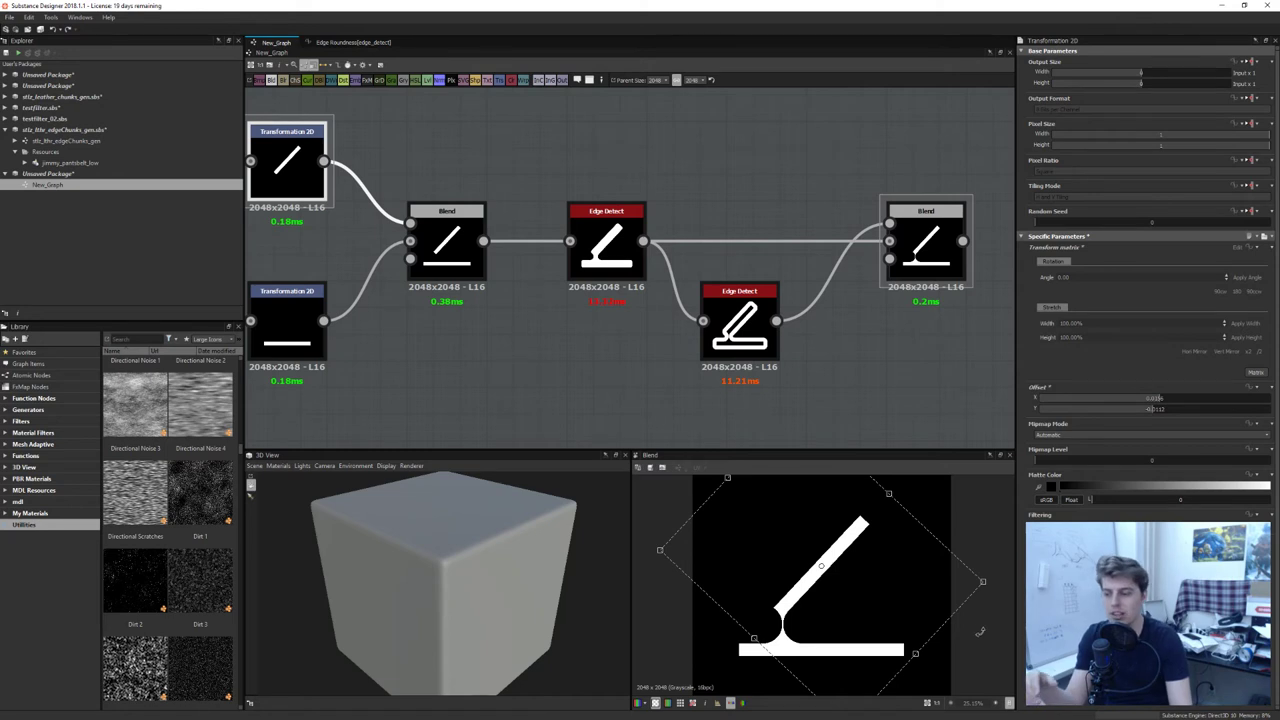
{"action": "mouse_move", "coordinate": [980, 631]}
{"action": "left_mouse_down"}
{"action": "mouse_move", "coordinate": [984, 513]}
{"action": "mouse_move", "coordinate": [989, 527]}
{"action": "mouse_move", "coordinate": [955, 515]}
{"action": "left_mouse_up"}
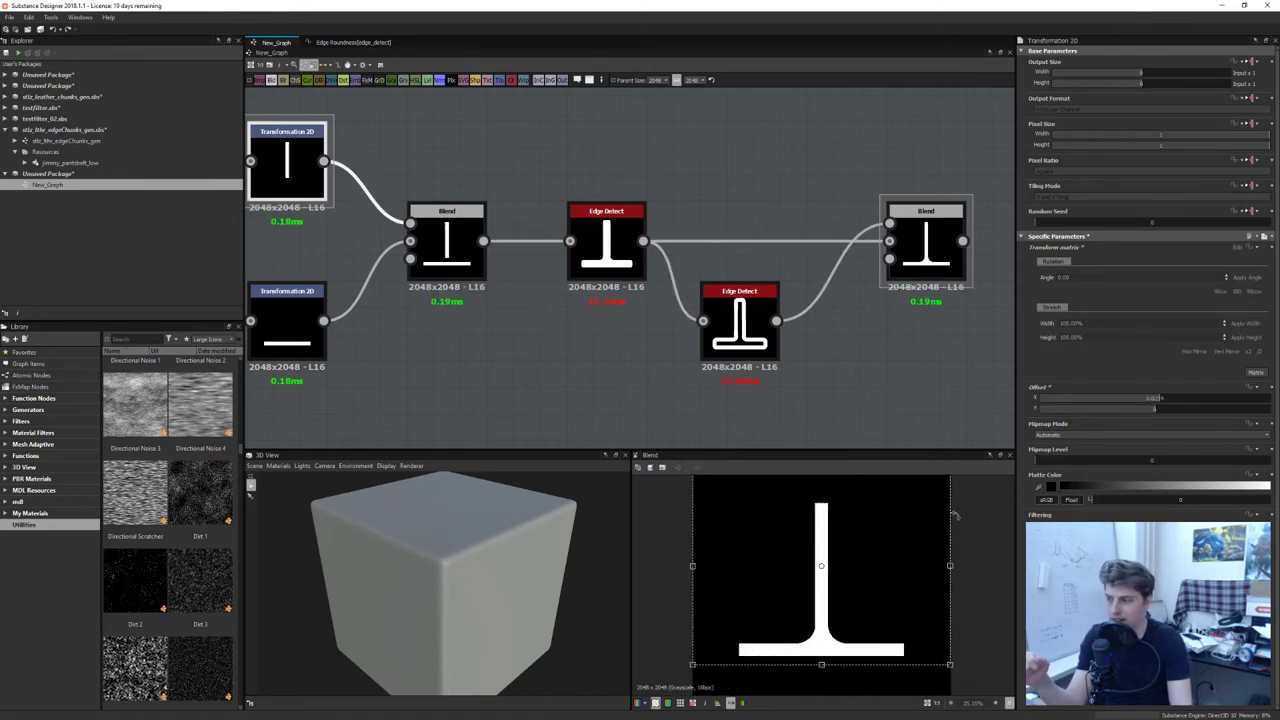
{"action": "middle_click_drag", "start_coordinate": [467, 365], "coordinate": [583, 363]}
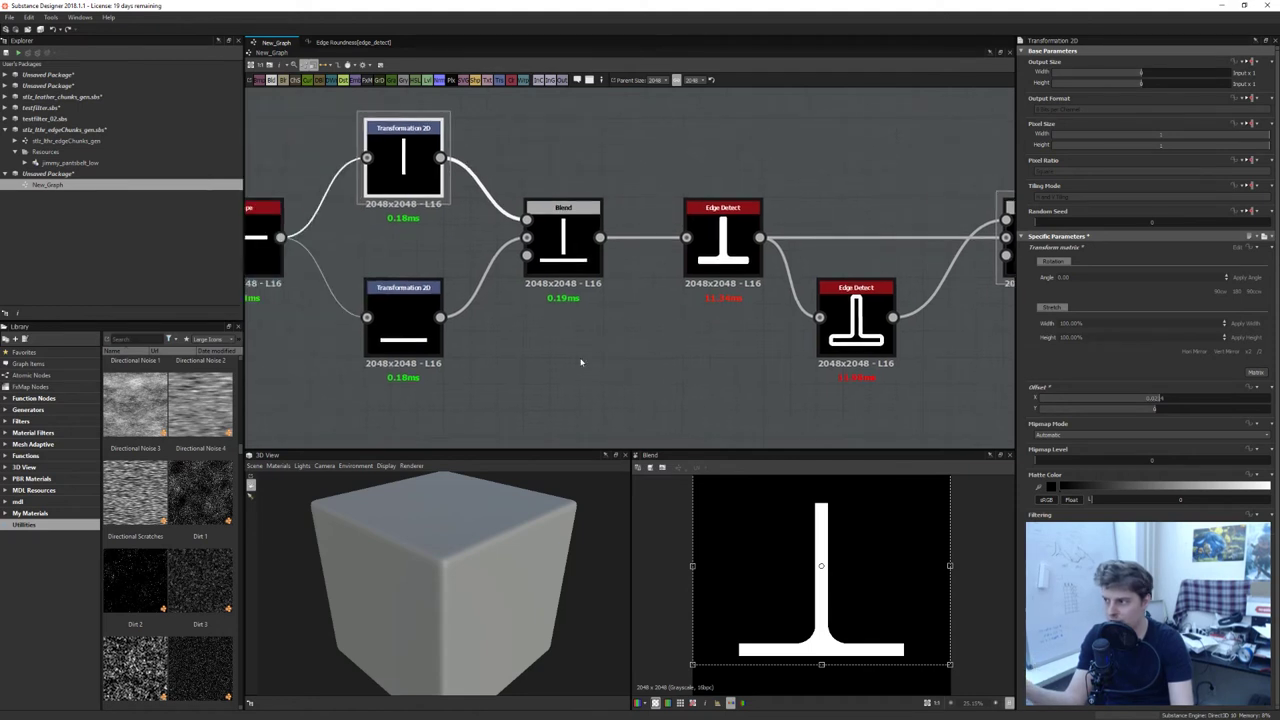
Preview the first Edge Detect node, try a slightly different Edge Width and set it back to 8
{"action": "middle_click_drag", "start_coordinate": [752, 338], "coordinate": [503, 346]}
{"action": "scroll", "coordinate": [520, 318], "scroll_direction": "up", "scroll_amount": 2}
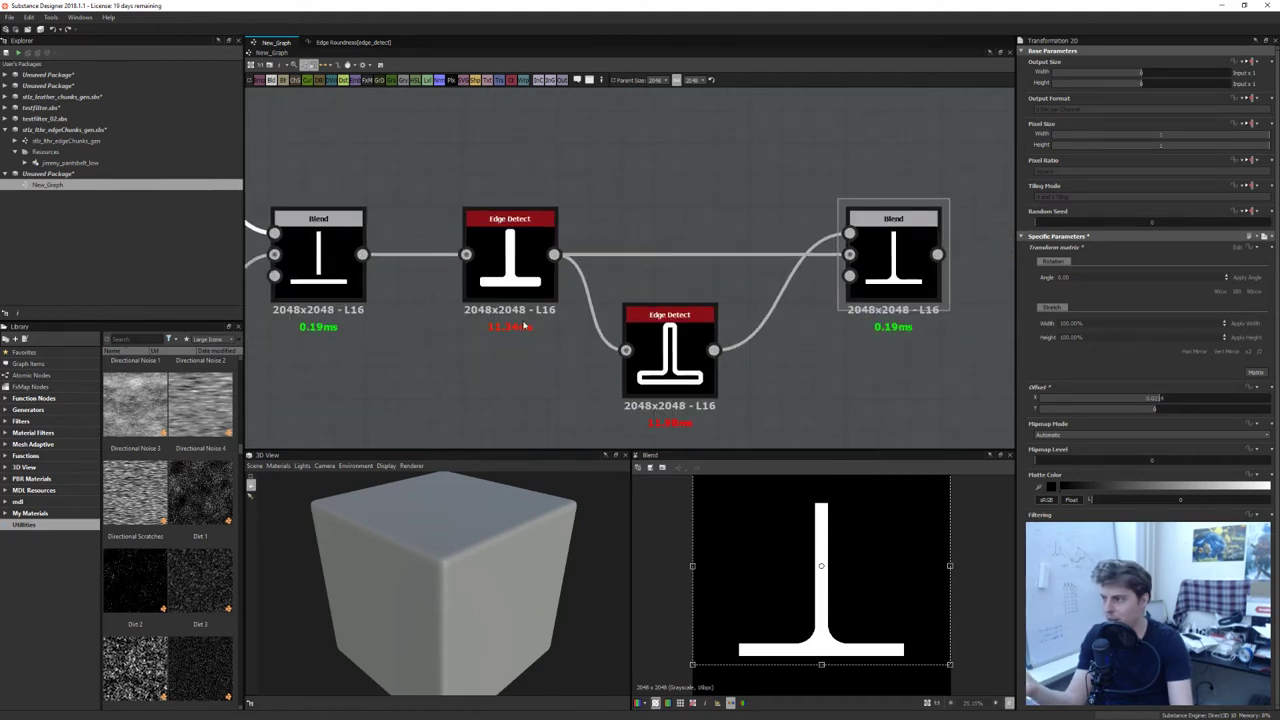
{"action": "left_click", "coordinate": [512, 282]}
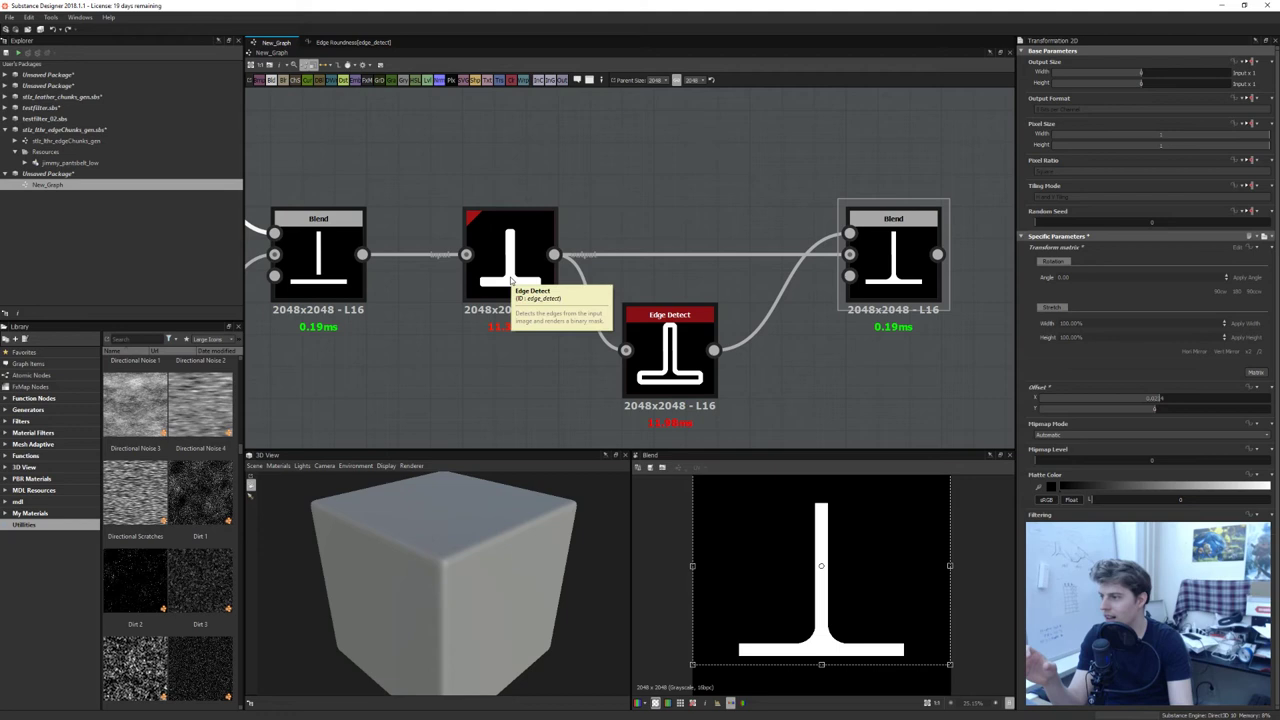
{"action": "double_click", "coordinate": [512, 282]}
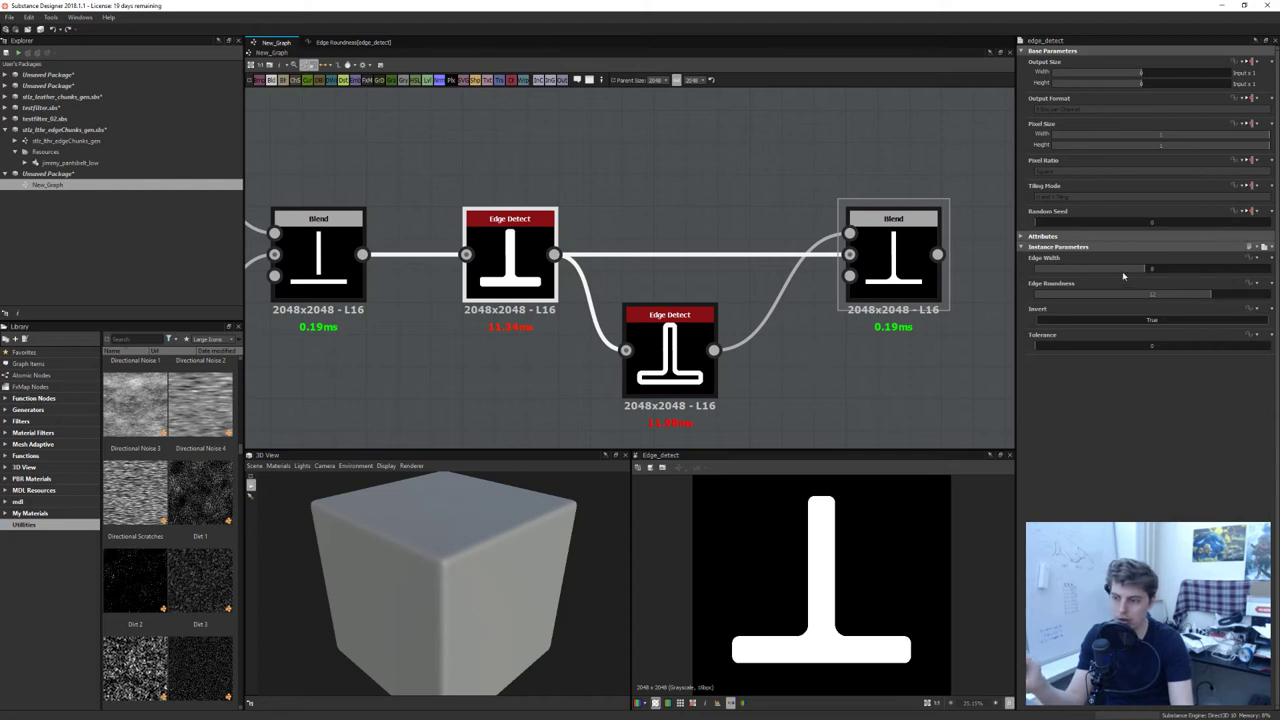
{"action": "left_click_drag", "start_coordinate": [1128, 271], "coordinate": [1147, 290]}
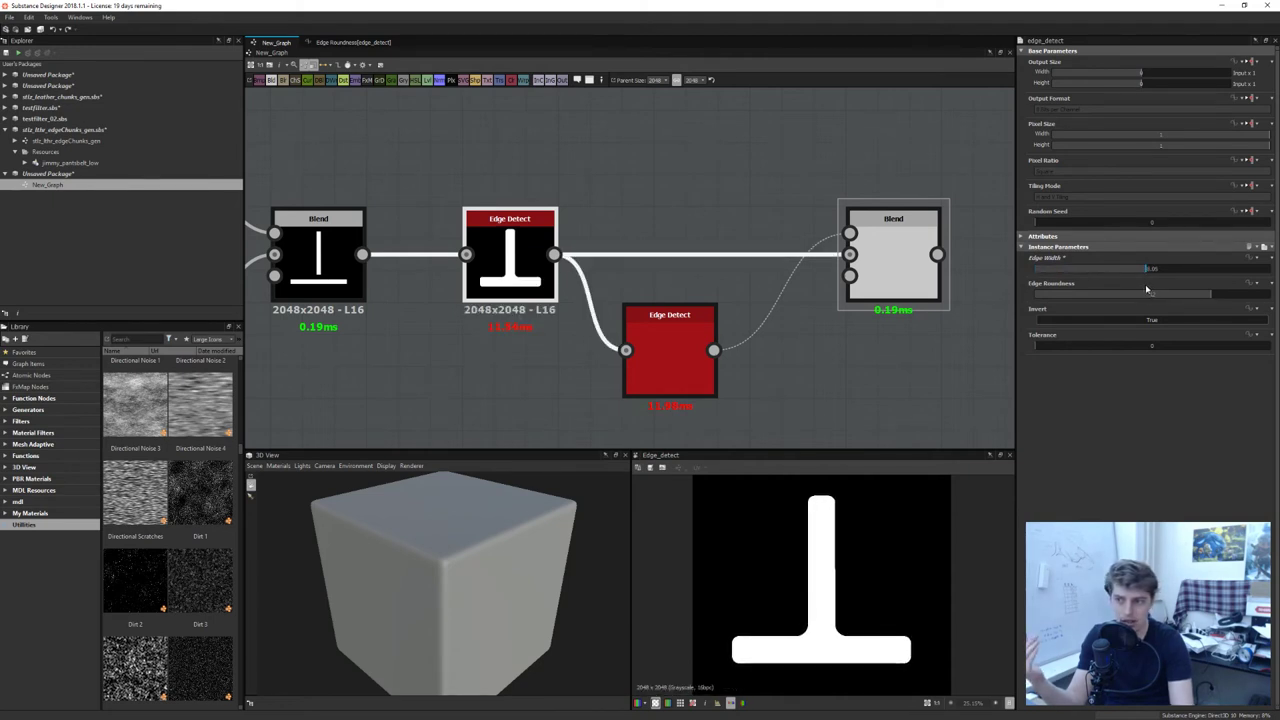
{"action": "double_click", "coordinate": [1148, 268]}
{"action": "key", "text": "Return"}
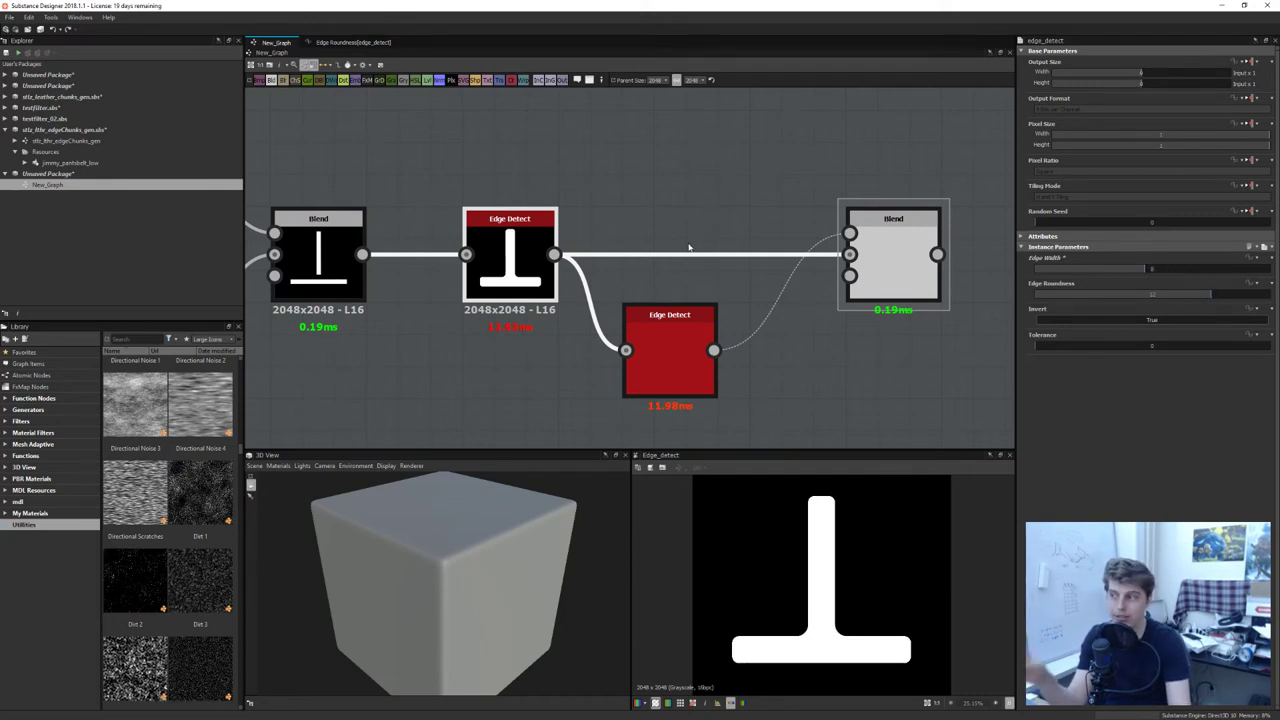
Lower the first Edge Detect's Edge Roundness to 0, try an Edge Width of about 2.85, and set the width back to 8
{"action": "left_click_drag", "start_coordinate": [1204, 296], "coordinate": [1026, 309]}
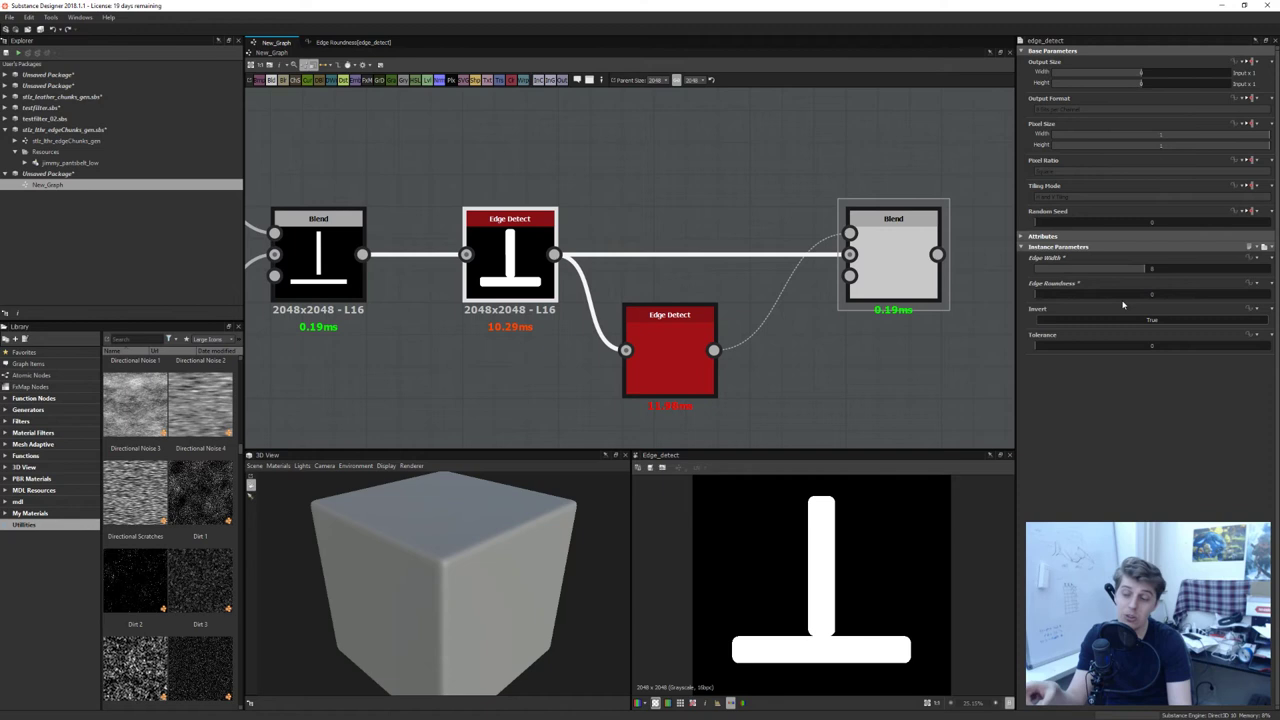
{"action": "left_click_drag", "start_coordinate": [1143, 270], "coordinate": [1063, 282]}
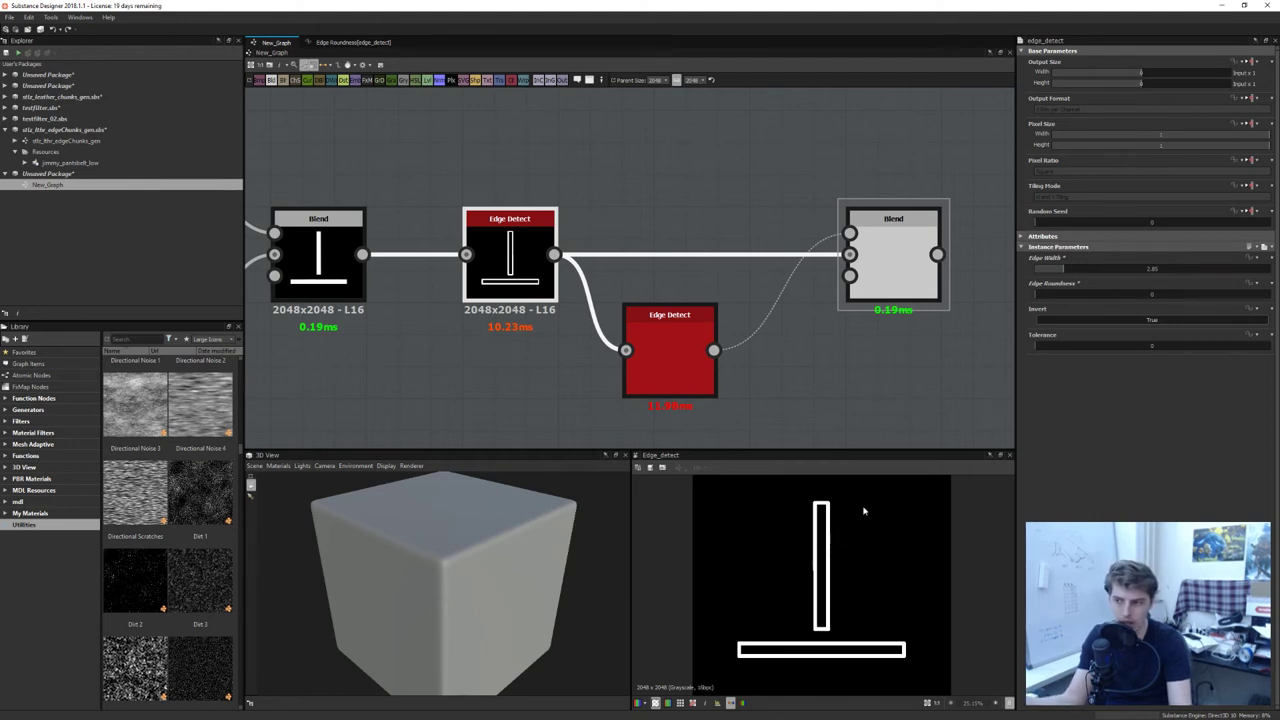
{"action": "left_click_drag", "start_coordinate": [1126, 265], "coordinate": [1150, 273]}
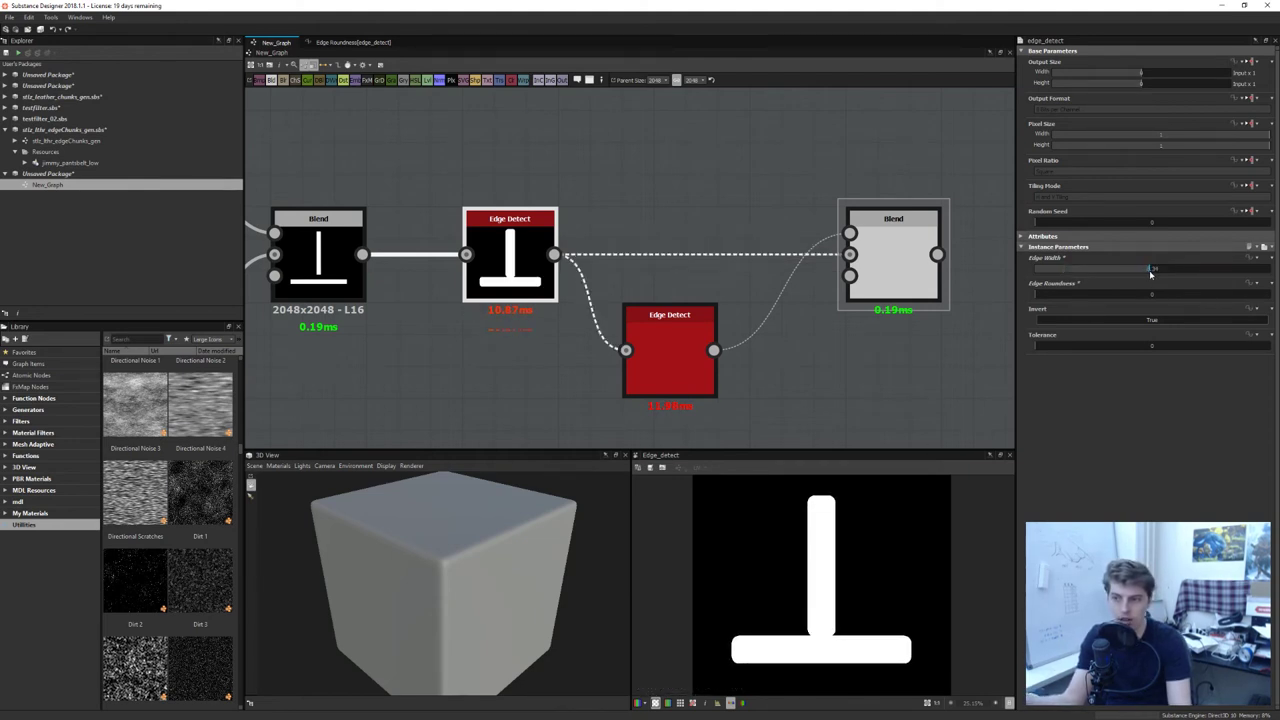
{"action": "double_click", "coordinate": [1150, 268]}
{"action": "type", "text": "8"}
{"action": "key", "text": "Return"}
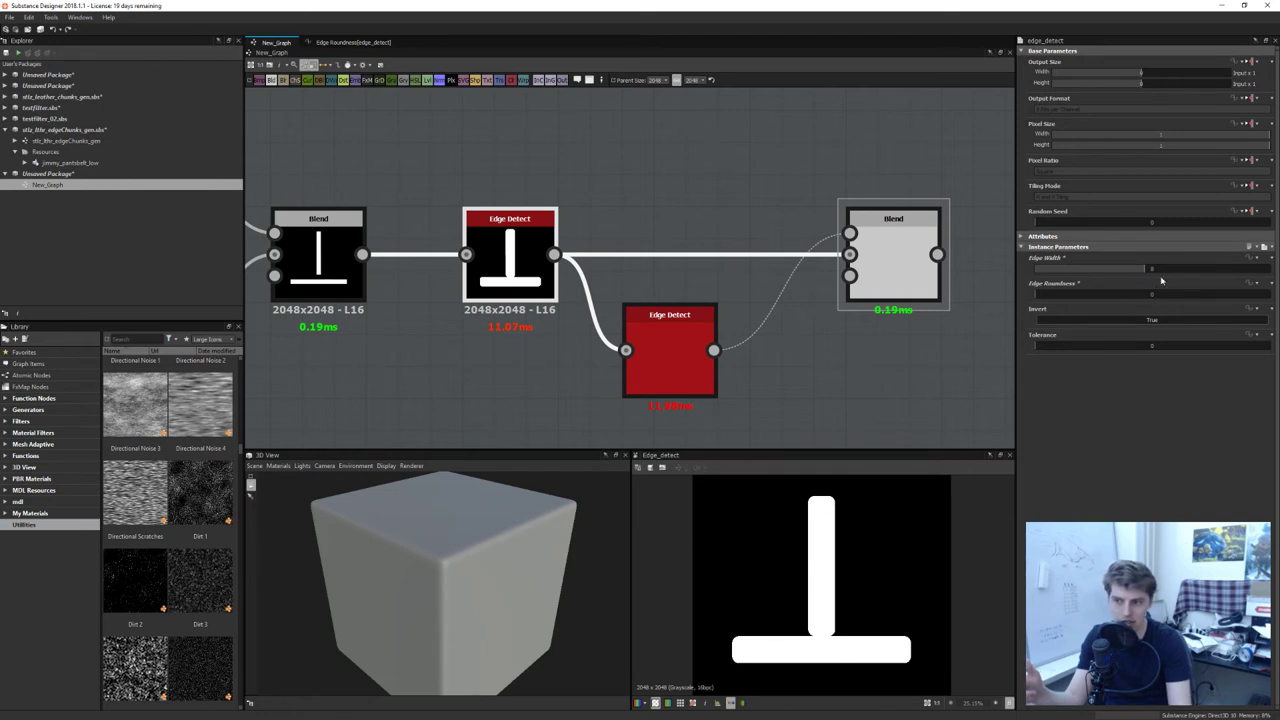
Raise the first Edge Detect's Edge Roundness to 12, inspect the bars' inner corners up close, and try a roundness of about 3.68
{"action": "left_click_drag", "start_coordinate": [1145, 297], "coordinate": [1203, 298]}
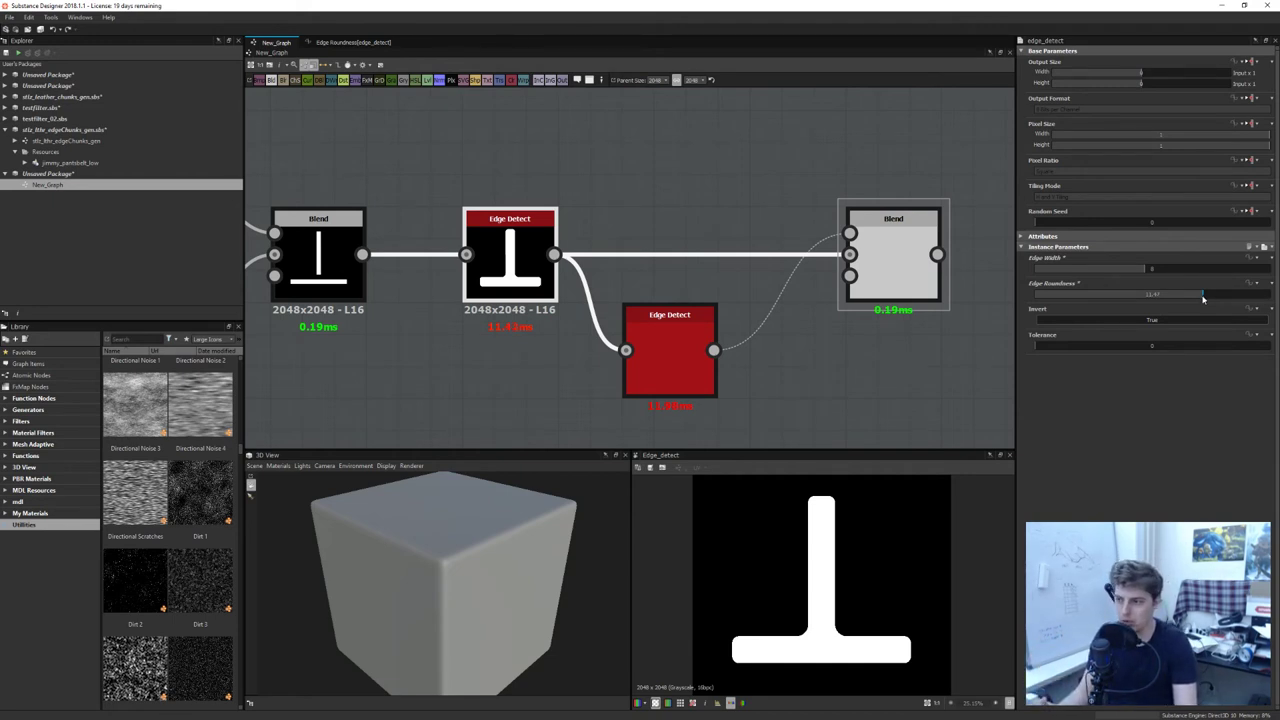
{"action": "left_click", "coordinate": [1207, 296]}
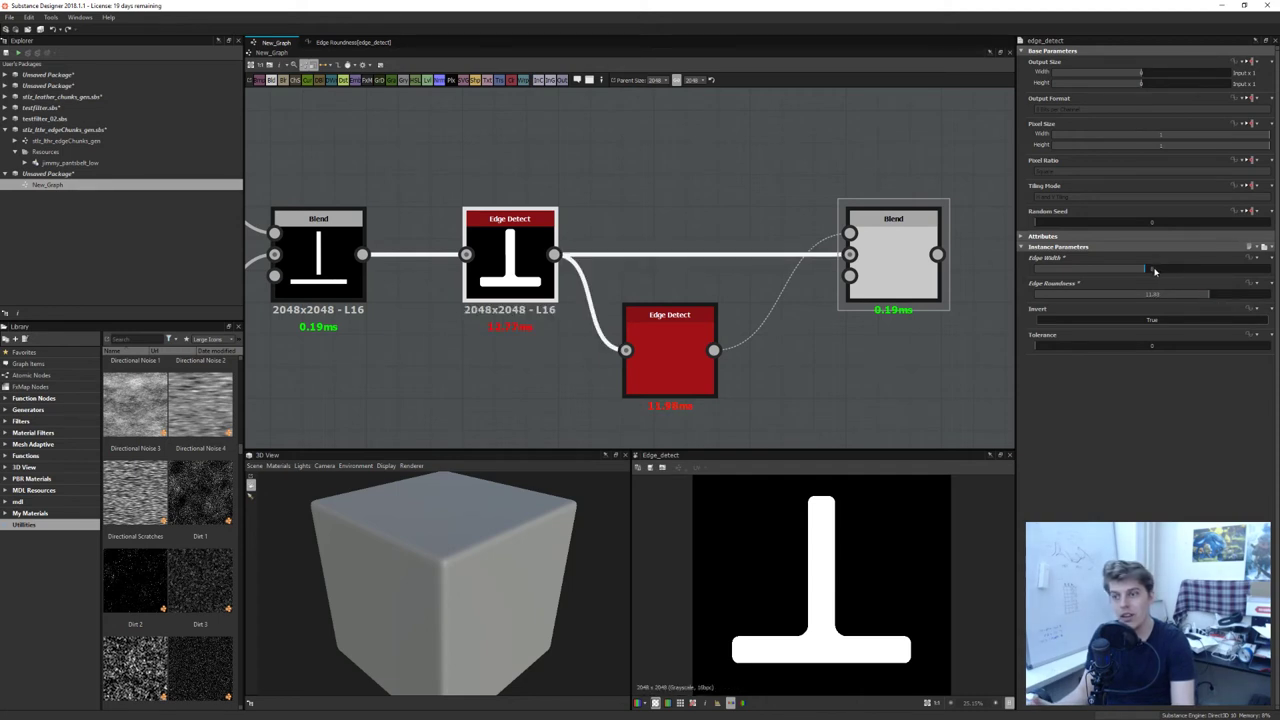
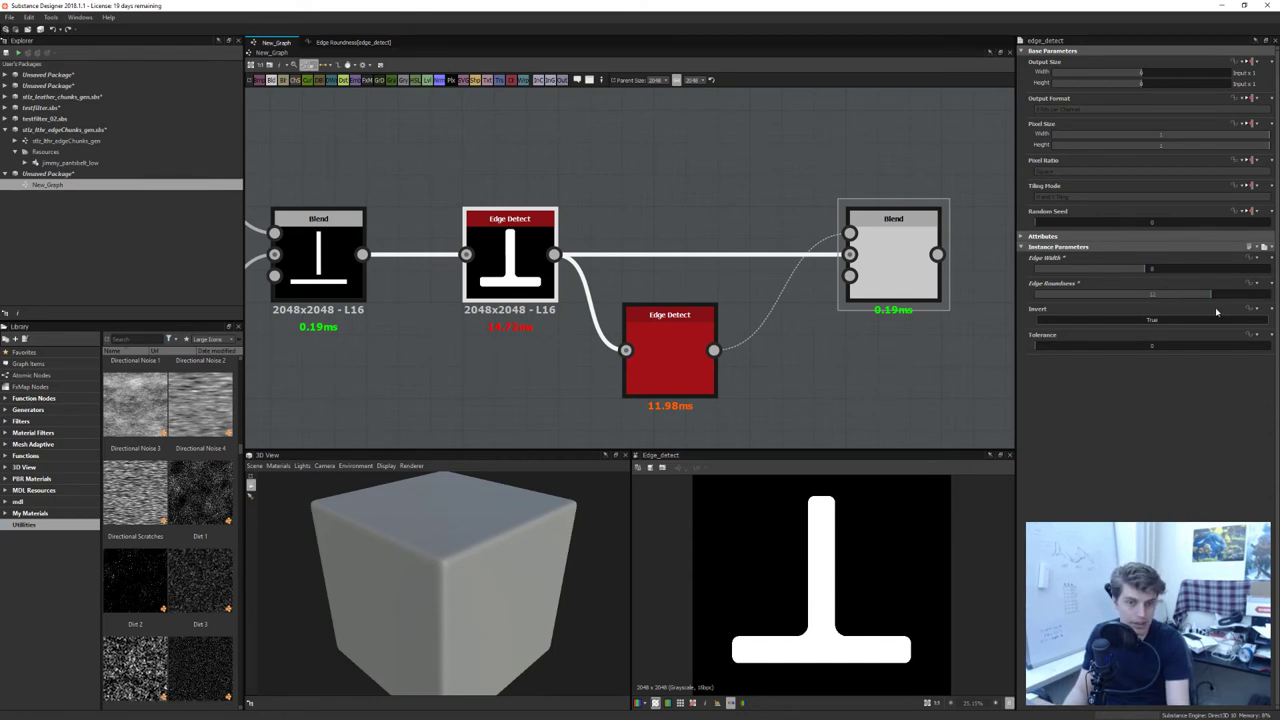
{"action": "middle_click_drag", "start_coordinate": [679, 326], "coordinate": [757, 355]}
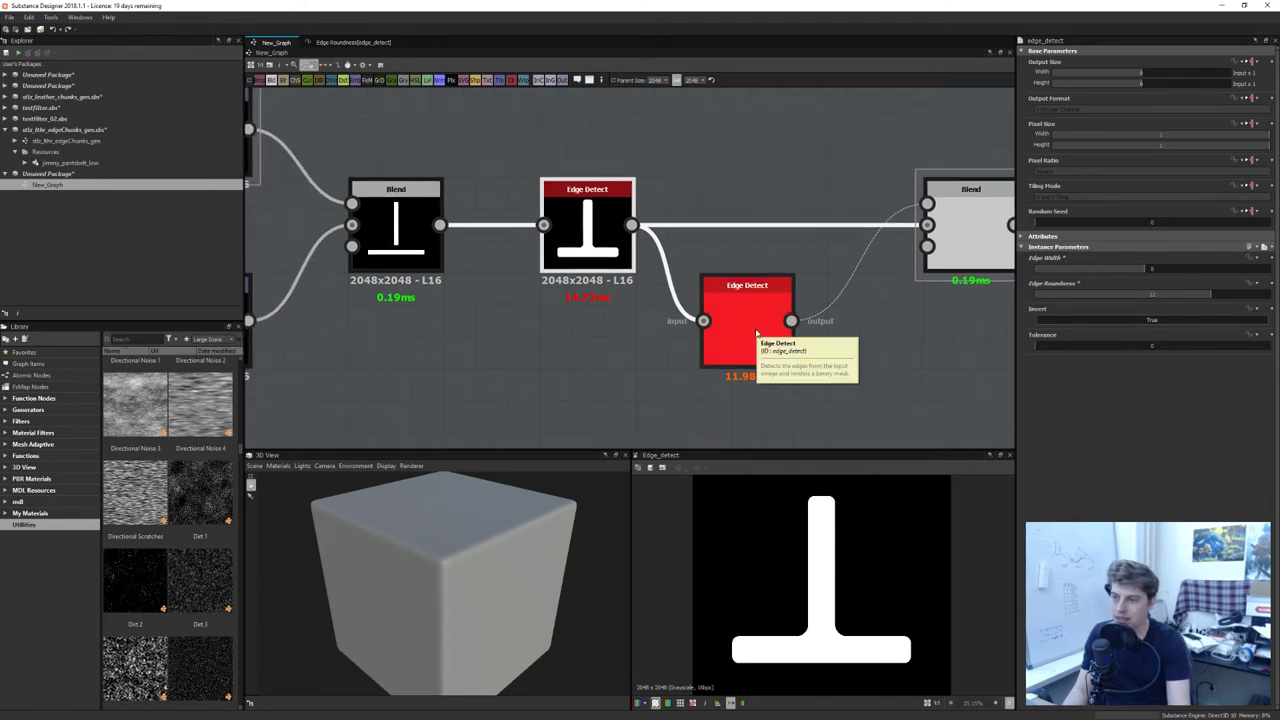
{"action": "scroll", "coordinate": [840, 590], "scroll_direction": "up", "scroll_amount": 6}
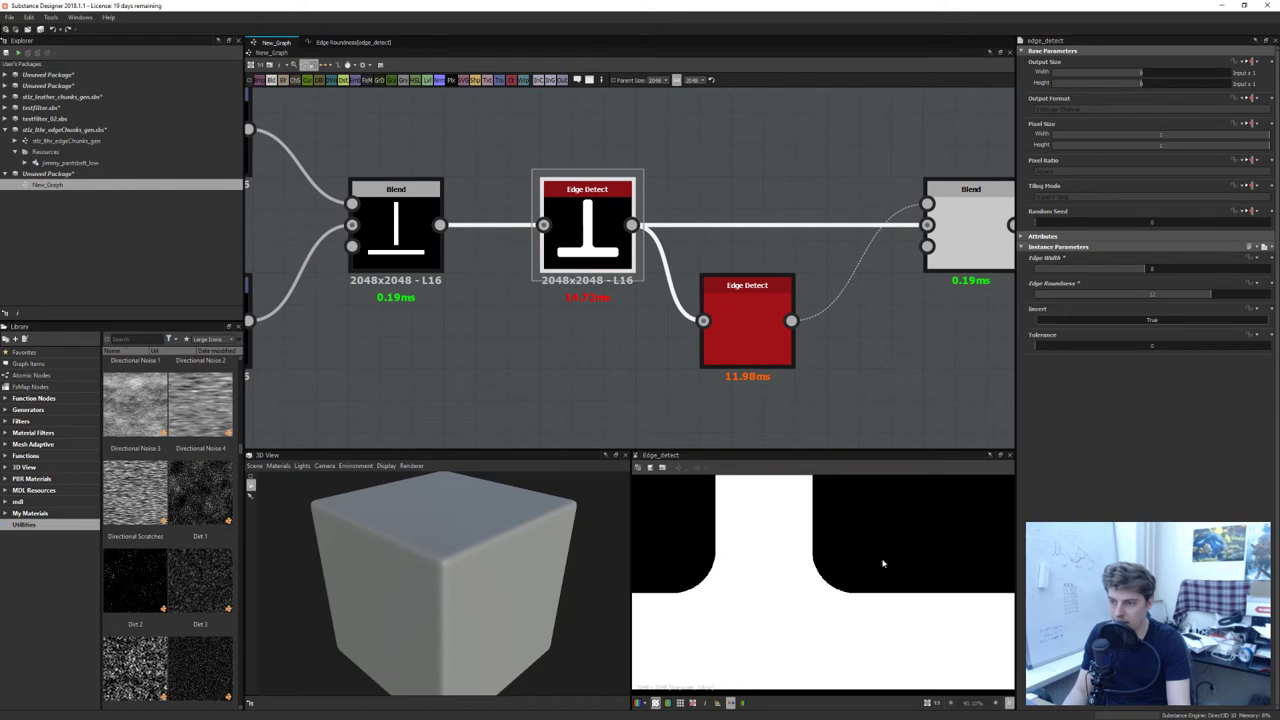
{"action": "left_click_drag", "start_coordinate": [1210, 297], "coordinate": [1090, 307]}
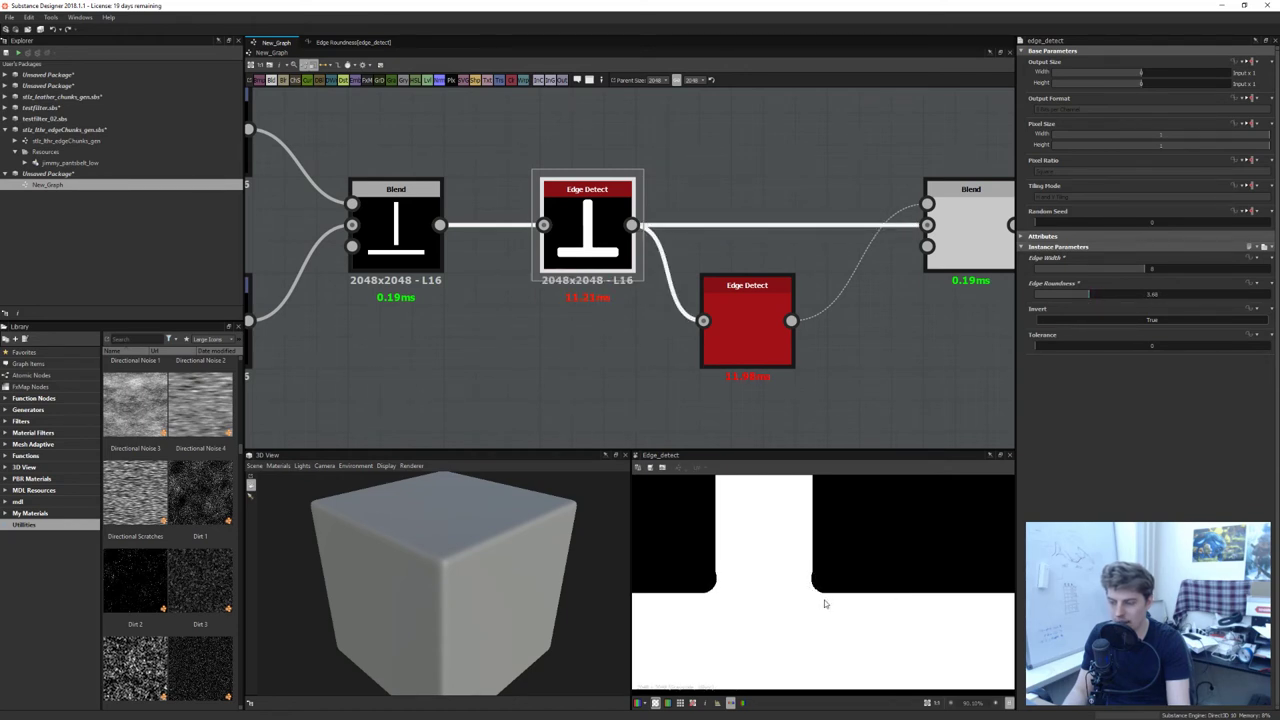
Set the first Edge Detect's Edge Width to 8 and its Edge Roundness to 12
{"action": "left_click_drag", "start_coordinate": [1110, 299], "coordinate": [1147, 281]}
{"action": "left_click", "coordinate": [1148, 270]}
{"action": "type", "text": "8"}
{"action": "key", "text": "Return"}
{"action": "left_click_drag", "start_coordinate": [1148, 293], "coordinate": [1211, 295]}
{"action": "type", "text": "12"}
{"action": "key", "text": "Return"}
Preview the second Edge Detect's outline, compare it with the first Edge Detect, and preview the final subtracting Blend
{"action": "scroll", "coordinate": [844, 578], "scroll_direction": "down", "scroll_amount": 5}
{"action": "middle_click_drag", "start_coordinate": [886, 334], "coordinate": [771, 374]}
{"action": "left_click", "coordinate": [645, 365]}
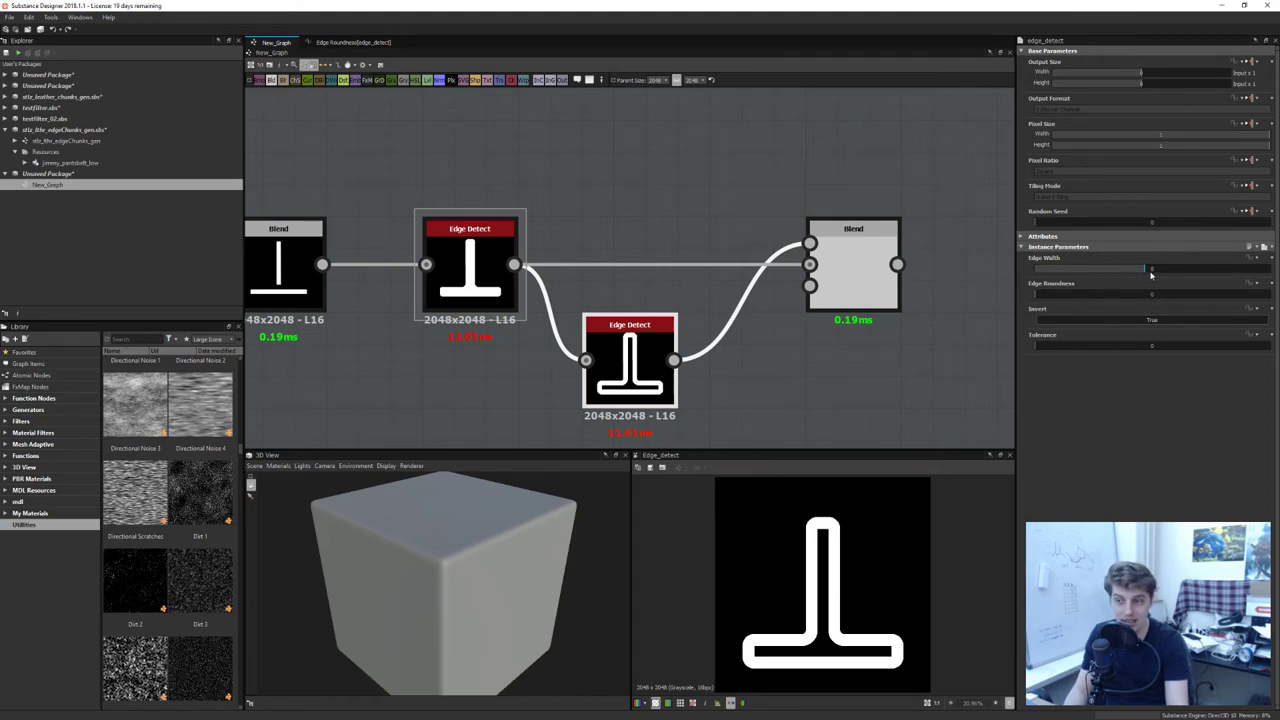
{"action": "double_click", "coordinate": [463, 257]}
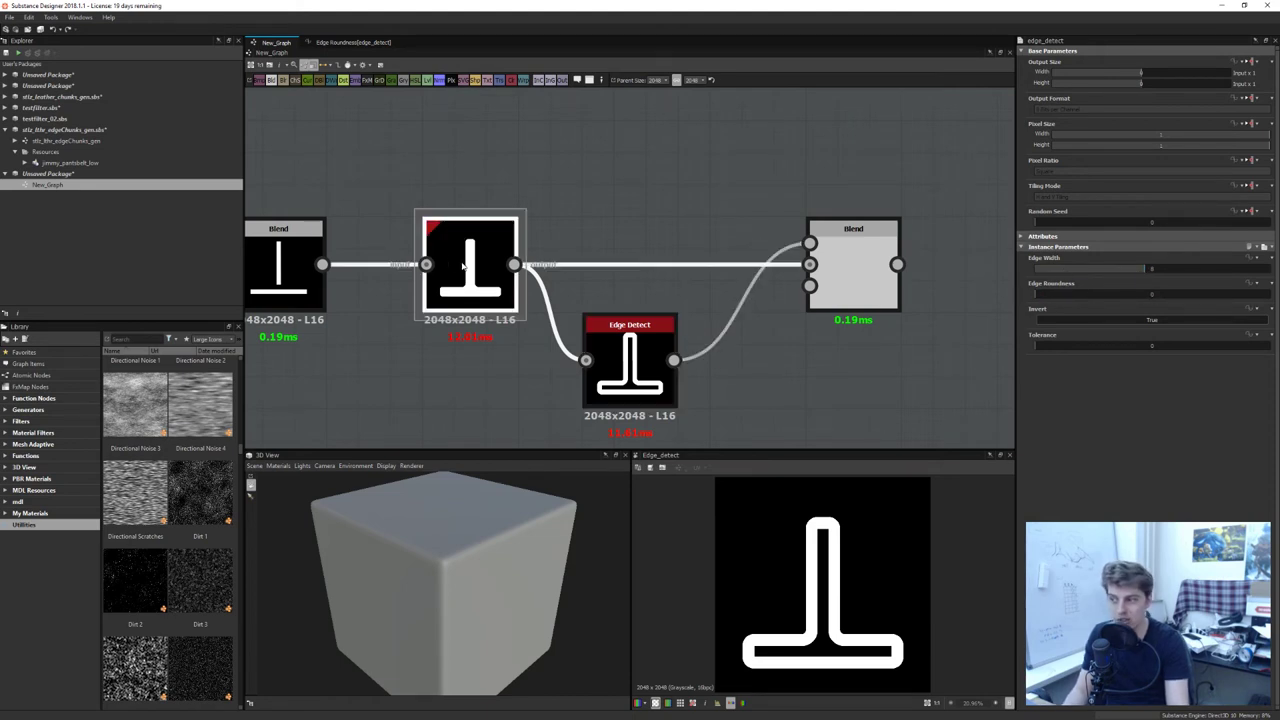
{"action": "double_click", "coordinate": [629, 358]}
{"action": "middle_click_drag", "start_coordinate": [834, 385], "coordinate": [907, 330]}
{"action": "double_click", "coordinate": [926, 211]}
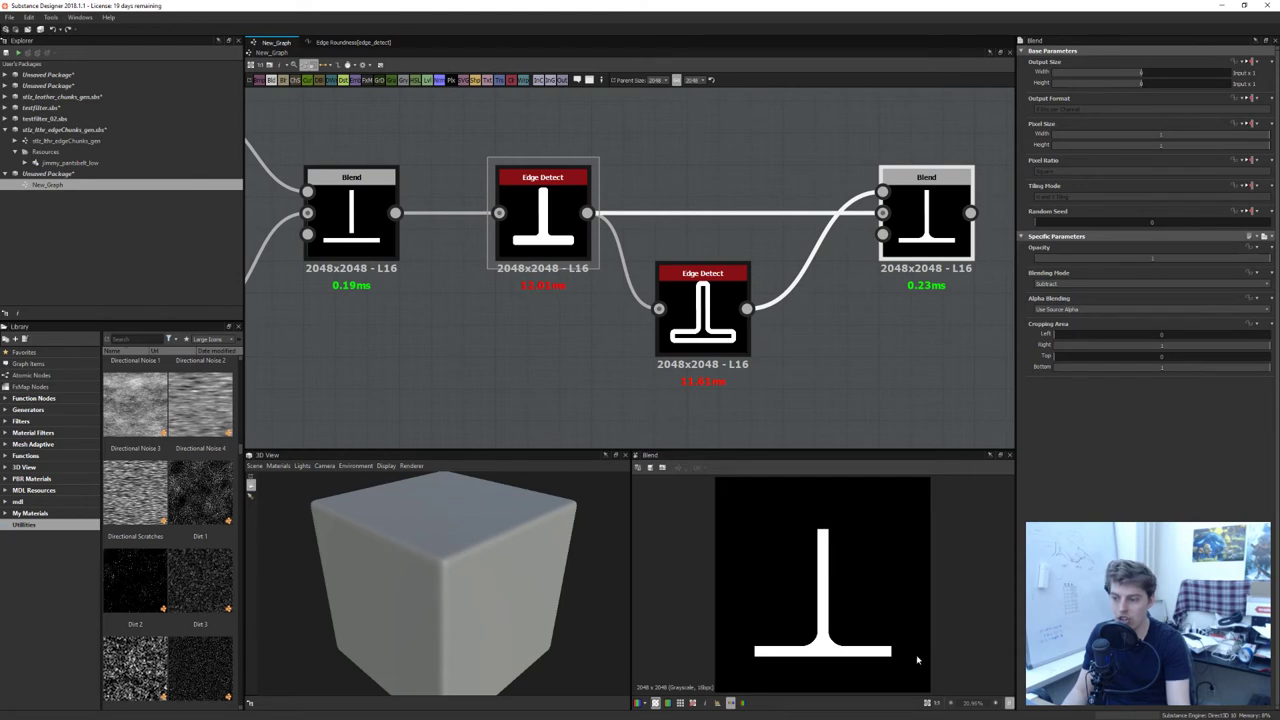
Compare the original bars from the first Blend with the final Blend and the outputs of both Edge Detect nodes
{"action": "double_click", "coordinate": [357, 228]}
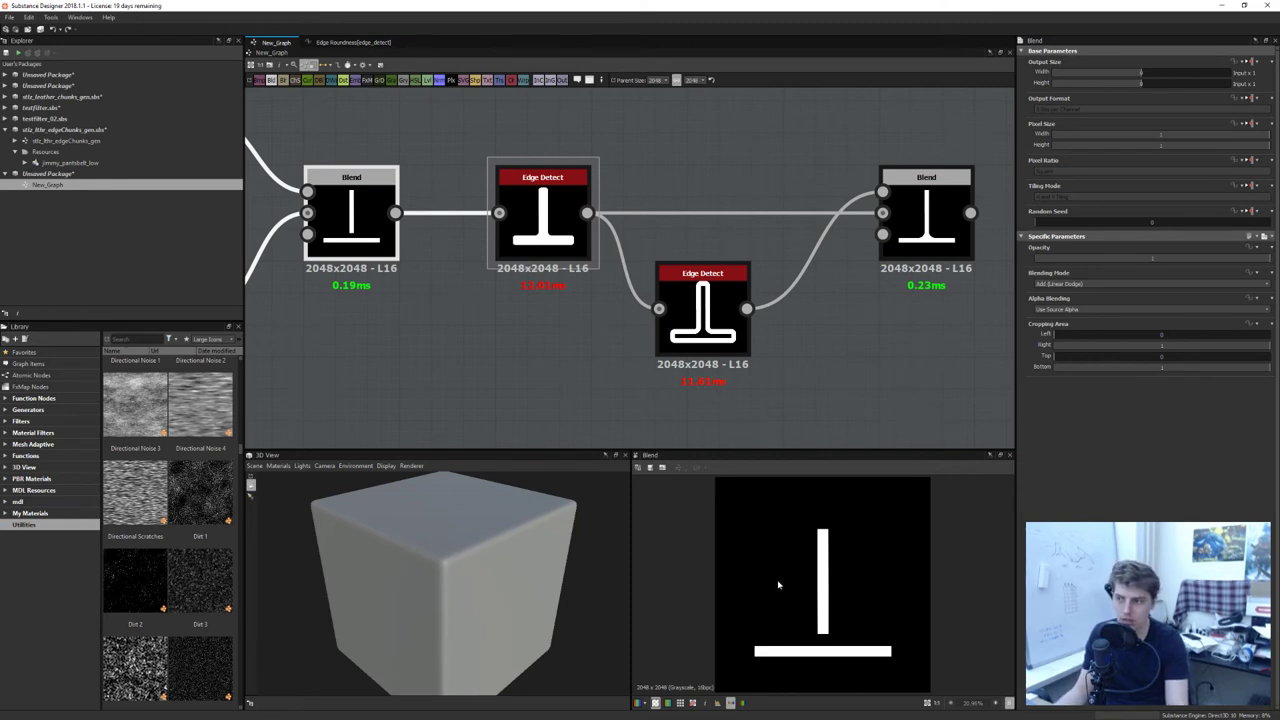
{"action": "double_click", "coordinate": [714, 300]}
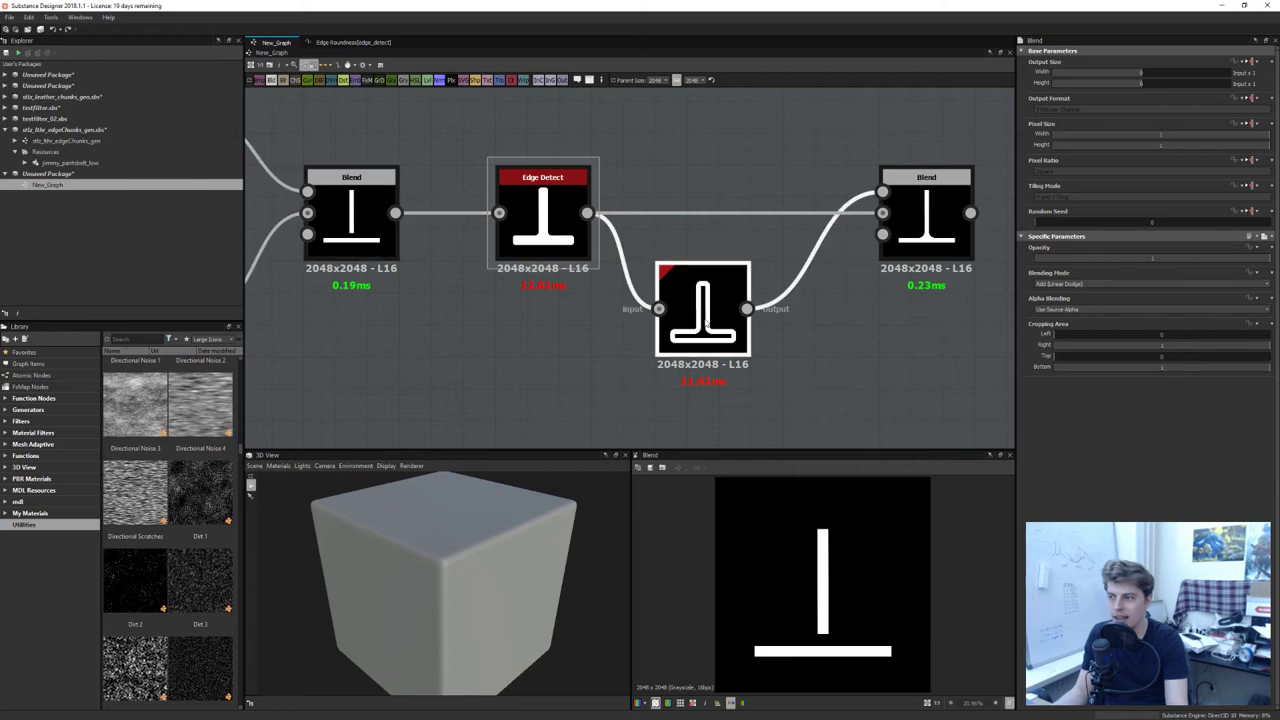
{"action": "double_click", "coordinate": [937, 214]}
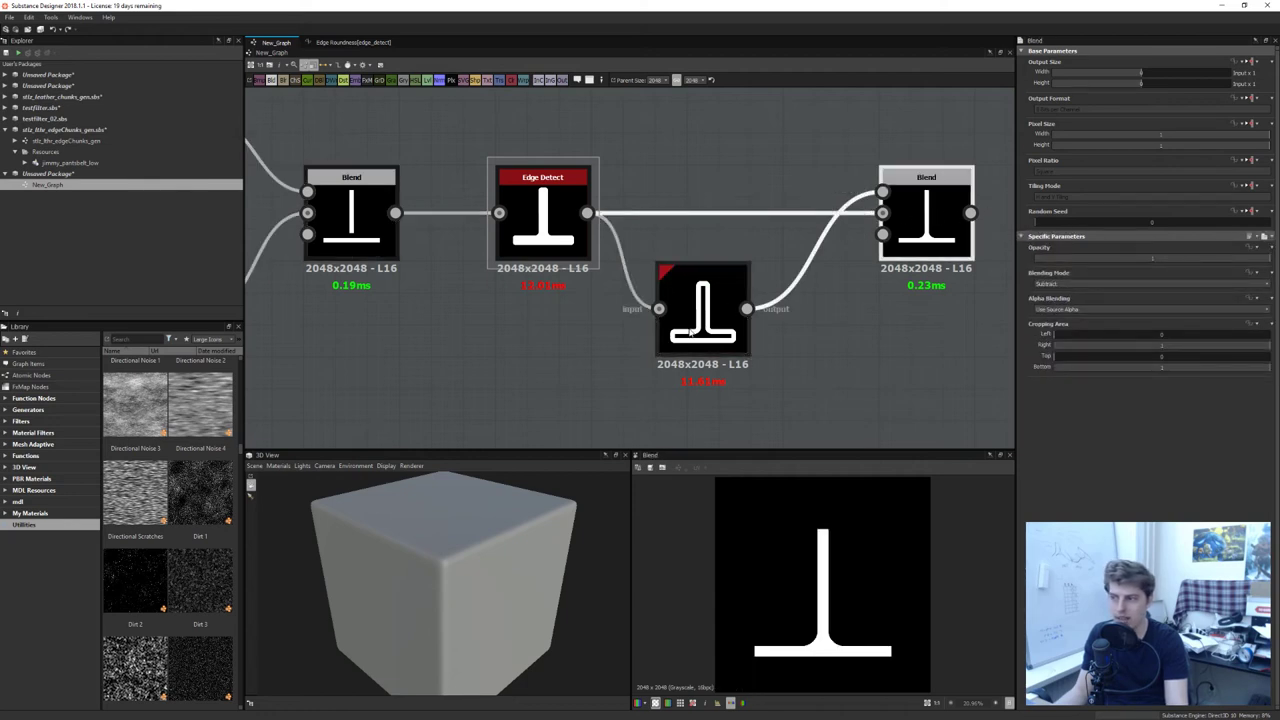
{"action": "double_click", "coordinate": [666, 282]}
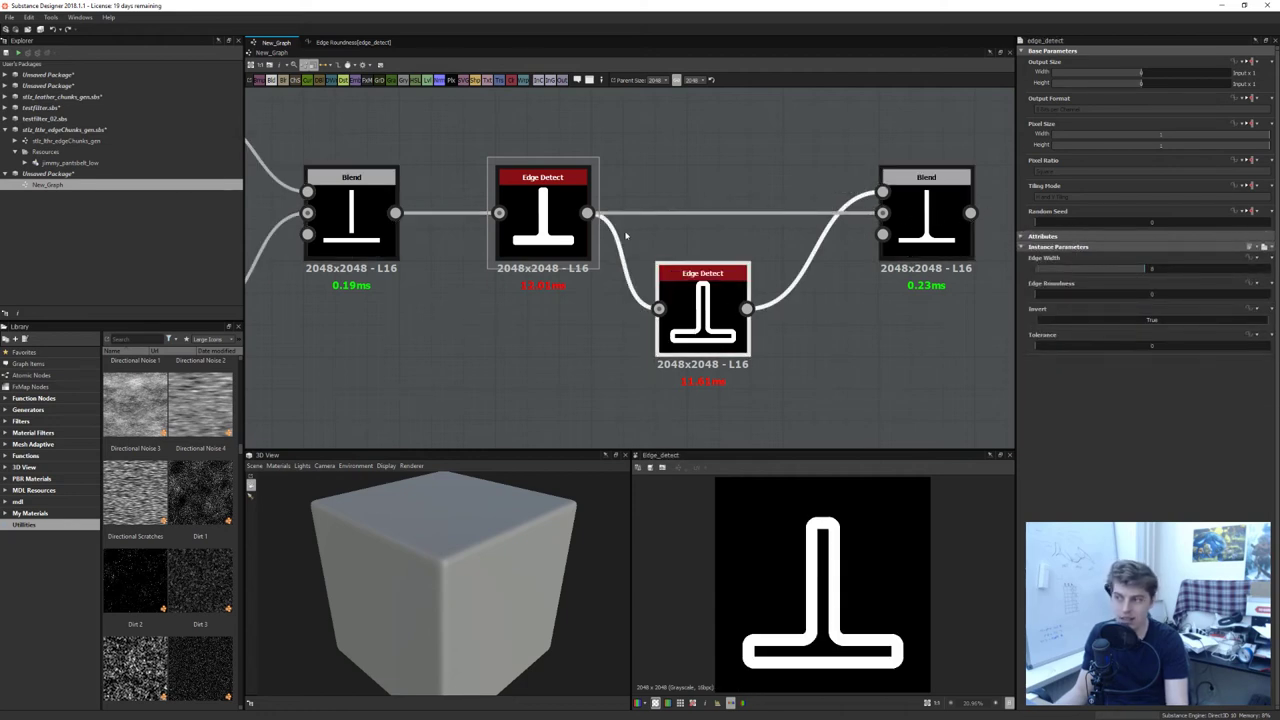
{"action": "double_click", "coordinate": [545, 205]}
Try larger and smaller Edge Widths on the second Edge Detect against the final Blend's preview, and restore the width to 8
{"action": "double_click", "coordinate": [678, 290]}
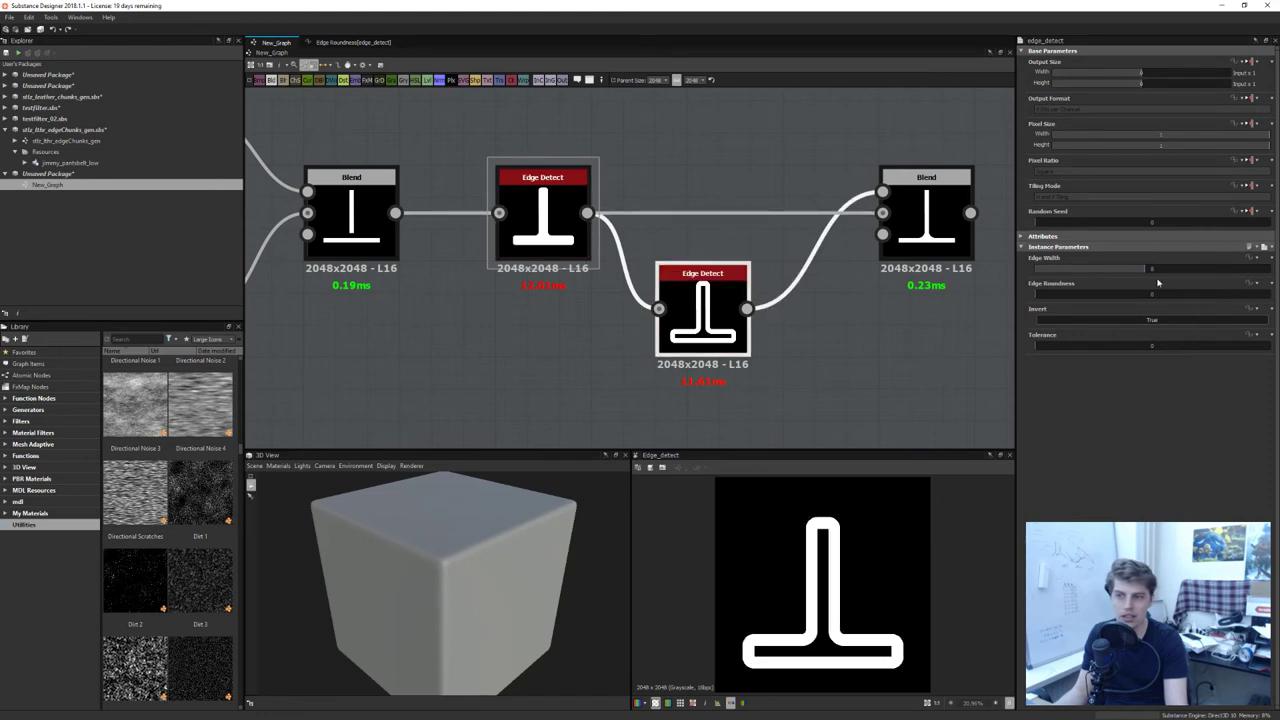
{"action": "left_click", "coordinate": [914, 233]}
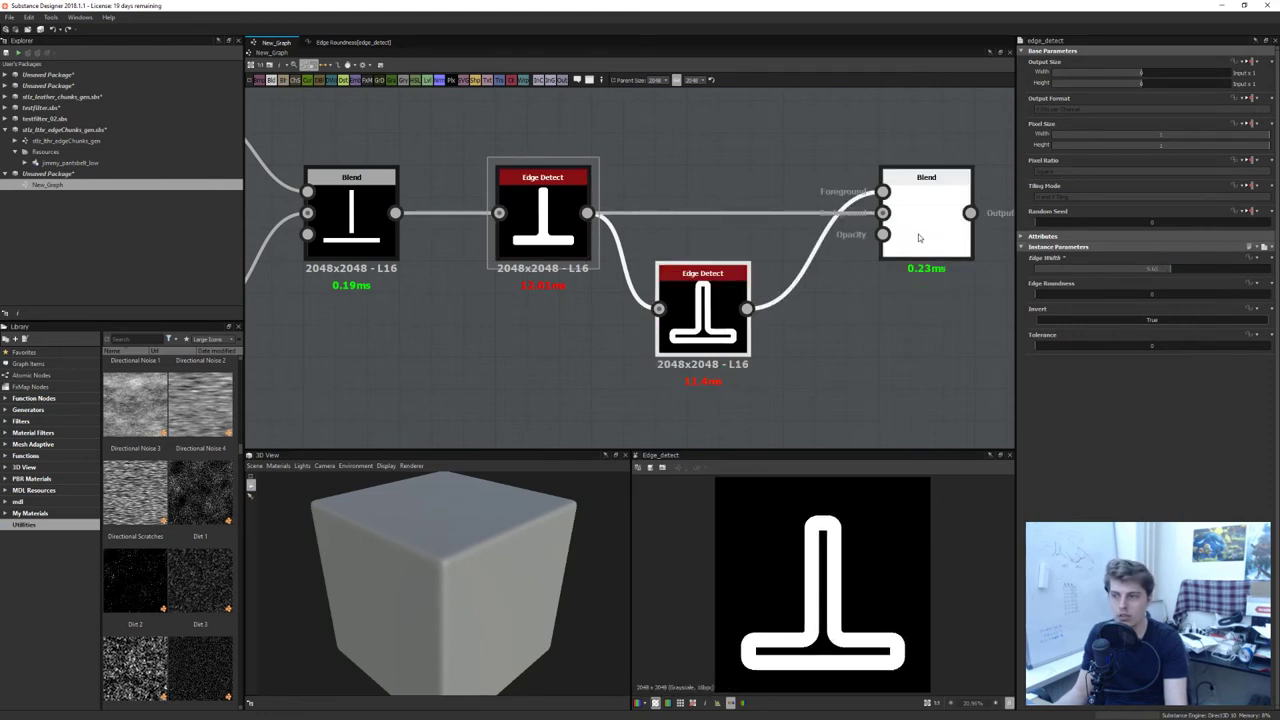
{"action": "double_click", "coordinate": [914, 233]}
{"action": "left_click", "coordinate": [663, 277]}
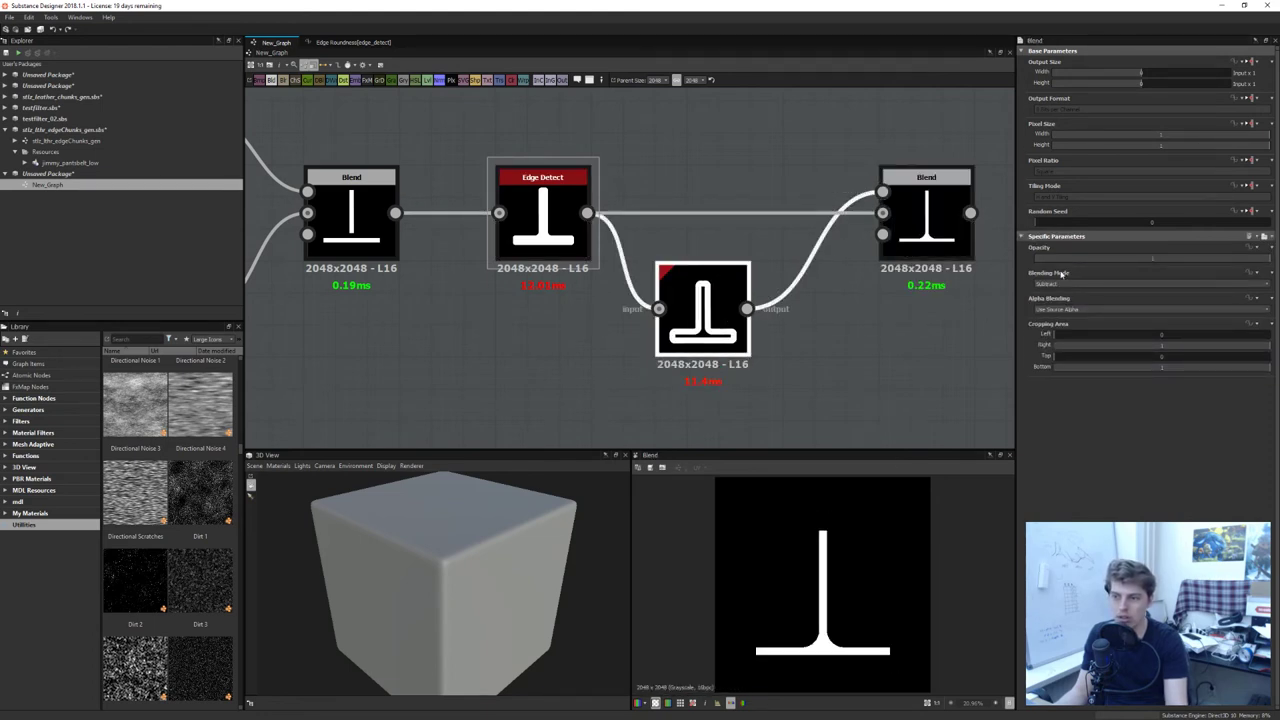
{"action": "left_click", "coordinate": [1100, 270]}
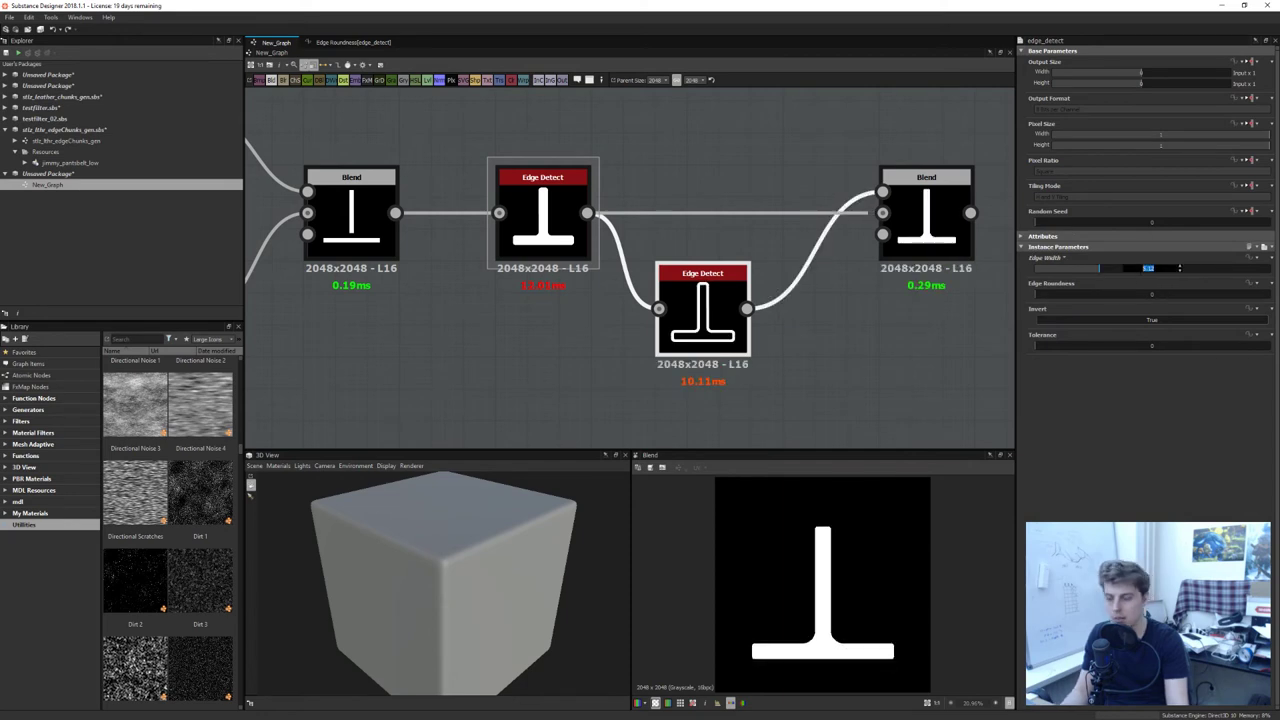
{"action": "left_click", "coordinate": [1145, 270]}
Try a slightly larger Edge Width on the first Edge Detect with the final Blend previewed, and restore it to 8
{"action": "scroll", "coordinate": [700, 340], "scroll_direction": "down", "scroll_amount": 1}
{"action": "scroll", "coordinate": [700, 340], "scroll_direction": "down", "scroll_amount": 2}
{"action": "middle_click_drag", "start_coordinate": [664, 363], "coordinate": [792, 321]}
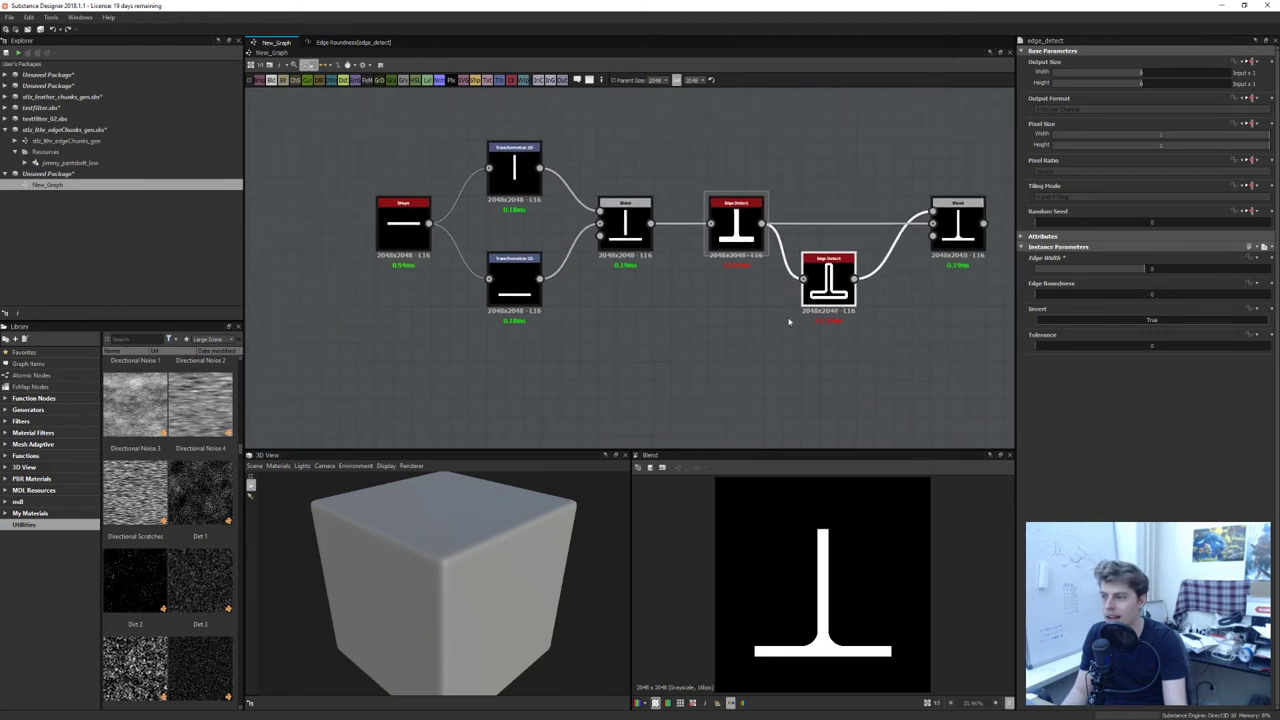
{"action": "middle_click_drag", "start_coordinate": [652, 307], "coordinate": [571, 334]}
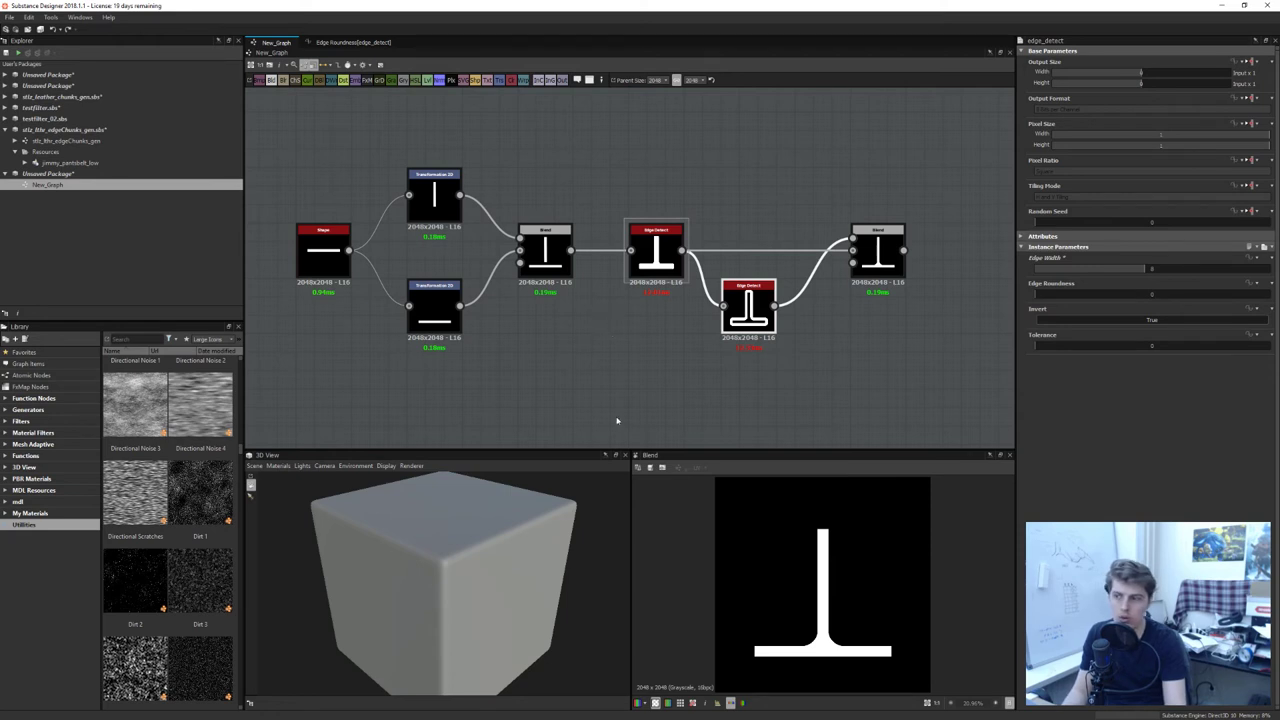
{"action": "middle_click_drag", "start_coordinate": [826, 360], "coordinate": [875, 356]}
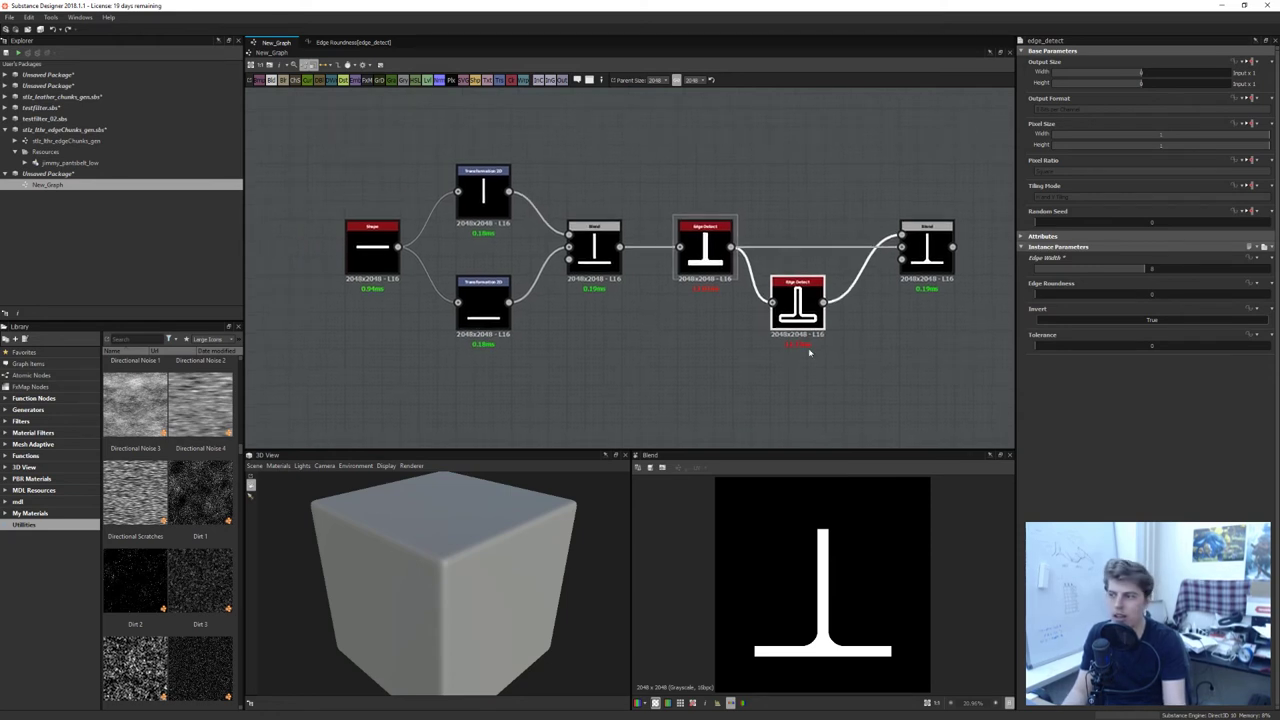
{"action": "left_click", "coordinate": [720, 251]}
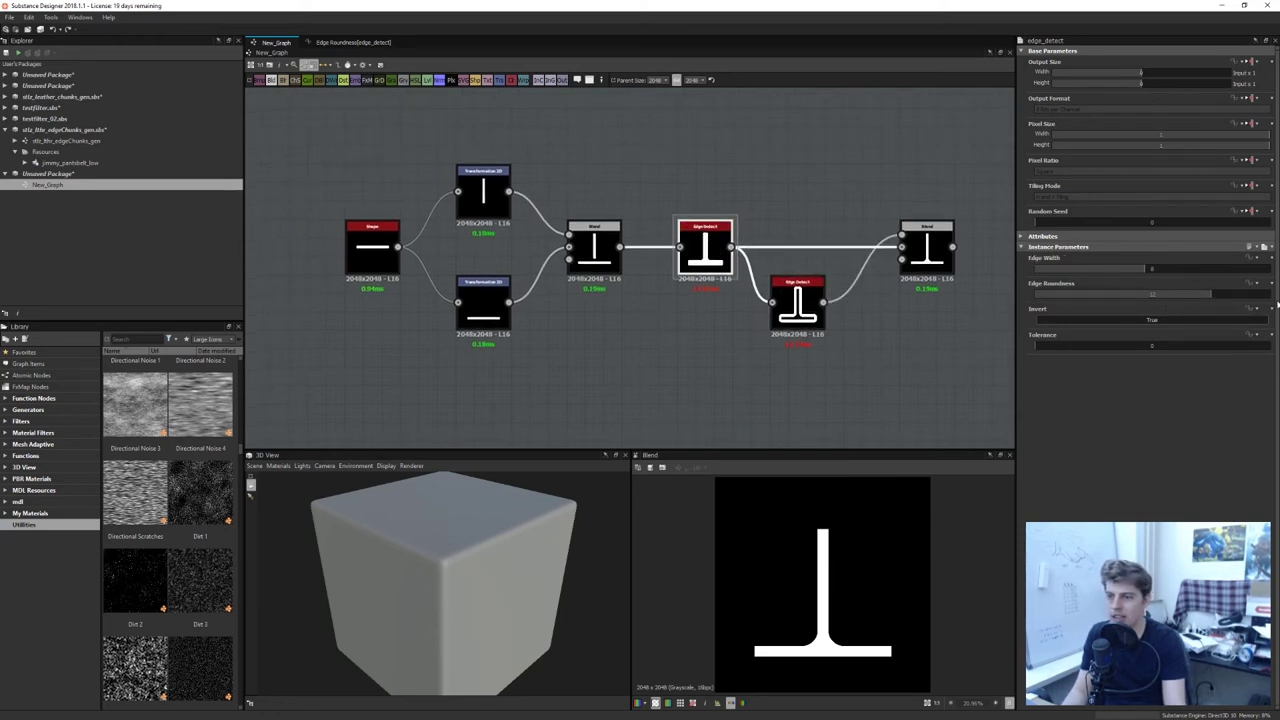
{"action": "mouse_move", "coordinate": [1150, 269]}
{"action": "left_mouse_down"}
{"action": "mouse_move", "coordinate": [1118, 269]}
{"action": "mouse_move", "coordinate": [1155, 269]}
{"action": "left_mouse_up"}
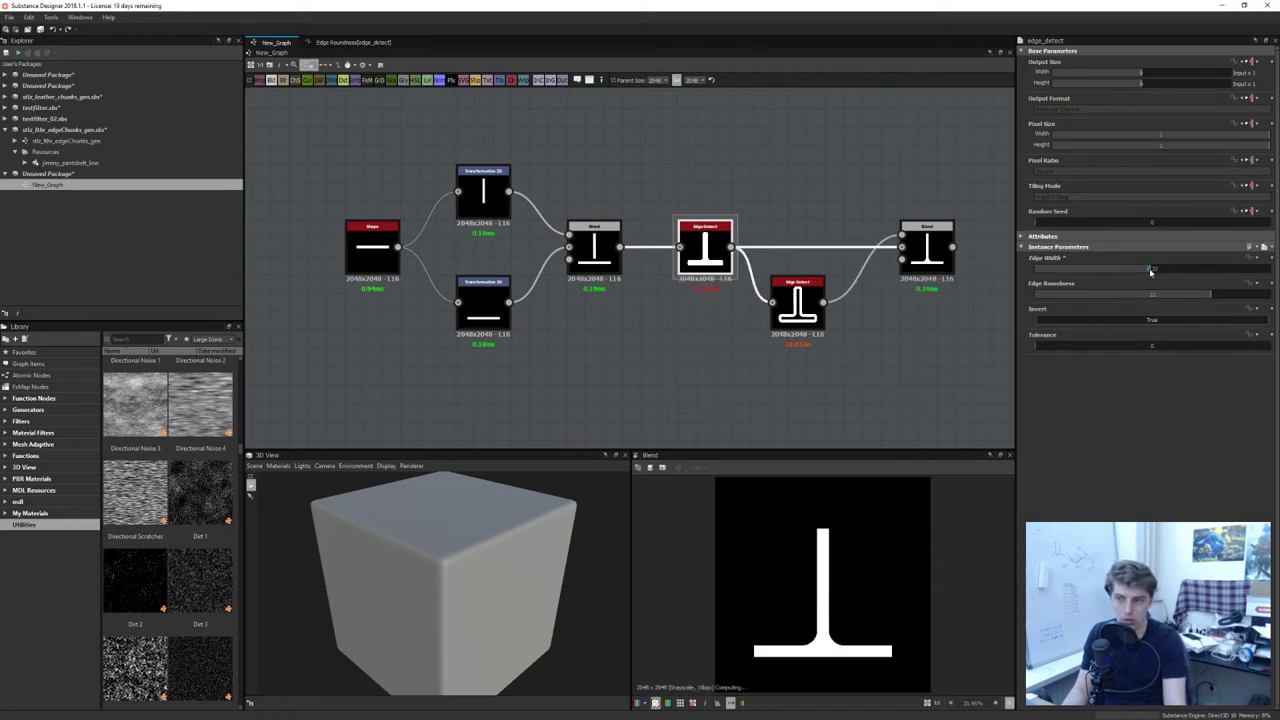
{"action": "double_click", "coordinate": [1175, 268]}
{"action": "type", "text": "8"}
{"action": "key", "text": "Return"}
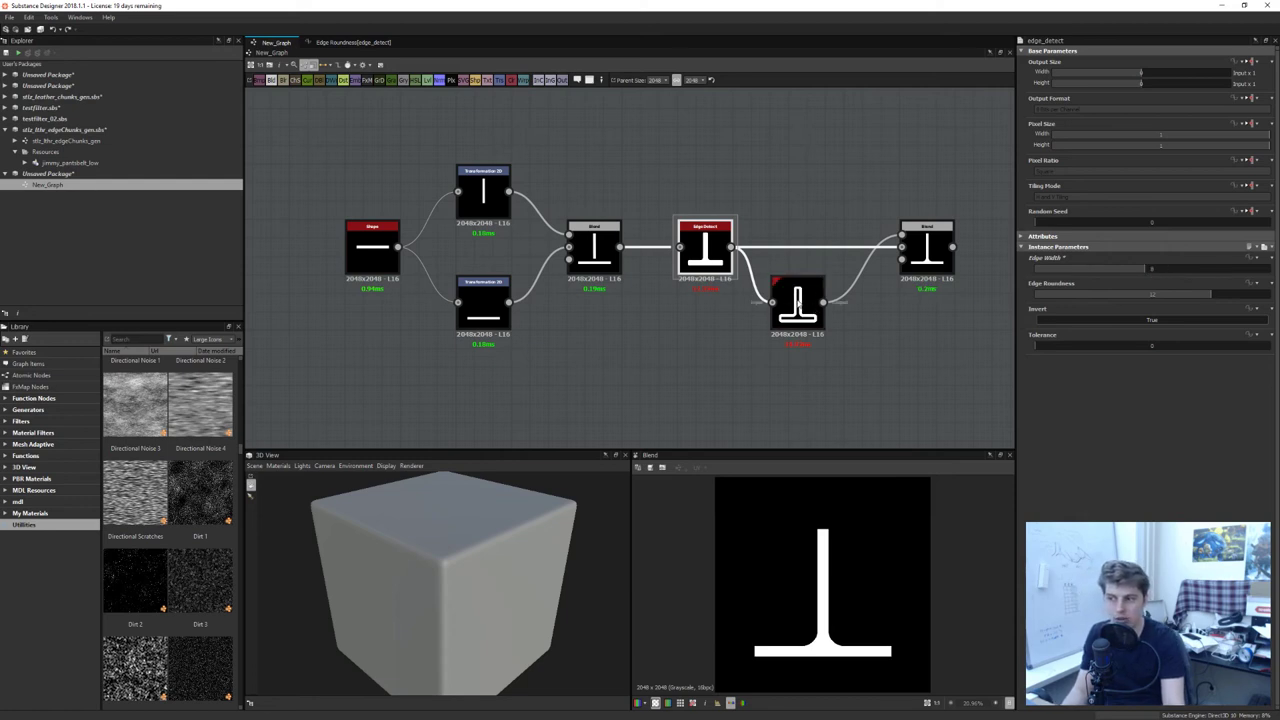
Review the parameters of the second Edge Detect node and the final subtracting Blend
{"action": "left_click", "coordinate": [798, 300]}
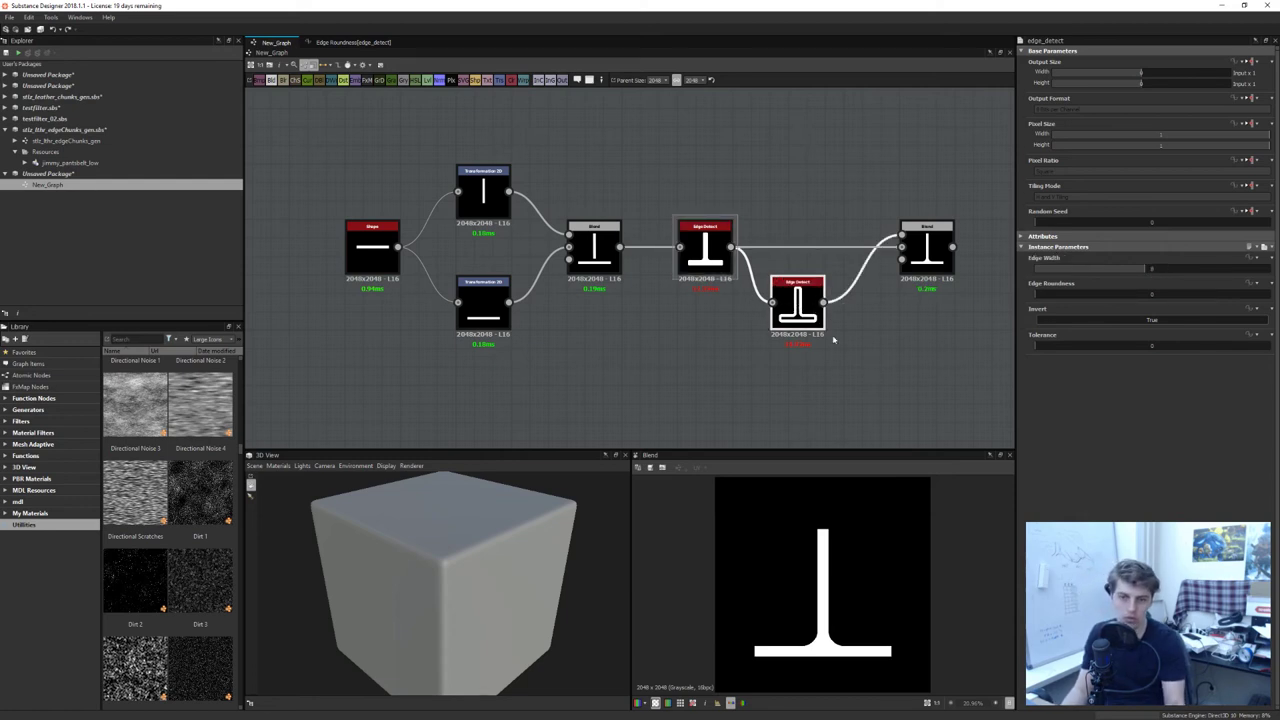
{"action": "left_click", "coordinate": [922, 253]}
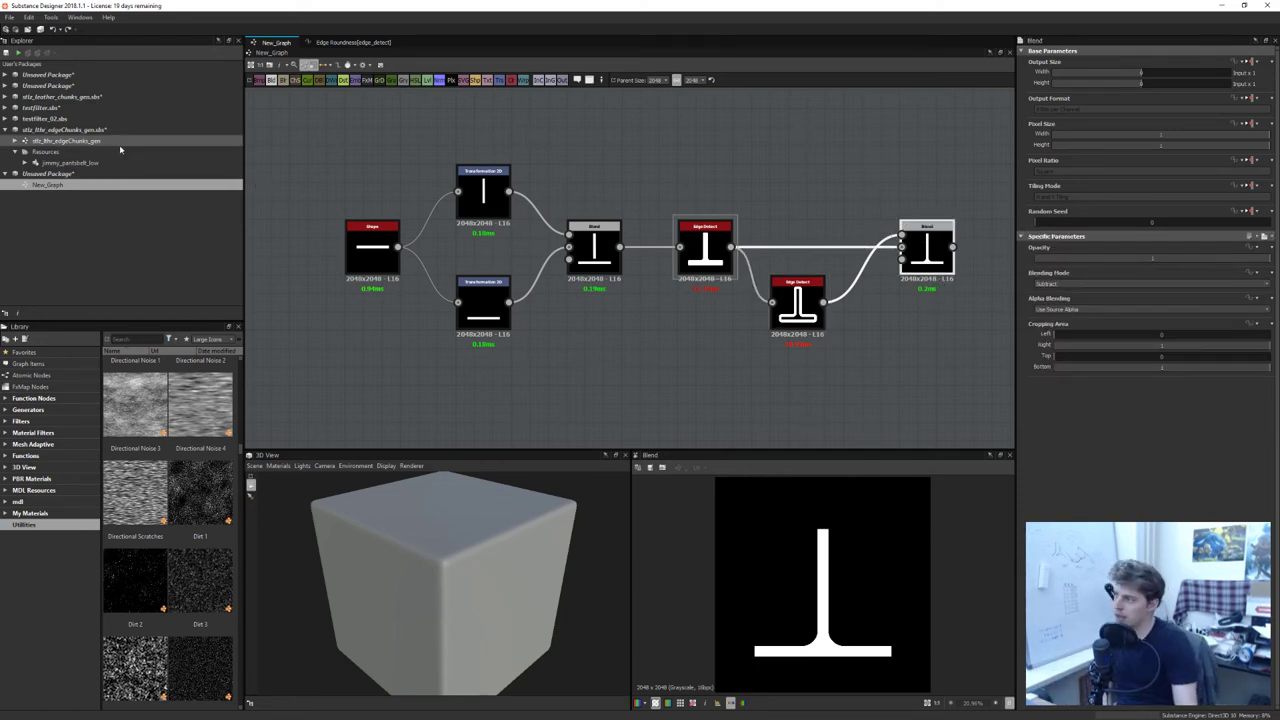
{"action": "middle_click_drag", "start_coordinate": [658, 319], "coordinate": [642, 372]}
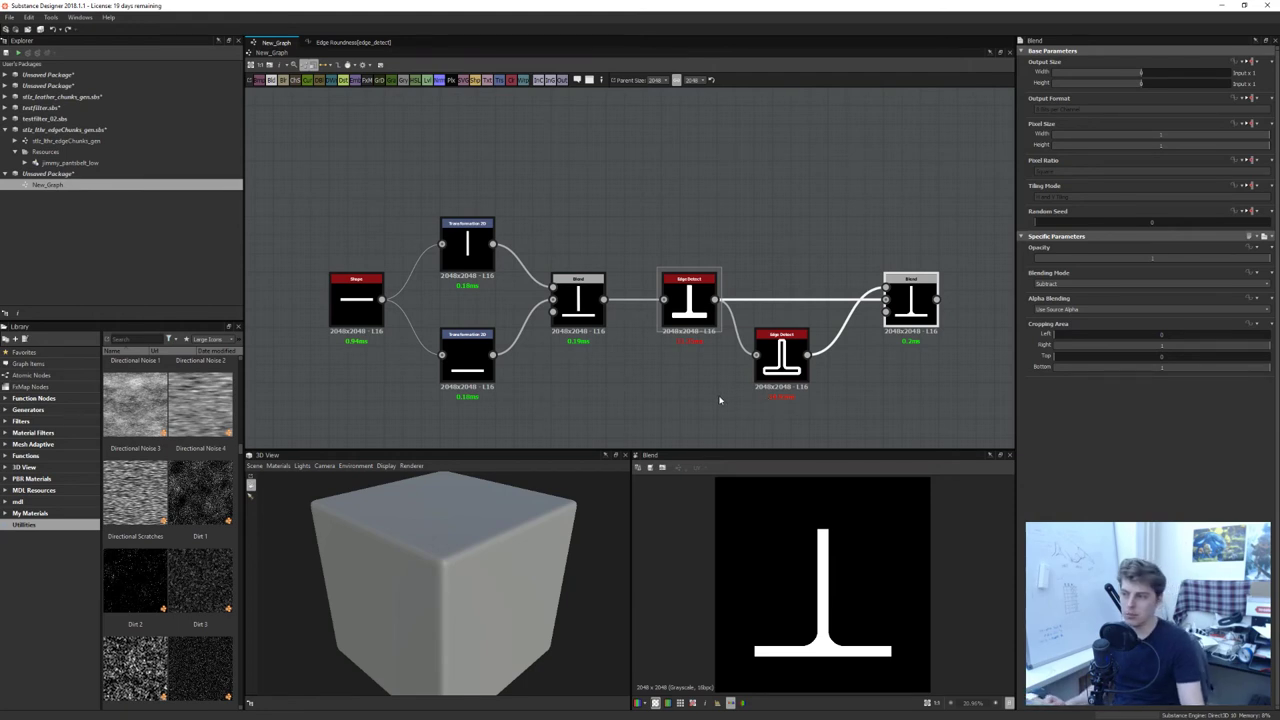
Show the jimmy_pantsbelt_low mesh in the 3D view and open the stlz_lthr_edgeChunks_gen graph around its Tile Sampler
{"action": "double_click", "coordinate": [70, 162]}
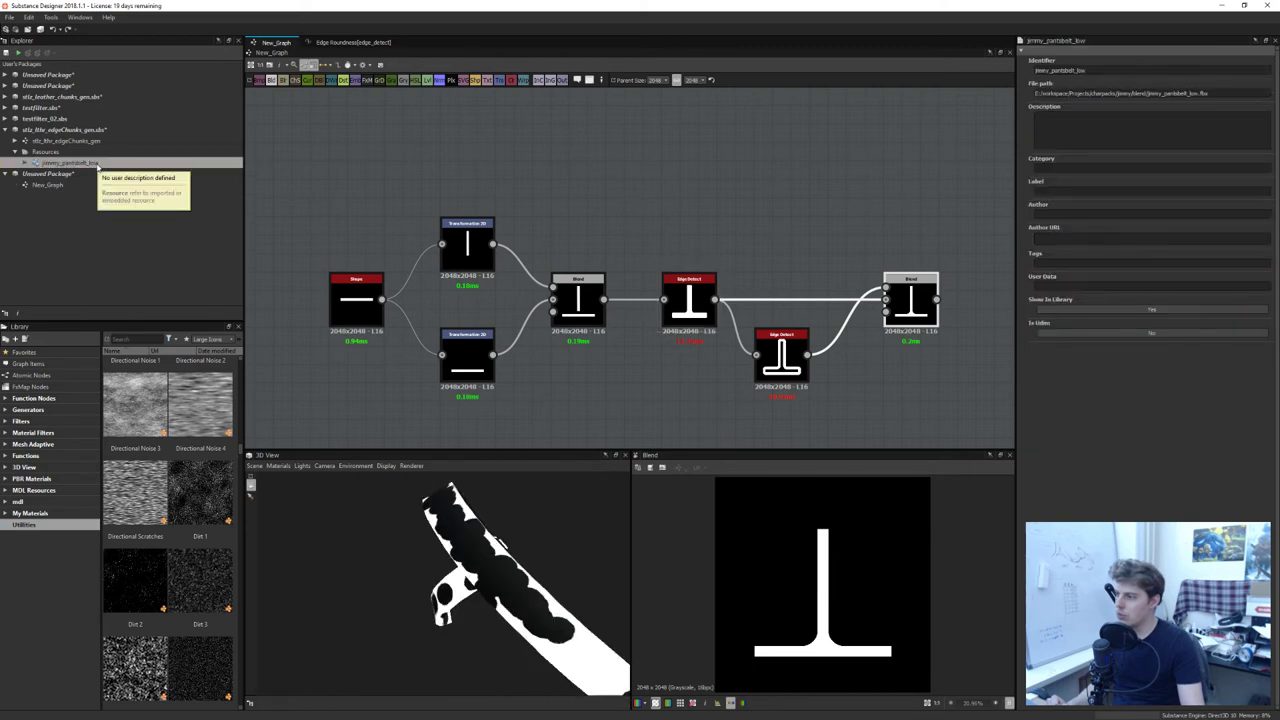
{"action": "left_click_drag", "start_coordinate": [552, 577], "coordinate": [600, 540]}
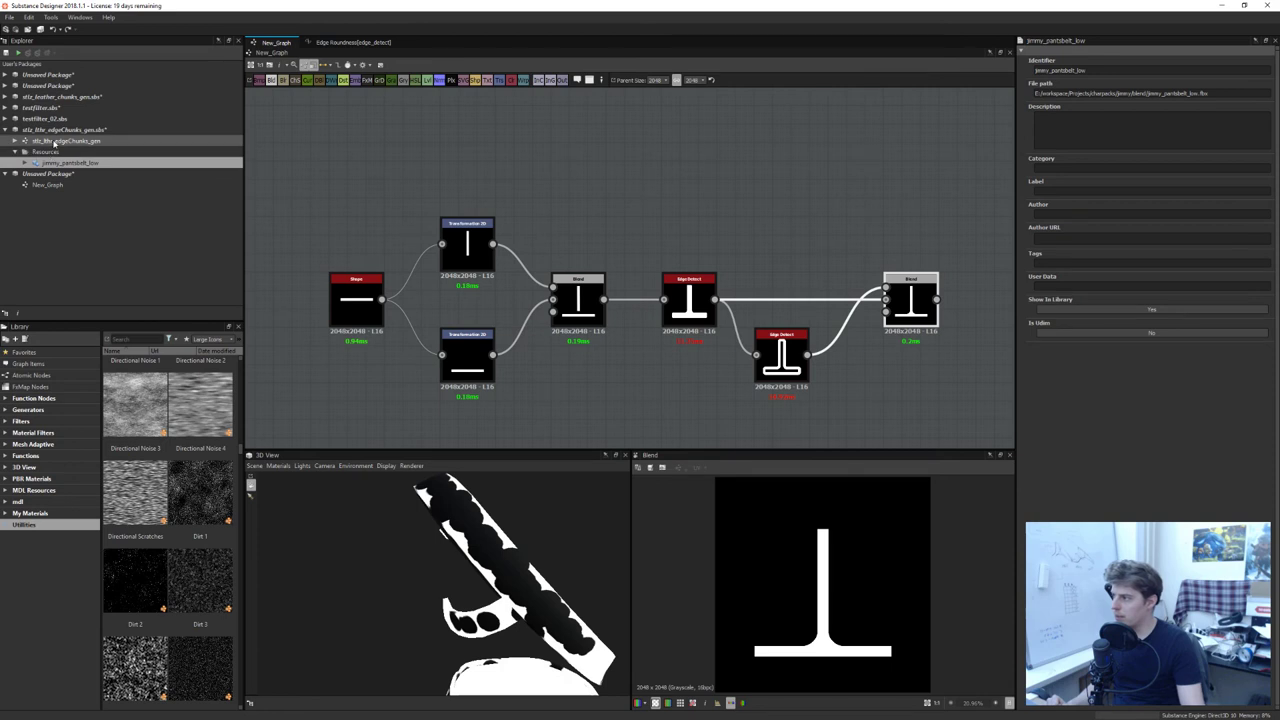
{"action": "double_click", "coordinate": [58, 142]}
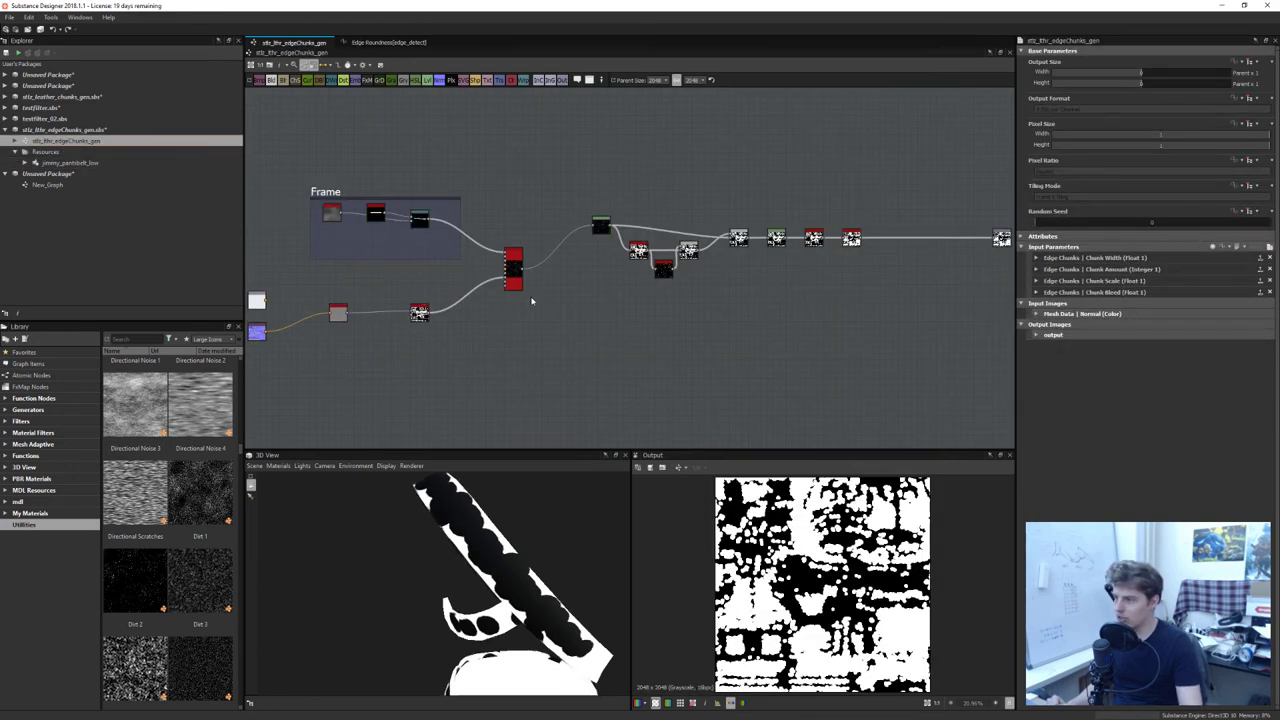
{"action": "middle_click_drag", "start_coordinate": [450, 314], "coordinate": [606, 268]}
{"action": "scroll", "coordinate": [604, 268], "scroll_direction": "up", "scroll_amount": 3}
{"action": "middle_click_drag", "start_coordinate": [556, 304], "coordinate": [665, 353]}
{"action": "left_click_drag", "start_coordinate": [600, 597], "coordinate": [600, 573]}
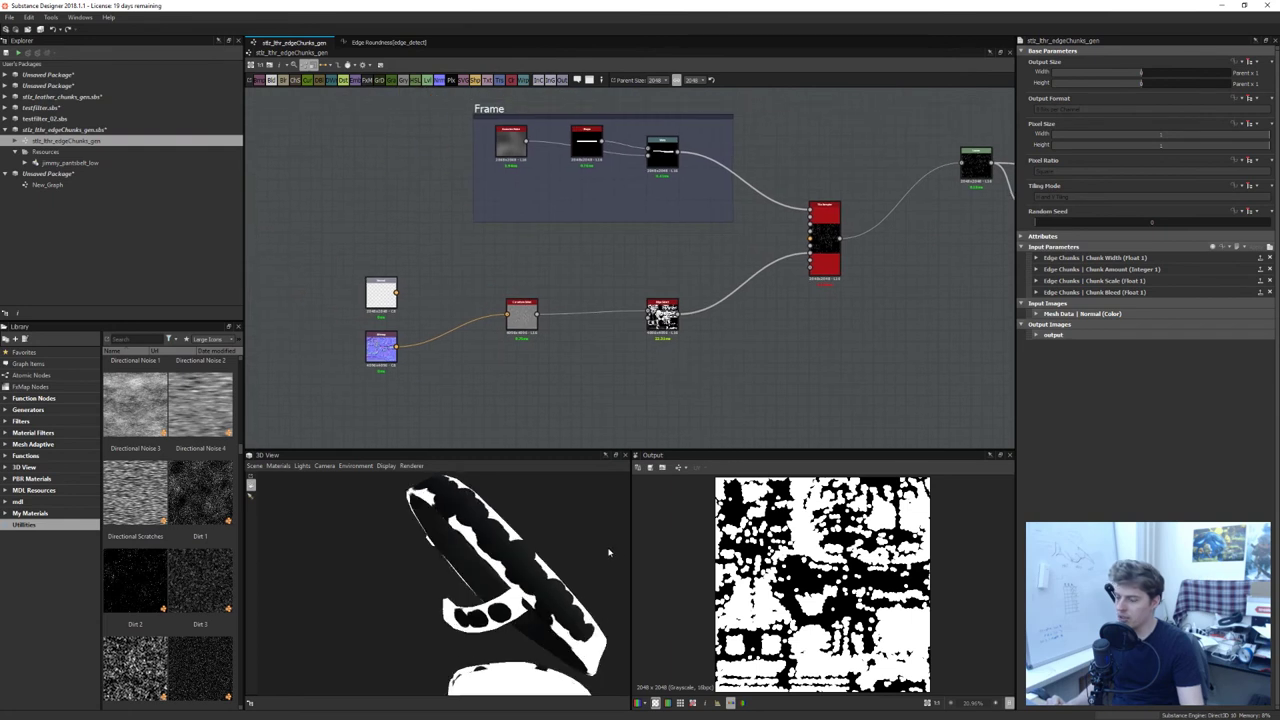
{"action": "middle_click_drag", "start_coordinate": [806, 330], "coordinate": [735, 322]}
{"action": "scroll", "coordinate": [801, 315], "scroll_direction": "up", "scroll_amount": 2}
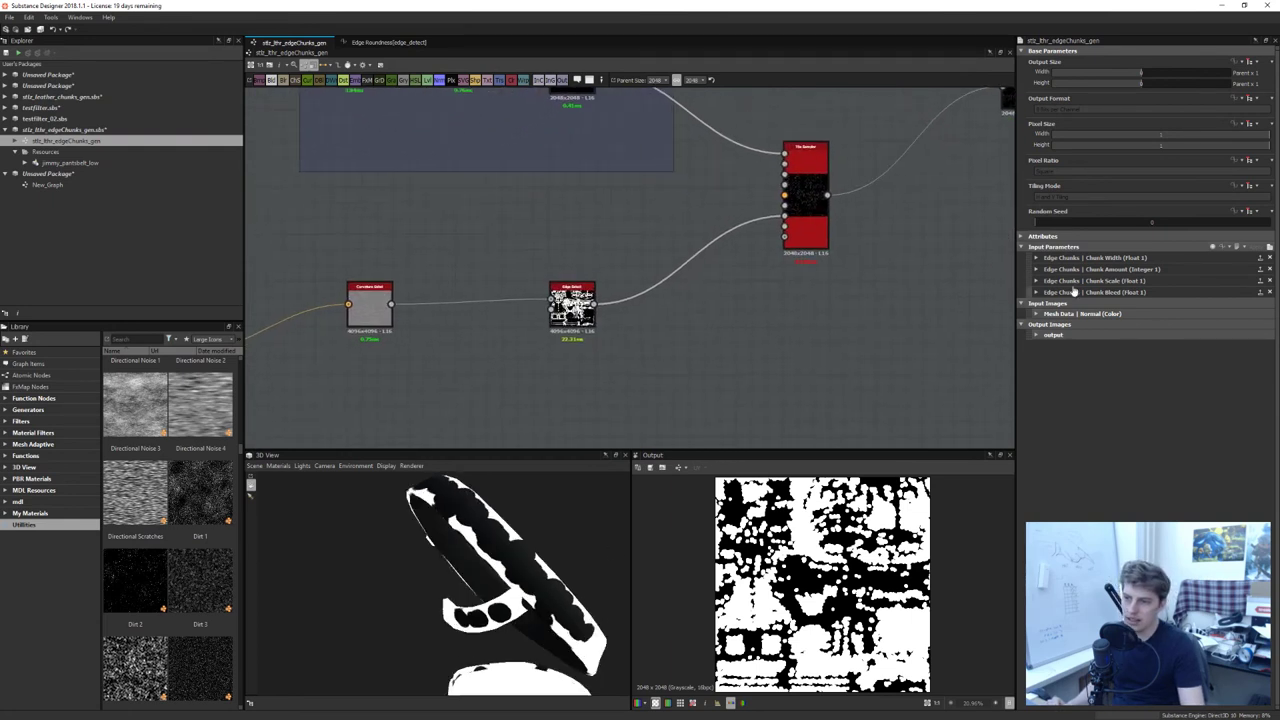
Set the default of the Chunk Bleed input parameter to 0 and inspect the result in the output, on the belt and in the graph
{"action": "left_click", "coordinate": [1036, 292]}
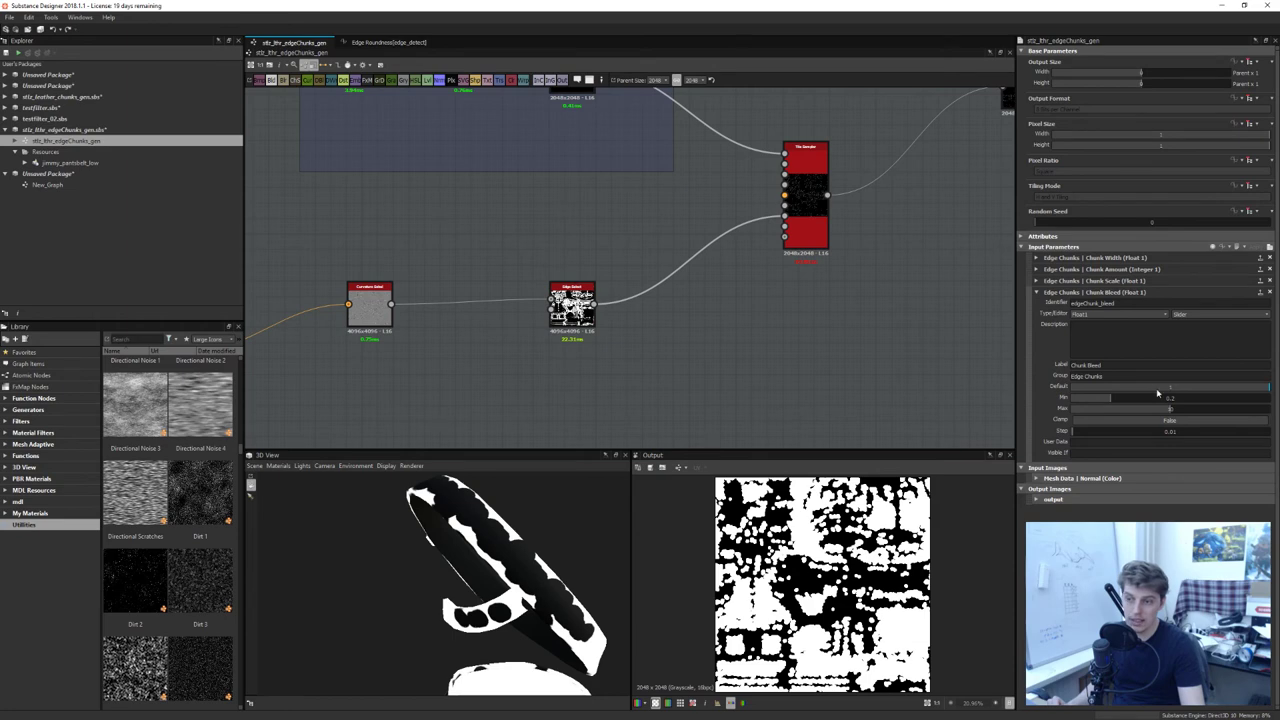
{"action": "double_click", "coordinate": [1171, 388]}
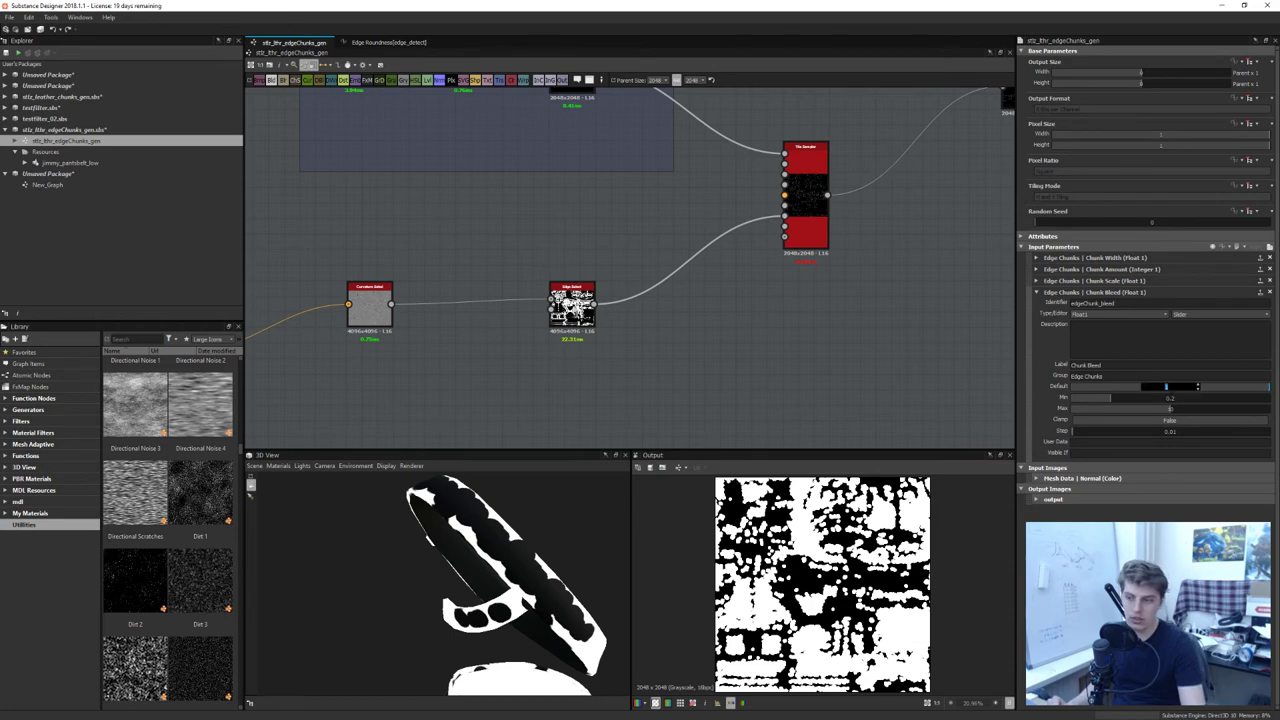
{"action": "key", "text": "Return"}
{"action": "scroll", "coordinate": [800, 590], "scroll_direction": "up", "scroll_amount": 10}
{"action": "middle_click_drag", "start_coordinate": [798, 593], "coordinate": [806, 559]}
{"action": "scroll", "coordinate": [886, 582], "scroll_direction": "down", "scroll_amount": 7}
{"action": "middle_click_drag", "start_coordinate": [857, 613], "coordinate": [804, 597]}
{"action": "scroll", "coordinate": [794, 581], "scroll_direction": "up", "scroll_amount": 3}
{"action": "middle_click_drag", "start_coordinate": [562, 168], "coordinate": [585, 299]}
{"action": "middle_click_drag", "start_coordinate": [700, 351], "coordinate": [589, 296]}
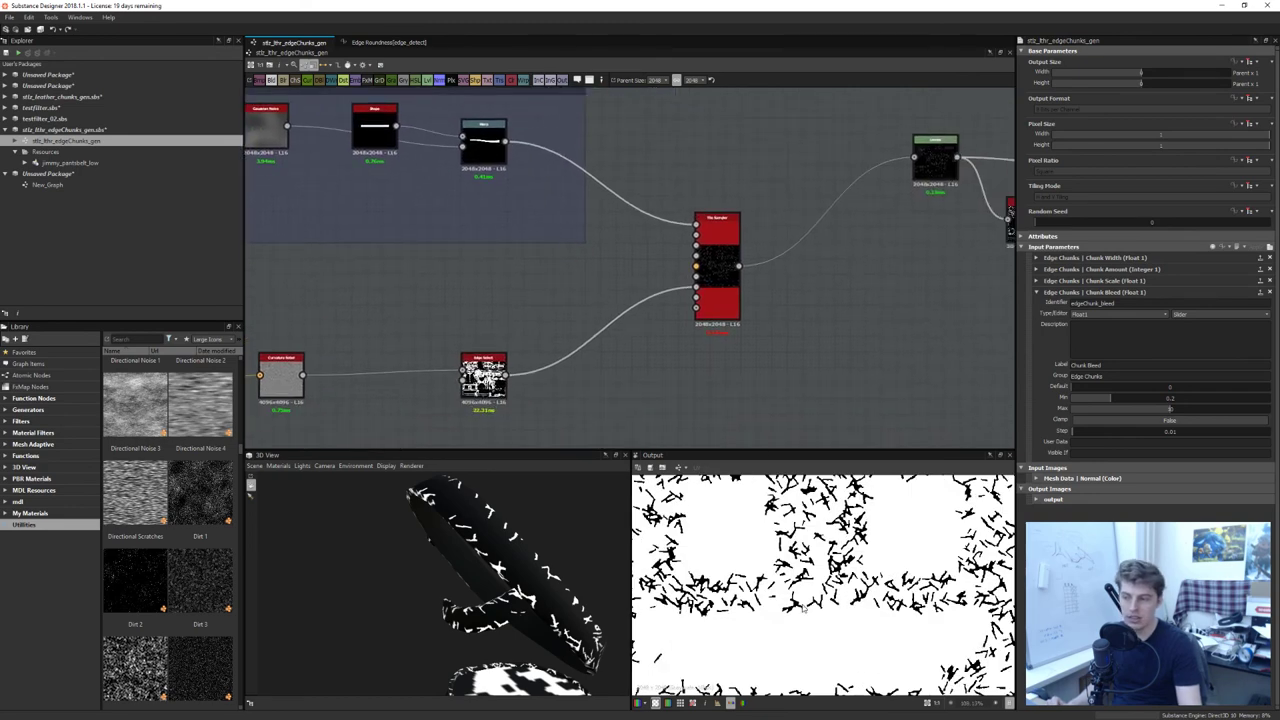
{"action": "middle_click_drag", "start_coordinate": [883, 238], "coordinate": [793, 280]}
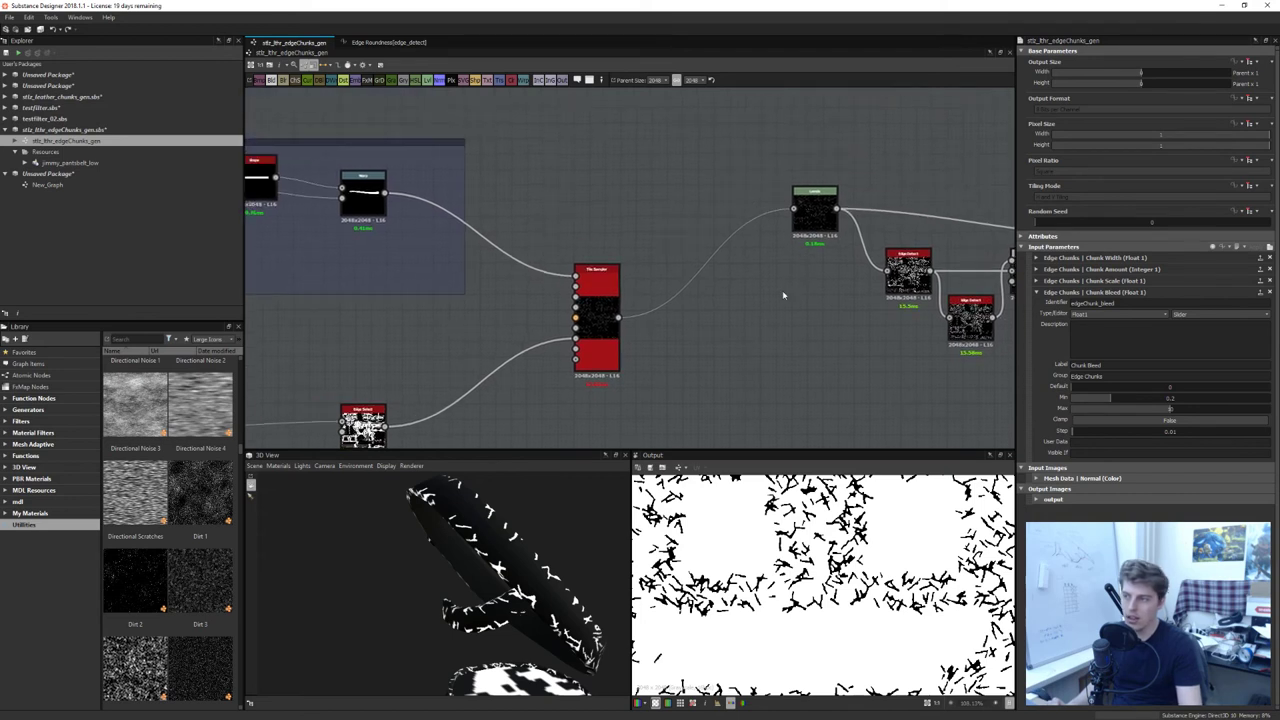
{"action": "middle_click_drag", "start_coordinate": [736, 402], "coordinate": [908, 290]}
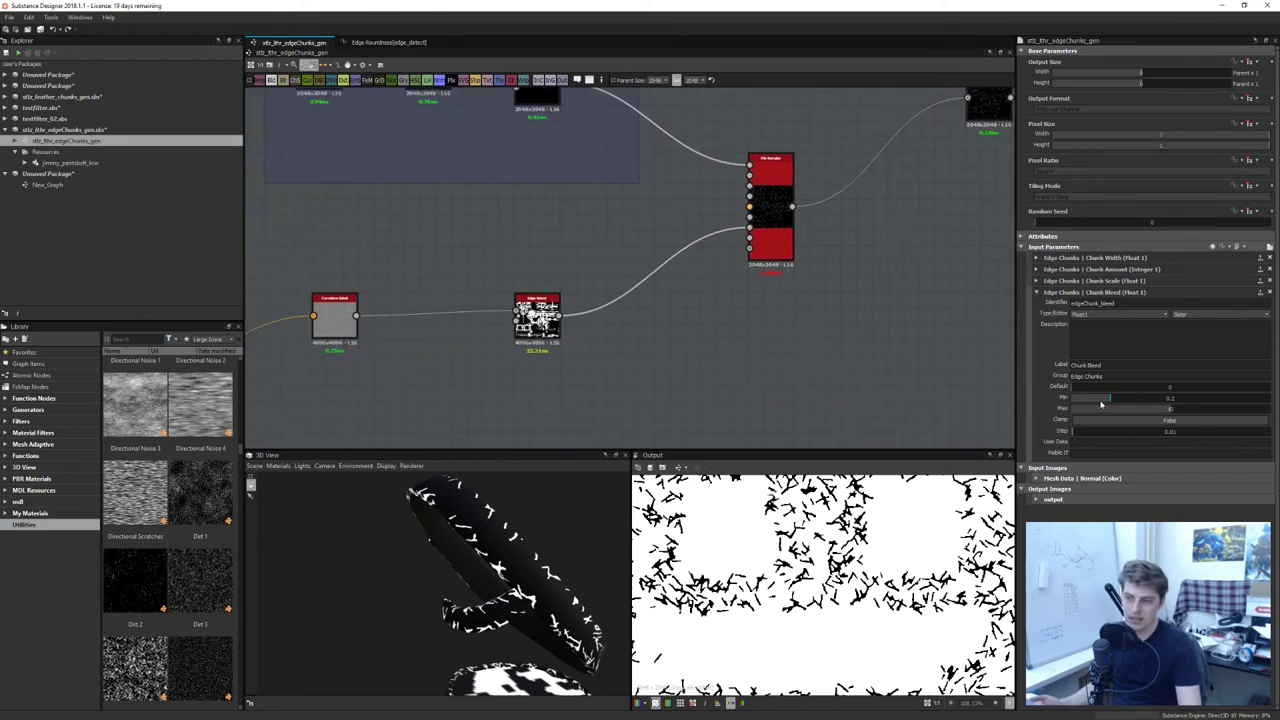
Try higher Chunk Bleed defaults, including 0.87, and restore the default to 1
{"action": "left_click", "coordinate": [1074, 388]}
{"action": "left_click_drag", "start_coordinate": [1076, 390], "coordinate": [1200, 390]}
{"action": "left_click_drag", "start_coordinate": [1258, 391], "coordinate": [1236, 389]}
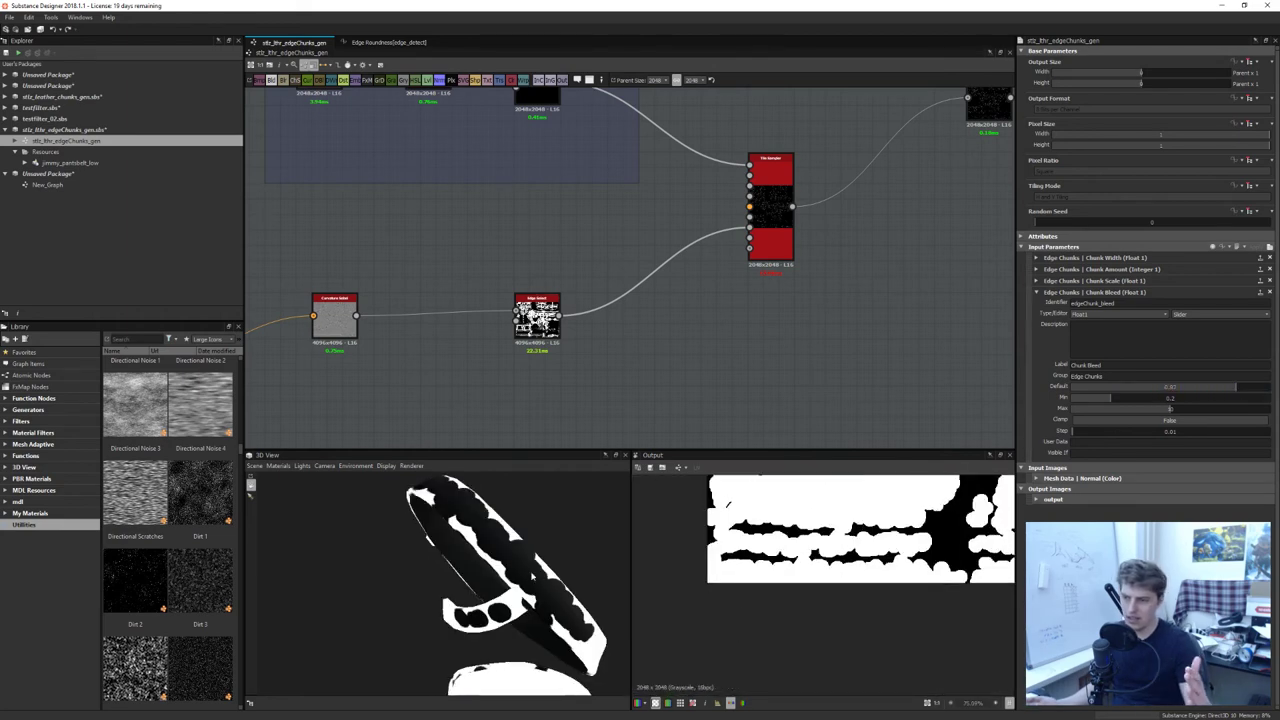
{"action": "double_click", "coordinate": [1182, 389]}
{"action": "type", "text": "1"}
{"action": "key", "text": "Return"}
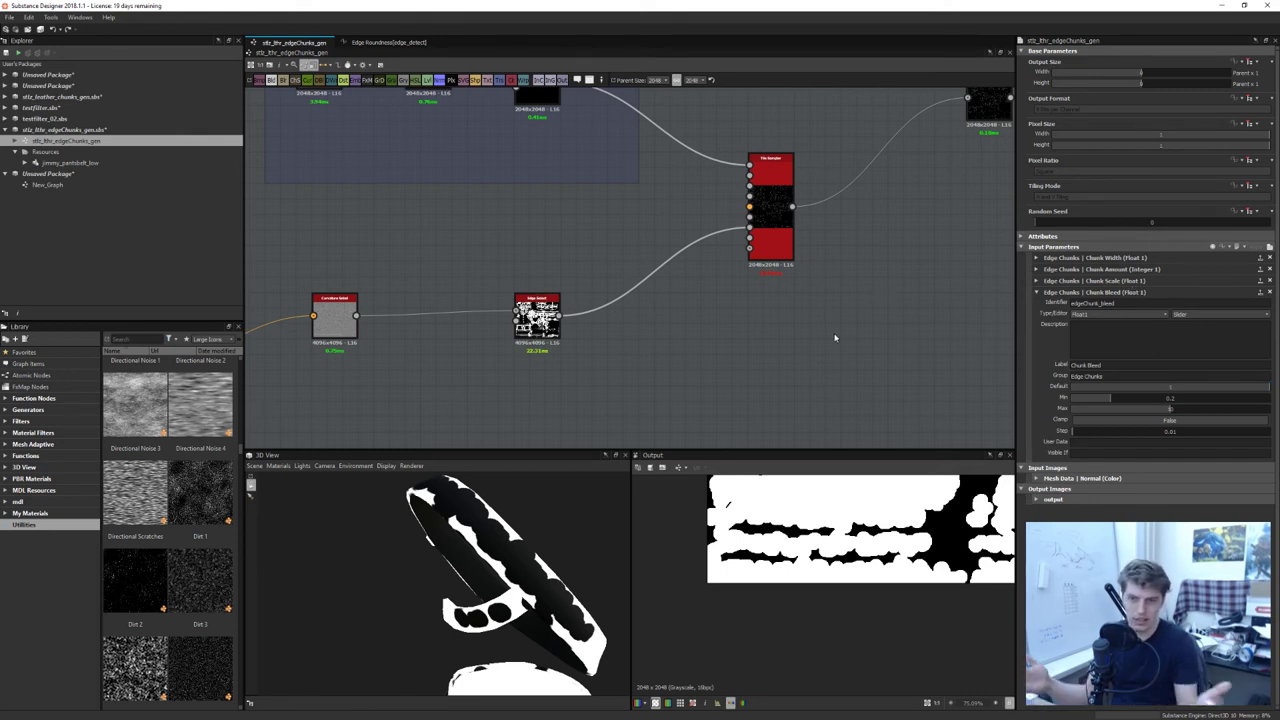
Switch to Substance Painter to check the chunks on the belt, and return to Substance Designer to view the whole generator graph
{"action": "scroll", "coordinate": [802, 356], "scroll_direction": "down", "scroll_amount": 4}
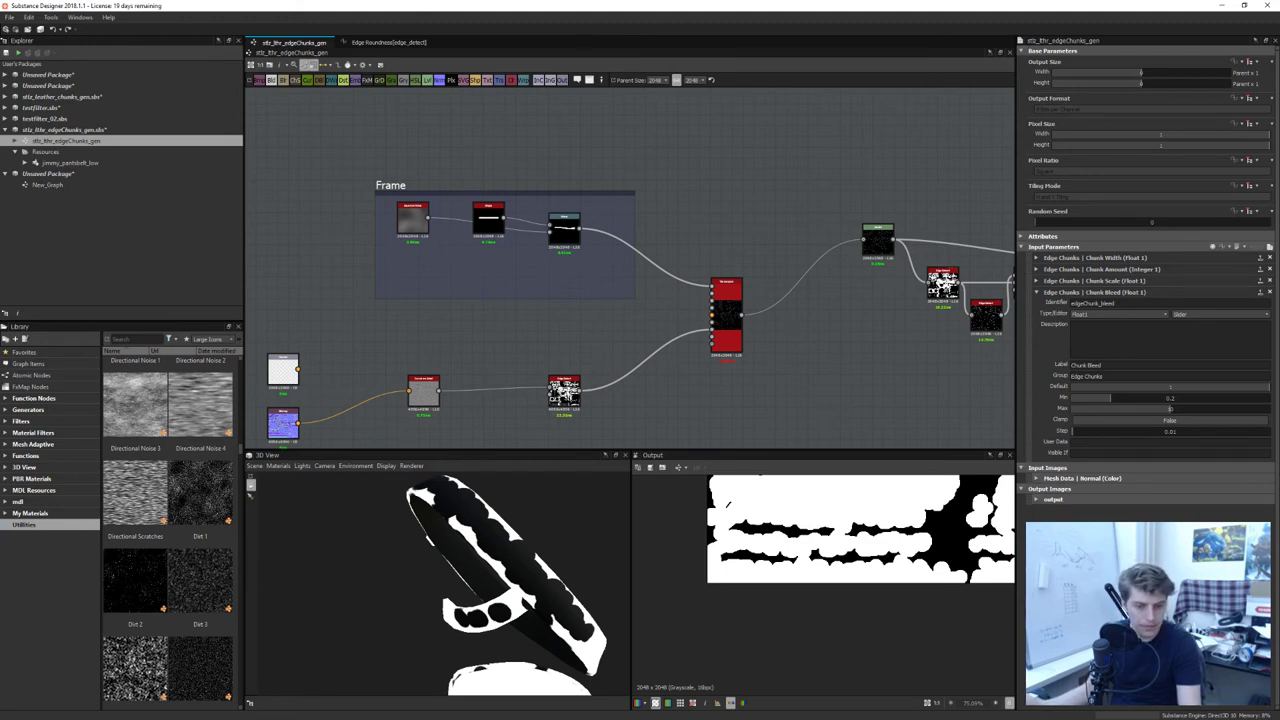
{"action": "key", "text": "alt+Tab"}
{"action": "left_click_drag", "start_coordinate": [653, 188], "coordinate": [629, 248], "text": "alt"}
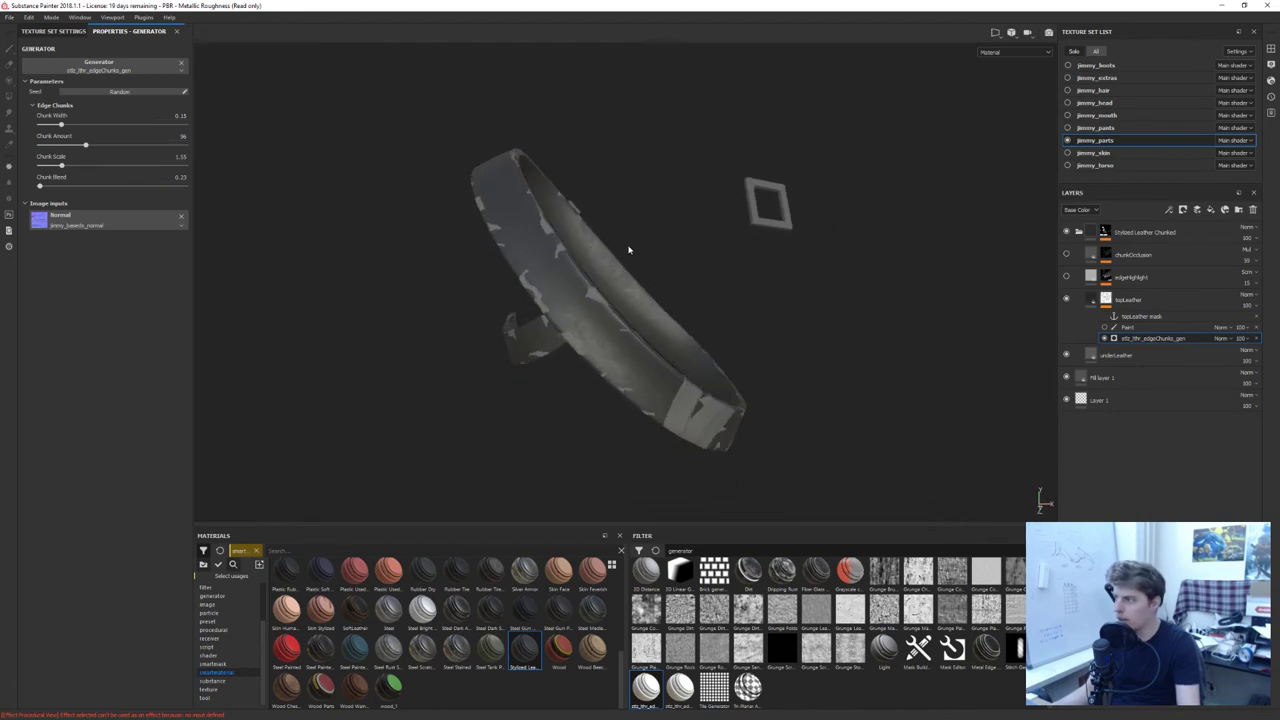
{"action": "key", "text": "alt+Tab"}
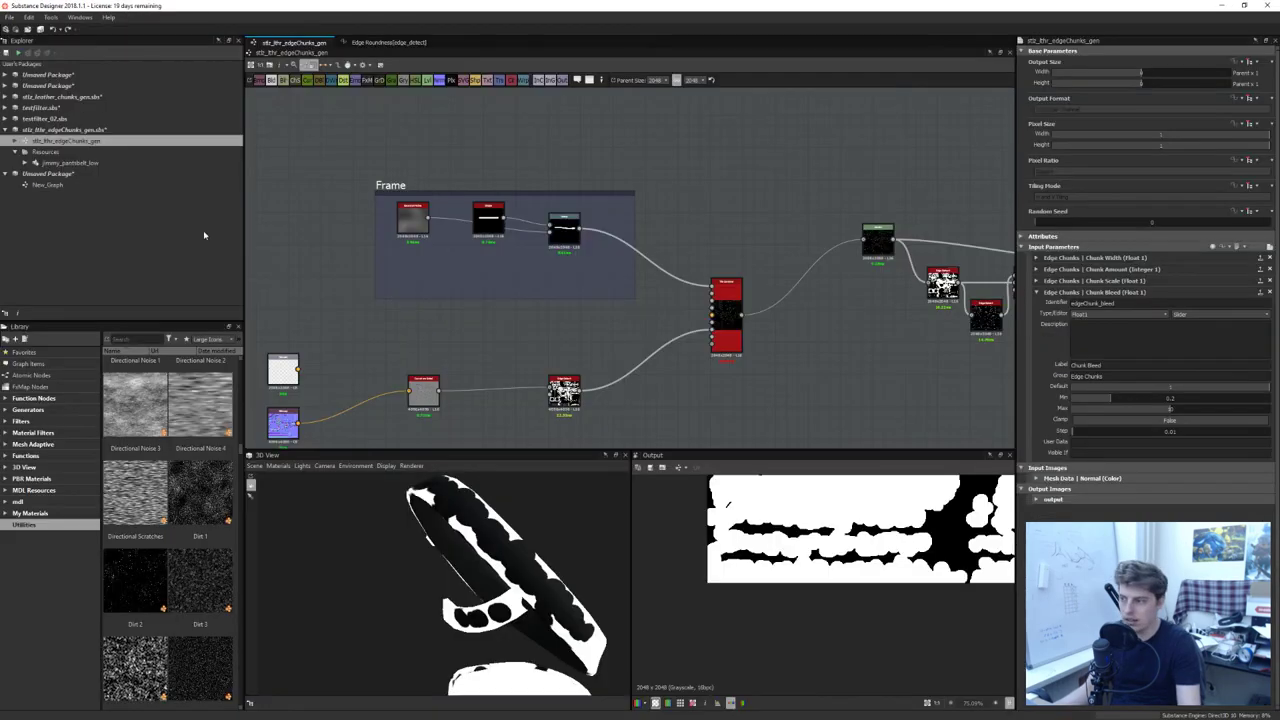
{"action": "scroll", "coordinate": [706, 282], "scroll_direction": "down", "scroll_amount": 3}
{"action": "middle_click_drag", "start_coordinate": [780, 309], "coordinate": [626, 313]}
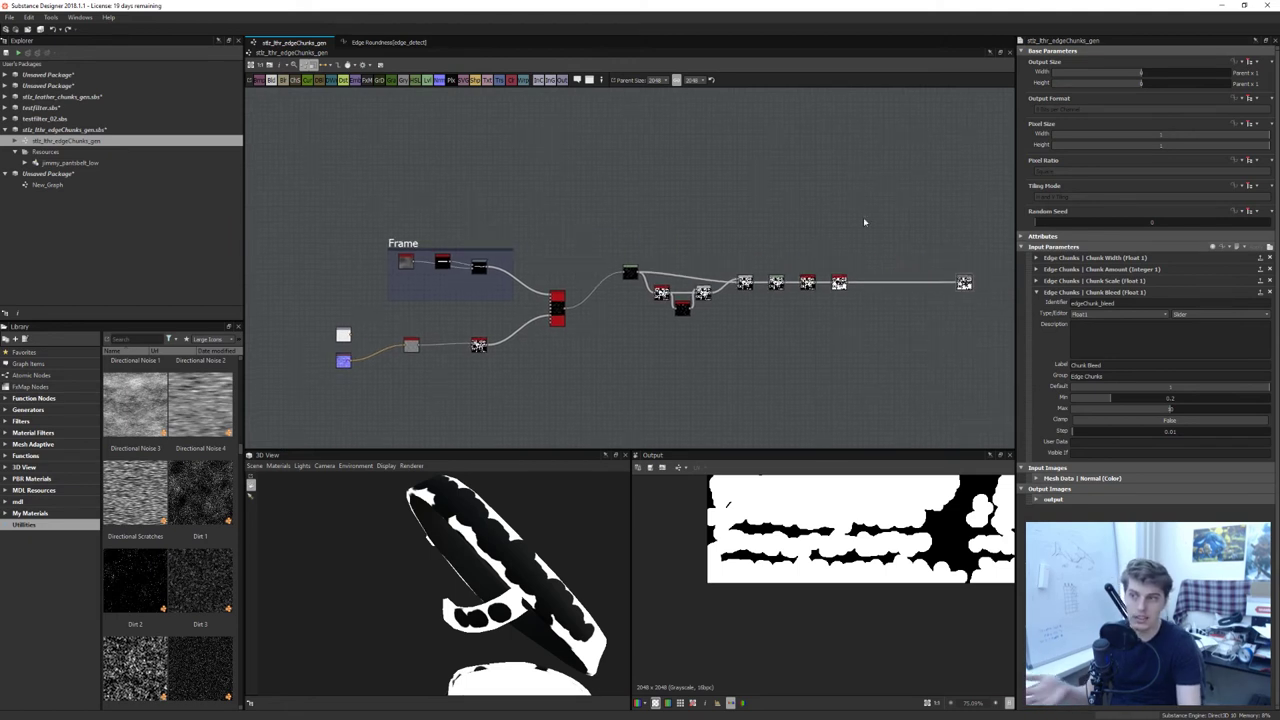
Switch to Substance Painter, inspect the topLeather fill, and review the mask options for Fill layer 1 without applying any
{"action": "key", "text": "alt+Tab"}
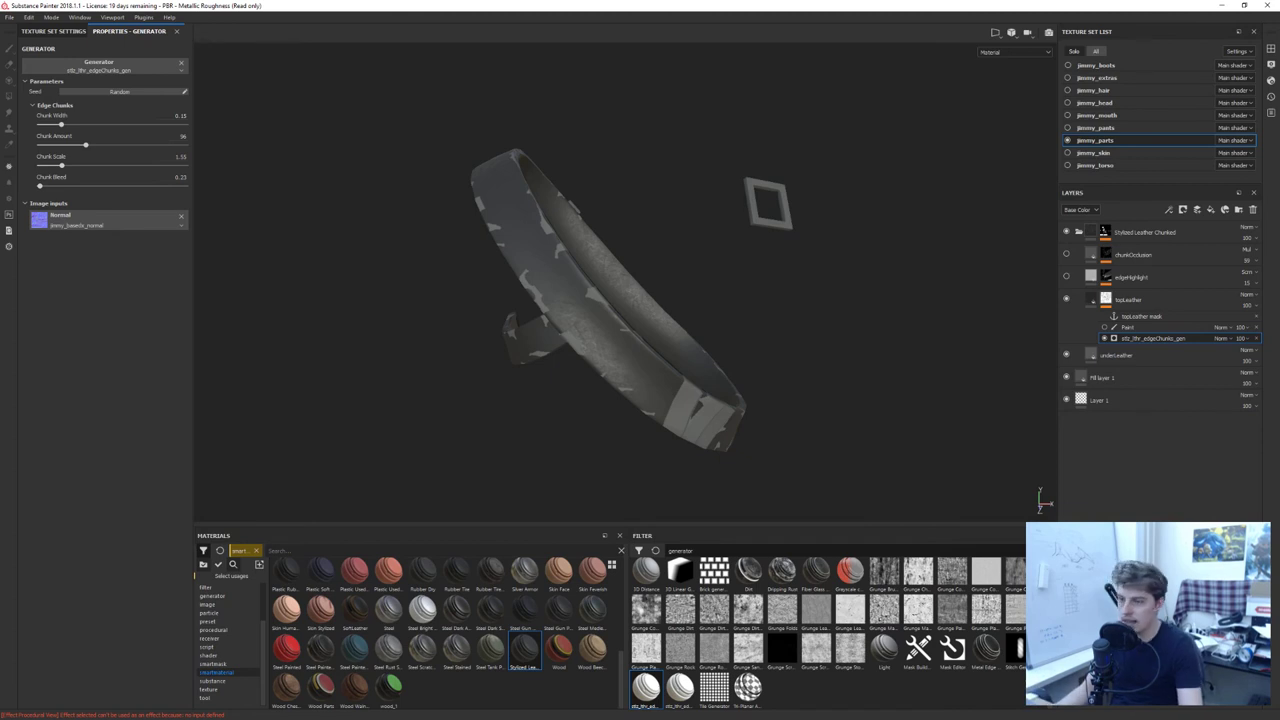
{"action": "left_click", "coordinate": [1093, 301]}
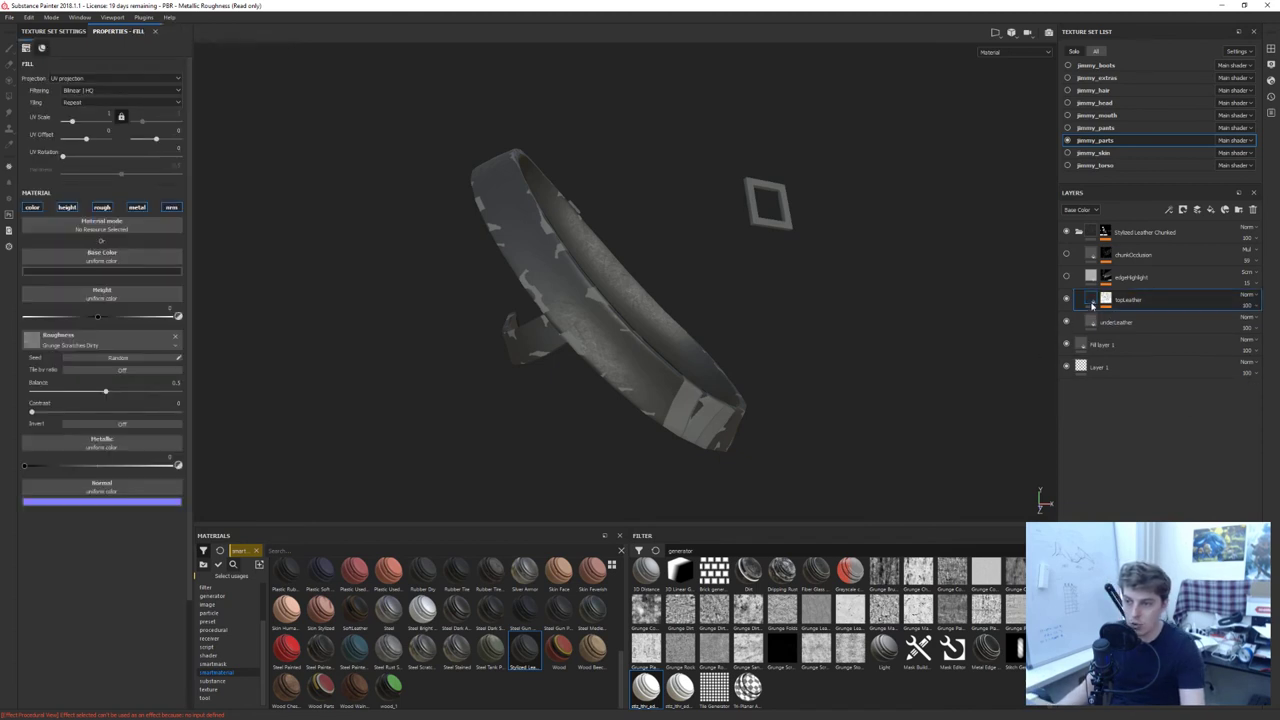
{"action": "right_click", "coordinate": [1111, 352]}
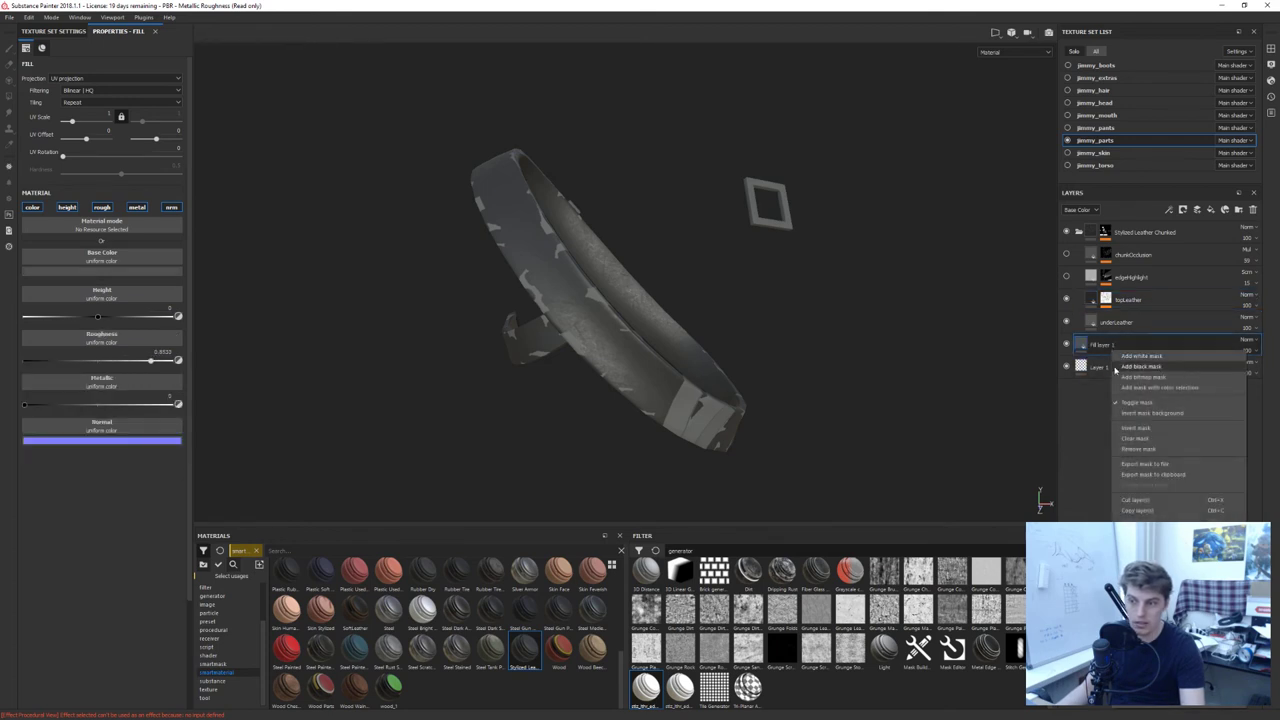
{"action": "left_click", "coordinate": [1086, 463]}
{"action": "right_click", "coordinate": [1113, 346]}
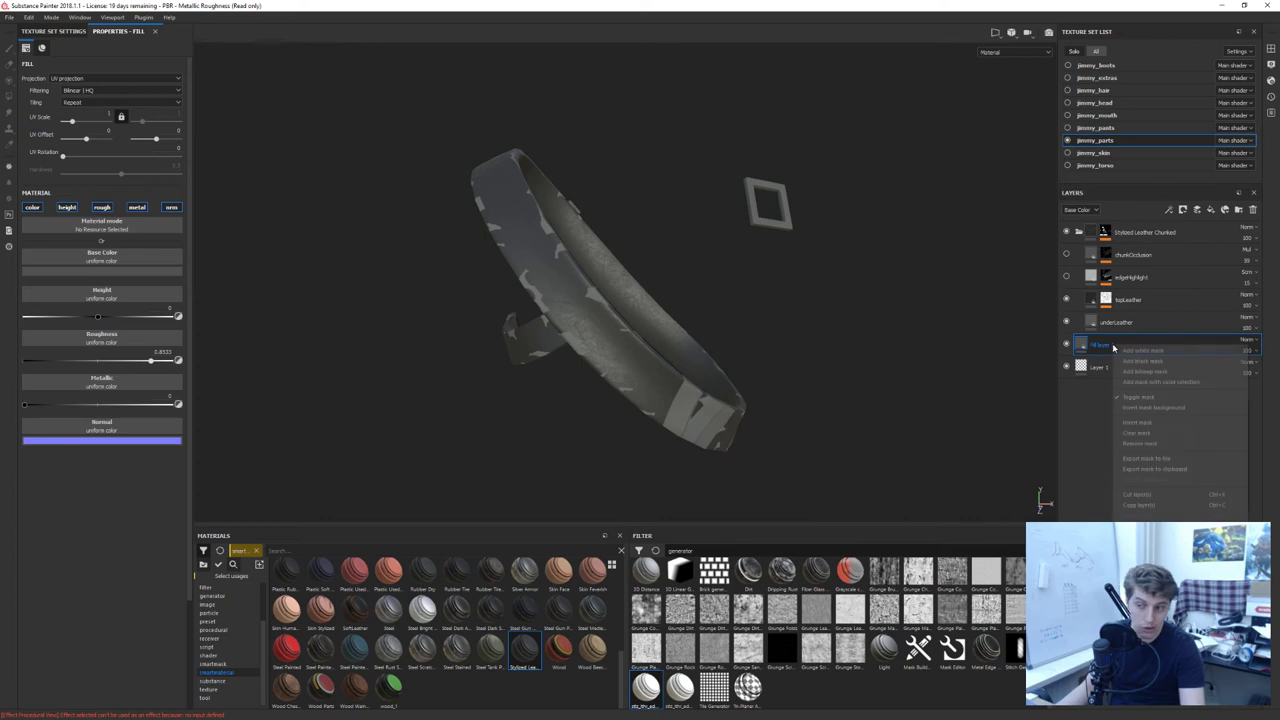
{"action": "left_click", "coordinate": [1078, 508]}
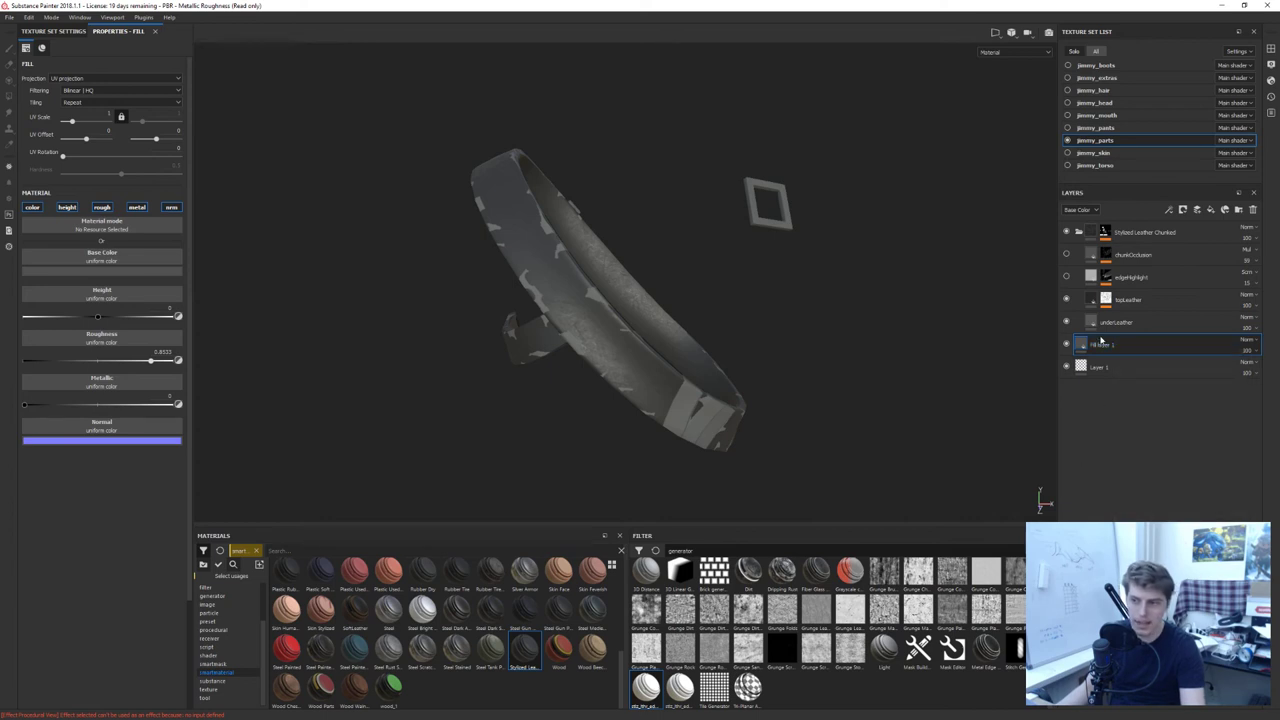
{"action": "right_click", "coordinate": [1094, 349]}
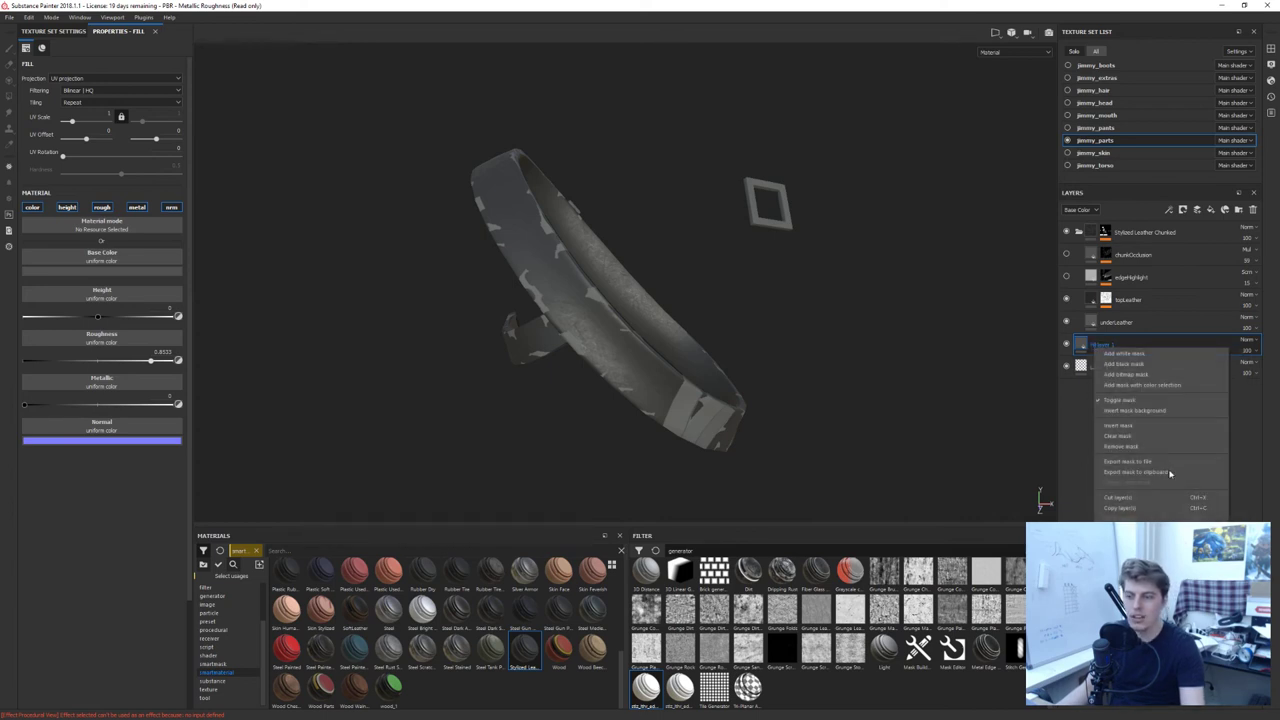
Inspect the stlz_lthr_edgeChunks_gen generator in the topLeather mask and look through the available generators without replacing it
{"action": "left_click", "coordinate": [1105, 300]}
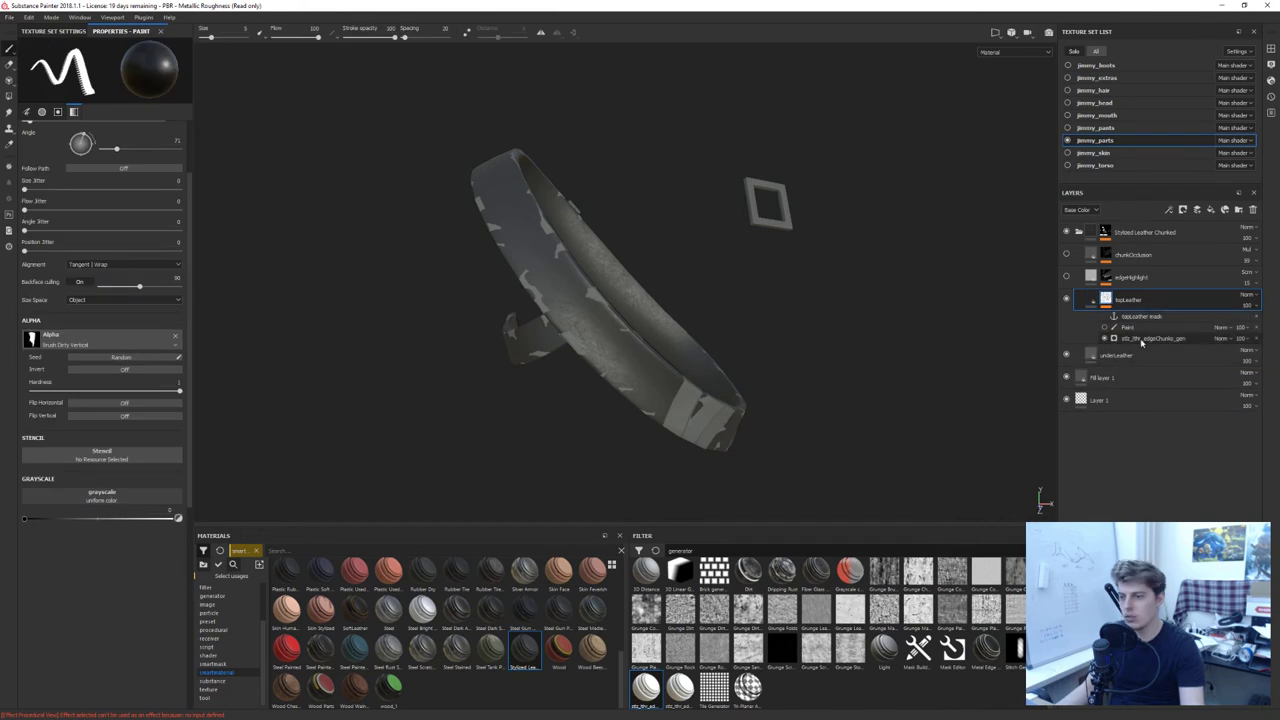
{"action": "left_click", "coordinate": [1142, 339]}
{"action": "left_click", "coordinate": [120, 68]}
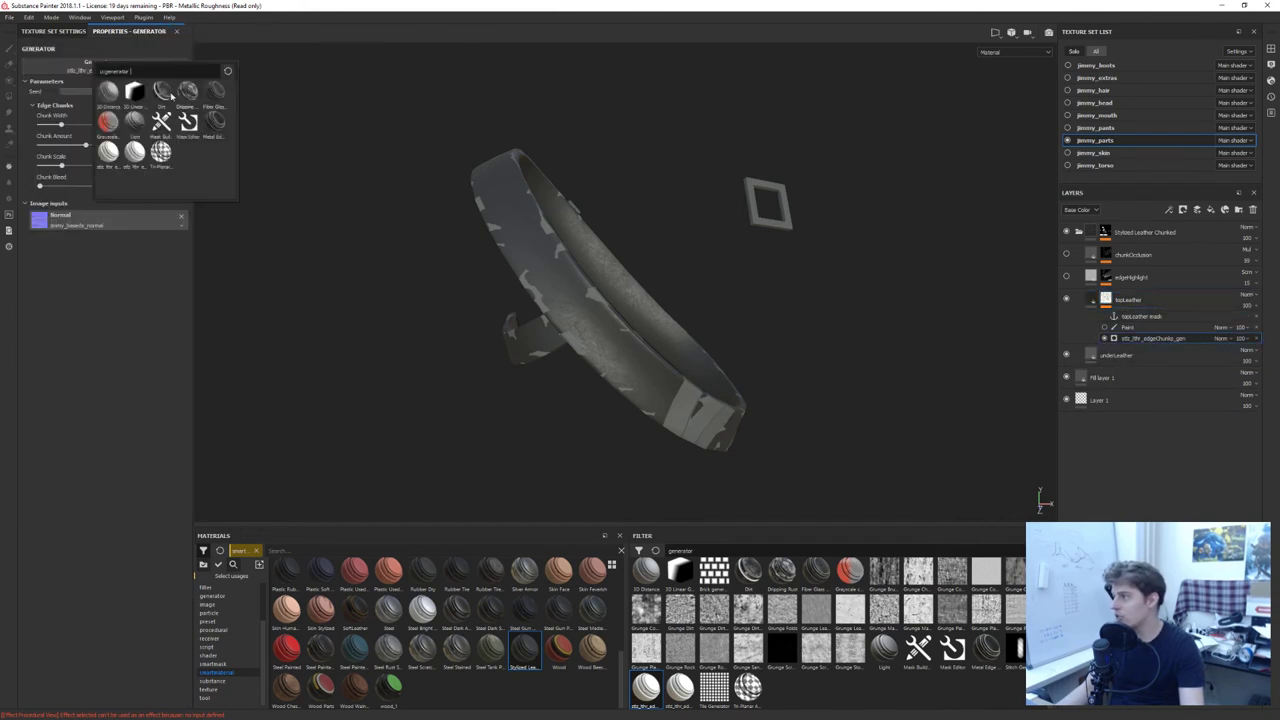
{"action": "left_click", "coordinate": [148, 444]}
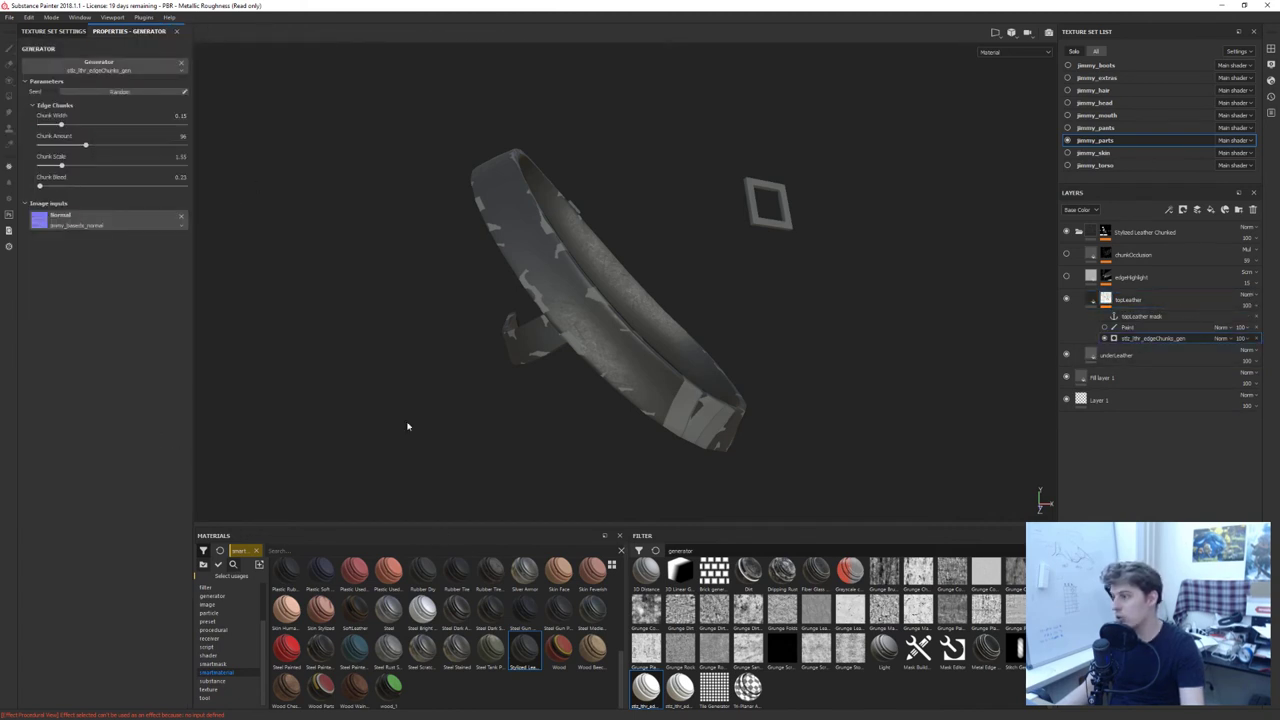
Review the Paint effect in the topLeather mask and the references of its topLeather mask anchor point
{"action": "left_click_drag", "start_coordinate": [590, 230], "coordinate": [625, 224], "text": "alt"}
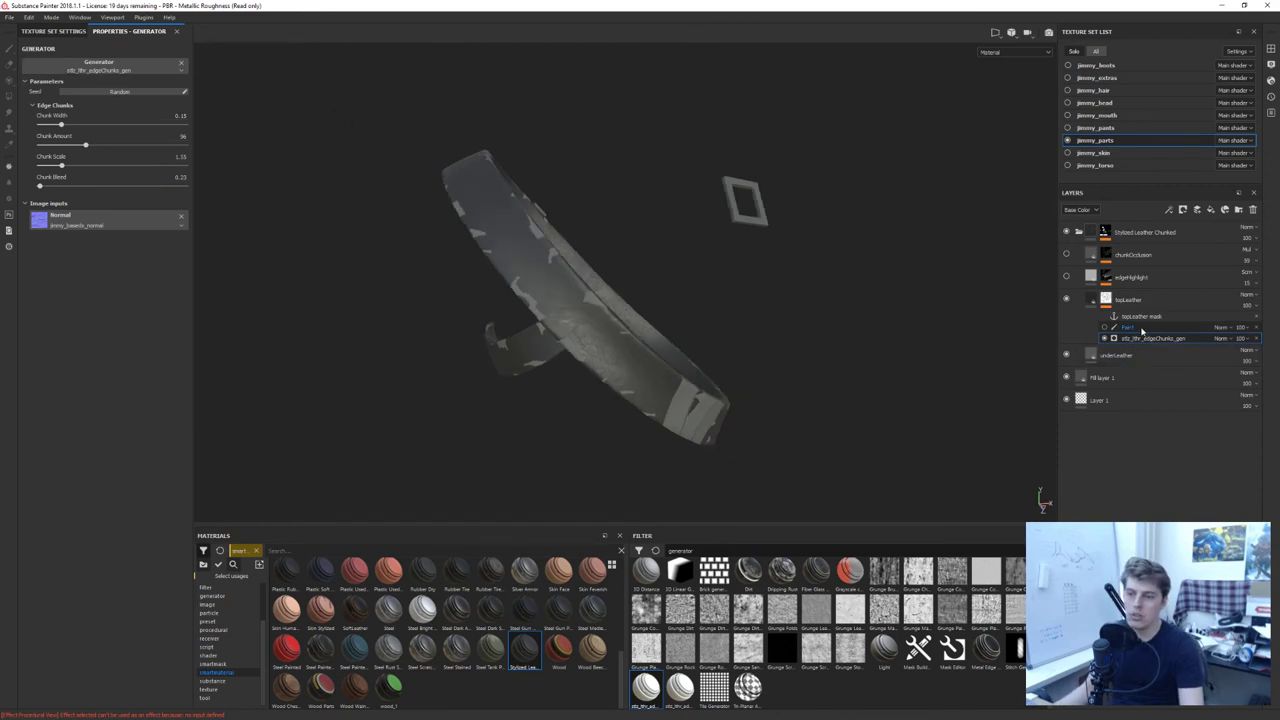
{"action": "left_click", "coordinate": [1140, 328]}
{"action": "left_click", "coordinate": [1149, 317]}
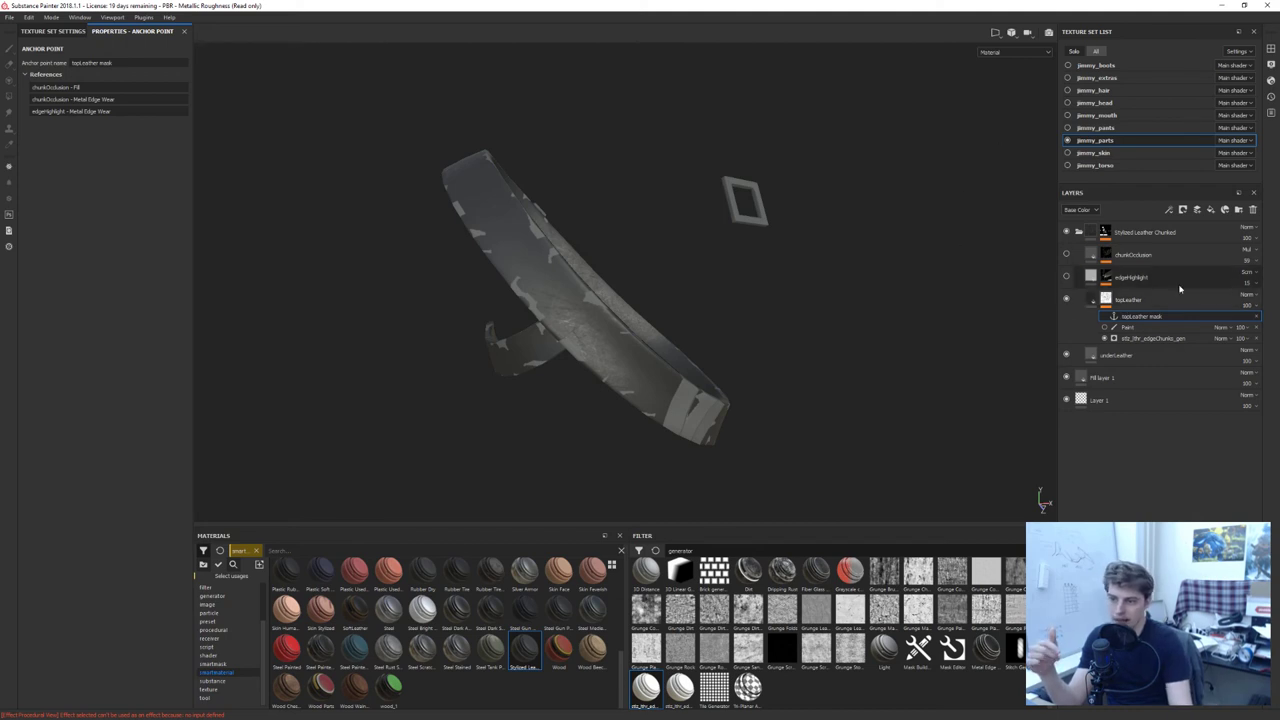
Make the edgeHighlight layer visible and open the settings of the Metal Edge Wear generator in its mask
{"action": "left_click", "coordinate": [1066, 277]}
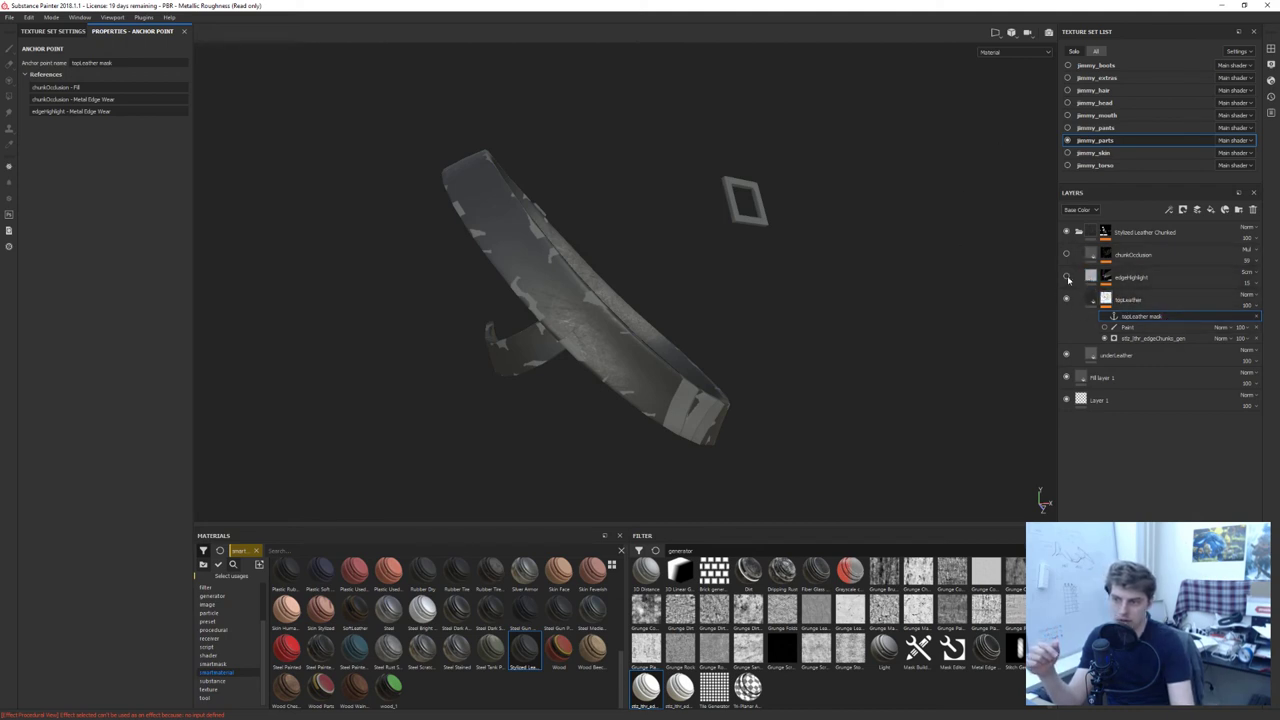
{"action": "left_click", "coordinate": [1093, 279]}
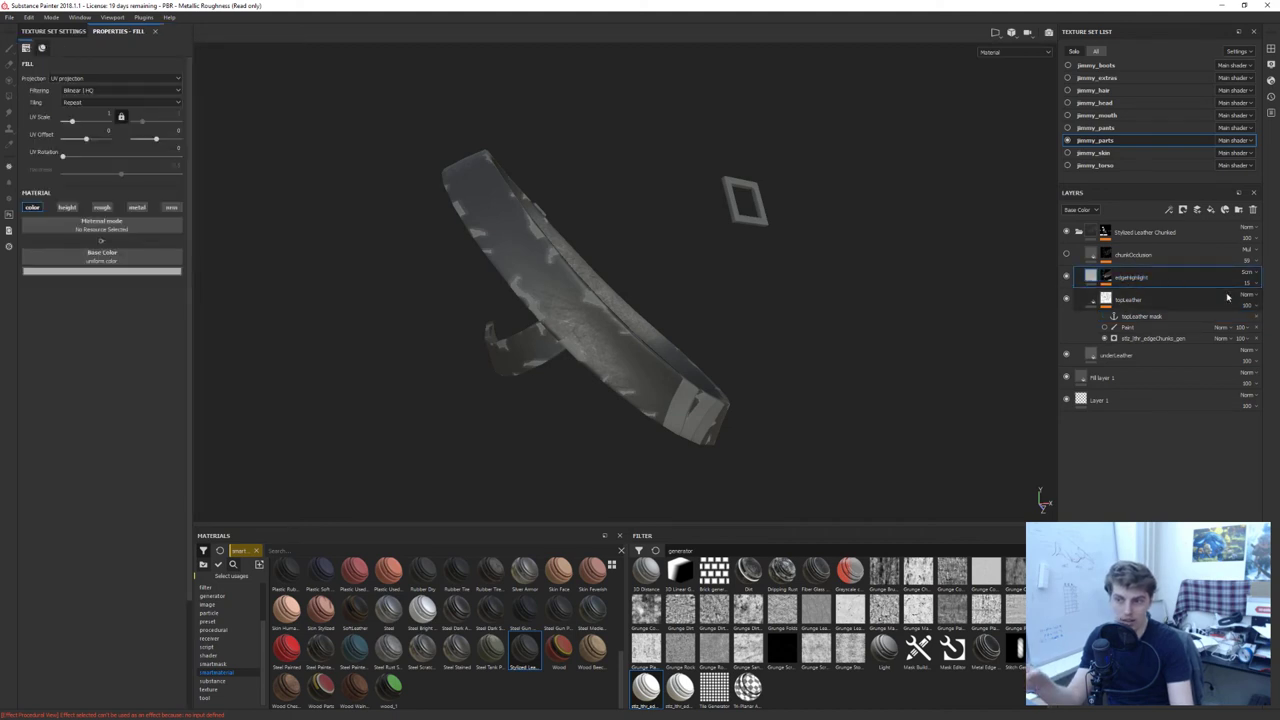
{"action": "double_click", "coordinate": [1182, 282]}
{"action": "left_click", "coordinate": [1108, 278]}
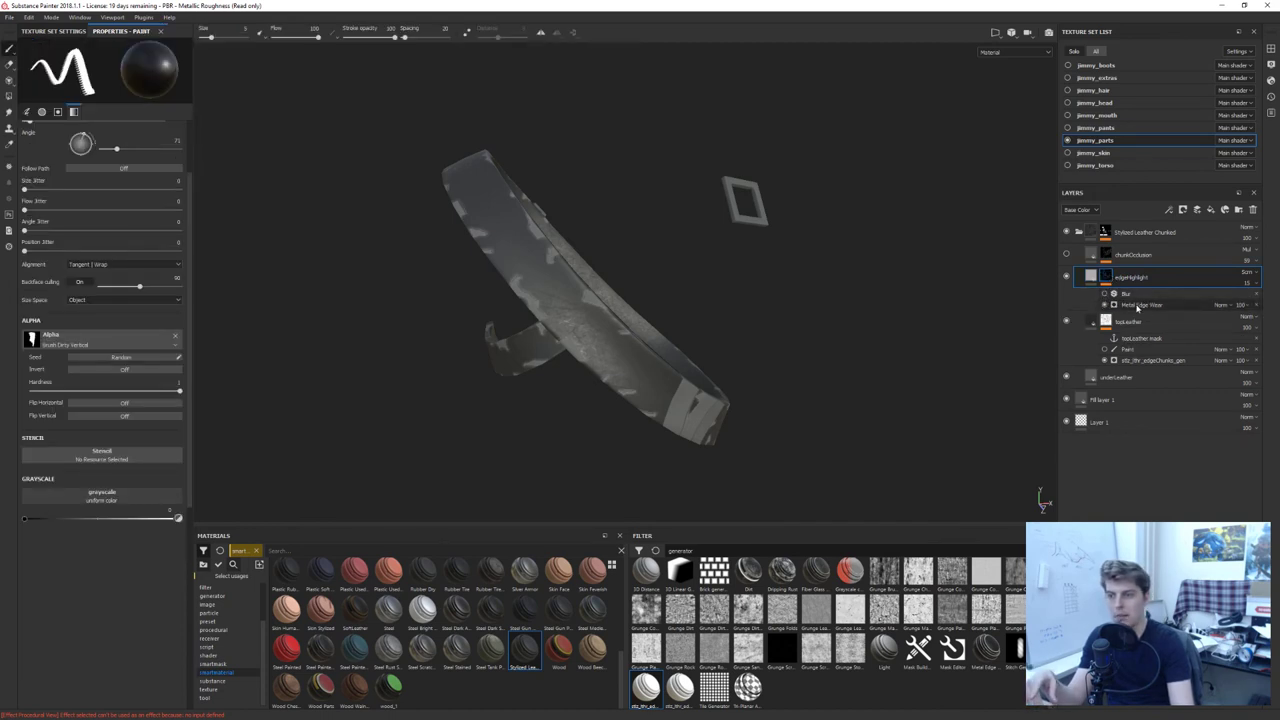
{"action": "left_click", "coordinate": [1137, 307]}
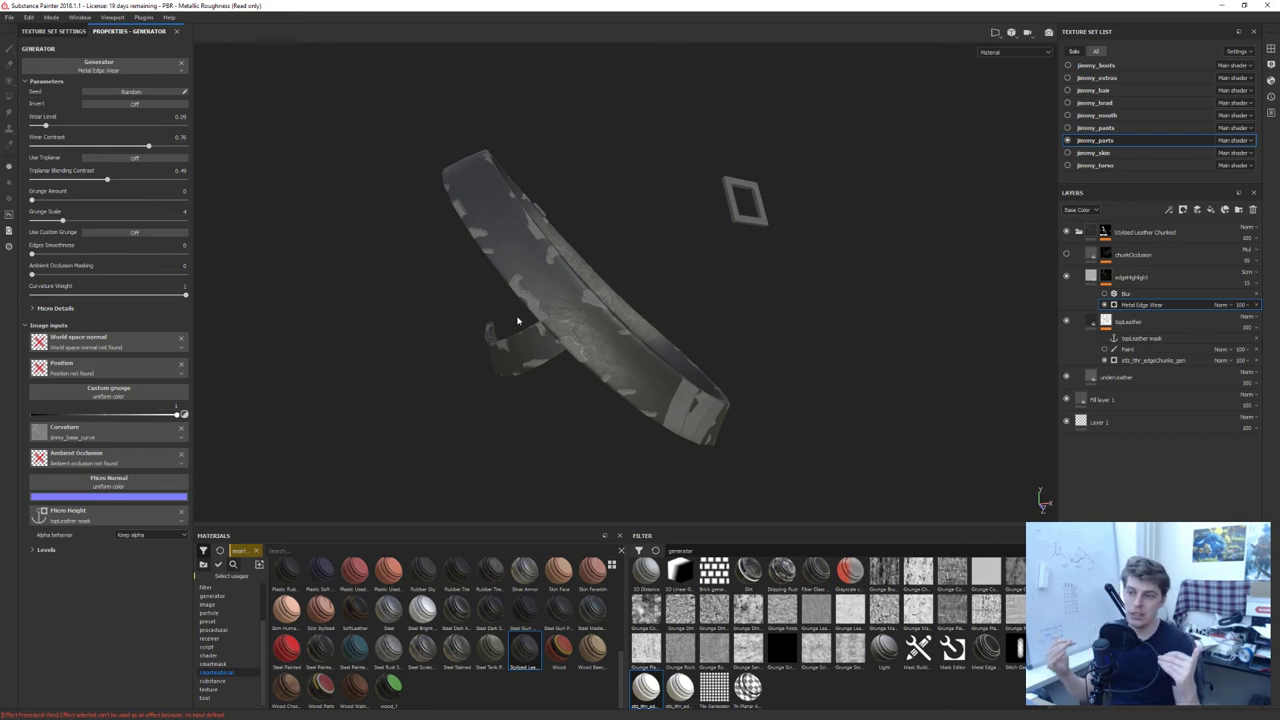
Isolate the edgeHighlight mask on the belt, examine its edge lines up close, and expand Metal Edge Wear's Micro Details settings
{"action": "left_click_drag", "start_coordinate": [563, 208], "coordinate": [444, 240], "text": "alt"}
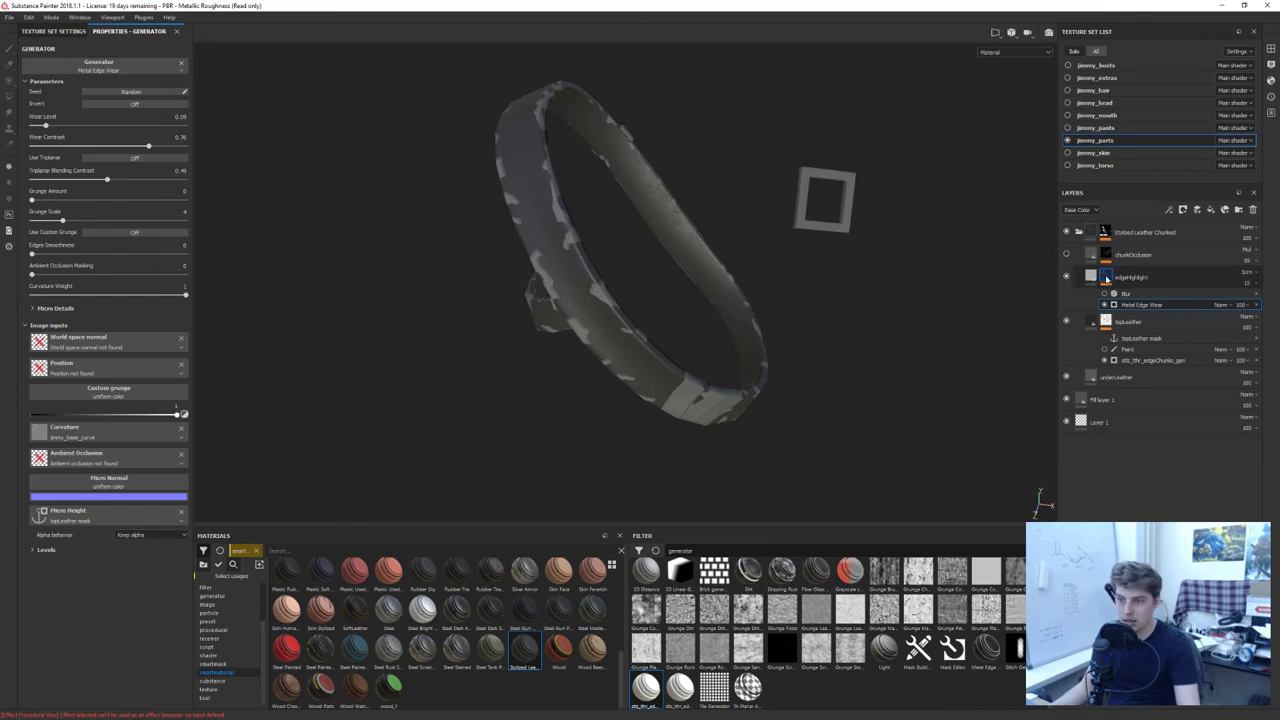
{"action": "left_click", "coordinate": [1106, 279], "text": "alt"}
{"action": "left_click", "coordinate": [1150, 306]}
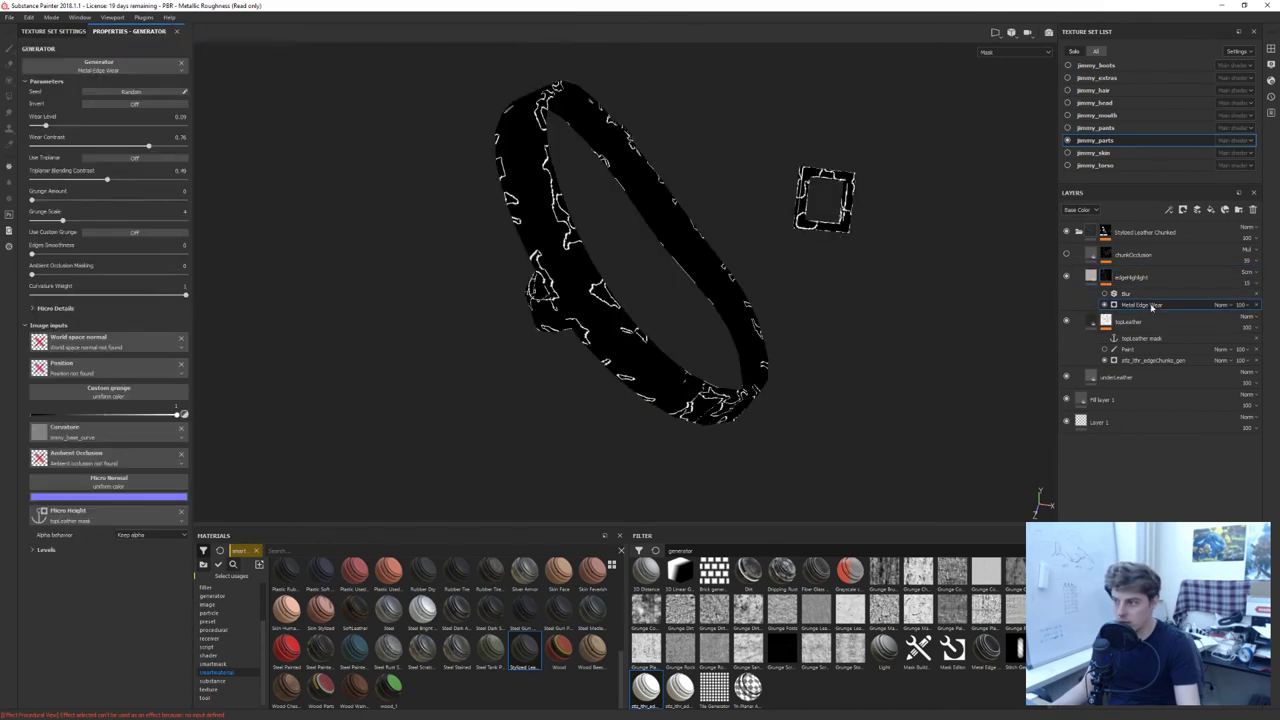
{"action": "right_click_drag", "start_coordinate": [687, 325], "coordinate": [466, 315], "text": "alt"}
{"action": "left_click_drag", "start_coordinate": [466, 316], "coordinate": [484, 342], "text": "alt"}
{"action": "left_click_drag", "start_coordinate": [492, 396], "coordinate": [507, 373], "text": "alt"}
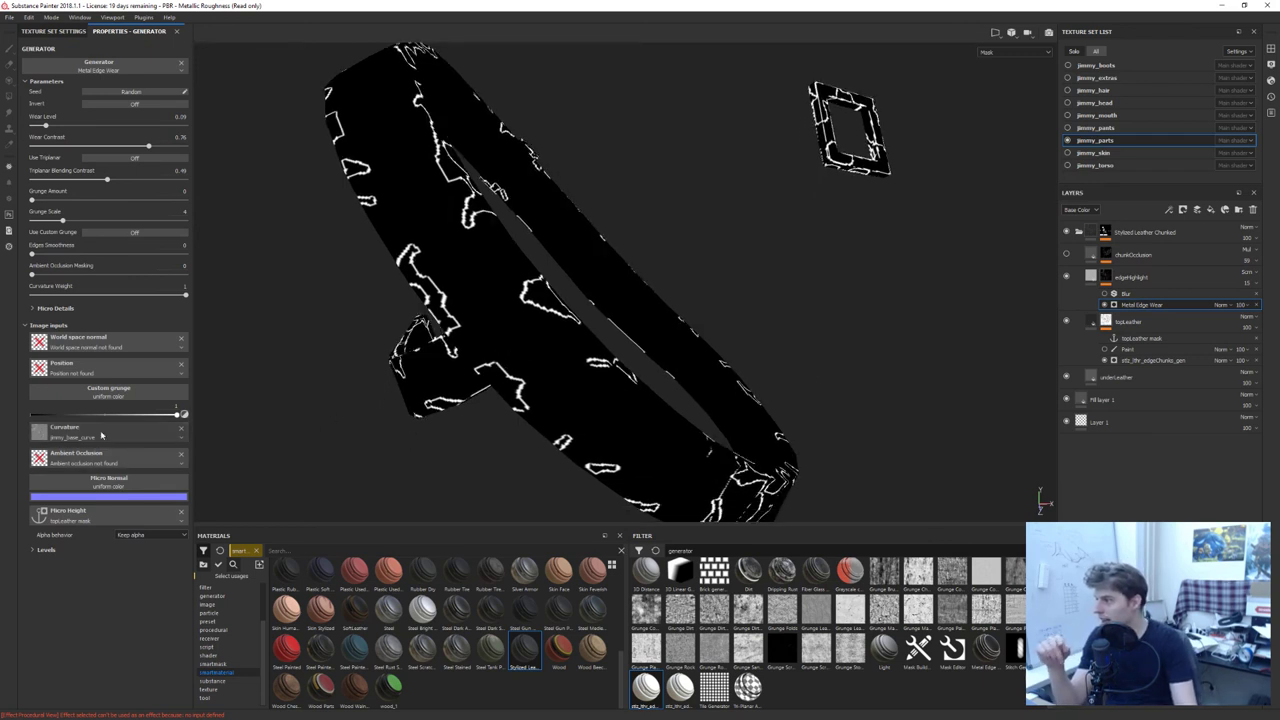
{"action": "left_click", "coordinate": [30, 309]}
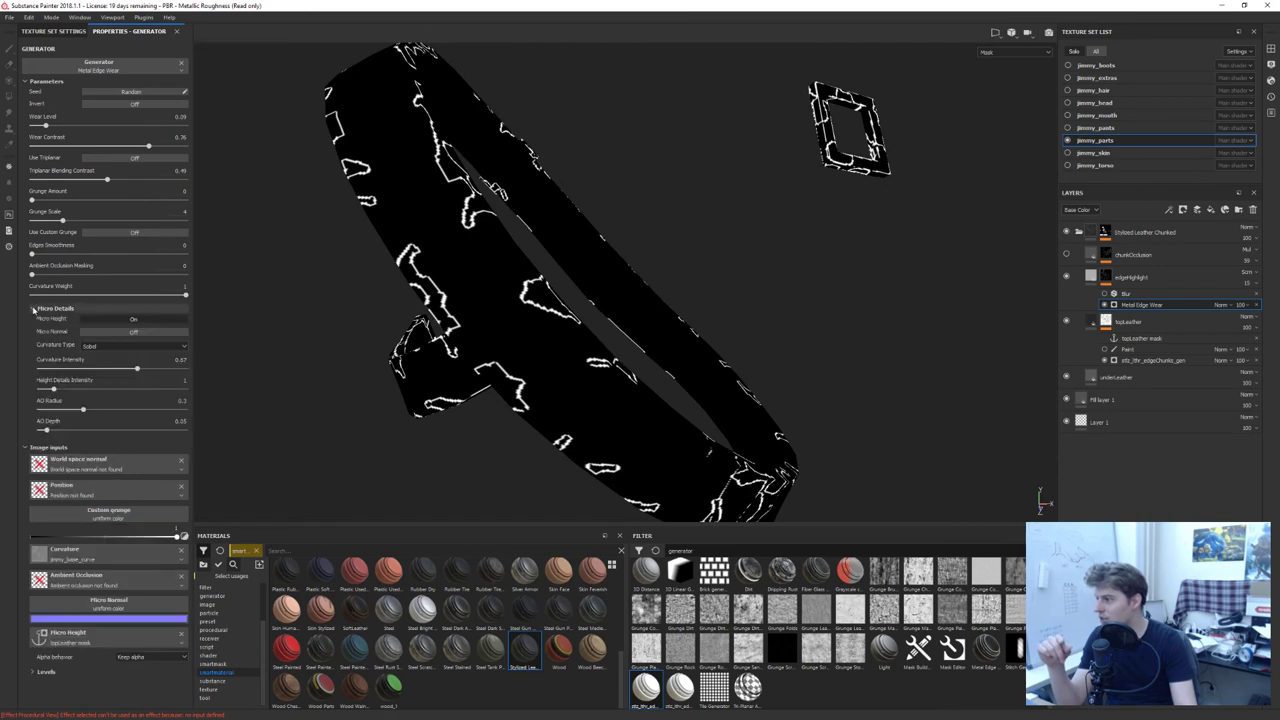
Turn off Micro Height in Metal Edge Wear and examine the edgeHighlight mask along the belt and its loop without it
{"action": "left_click", "coordinate": [113, 320]}
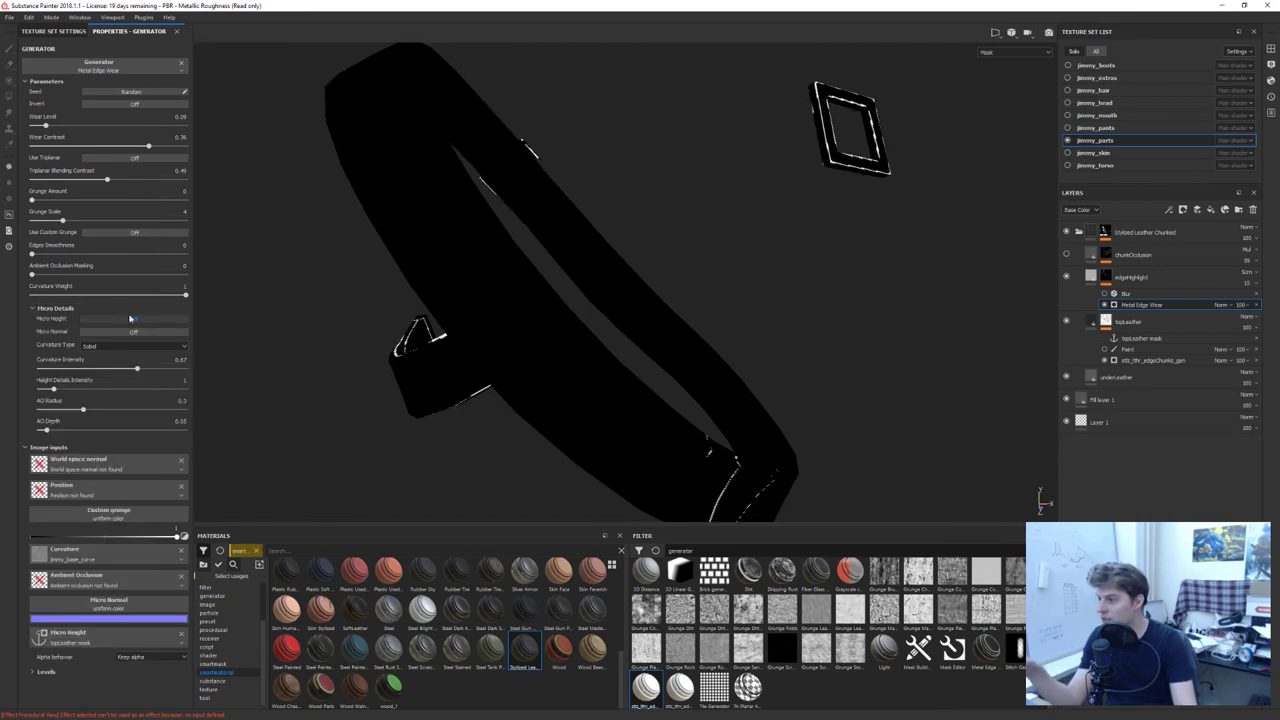
{"action": "left_click_drag", "start_coordinate": [440, 340], "coordinate": [583, 356], "text": "alt"}
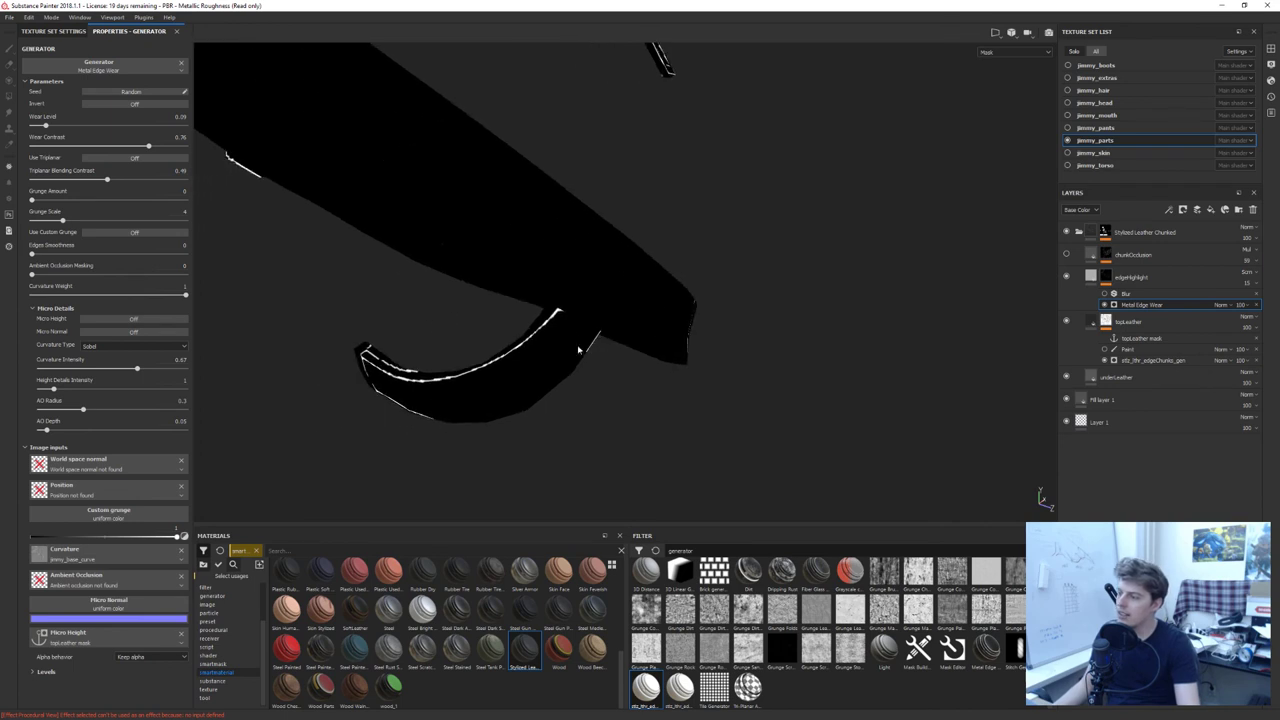
{"action": "left_click_drag", "start_coordinate": [377, 385], "coordinate": [653, 296], "text": "alt"}
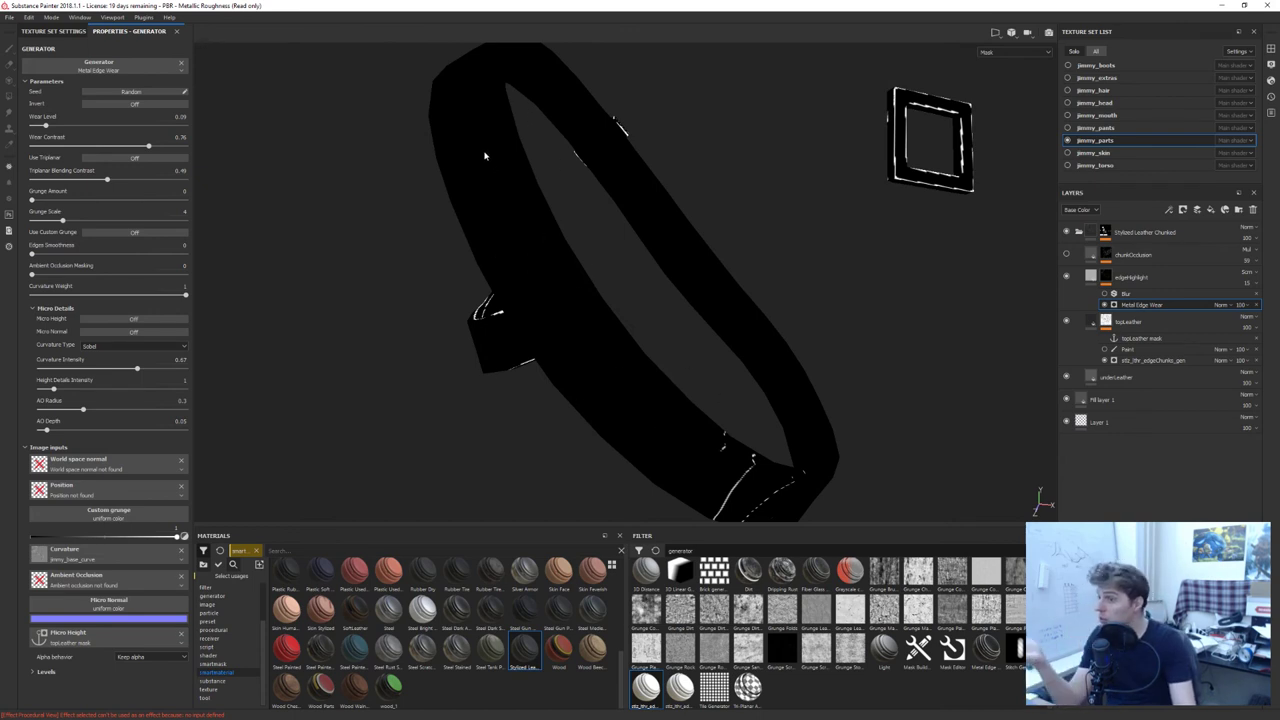
Set Metal Edge Wear's Wear Level to 0.05 and Wear Contrast to 0.81, checking the mask around the belt
{"action": "mouse_move", "coordinate": [45, 125]}
{"action": "left_mouse_down"}
{"action": "mouse_move", "coordinate": [100, 123]}
{"action": "mouse_move", "coordinate": [43, 124]}
{"action": "left_mouse_up"}
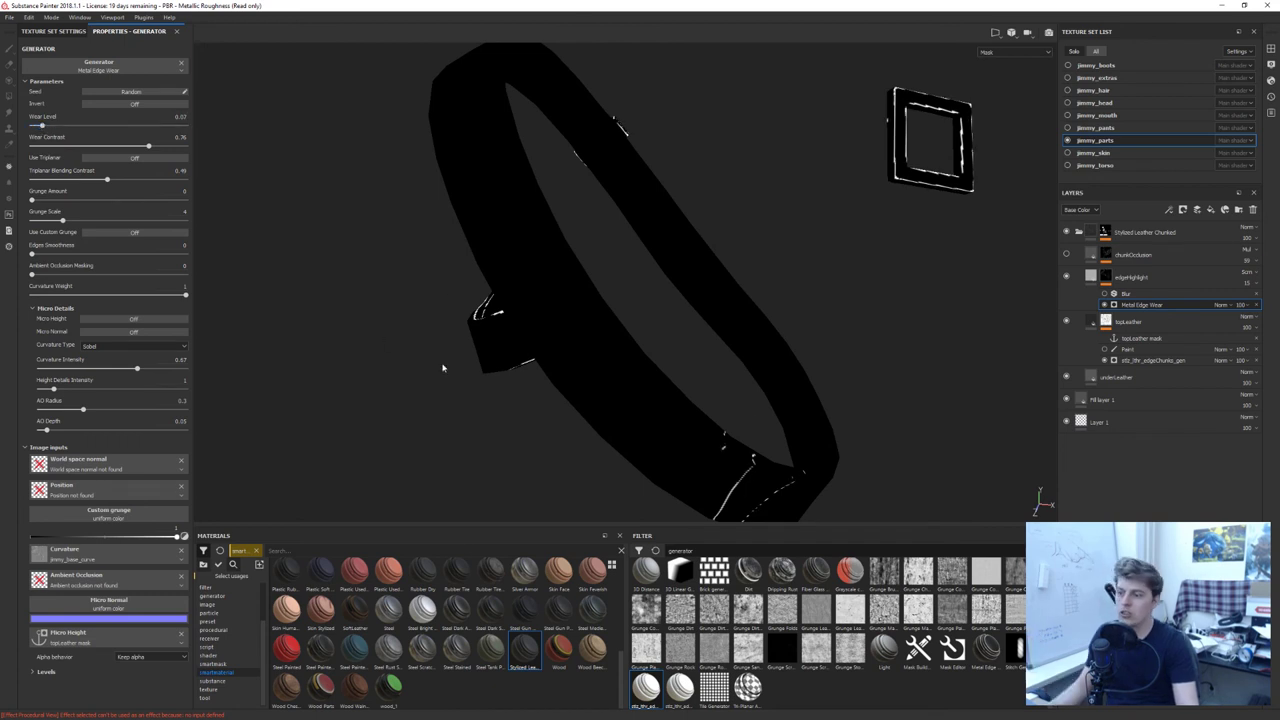
{"action": "left_click_drag", "start_coordinate": [449, 371], "coordinate": [428, 376], "text": "alt"}
{"action": "mouse_move", "coordinate": [147, 147]}
{"action": "left_mouse_down"}
{"action": "mouse_move", "coordinate": [117, 148]}
{"action": "mouse_move", "coordinate": [154, 148]}
{"action": "left_mouse_up"}
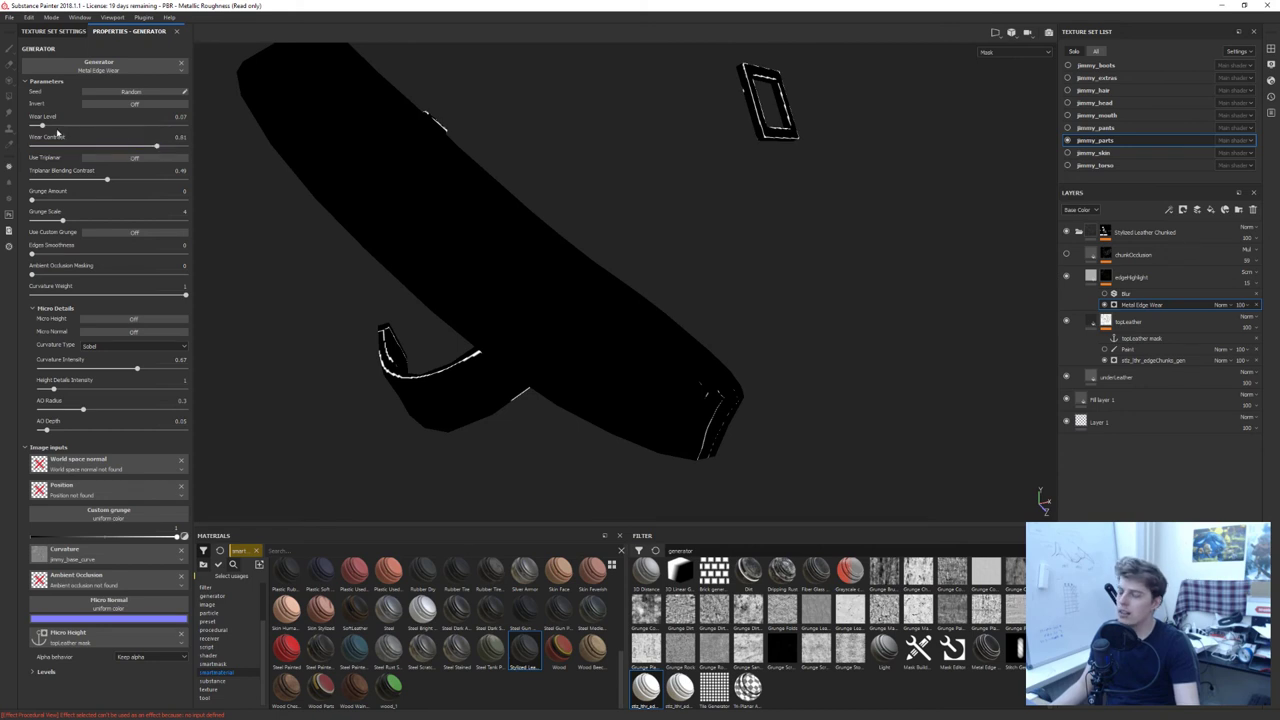
{"action": "left_click_drag", "start_coordinate": [42, 126], "coordinate": [40, 126]}
{"action": "left_click_drag", "start_coordinate": [500, 240], "coordinate": [574, 290], "text": "alt"}
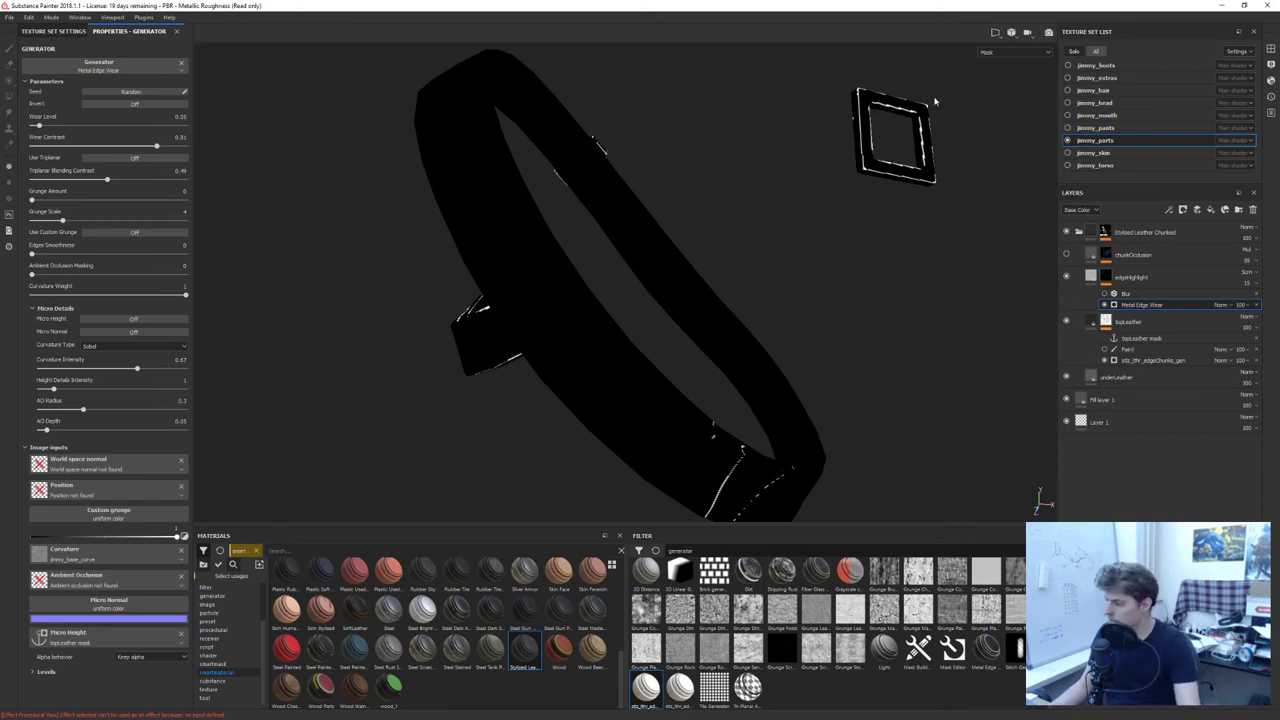
Review the topLeather mask anchor point's references and the names of the anchor point and the edgeHighlight layer without renaming them
{"action": "left_click", "coordinate": [1158, 339]}
{"action": "key", "text": "Return"}
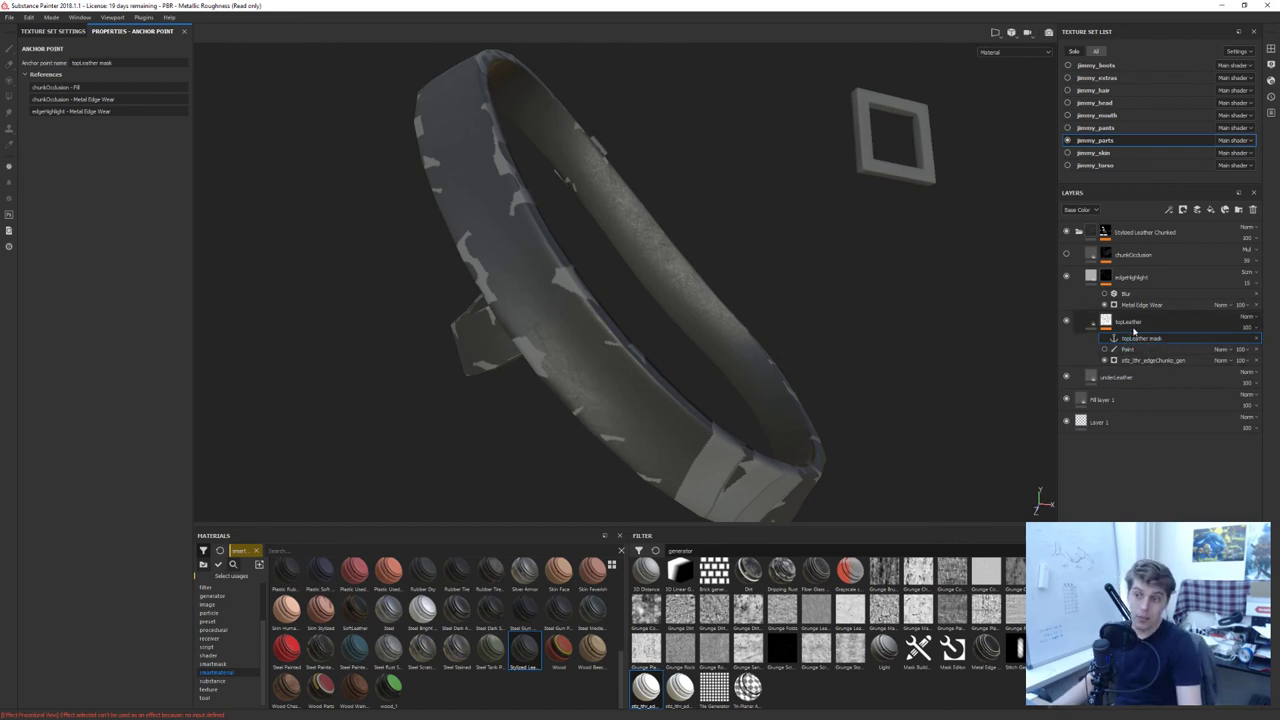
{"action": "double_click", "coordinate": [1138, 340]}
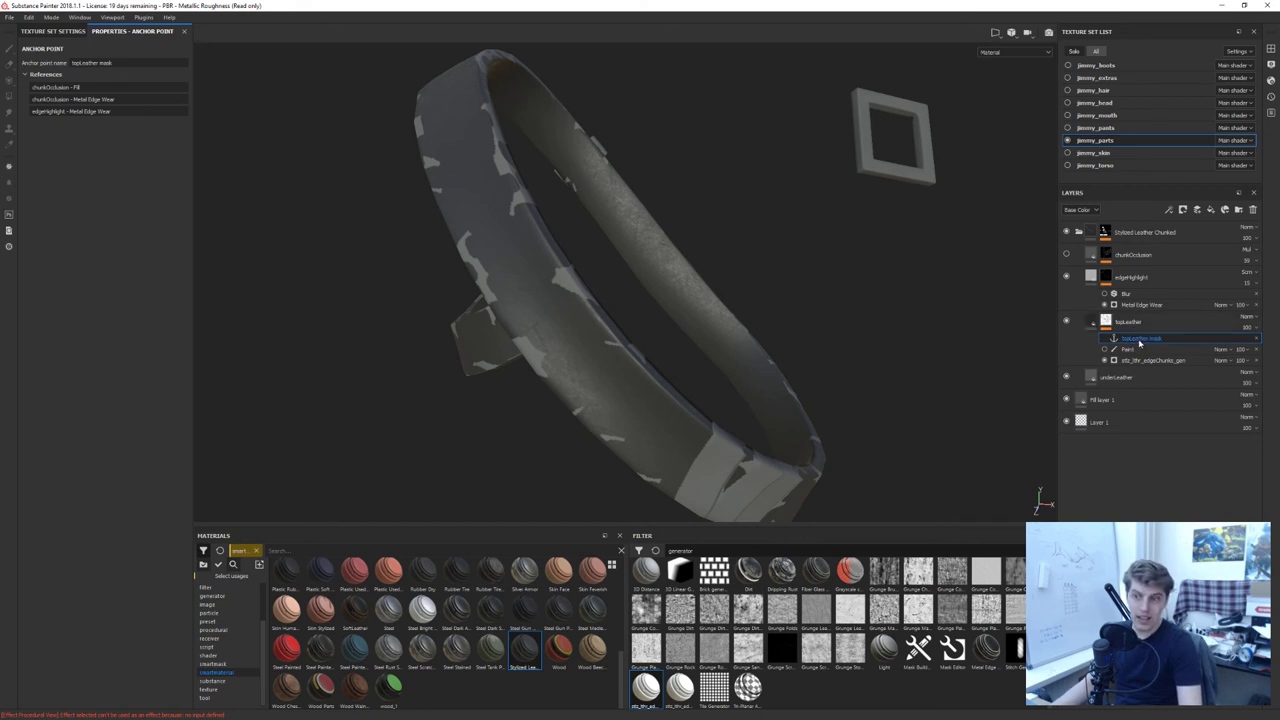
{"action": "key", "text": "Return"}
{"action": "key", "text": "Return"}
{"action": "double_click", "coordinate": [1144, 277]}
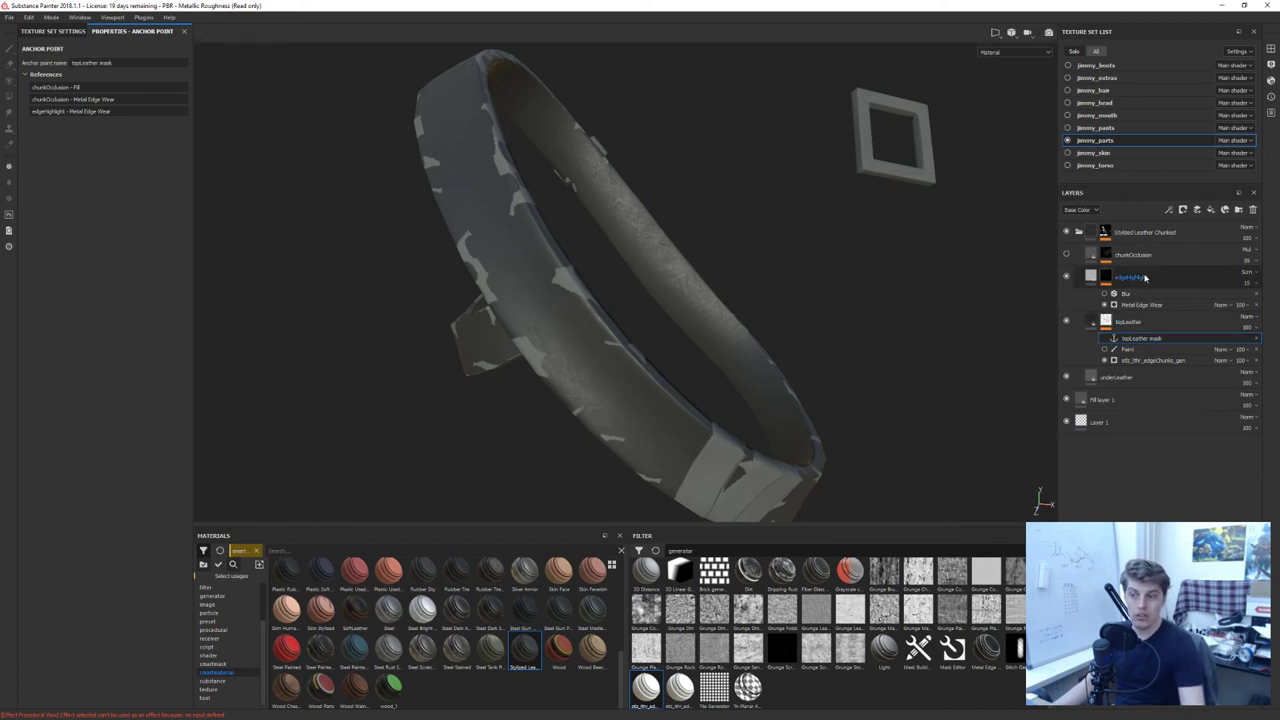
{"action": "key", "text": "Return"}
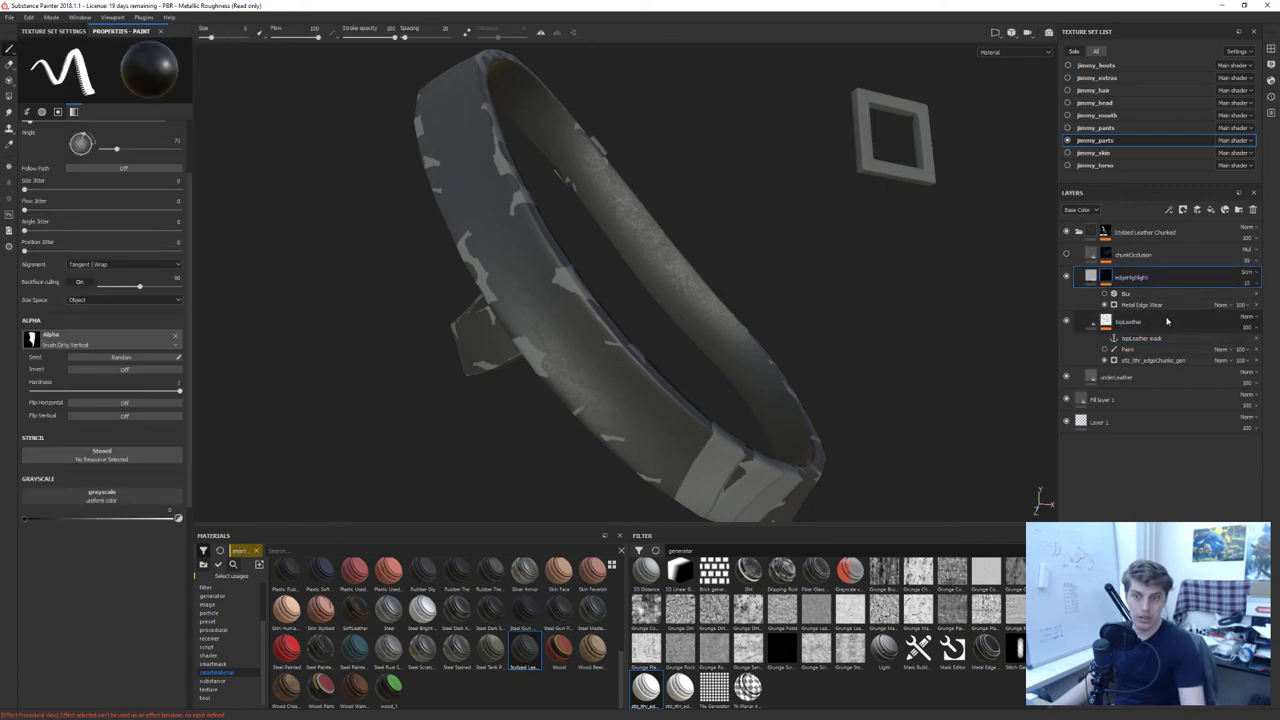
{"action": "double_click", "coordinate": [1157, 341]}
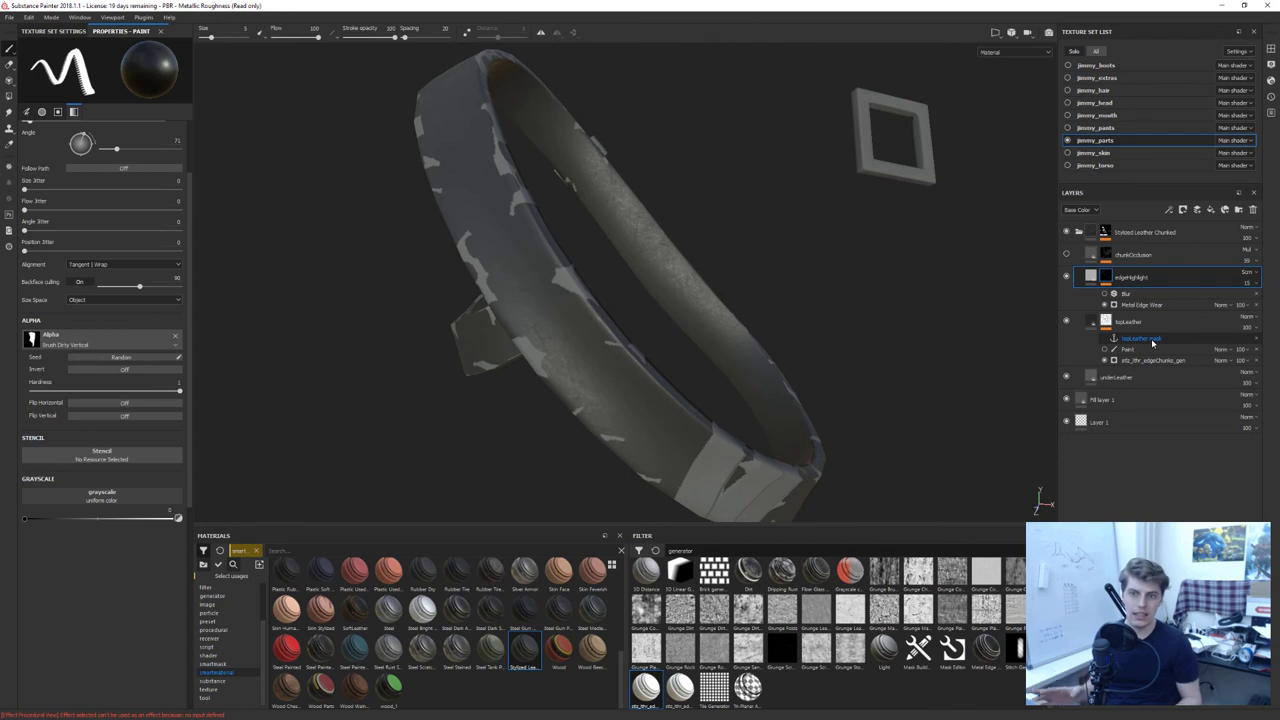
{"action": "key", "text": "Return"}
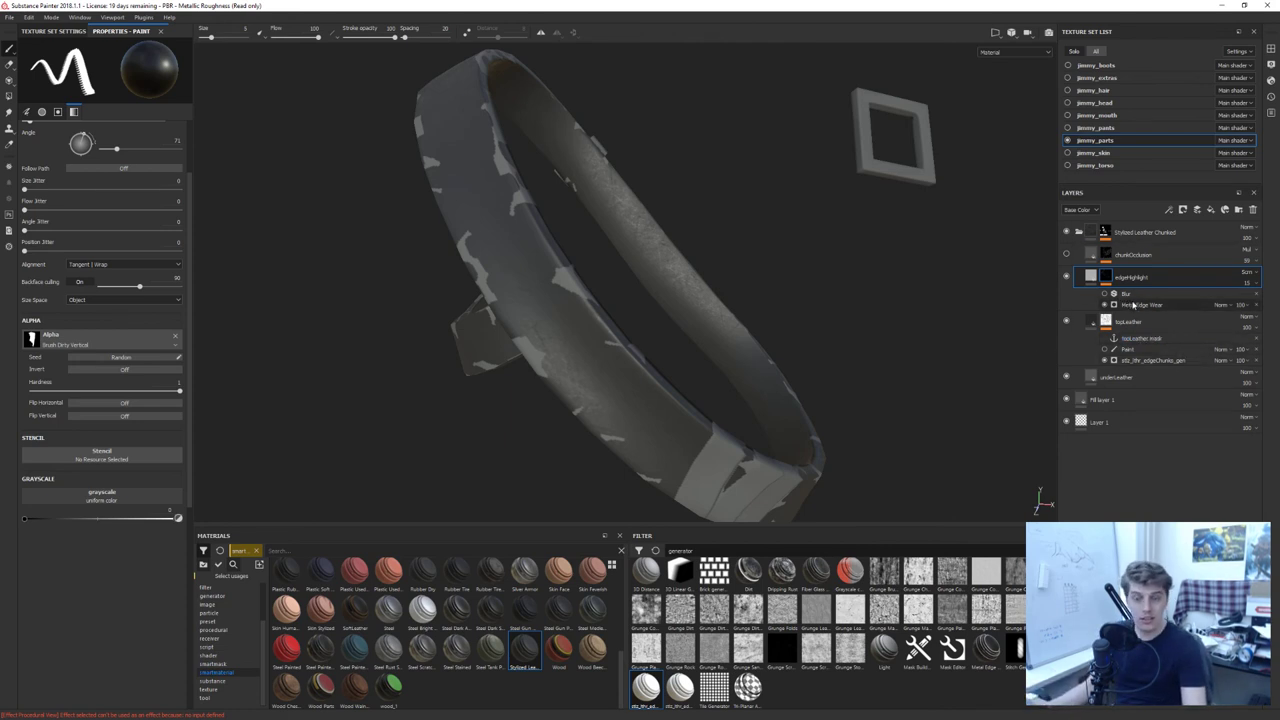
Pick the topLeather mask anchor point as the Micro Height input of edgeHighlight's Metal Edge Wear generator
{"action": "left_click", "coordinate": [1135, 306]}
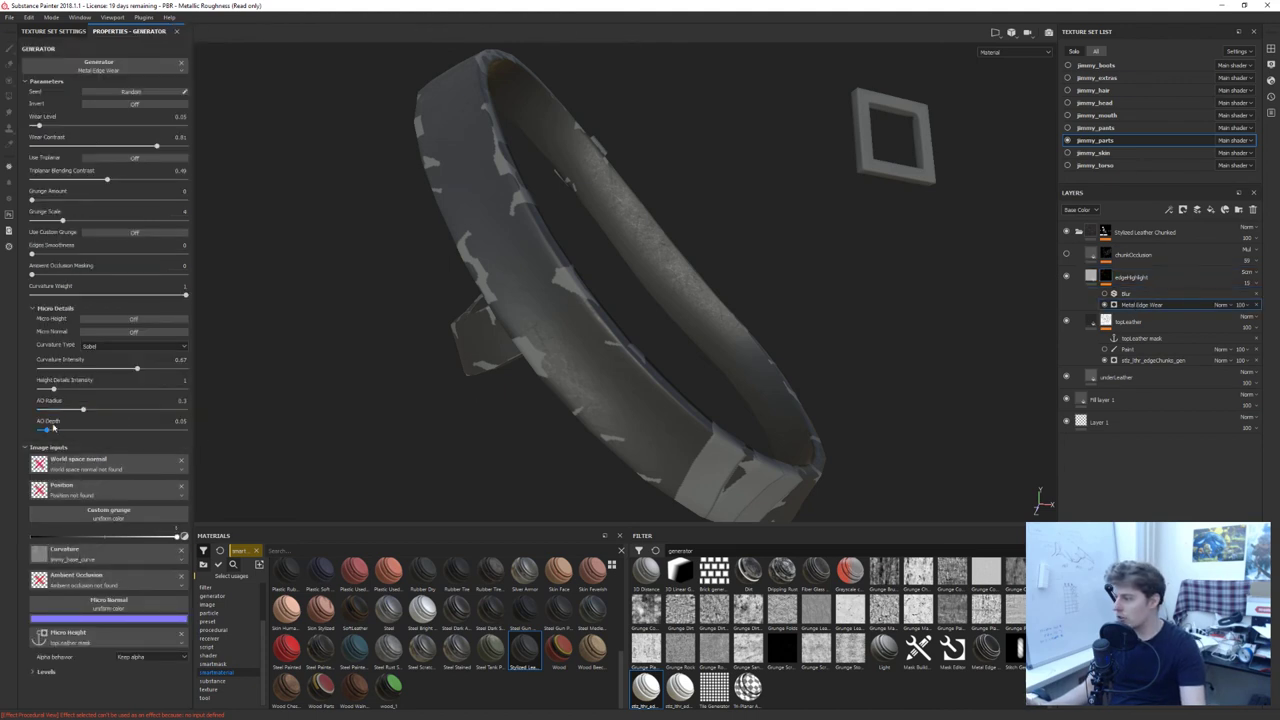
{"action": "left_click", "coordinate": [71, 642]}
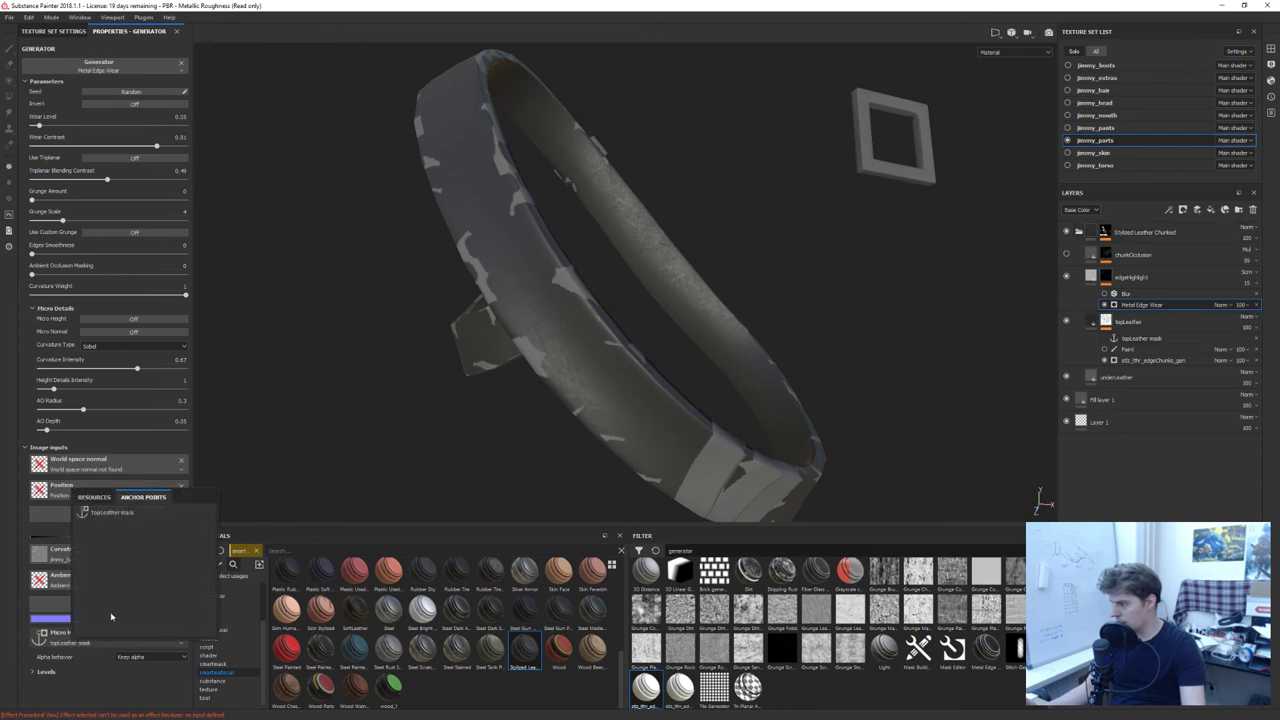
{"action": "left_click", "coordinate": [124, 511]}
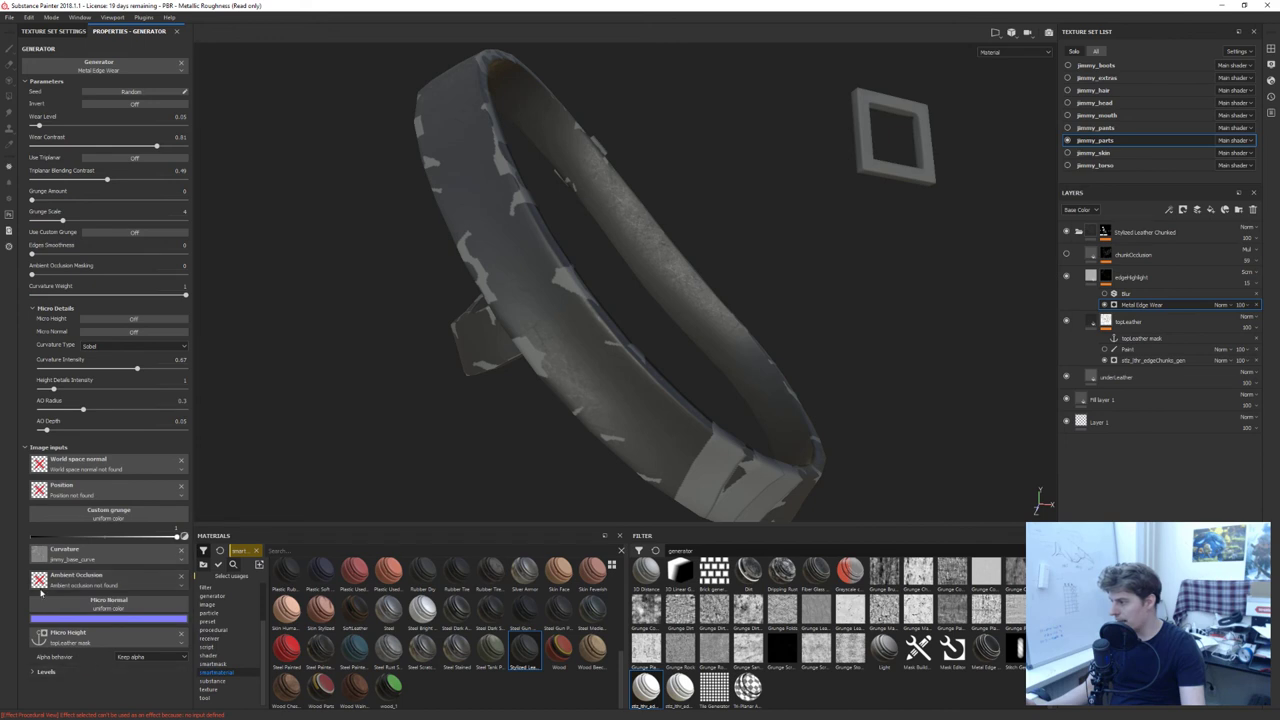
Turn on Micro Height in Metal Edge Wear and set Curvature Intensity to 0.53
{"action": "left_click", "coordinate": [120, 320]}
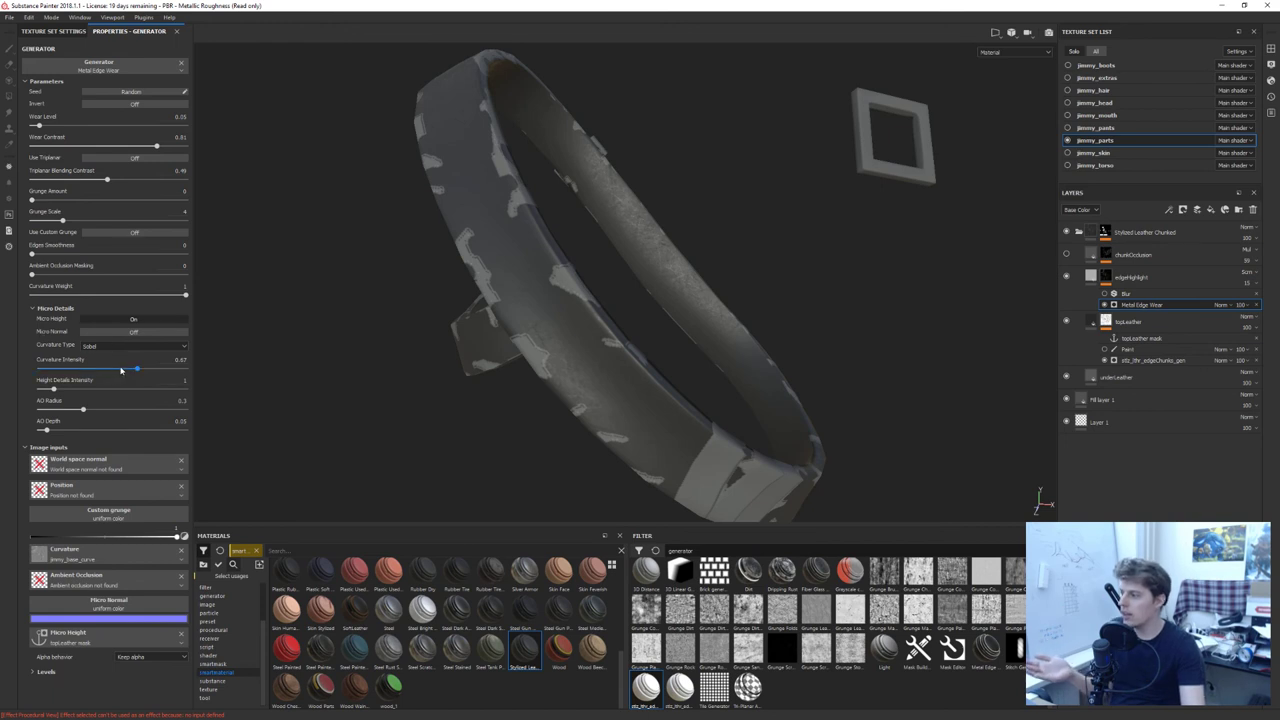
{"action": "mouse_move", "coordinate": [120, 370]}
{"action": "left_mouse_down"}
{"action": "mouse_move", "coordinate": [66, 370]}
{"action": "mouse_move", "coordinate": [139, 370]}
{"action": "mouse_move", "coordinate": [101, 370]}
{"action": "left_mouse_up"}
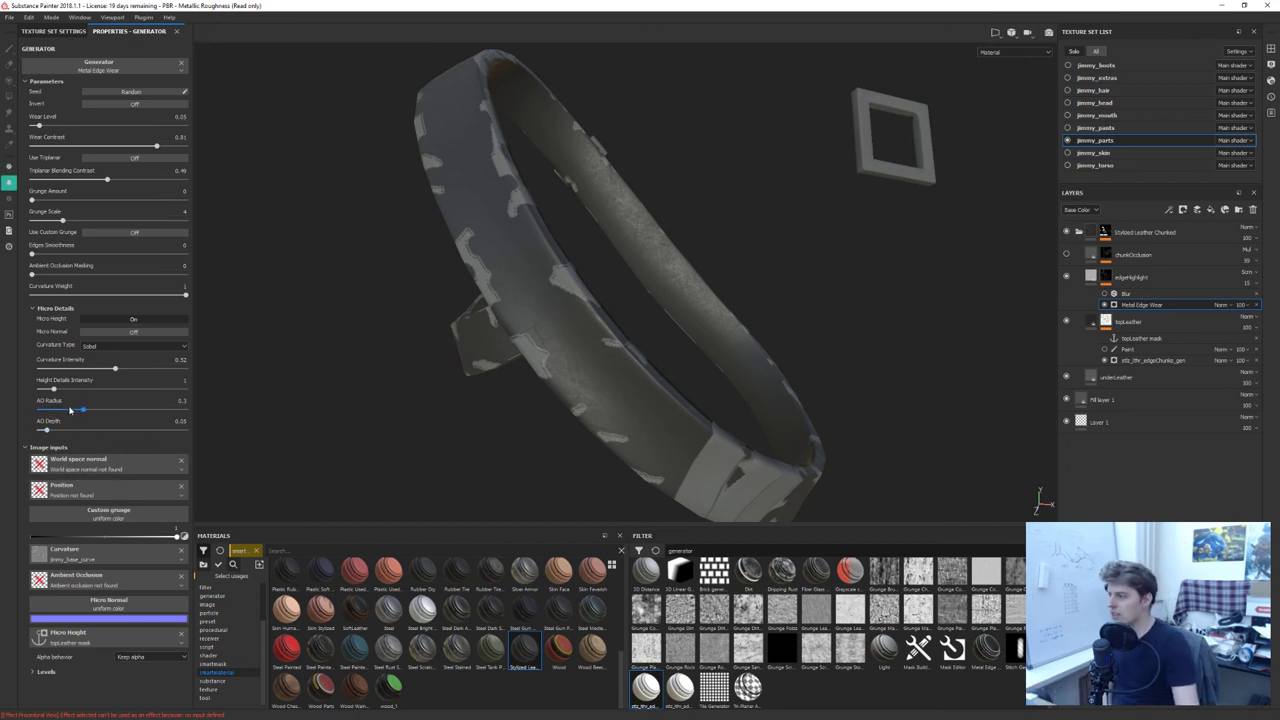
{"action": "left_click_drag", "start_coordinate": [114, 369], "coordinate": [104, 370]}
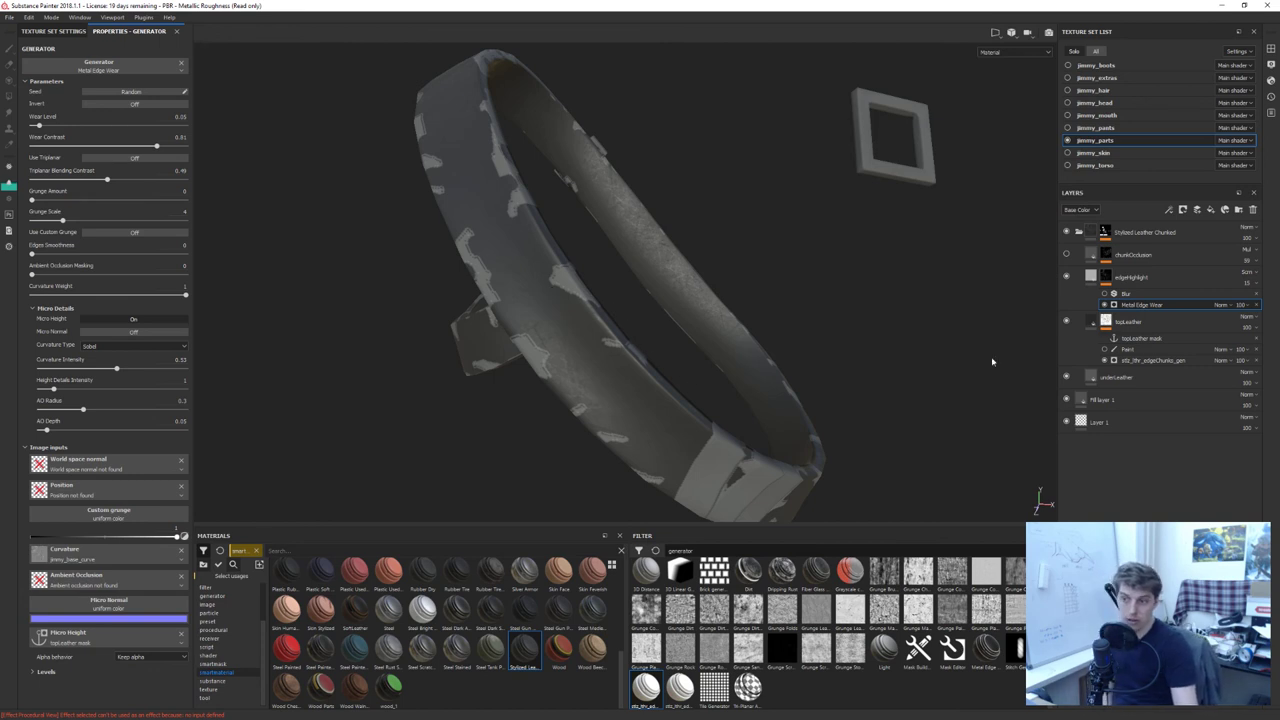
Enable the Blur filter in the edgeHighlight mask and isolate the mask on the belt to examine the softened edge lines
{"action": "left_click", "coordinate": [1104, 293]}
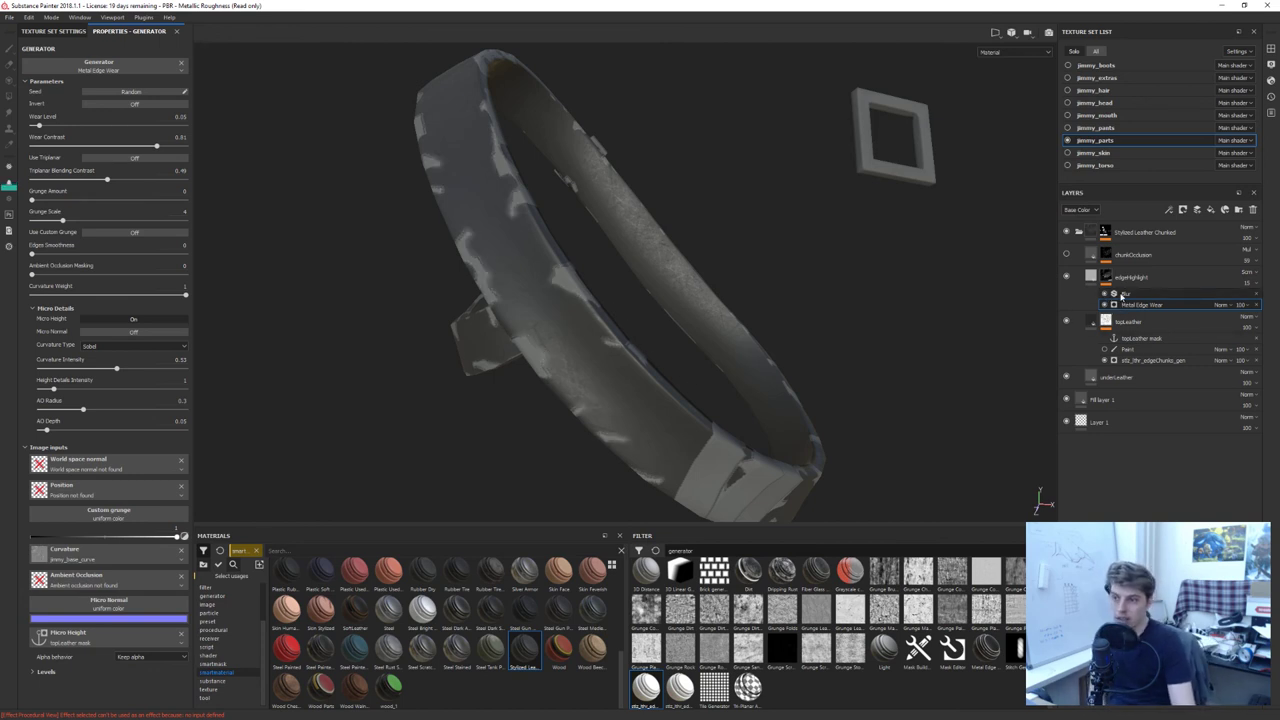
{"action": "left_click", "coordinate": [1122, 294]}
{"action": "right_click", "coordinate": [1125, 299]}
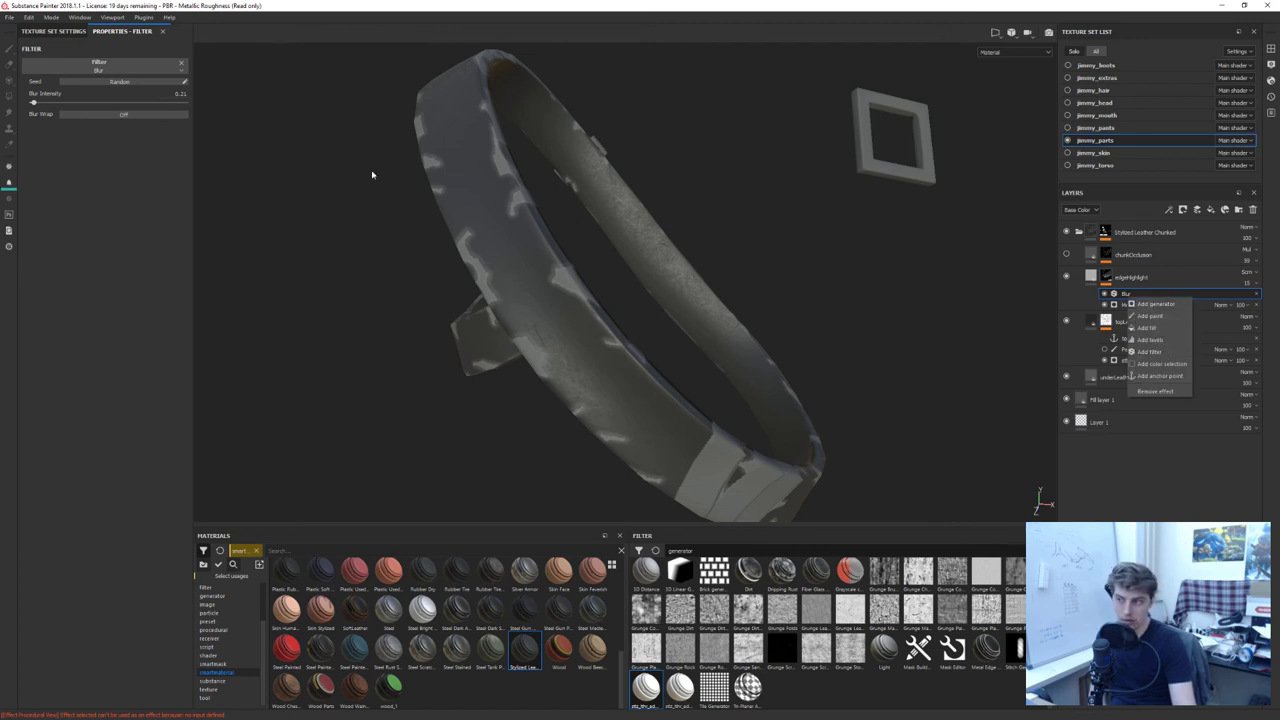
{"action": "key", "text": "Escape"}
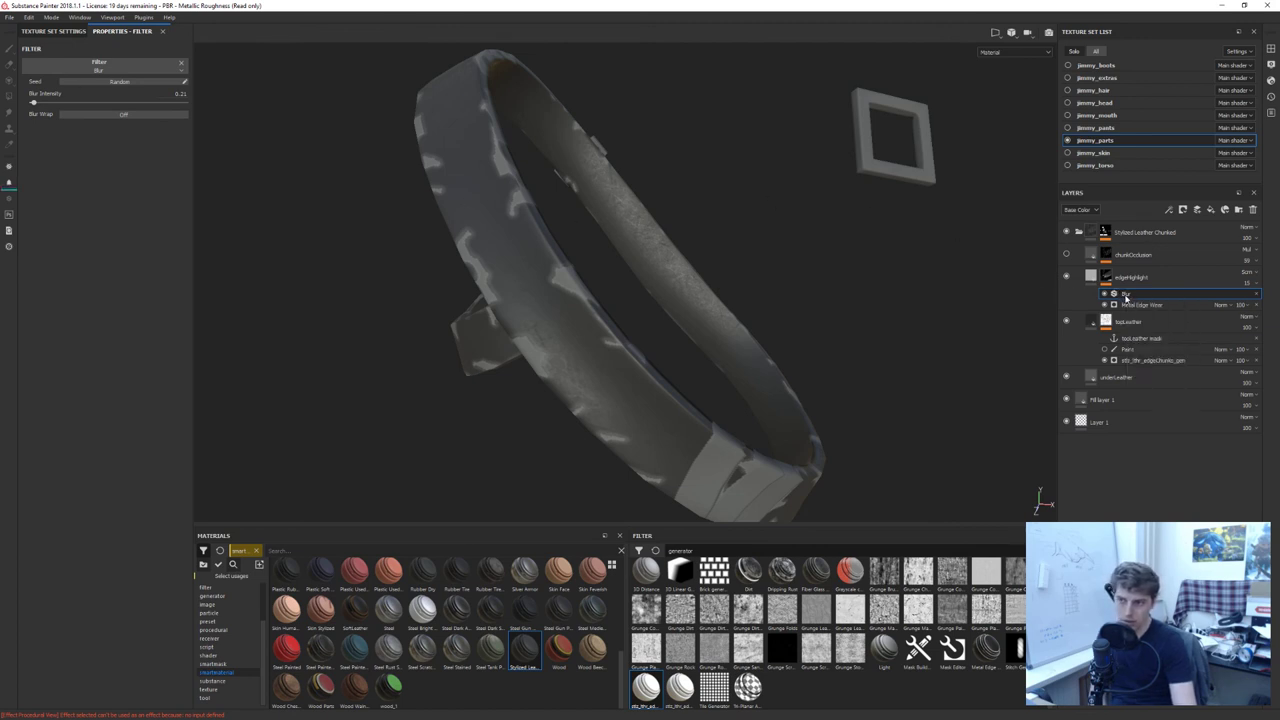
{"action": "key", "text": "ctrl+s"}
{"action": "left_click", "coordinate": [1107, 277], "text": "alt"}
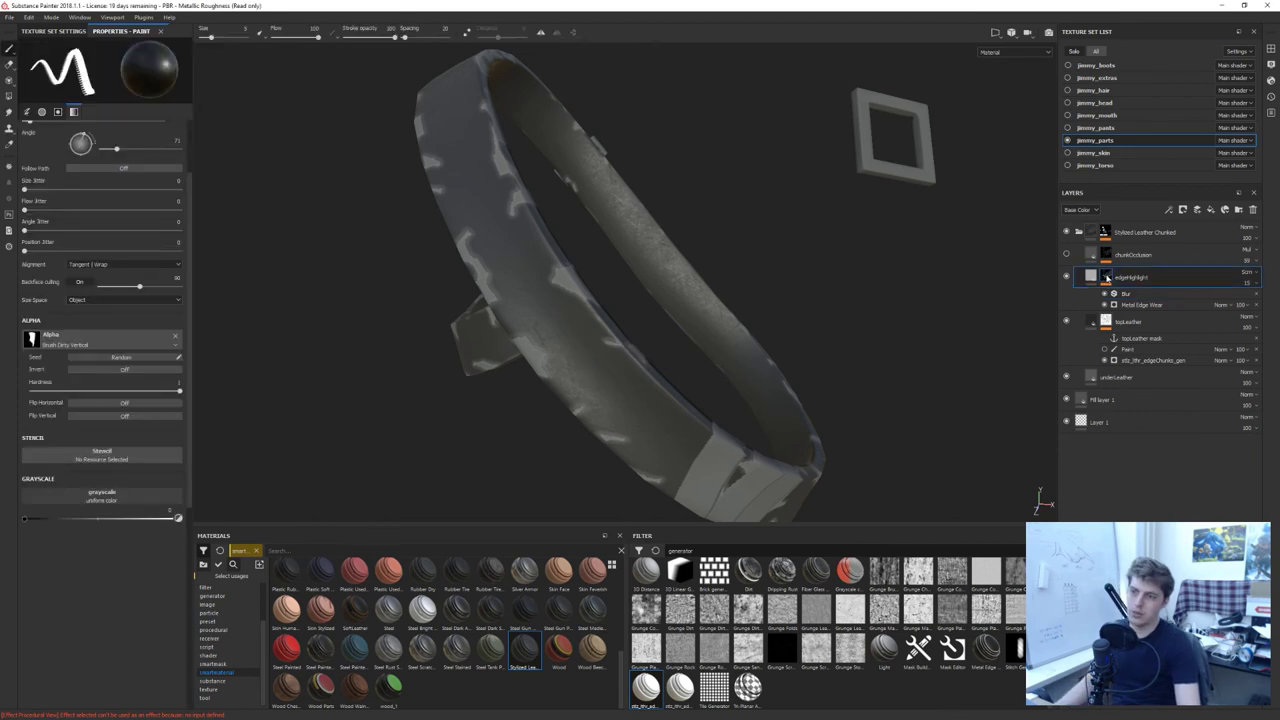
{"action": "left_click_drag", "start_coordinate": [906, 284], "coordinate": [950, 276], "text": "alt"}
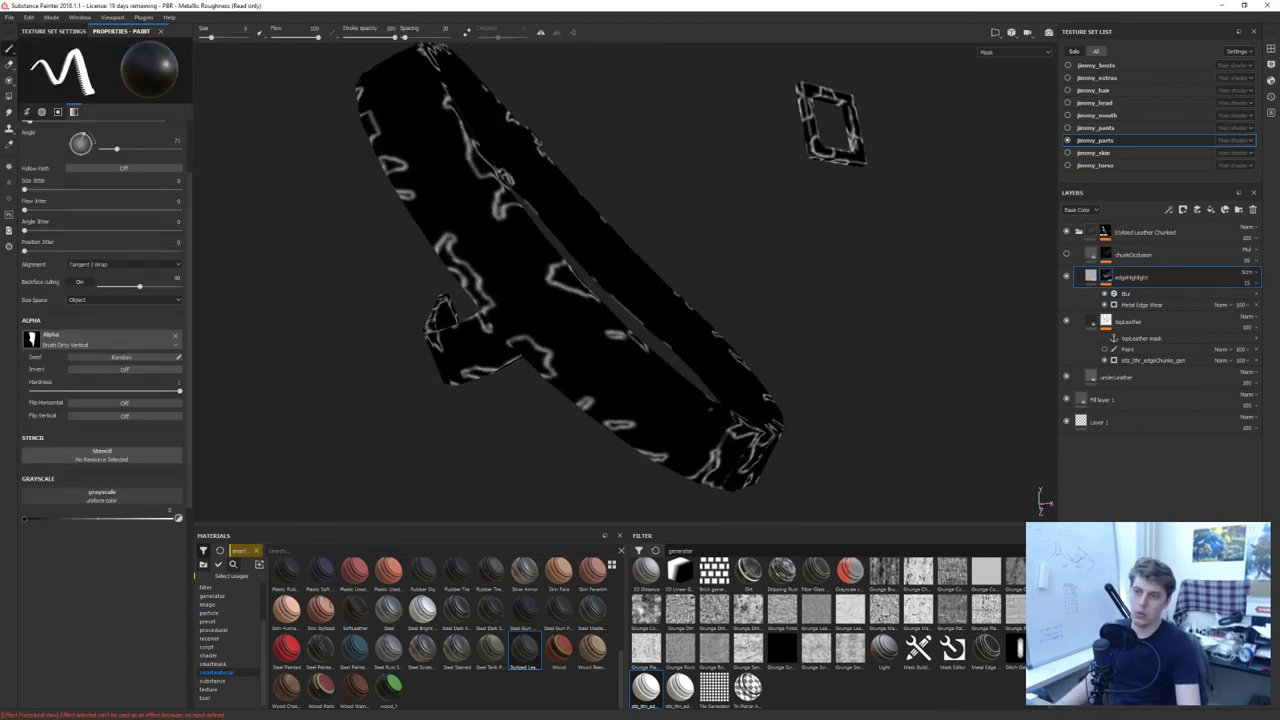
Return to the material view with the edgeHighlight fill selected and set the layer's opacity to 100
{"action": "left_click", "coordinate": [1090, 278]}
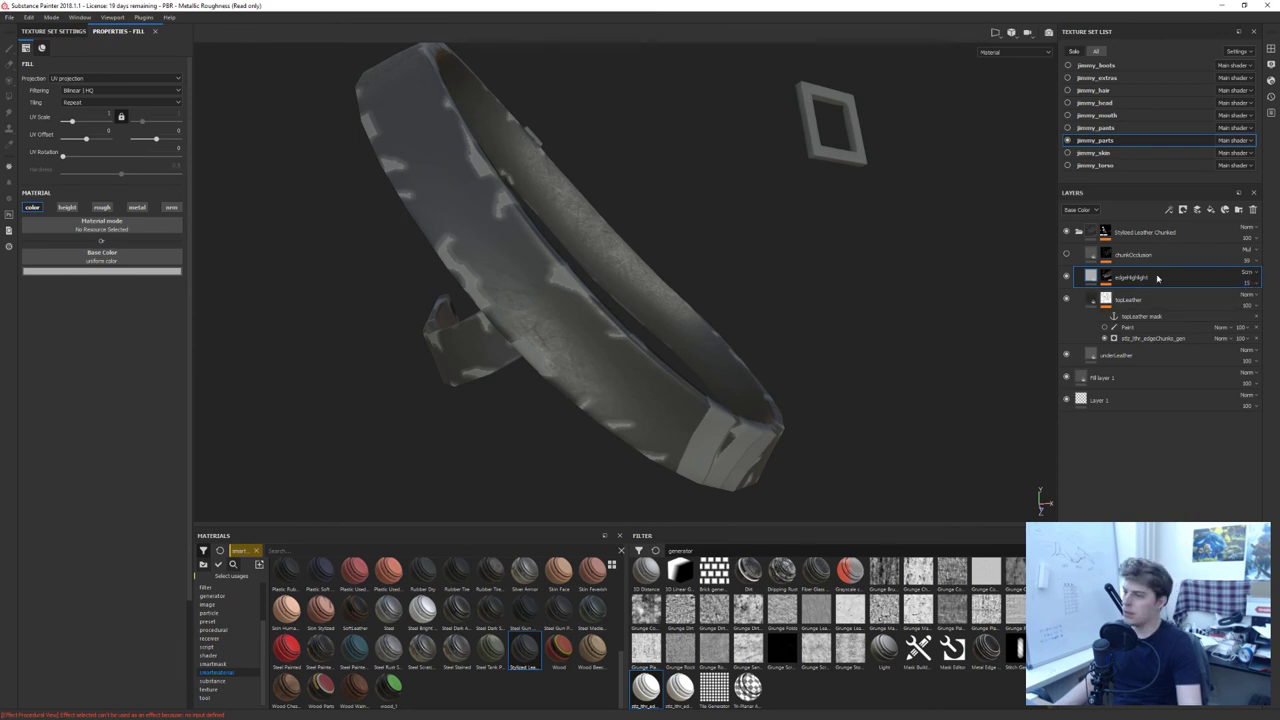
{"action": "left_click", "coordinate": [1247, 283]}
{"action": "left_click_drag", "start_coordinate": [1238, 300], "coordinate": [1276, 300]}
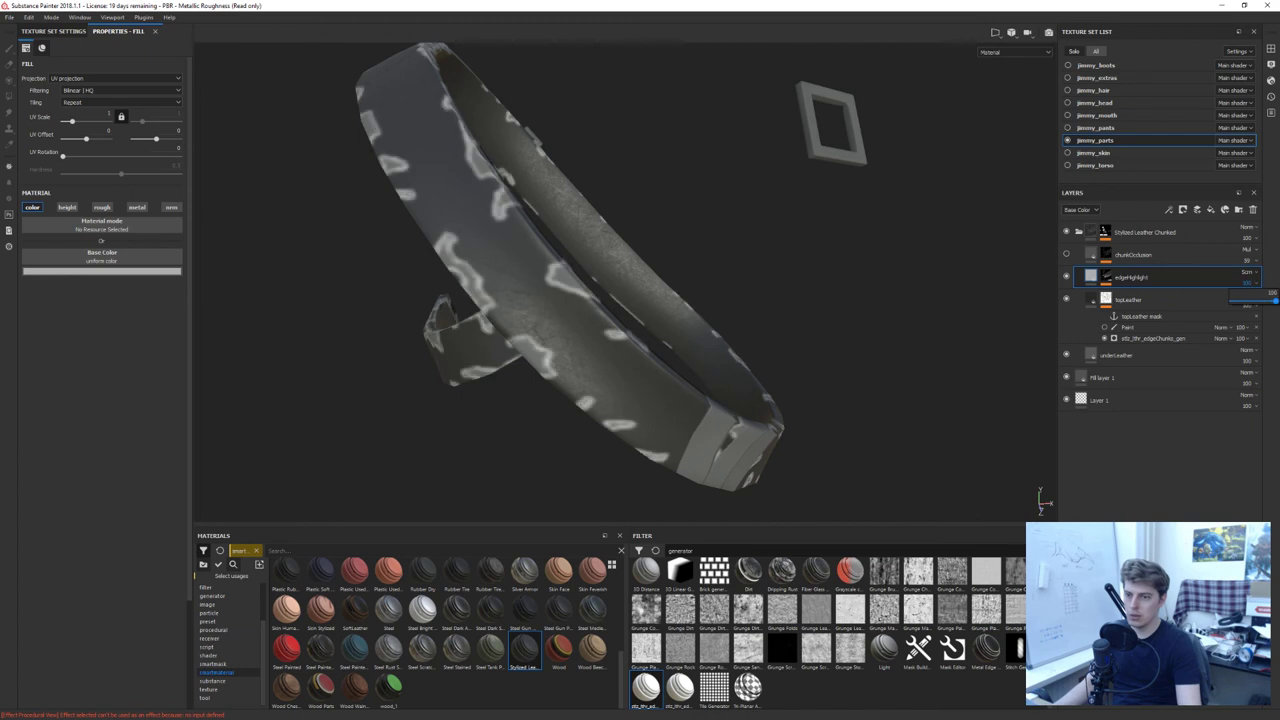
{"action": "left_click_drag", "start_coordinate": [839, 281], "coordinate": [785, 275], "text": "alt"}
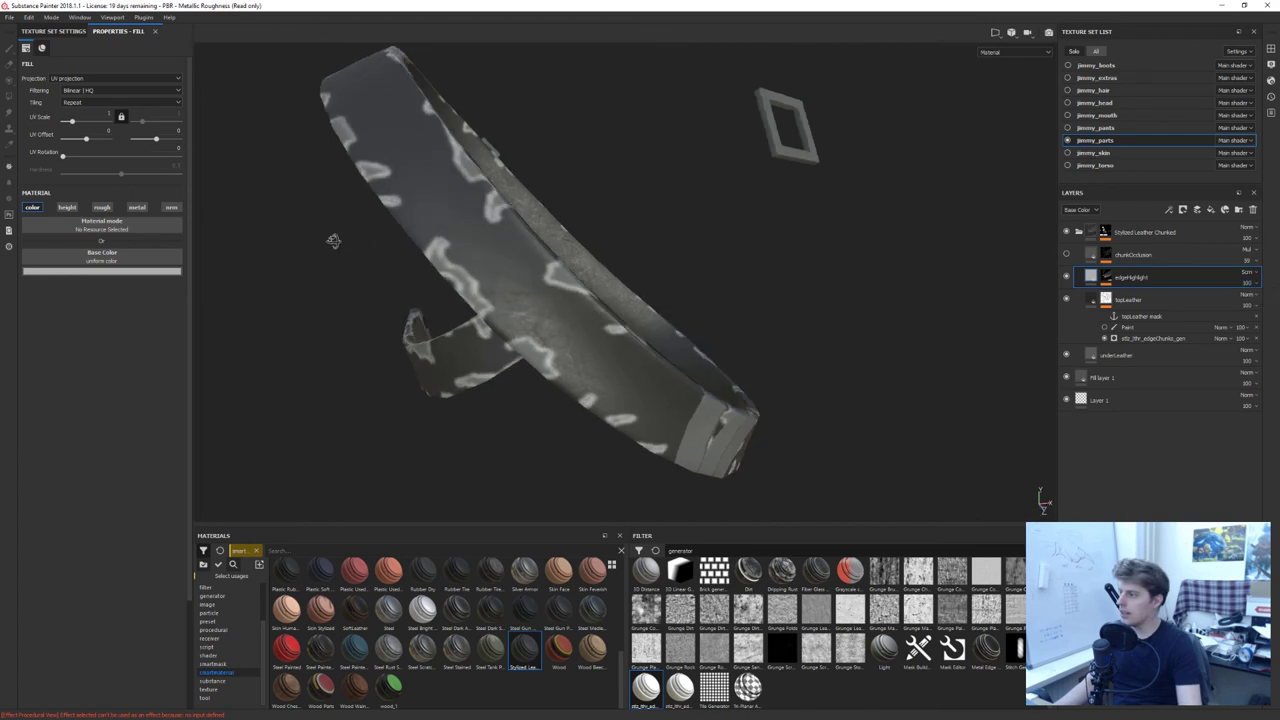
Toggle the height, color and roughness channels of the edgeHighlight fill to compare them, leaving only color enabled
{"action": "left_click", "coordinate": [70, 208]}
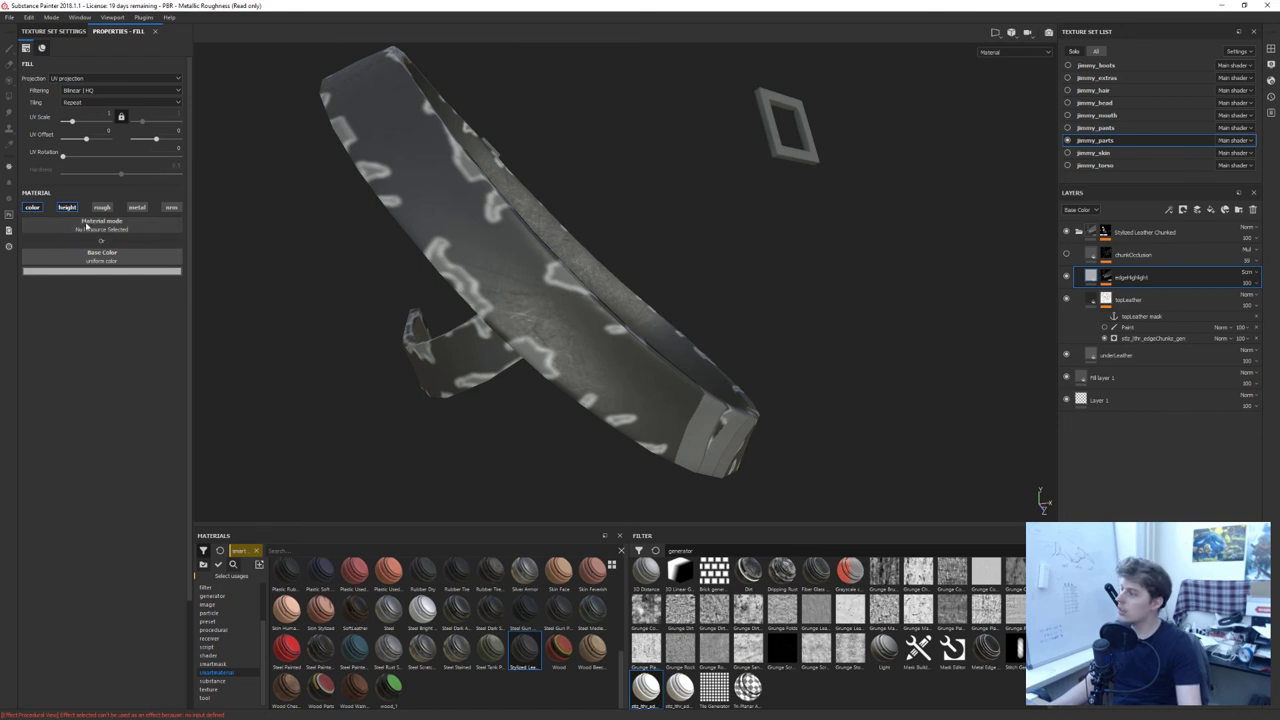
{"action": "left_click", "coordinate": [66, 208]}
{"action": "left_click", "coordinate": [57, 209]}
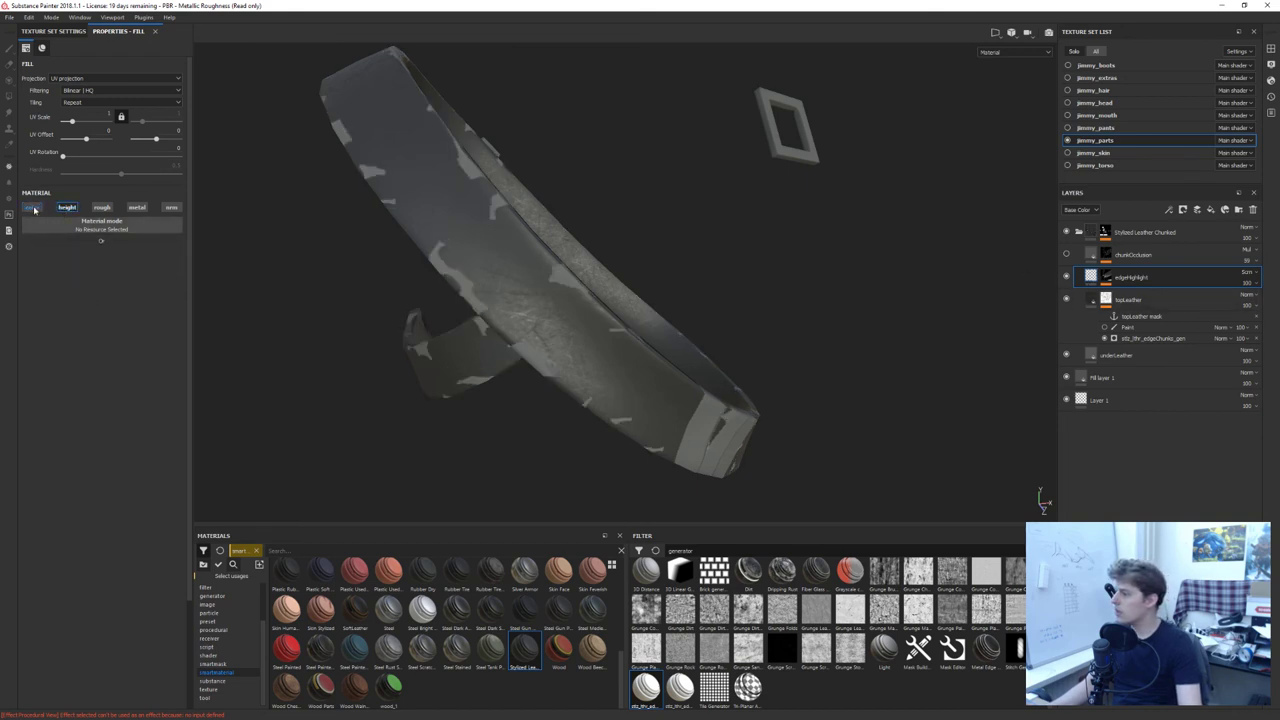
{"action": "left_click", "coordinate": [57, 209]}
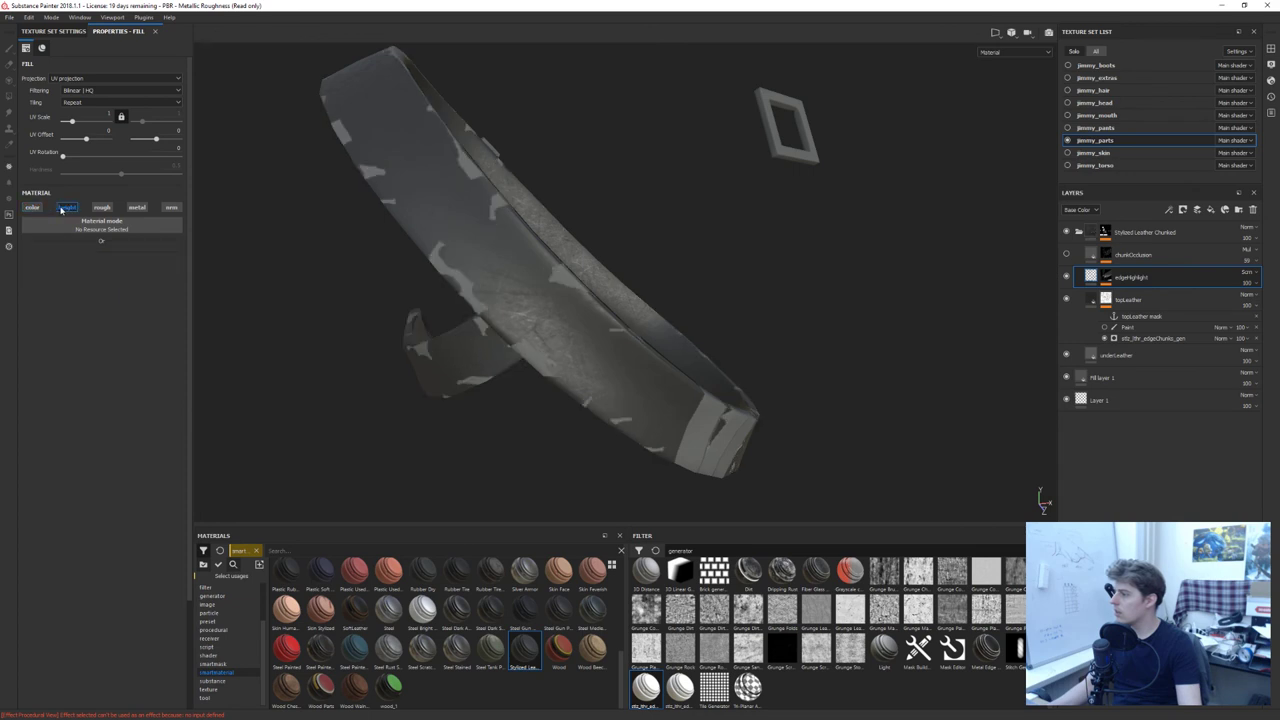
{"action": "left_click", "coordinate": [57, 209]}
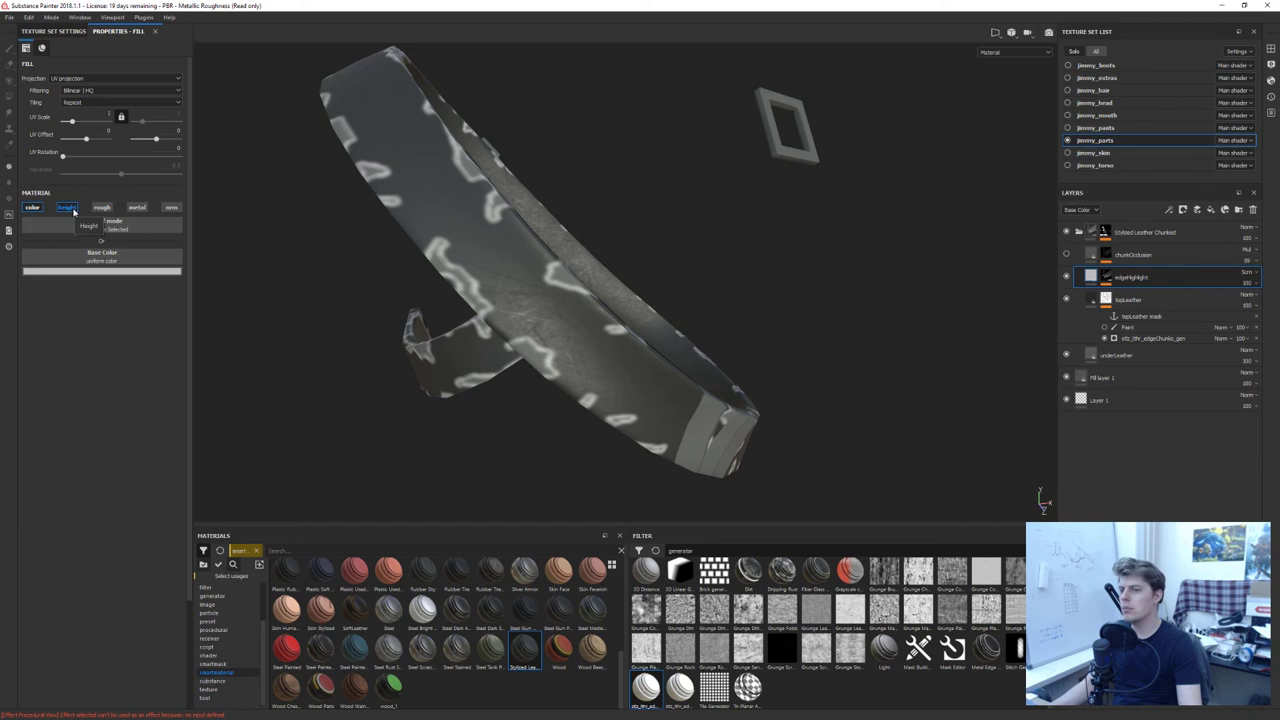
{"action": "left_click", "coordinate": [32, 208]}
{"action": "left_click", "coordinate": [30, 210]}
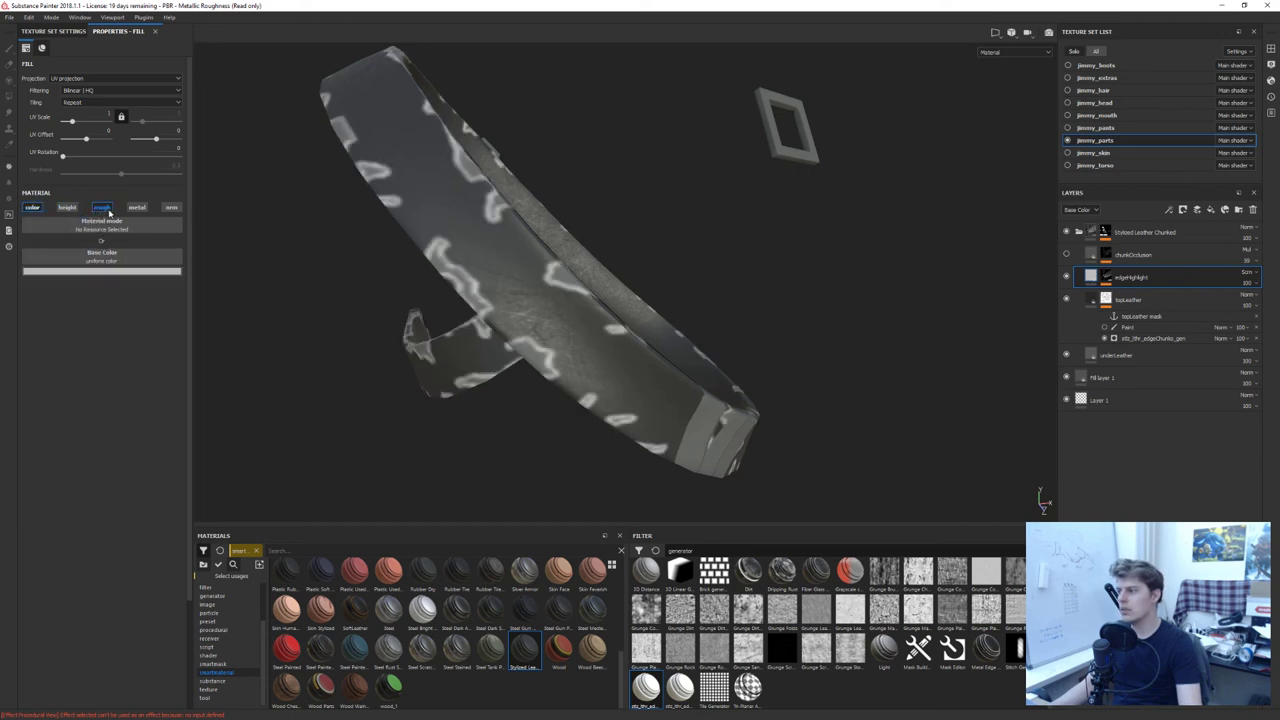
{"action": "left_click", "coordinate": [109, 210]}
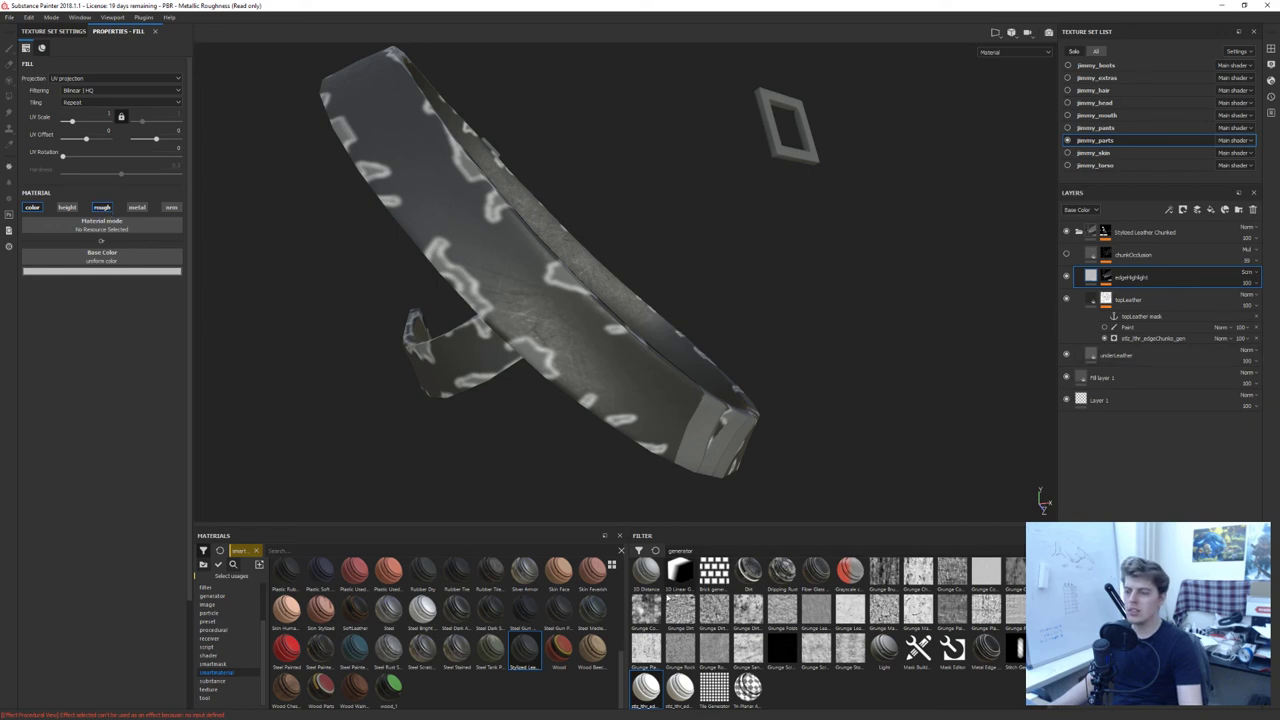
{"action": "mouse_move", "coordinate": [523, 660]}
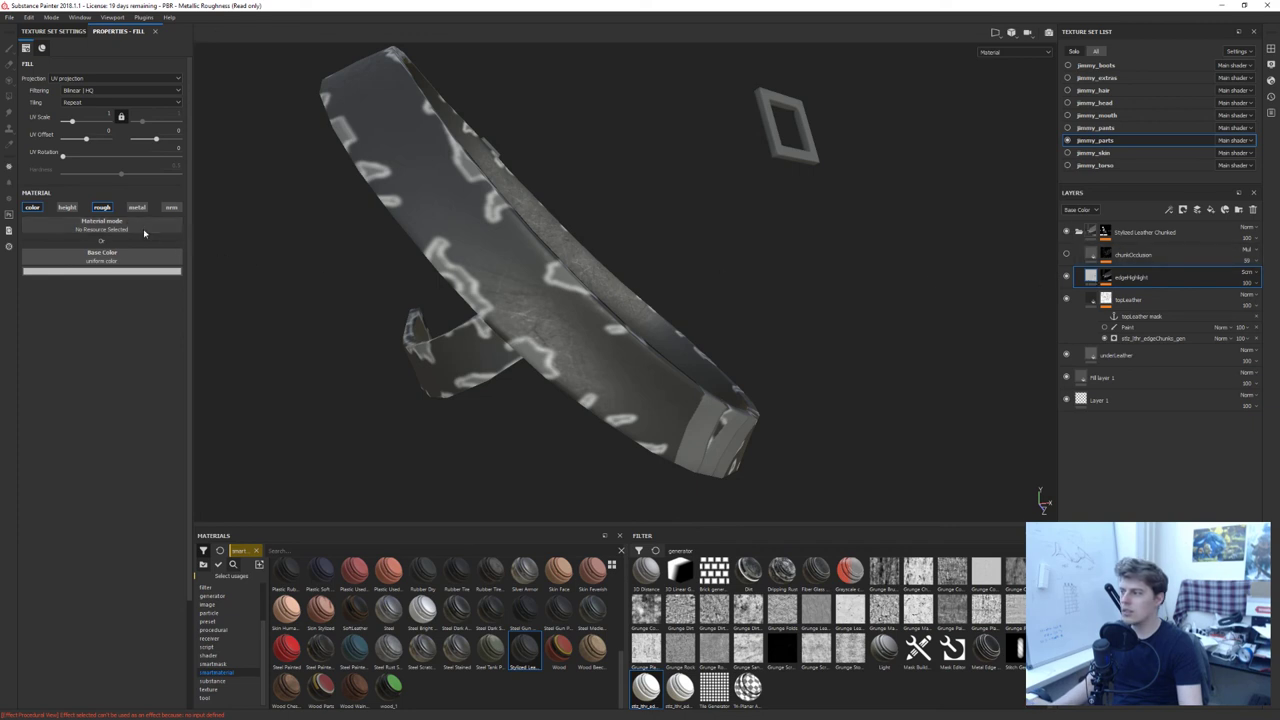
{"action": "left_click", "coordinate": [32, 207]}
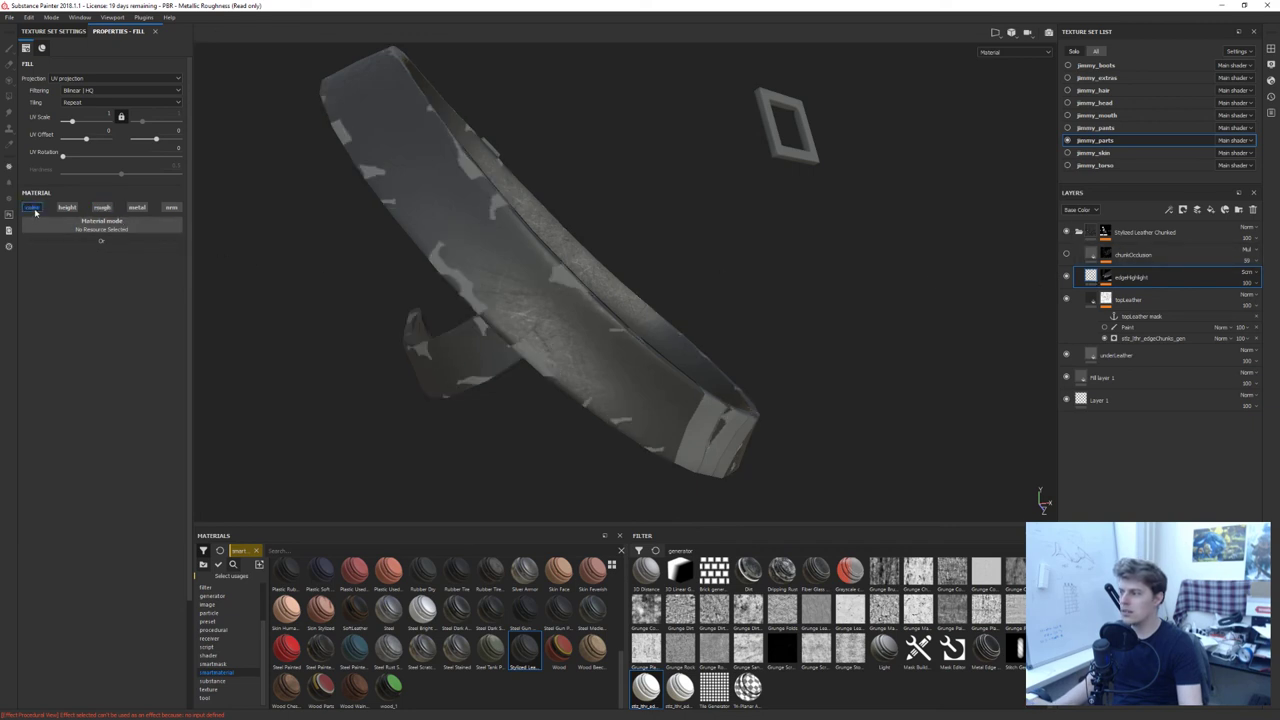
{"action": "left_click", "coordinate": [33, 207]}
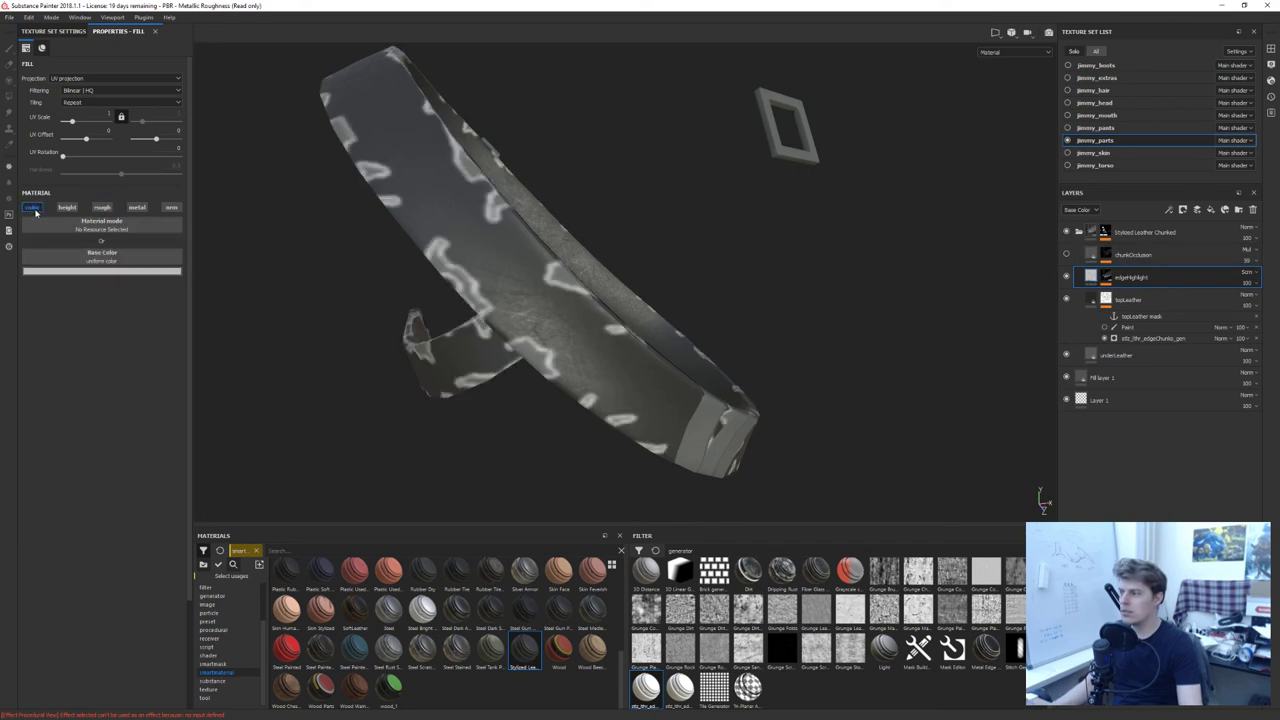
Lower the edgeHighlight layer's opacity to 20 and turn on the chunkOcclusion layer above it
{"action": "left_click", "coordinate": [98, 207]}
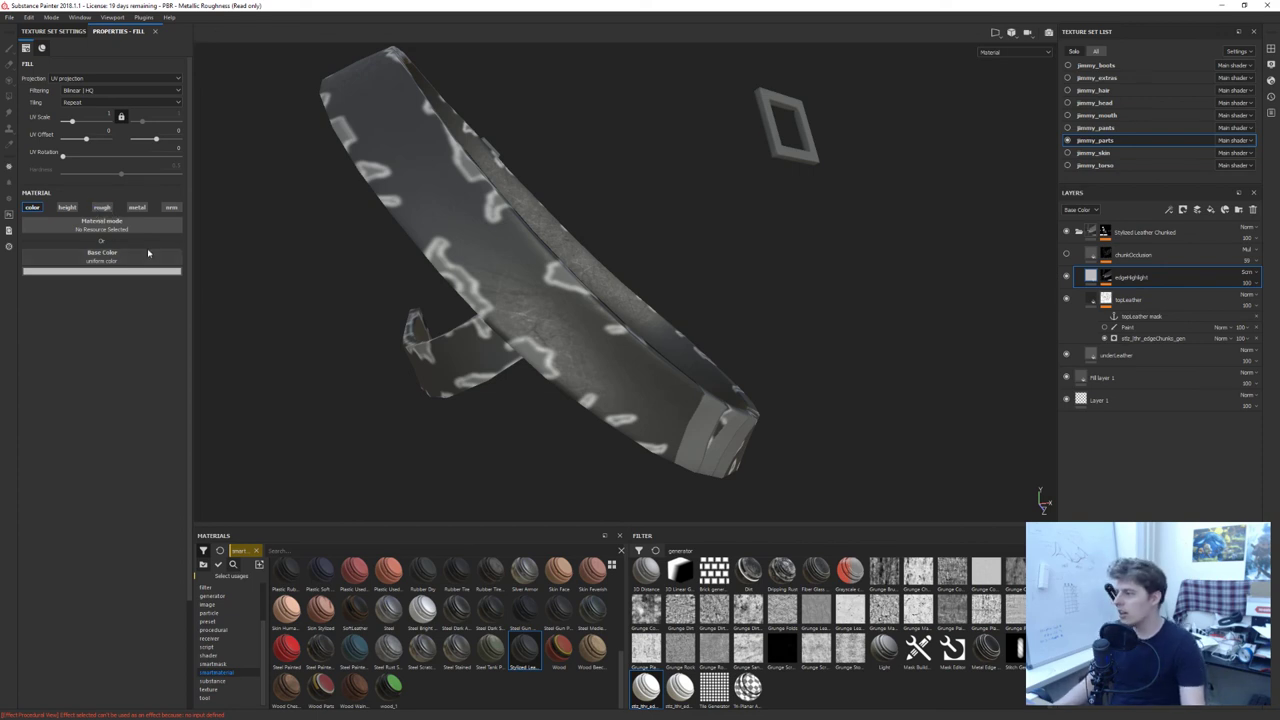
{"action": "left_click_drag", "start_coordinate": [1246, 285], "coordinate": [1250, 304]}
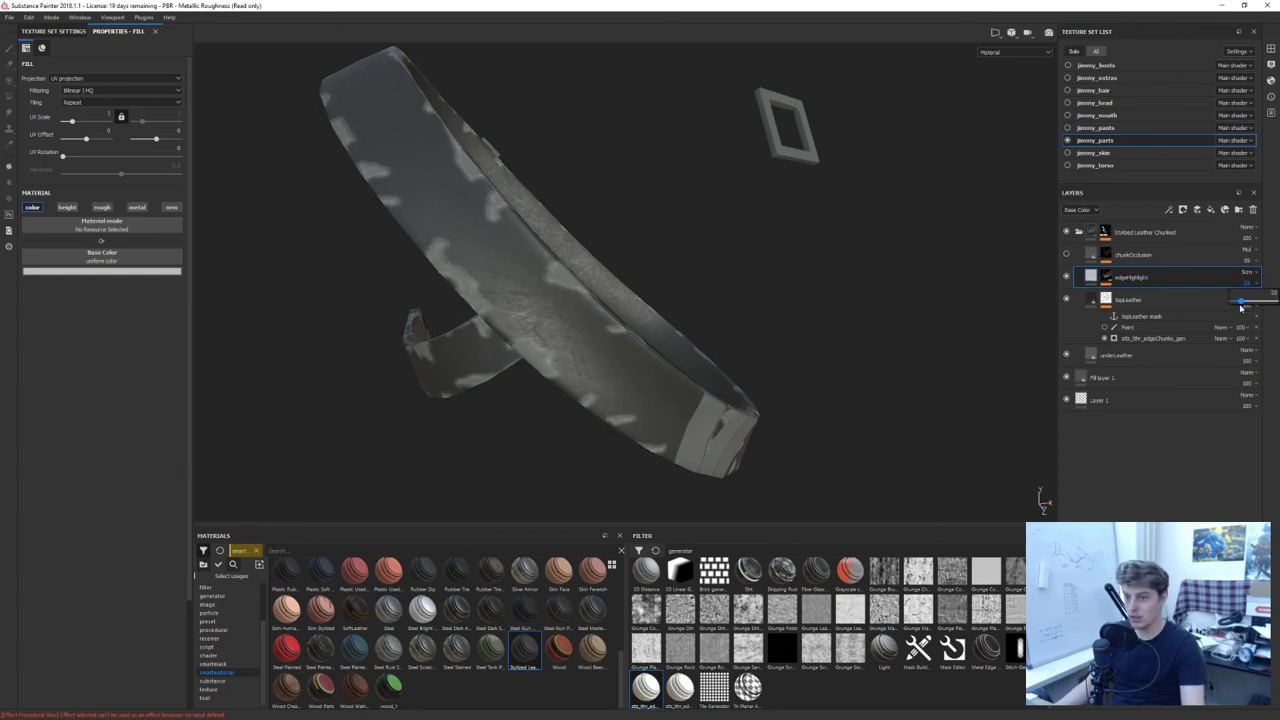
{"action": "left_click", "coordinate": [1066, 254]}
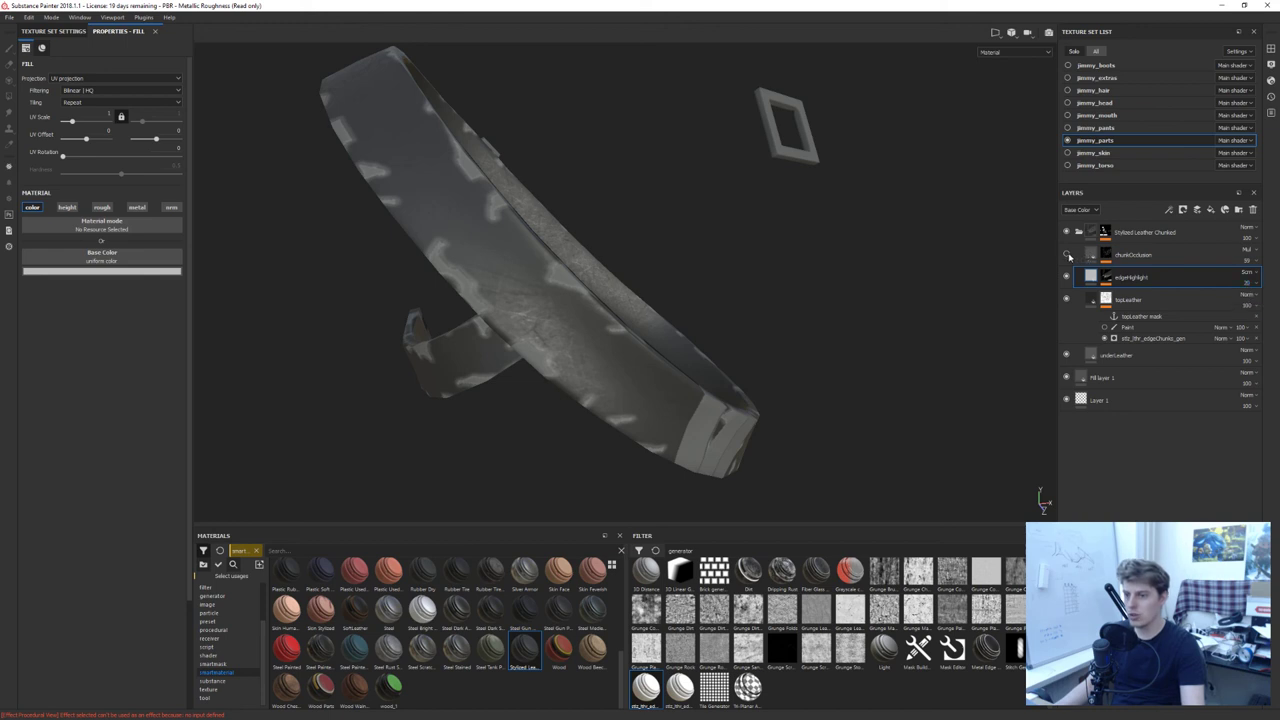
{"action": "left_click", "coordinate": [1090, 258]}
{"action": "left_click_drag", "start_coordinate": [540, 300], "coordinate": [708, 371], "text": "alt"}
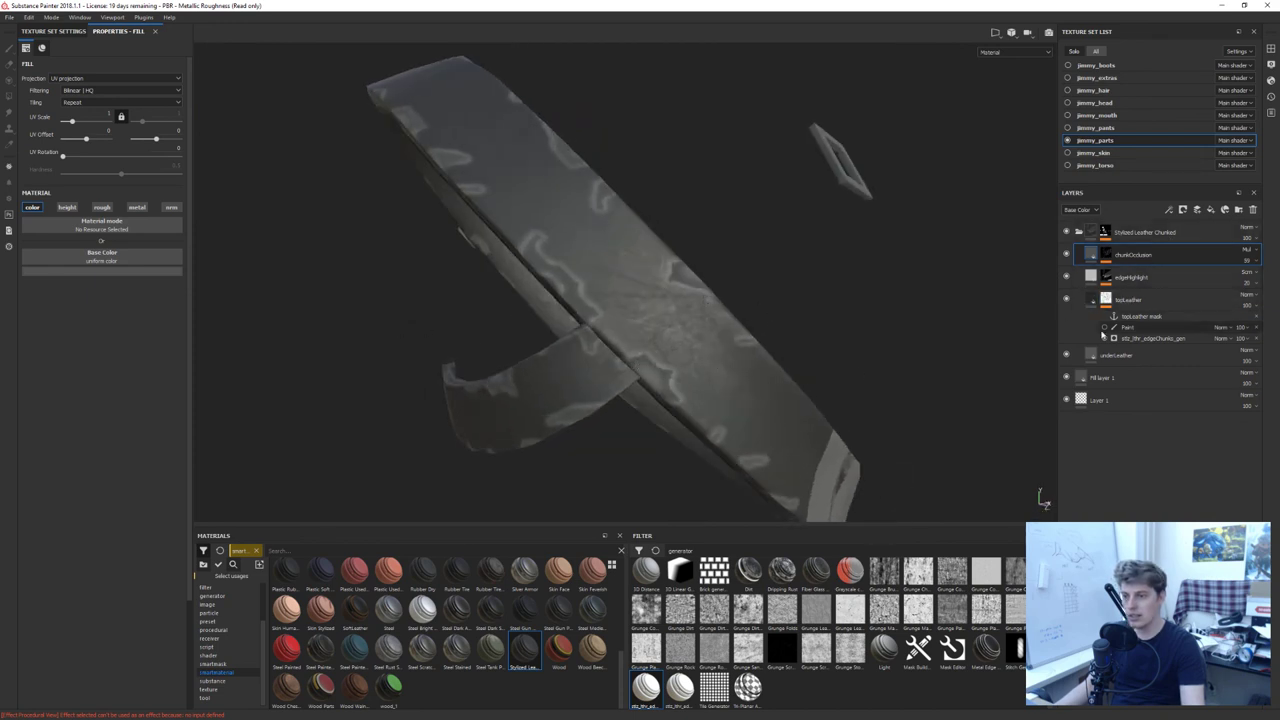
Raise the topLeather fill's height to about 0.11 to emboss the chunks on the belt
{"action": "left_click", "coordinate": [1128, 299]}
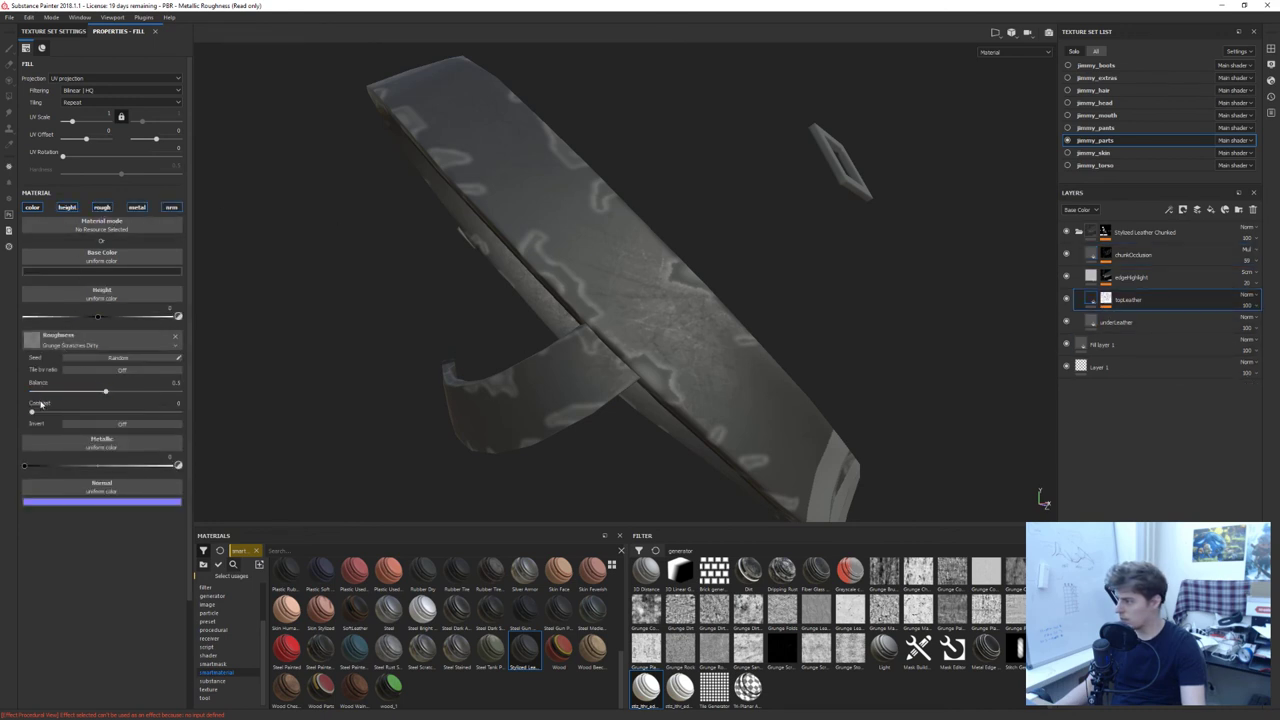
{"action": "left_click_drag", "start_coordinate": [95, 314], "coordinate": [107, 316]}
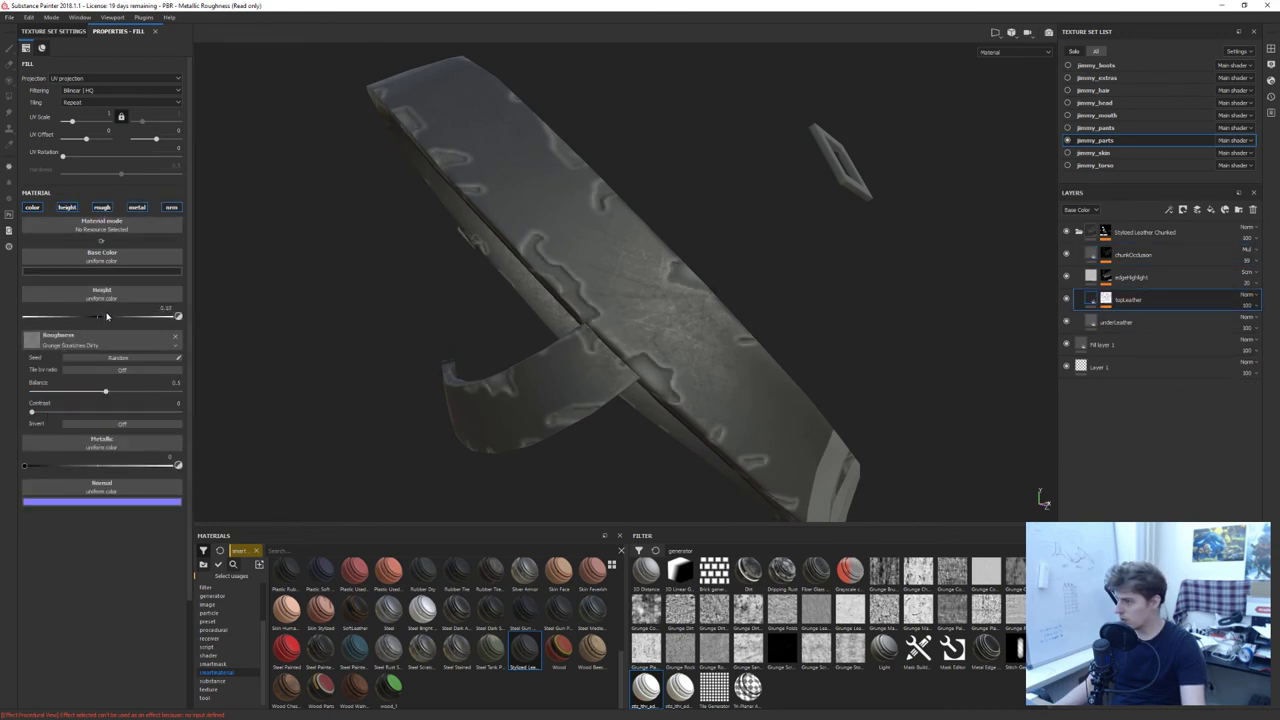
{"action": "left_click_drag", "start_coordinate": [623, 283], "coordinate": [563, 293], "text": "alt"}
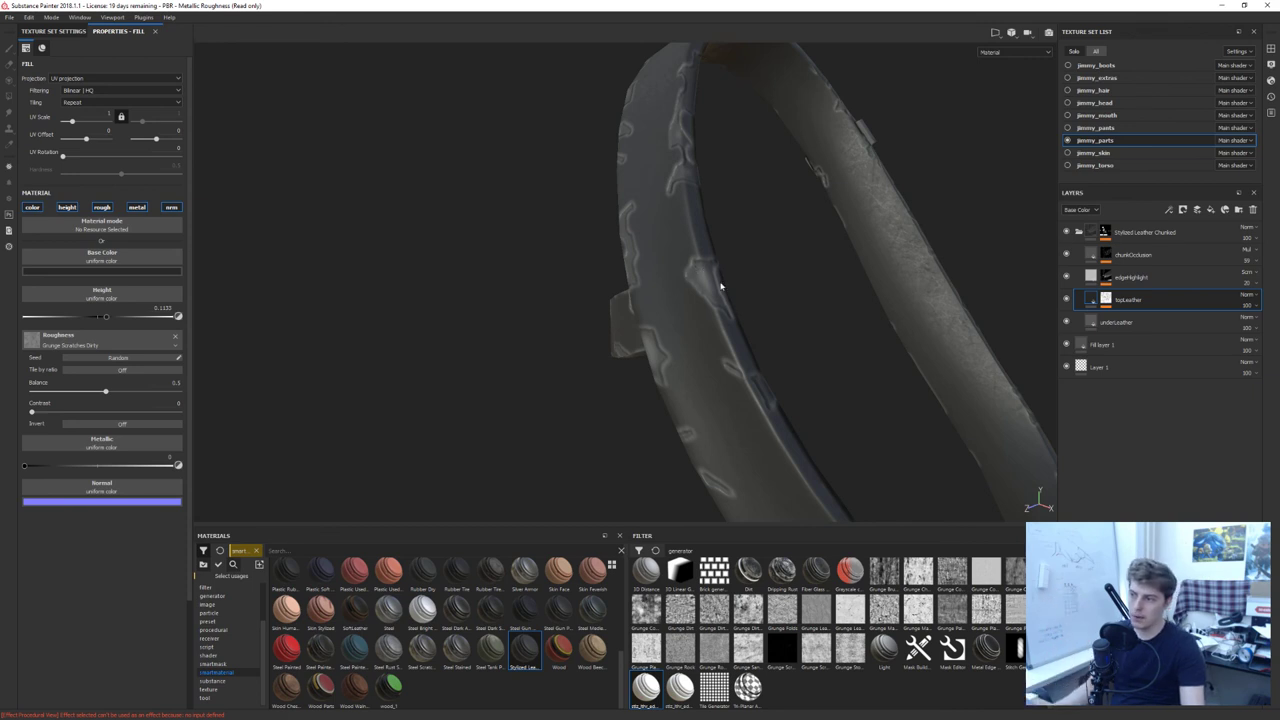
Disable the Fill, Levels and Blur effects in the chunkOcclusion mask, leaving only Metal Edge Wear active
{"action": "left_click", "coordinate": [1093, 252]}
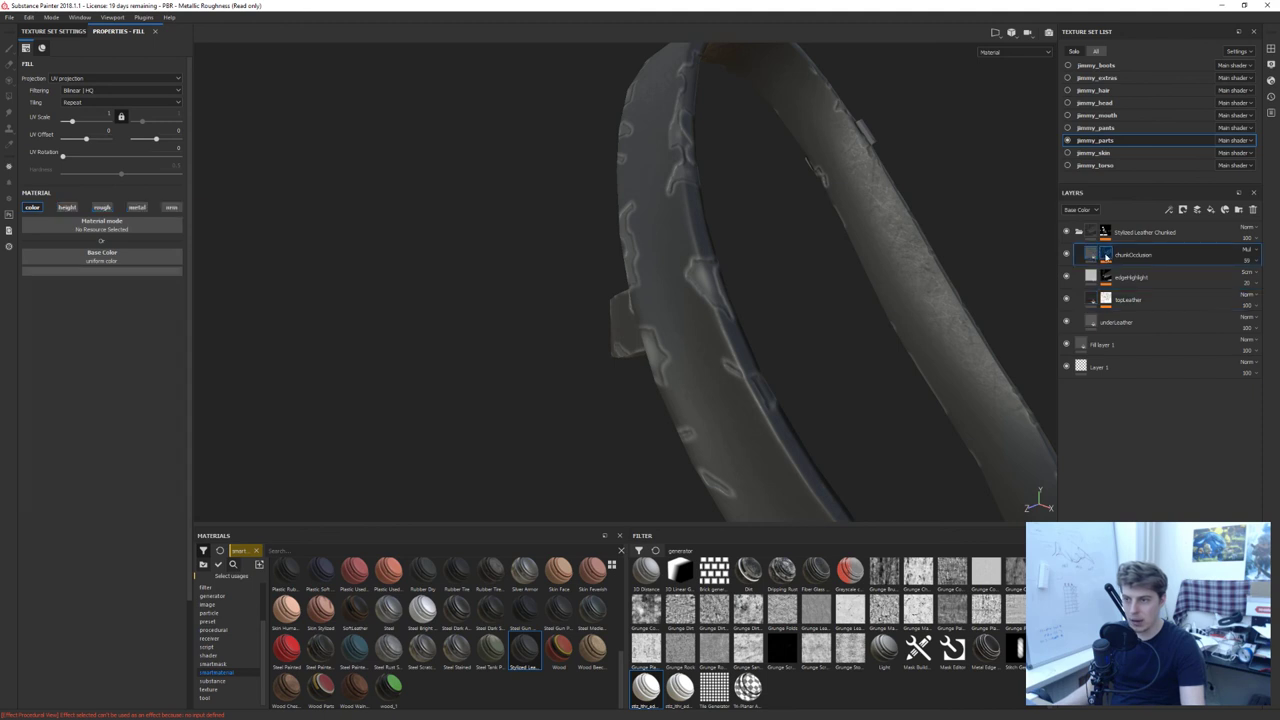
{"action": "left_click", "coordinate": [1091, 254]}
{"action": "left_click", "coordinate": [1104, 271]}
{"action": "left_click", "coordinate": [1104, 282]}
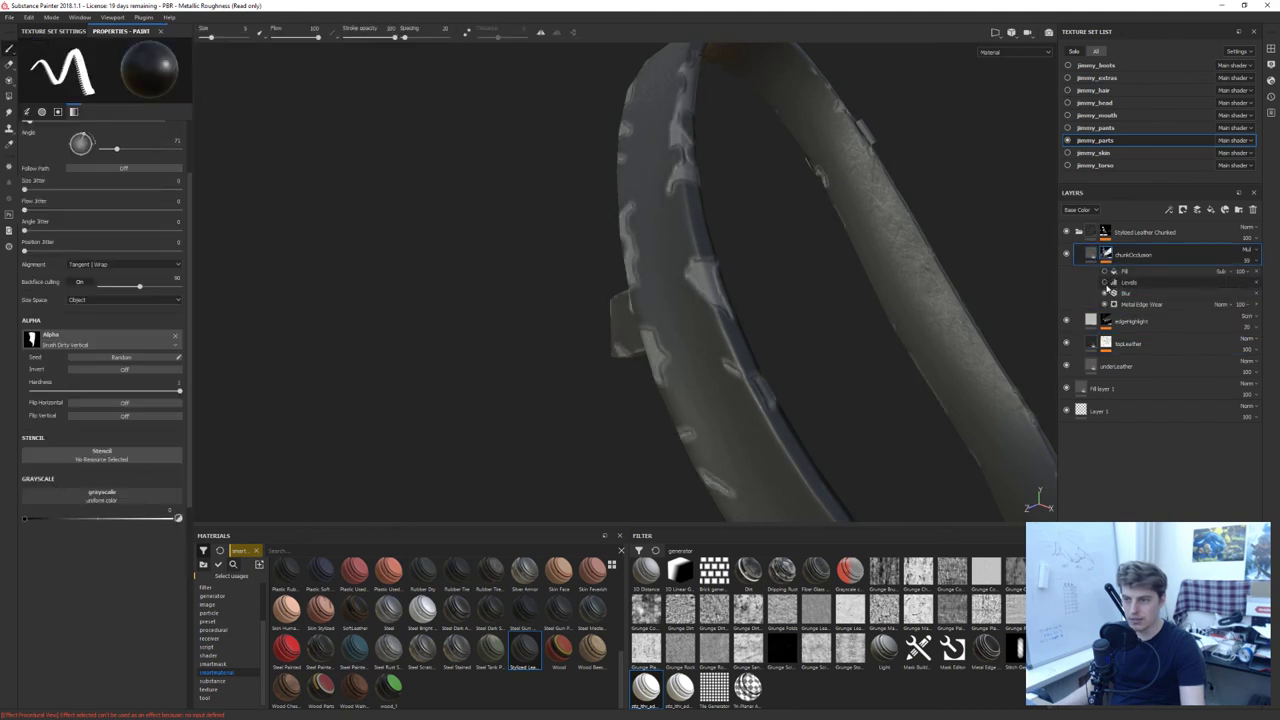
{"action": "left_click", "coordinate": [1104, 293]}
{"action": "left_click", "coordinate": [1140, 304]}
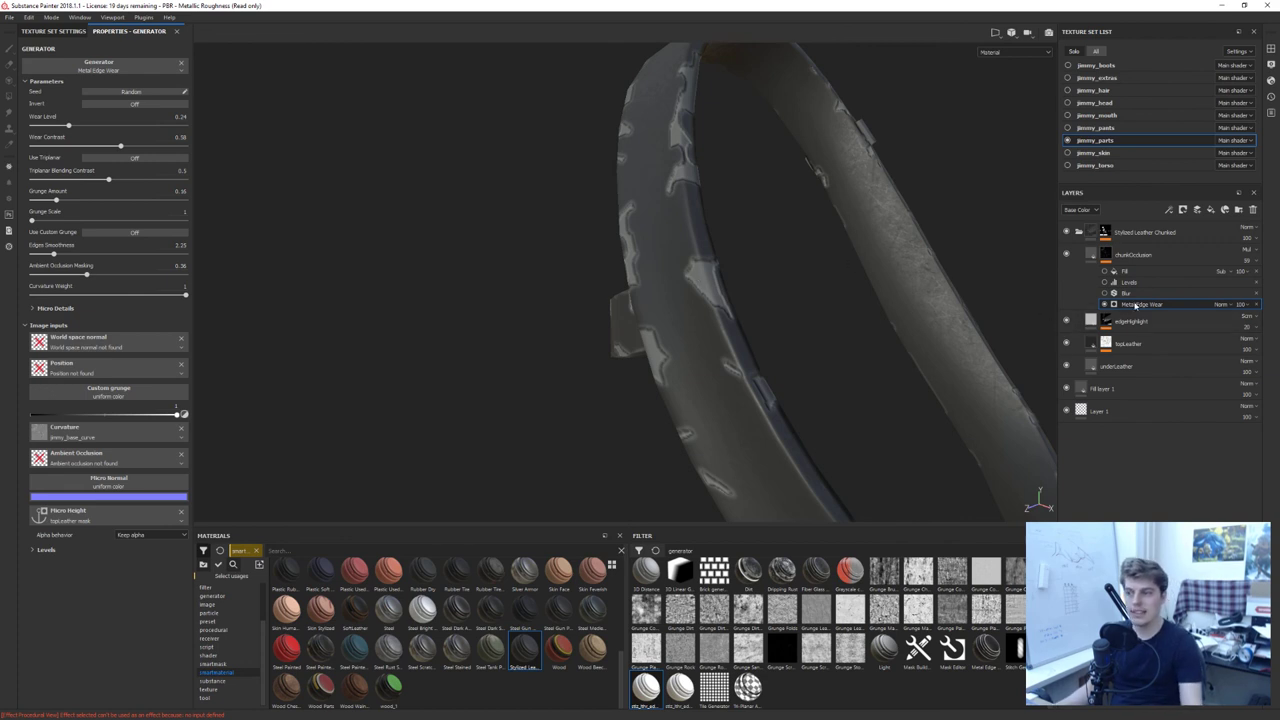
Isolate the chunkOcclusion mask on the belt and examine the raw Metal Edge Wear output
{"action": "left_click", "coordinate": [1106, 253], "text": "alt"}
{"action": "mouse_move", "coordinate": [692, 285]}
{"action": "left_mouse_down", "text": "alt"}
{"action": "mouse_move", "coordinate": [757, 300]}
{"action": "mouse_move", "coordinate": [716, 292]}
{"action": "left_mouse_up", "text": "alt"}
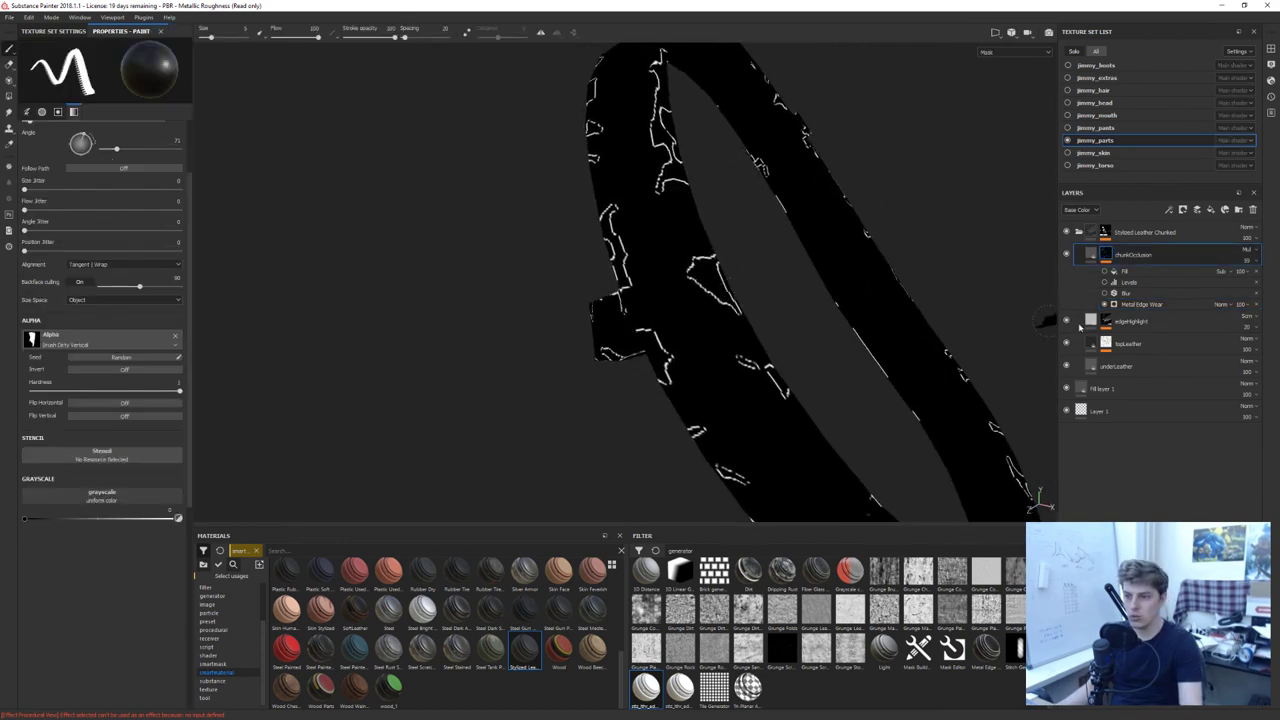
{"action": "left_click", "coordinate": [1133, 305]}
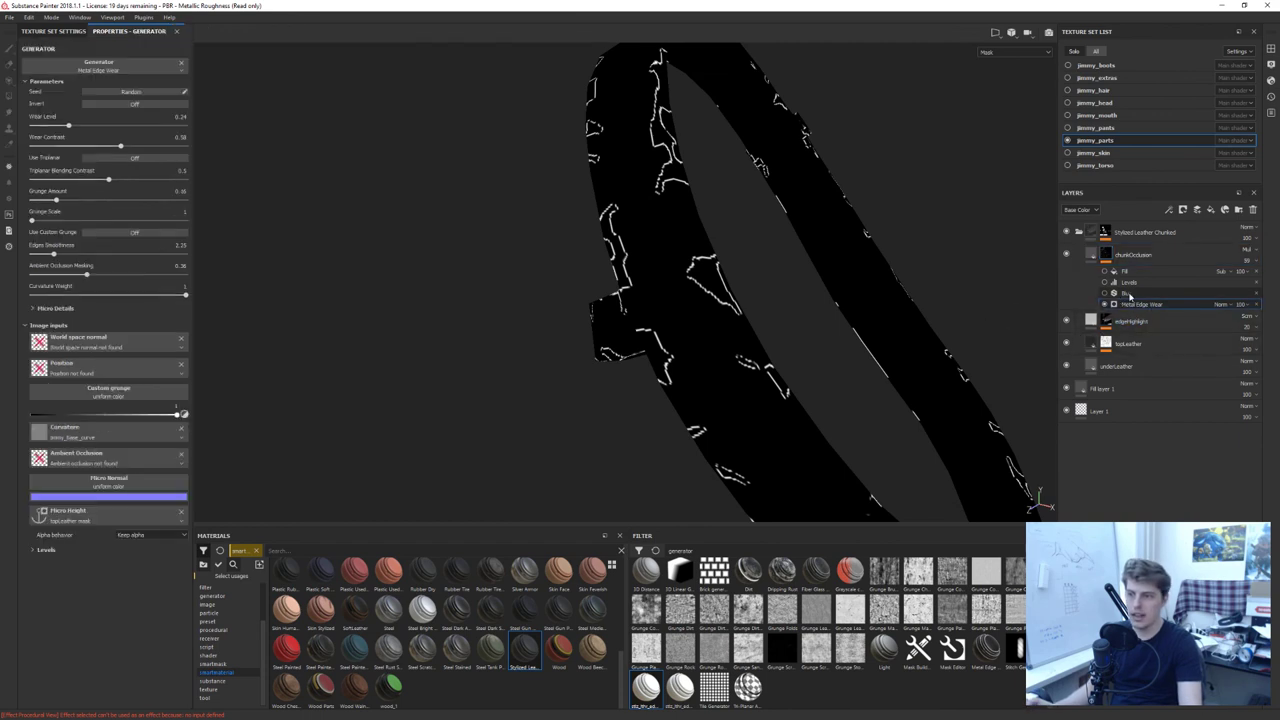
Re-enable the Blur filter and the Levels effect in the chunkOcclusion mask
{"action": "left_click", "coordinate": [1127, 293]}
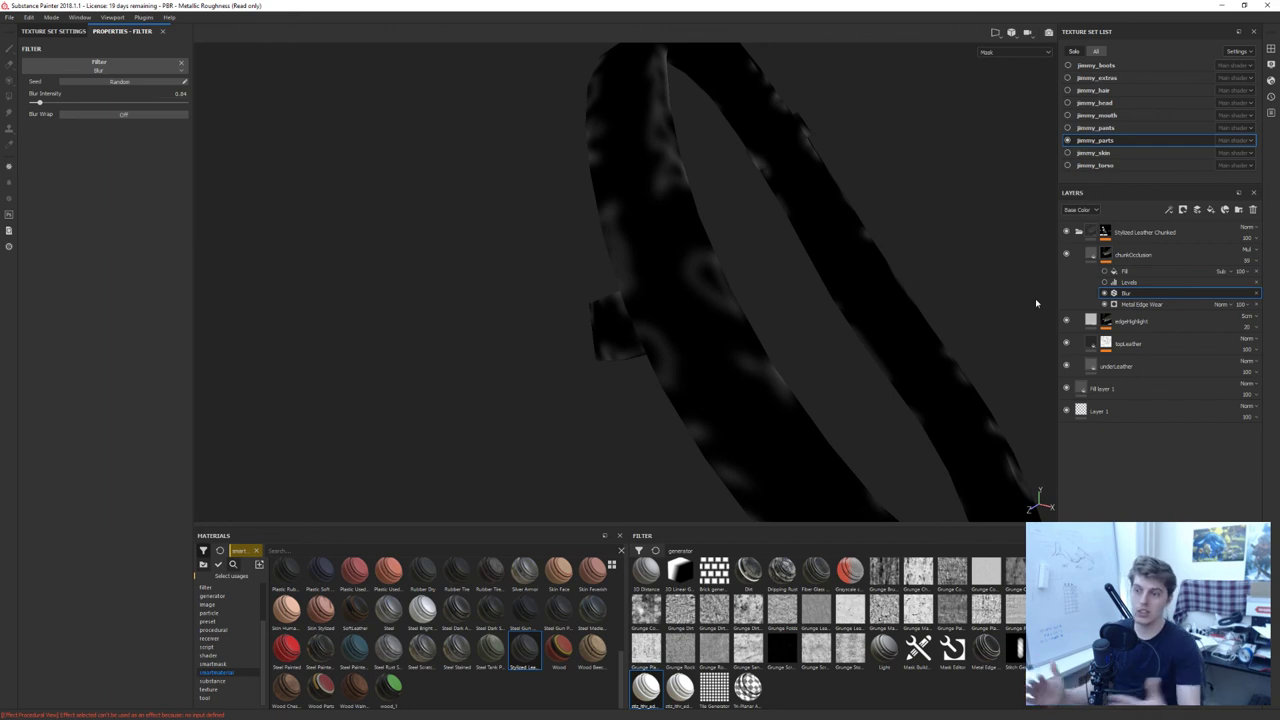
{"action": "left_click", "coordinate": [1104, 283]}
{"action": "left_click", "coordinate": [1146, 284]}
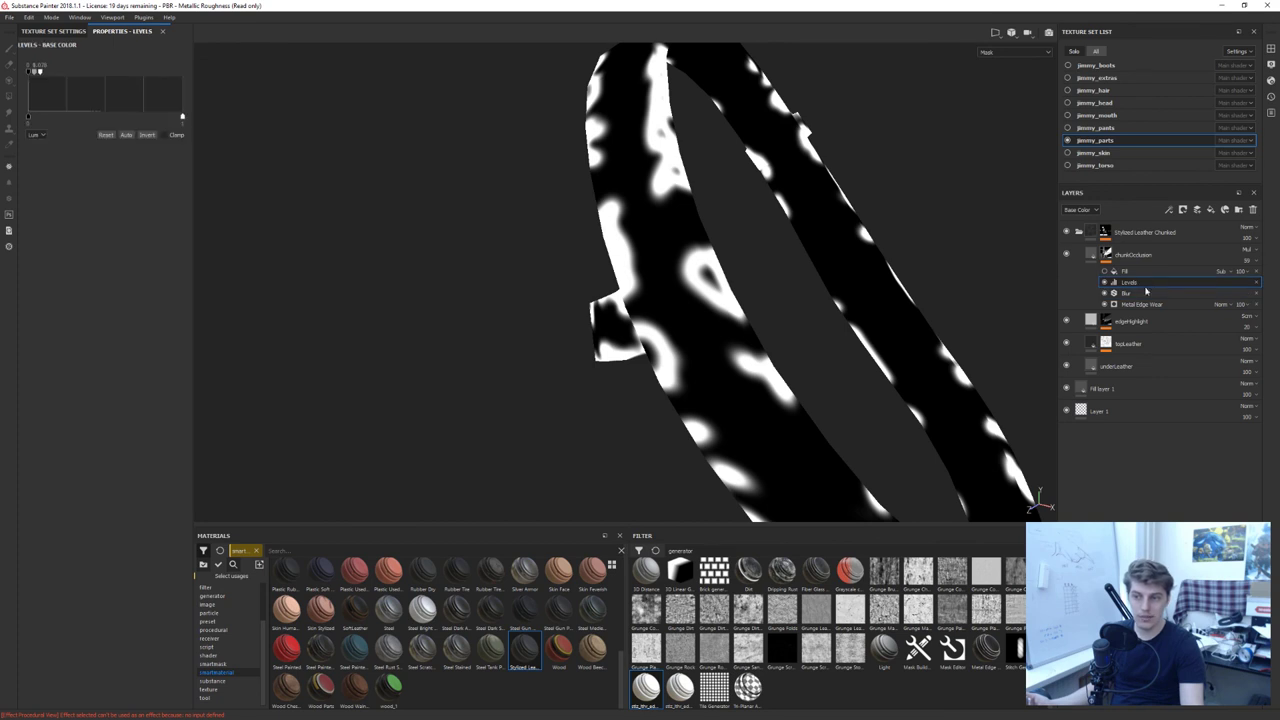
{"action": "left_click", "coordinate": [1137, 294]}
{"action": "left_click", "coordinate": [1140, 284]}
{"action": "right_click", "coordinate": [1140, 284]}
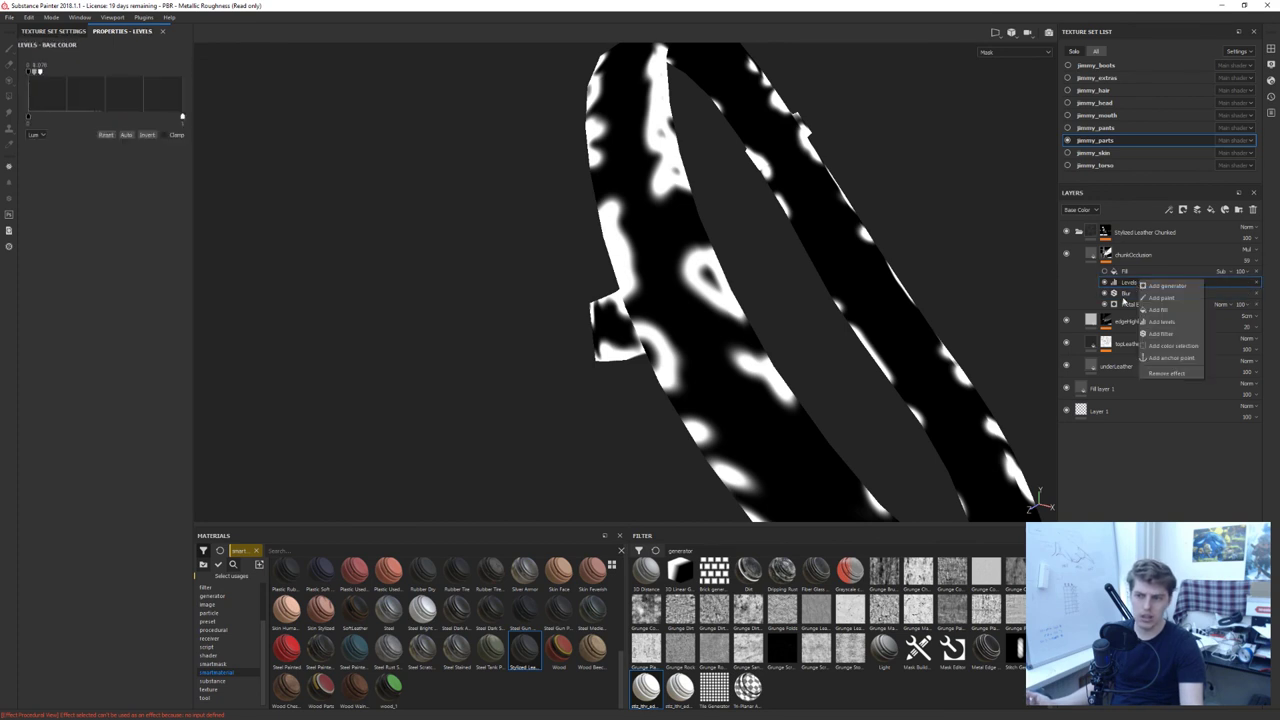
{"action": "left_click", "coordinate": [1127, 287]}
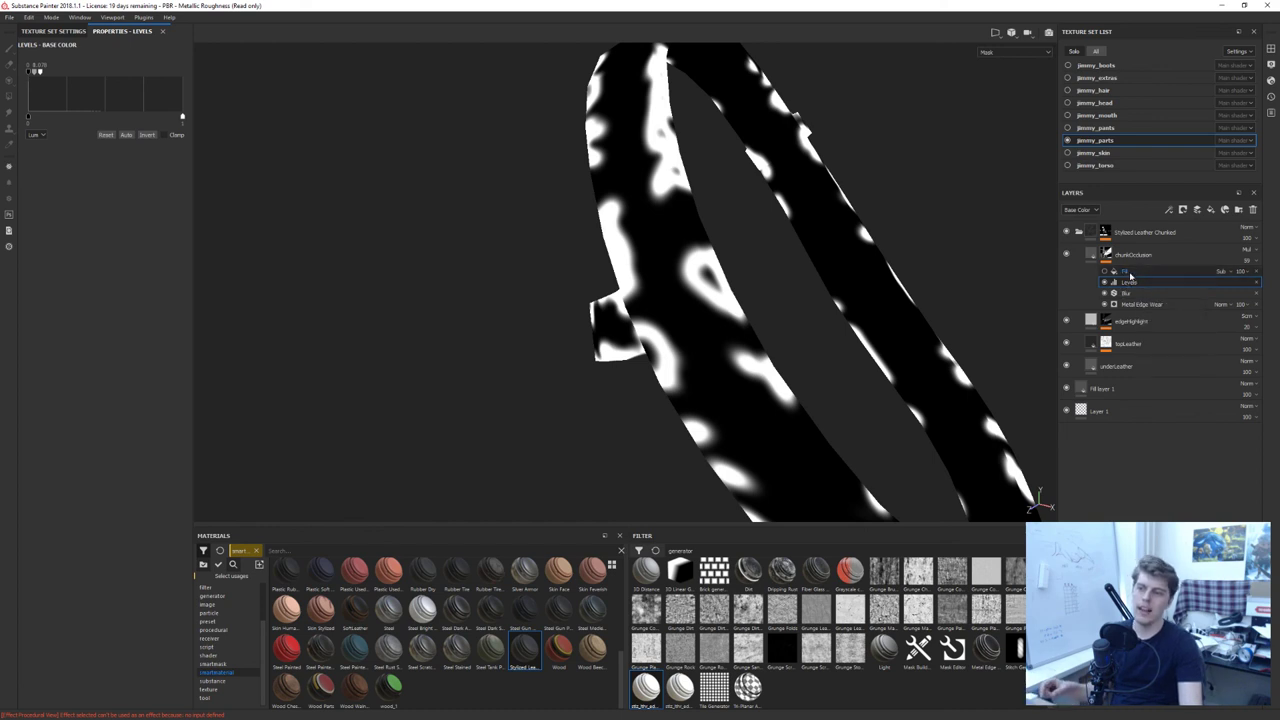
Raise the chunkOcclusion layer's opacity to 100 and display the belt's Base Color channel alone
{"action": "left_click", "coordinate": [1091, 254]}
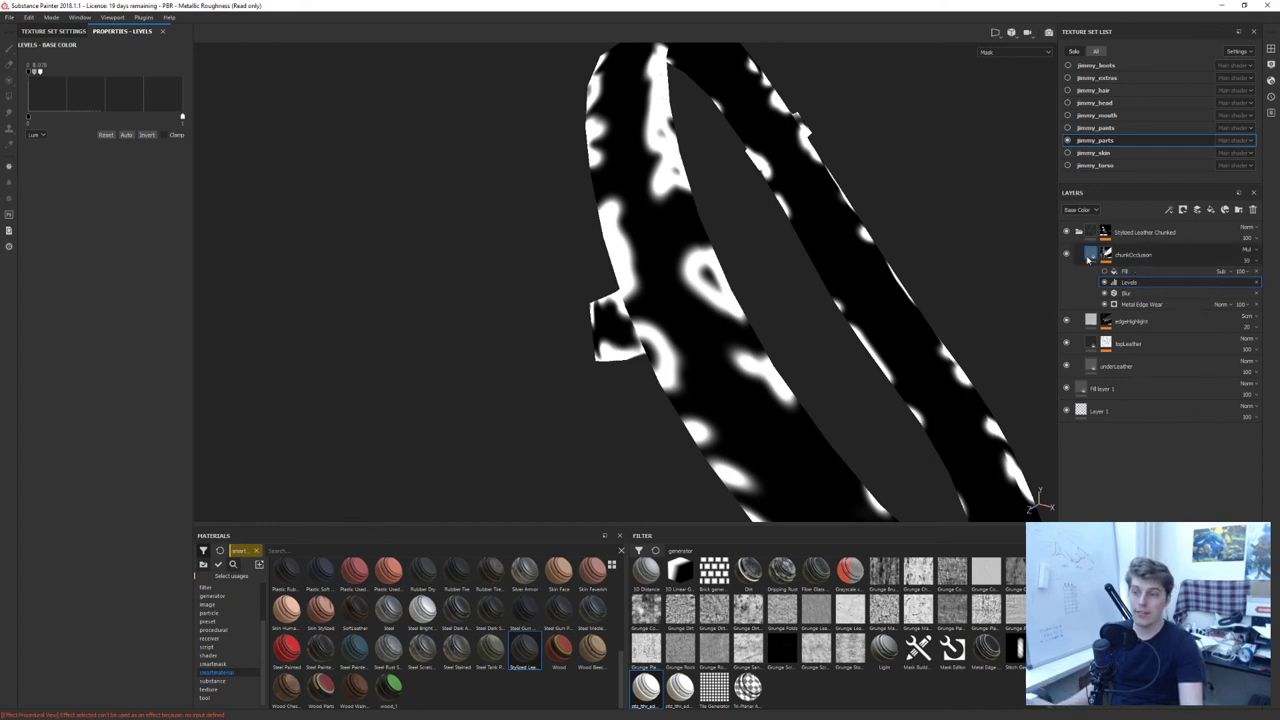
{"action": "left_click_drag", "start_coordinate": [689, 289], "coordinate": [811, 206], "text": "alt"}
{"action": "key", "text": "c"}
{"action": "key", "text": "c"}
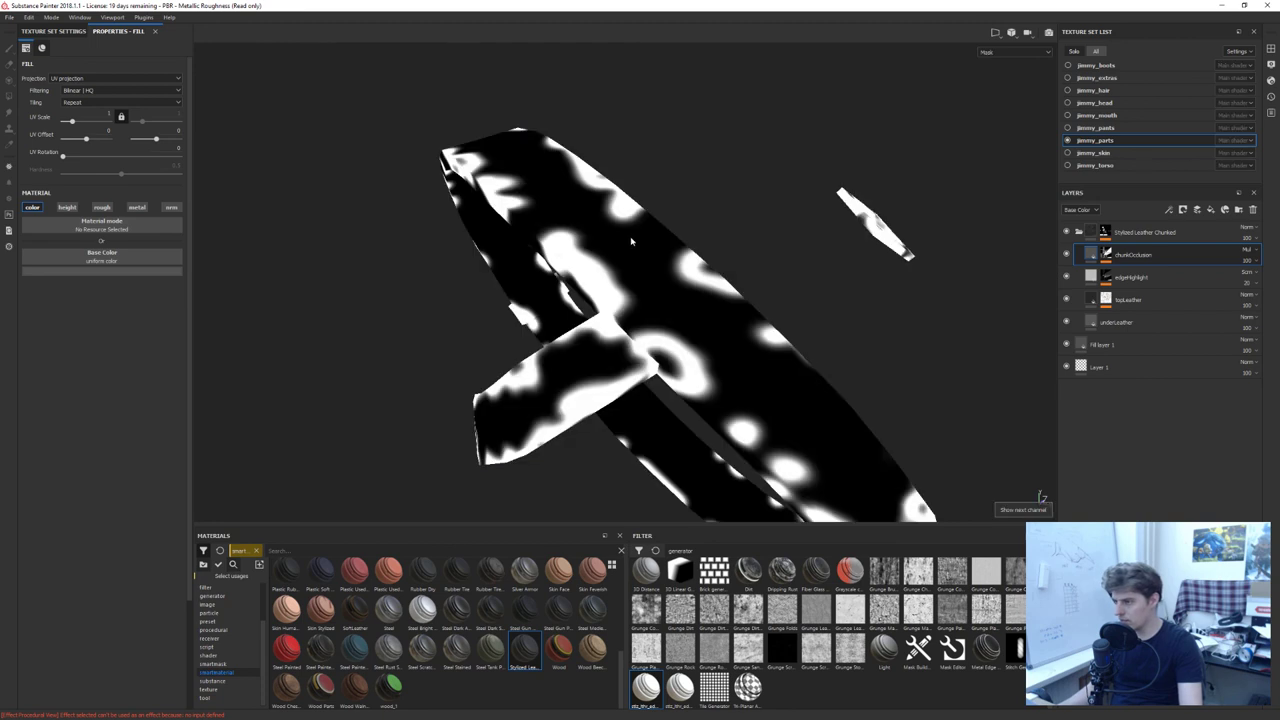
{"action": "left_click_drag", "start_coordinate": [632, 243], "coordinate": [756, 327], "text": "alt"}
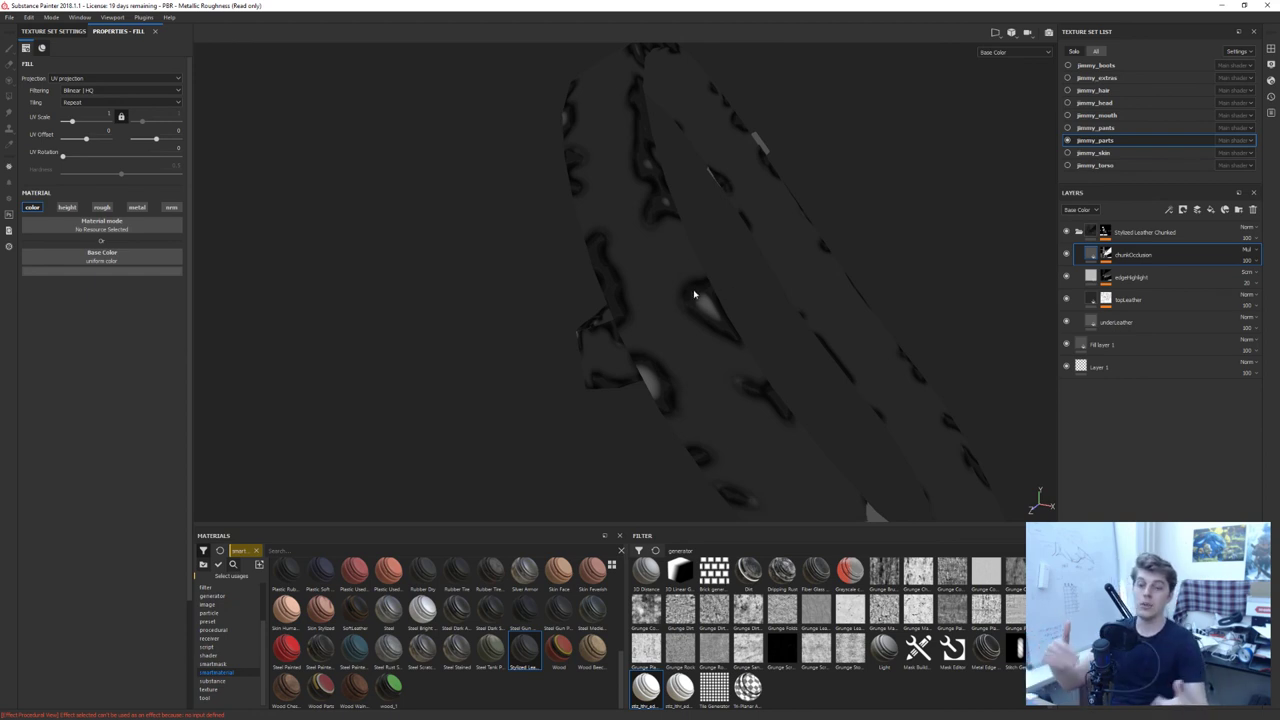
Re-enable the Fill effect in the chunkOcclusion mask to subtract the topLeather mask from the occlusion
{"action": "left_click", "coordinate": [1106, 254]}
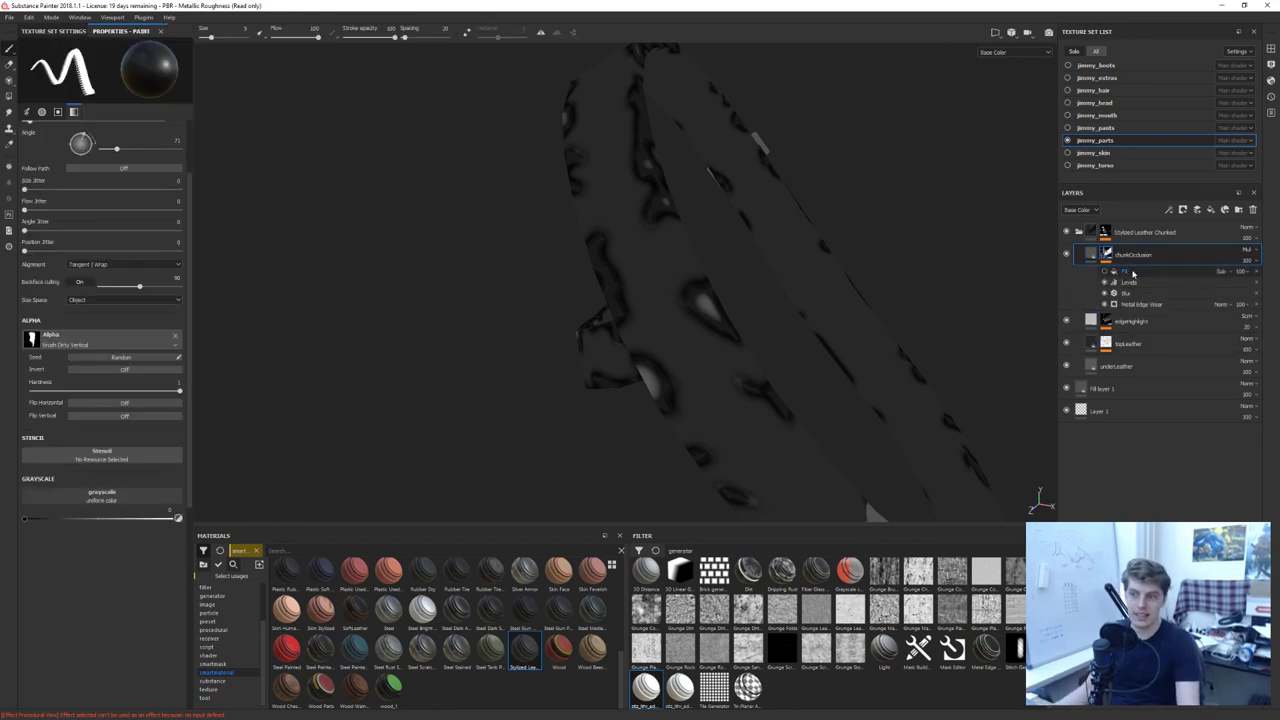
{"action": "left_click", "coordinate": [1108, 271]}
{"action": "left_click_drag", "start_coordinate": [860, 297], "coordinate": [740, 340], "text": "alt"}
{"action": "middle_click_drag", "start_coordinate": [740, 340], "coordinate": [786, 318], "text": "alt"}
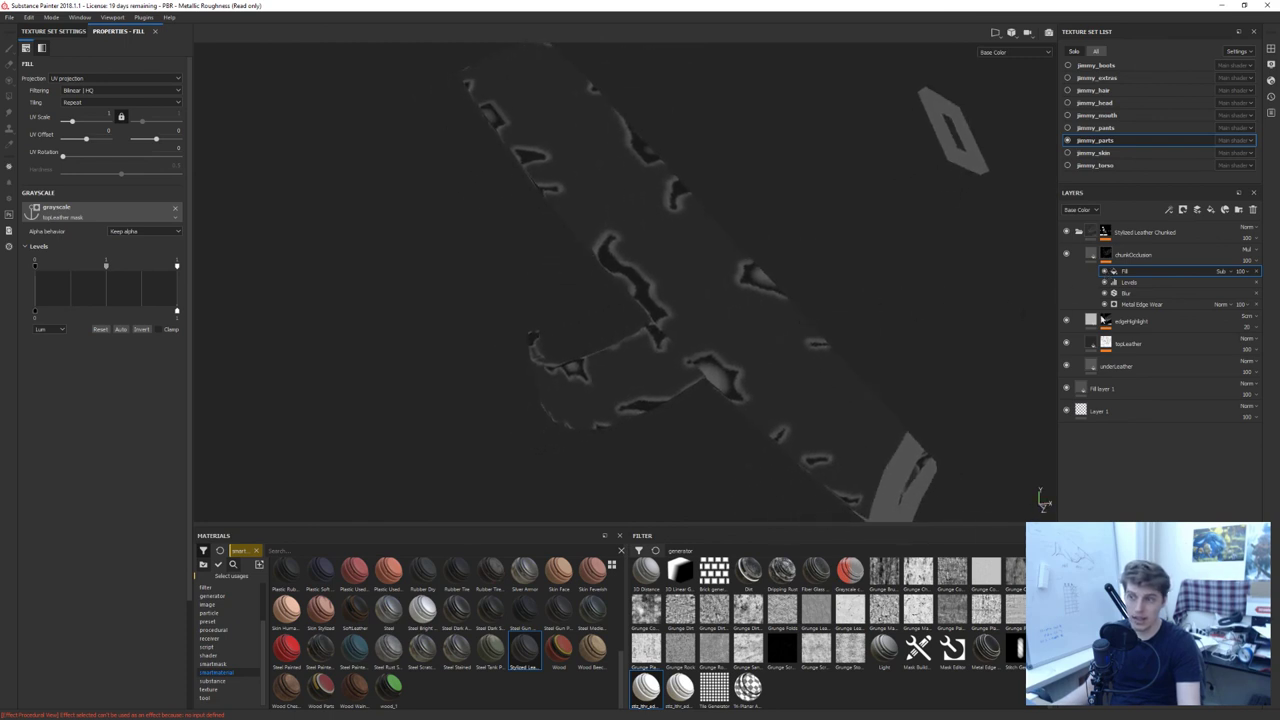
Examine the Fill's topLeather mask anchor point and Subtract blending, toggling the effect off and on to compare
{"action": "left_click", "coordinate": [58, 211]}
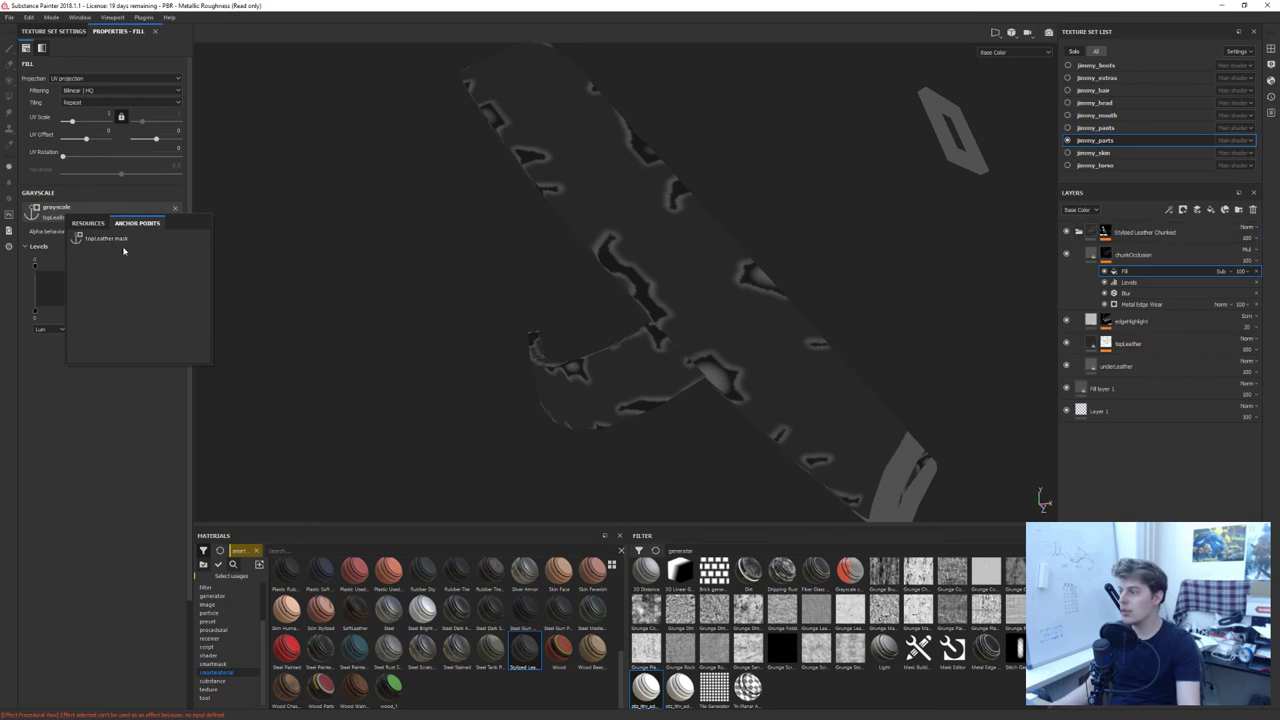
{"action": "left_click", "coordinate": [1220, 273]}
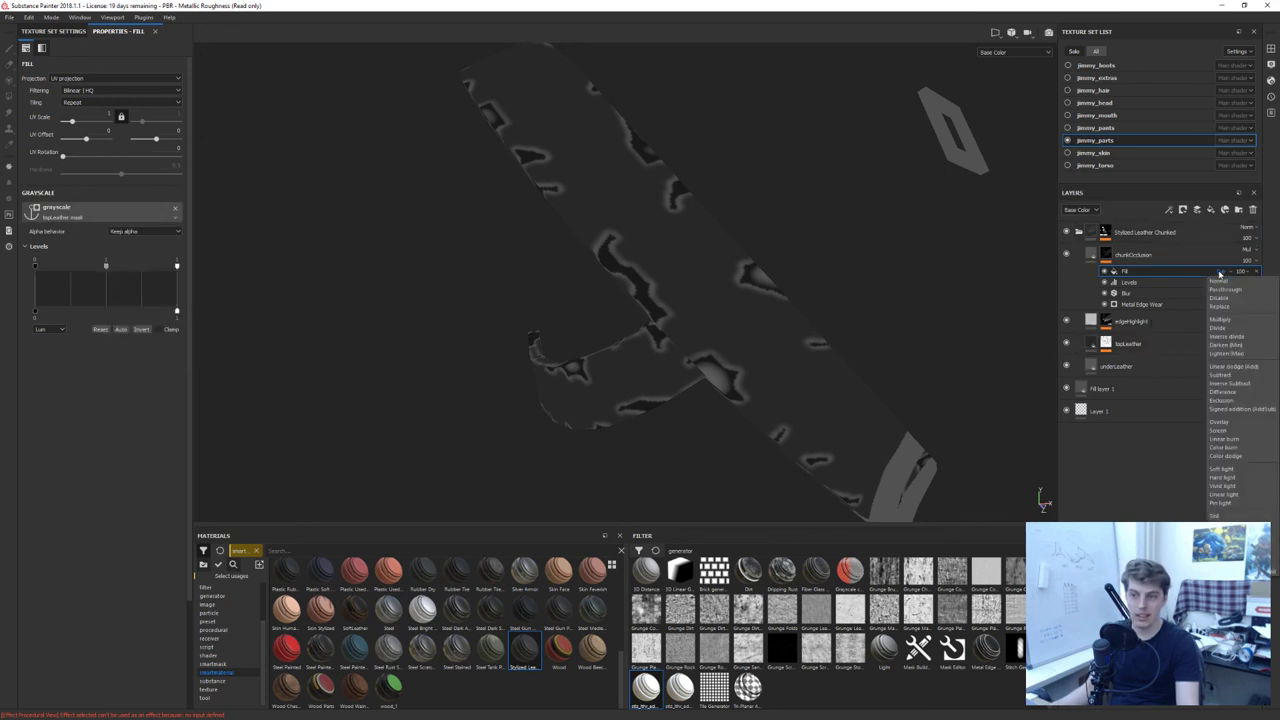
{"action": "left_click", "coordinate": [1135, 489]}
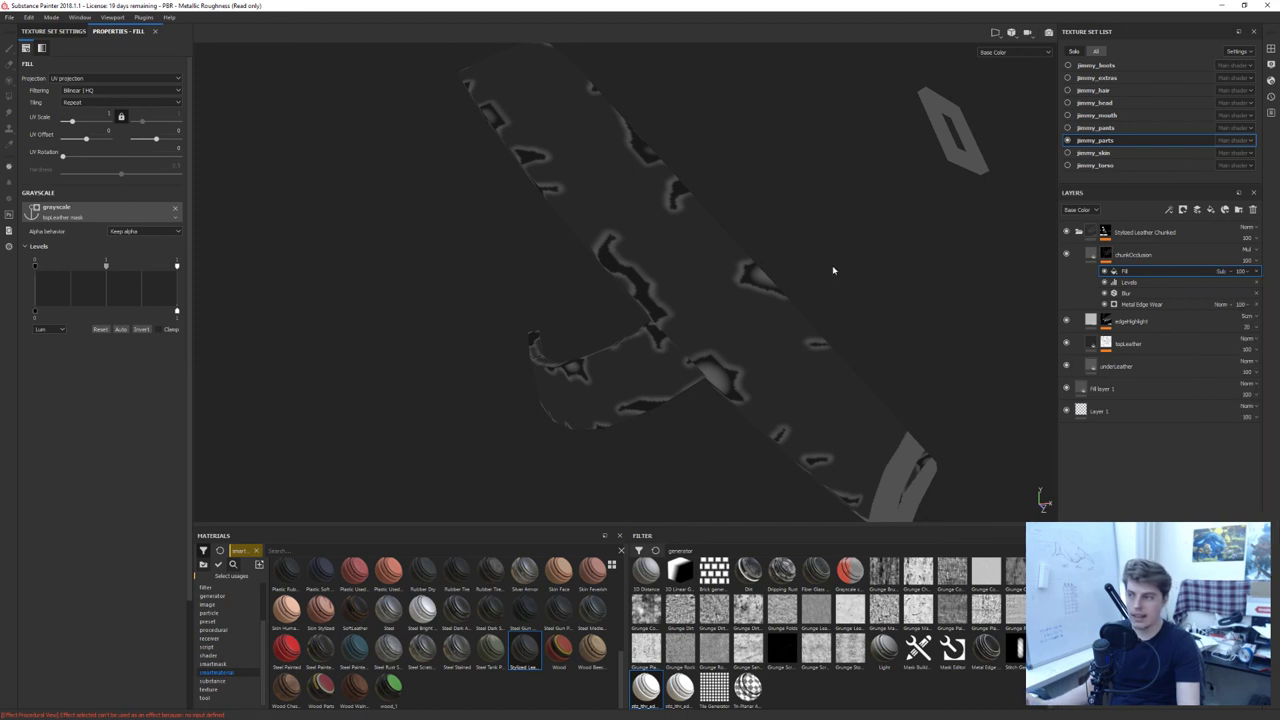
{"action": "left_click", "coordinate": [1104, 272]}
{"action": "left_click", "coordinate": [1104, 272]}
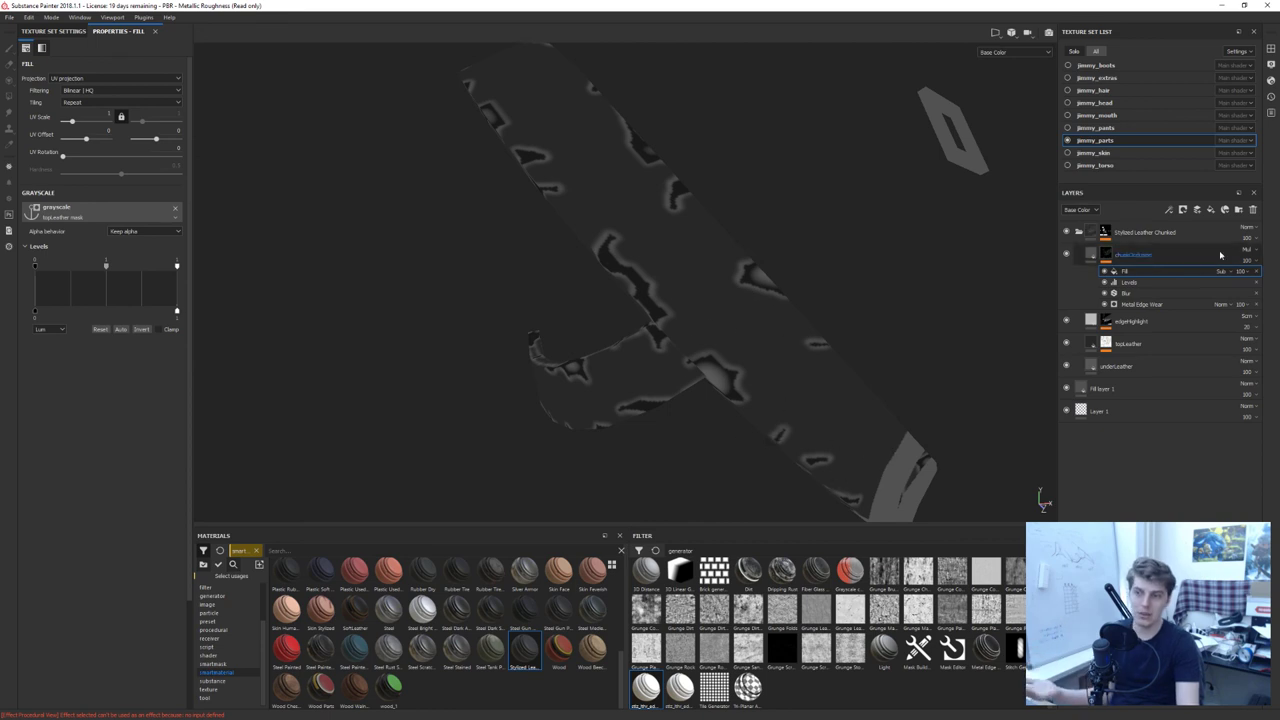
Return to the material view with chunkOcclusion selected and examine the dark outlines around the belt's chunks
{"action": "left_click", "coordinate": [1090, 255]}
{"action": "left_click", "coordinate": [1090, 255], "text": "alt"}
{"action": "left_click_drag", "start_coordinate": [766, 266], "coordinate": [773, 249], "text": "alt"}
{"action": "key", "text": "m"}
{"action": "left_click_drag", "start_coordinate": [914, 279], "coordinate": [812, 313], "text": "alt"}
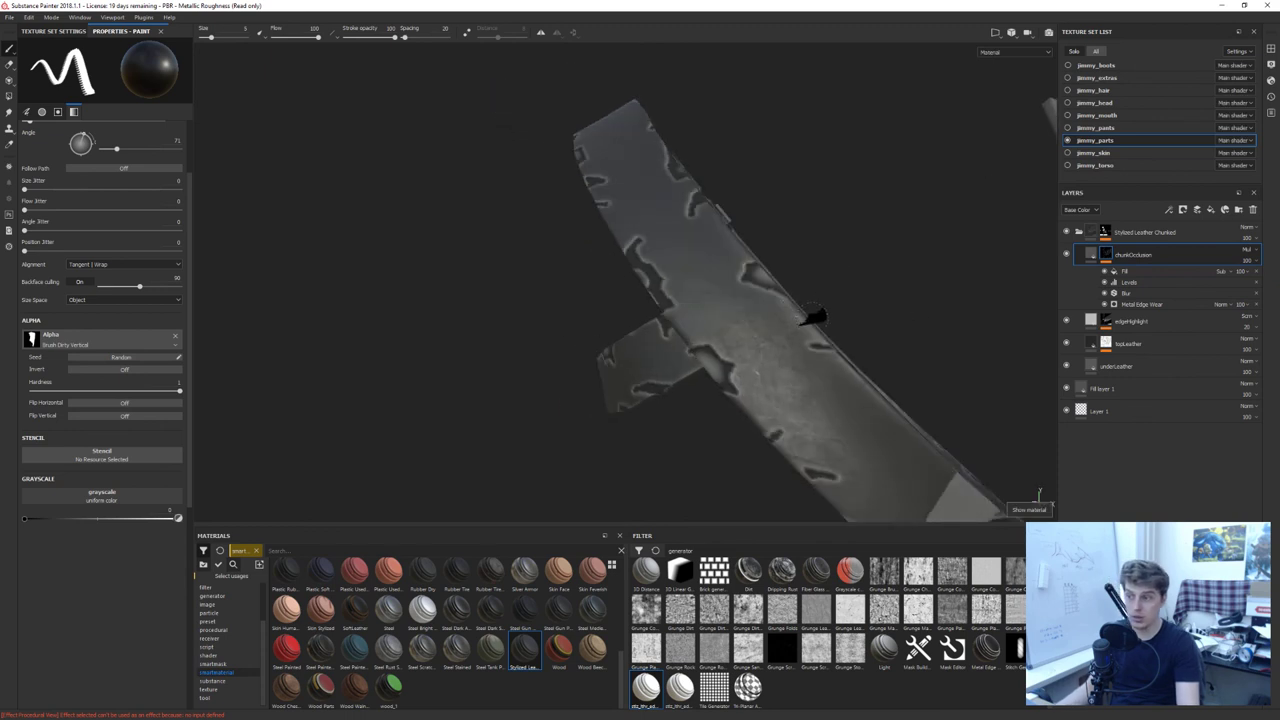
Lower the chunkOcclusion layer's opacity to 24 and select its fill
{"action": "scroll", "coordinate": [812, 313], "scroll_direction": "down", "scroll_amount": 2}
{"action": "left_click", "coordinate": [1249, 250]}
{"action": "left_click", "coordinate": [1217, 251]}
{"action": "left_click", "coordinate": [1246, 261]}
{"action": "left_click", "coordinate": [1245, 279]}
{"action": "mouse_move", "coordinate": [805, 292]}
{"action": "left_mouse_down", "text": "alt"}
{"action": "mouse_move", "coordinate": [871, 340]}
{"action": "mouse_move", "coordinate": [804, 300]}
{"action": "left_mouse_up", "text": "alt"}
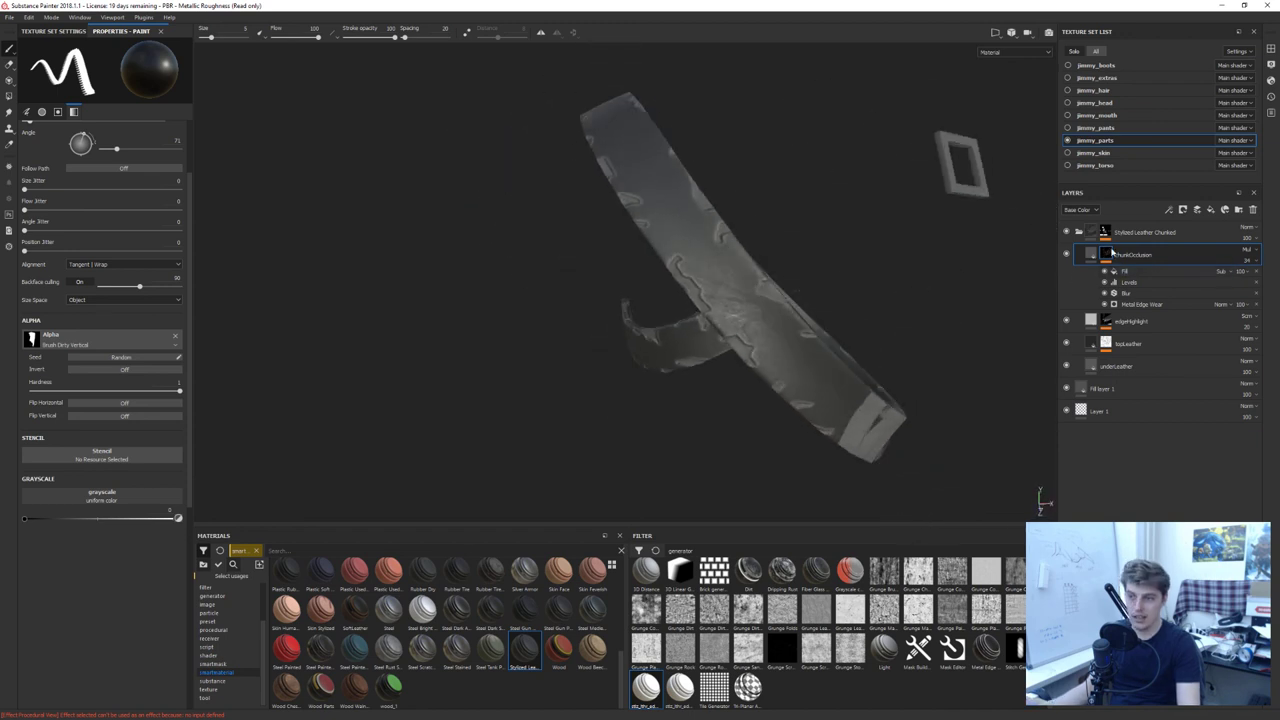
{"action": "left_click", "coordinate": [1091, 254]}
Open the topLeather mask's effects and activate its Paint effect
{"action": "mouse_move", "coordinate": [1089, 298]}
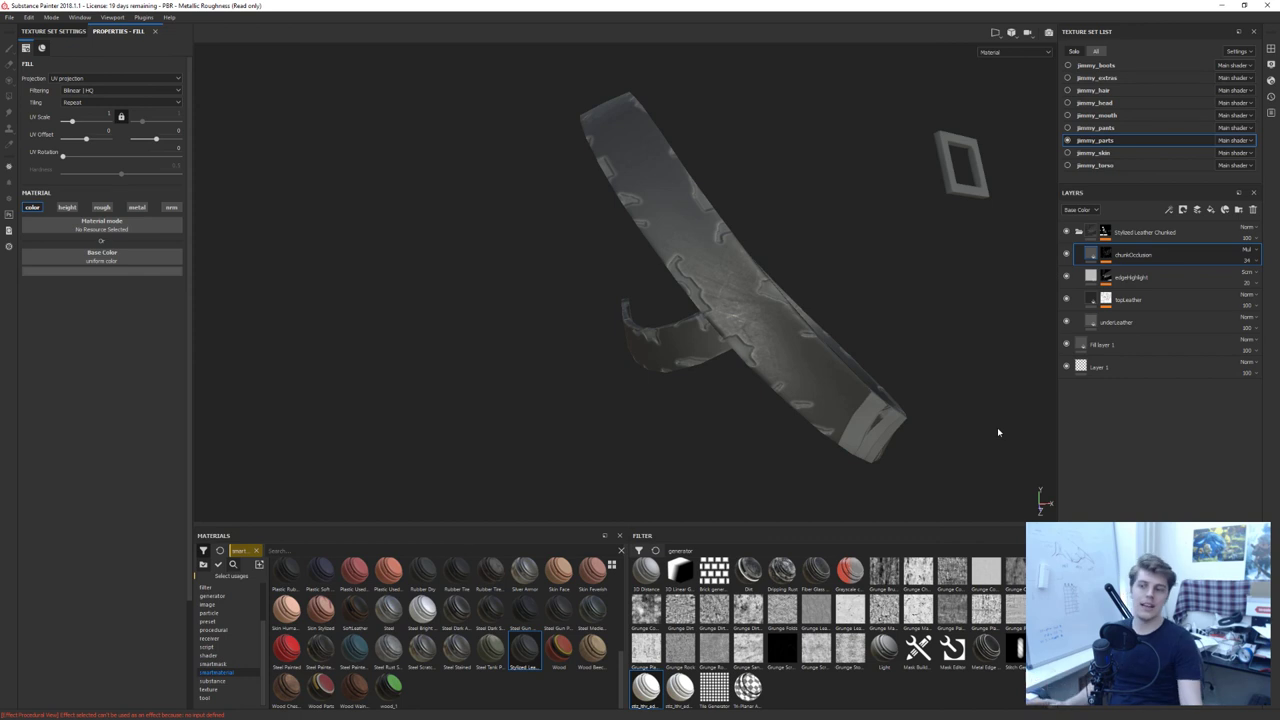
{"action": "left_click", "coordinate": [1093, 300]}
{"action": "left_click", "coordinate": [1105, 299]}
{"action": "left_click", "coordinate": [1130, 328]}
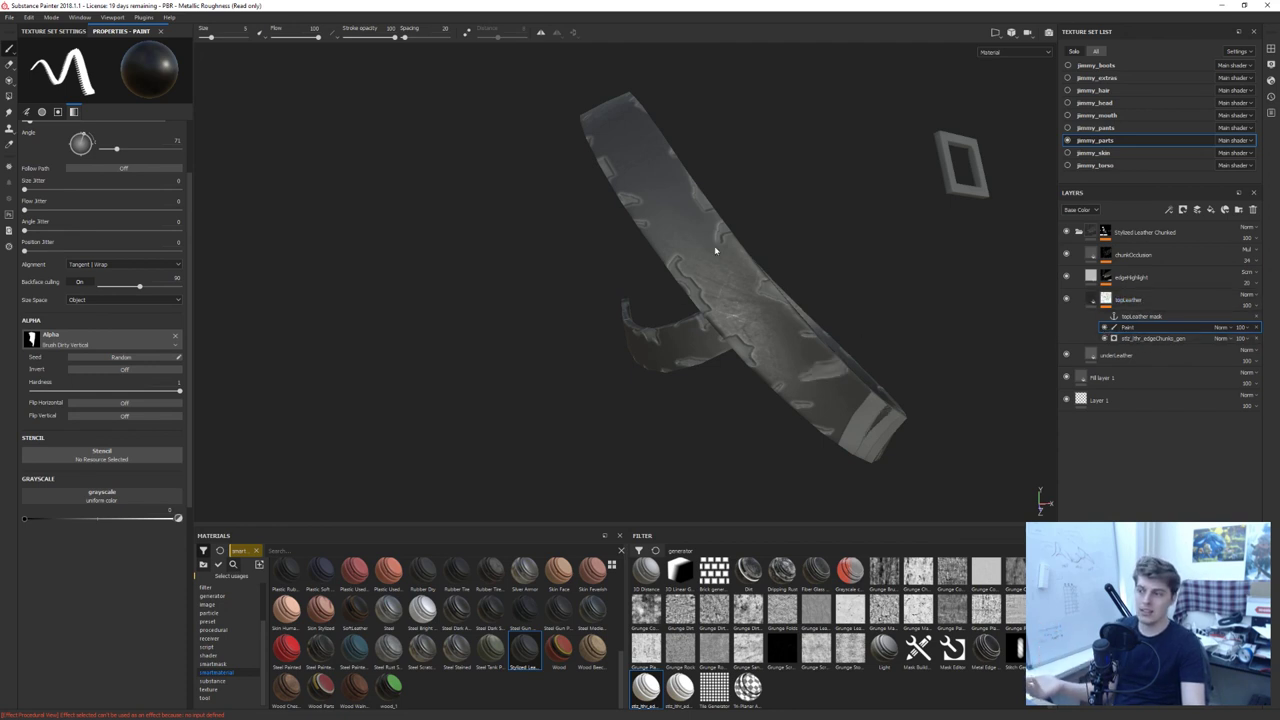
{"action": "left_click_drag", "start_coordinate": [708, 243], "coordinate": [757, 200], "text": "alt"}
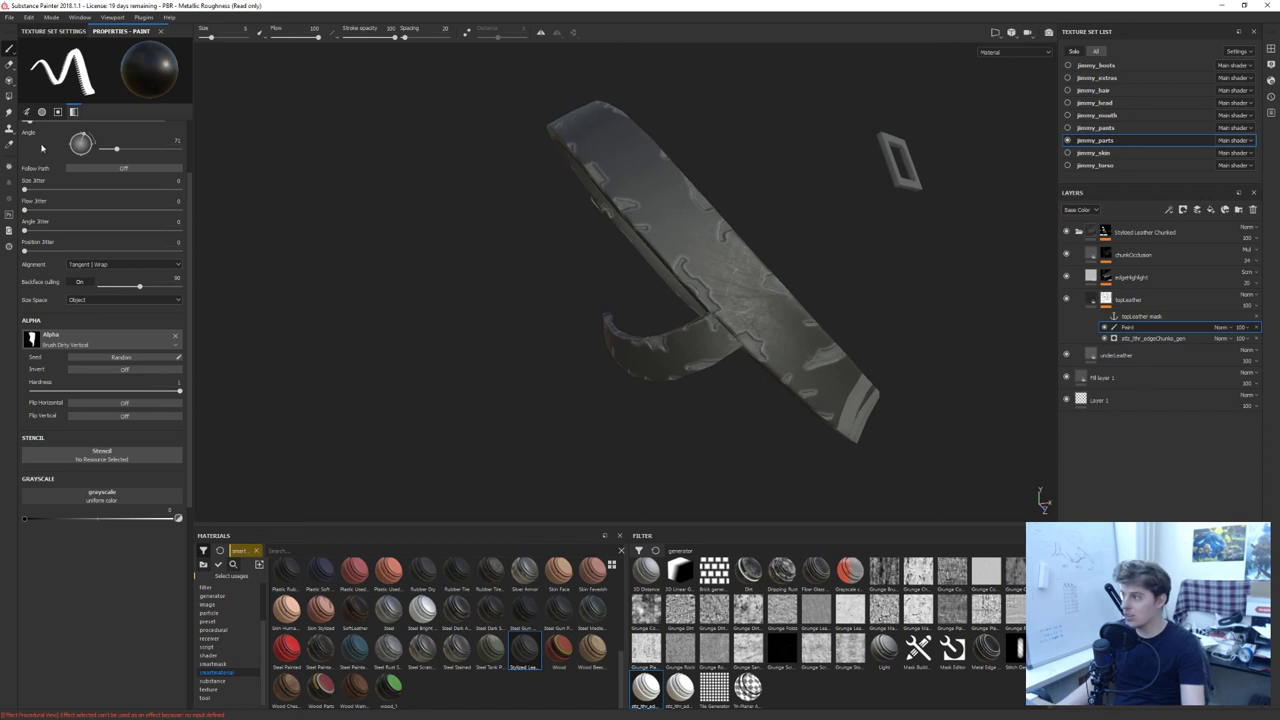
Adjust the edge chunks generator in the topLeather mask to Chunk Width 0.14, Chunk Scale 1.37 and Chunk Blend 1
{"action": "left_click", "coordinate": [1165, 343]}
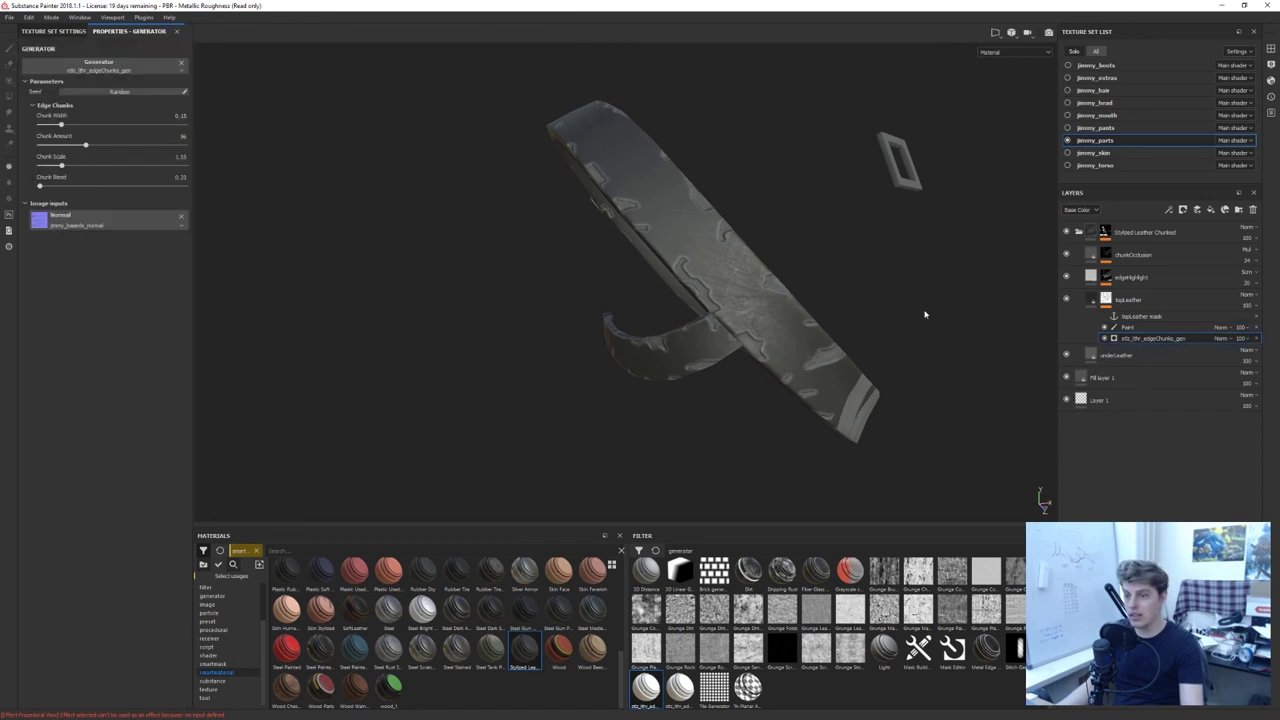
{"action": "left_click", "coordinate": [83, 125]}
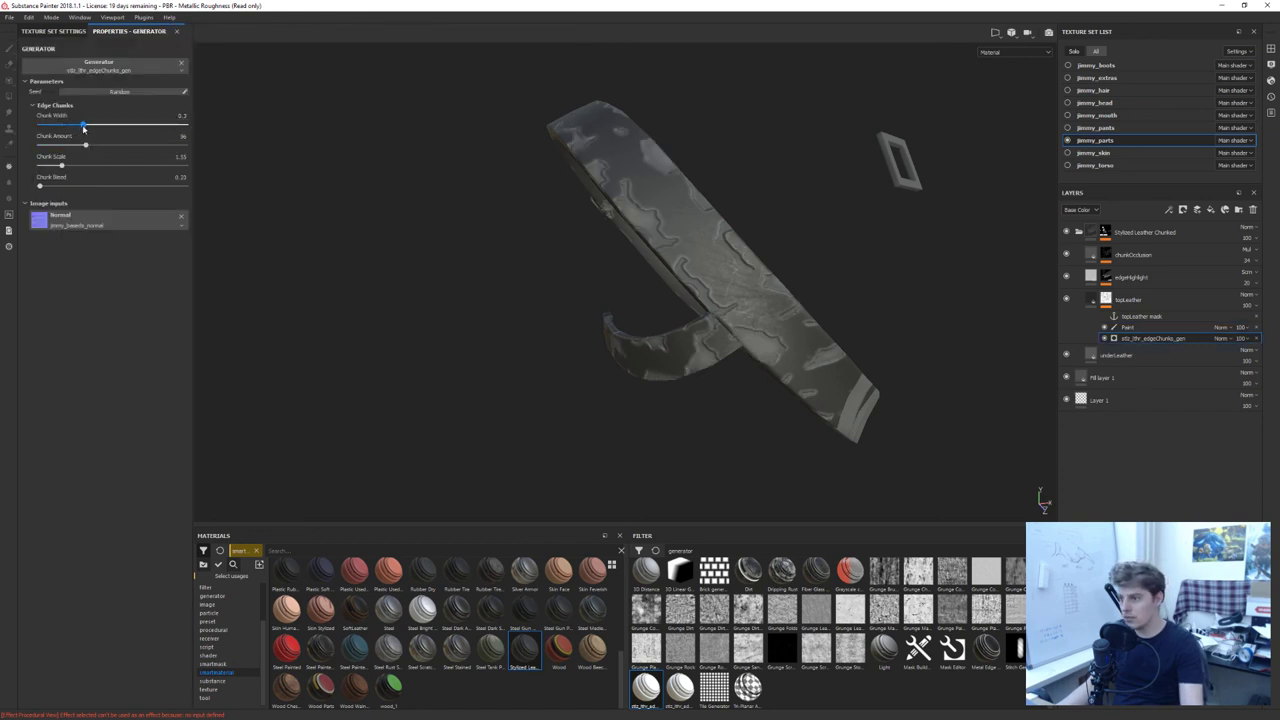
{"action": "left_click_drag", "start_coordinate": [61, 167], "coordinate": [83, 167]}
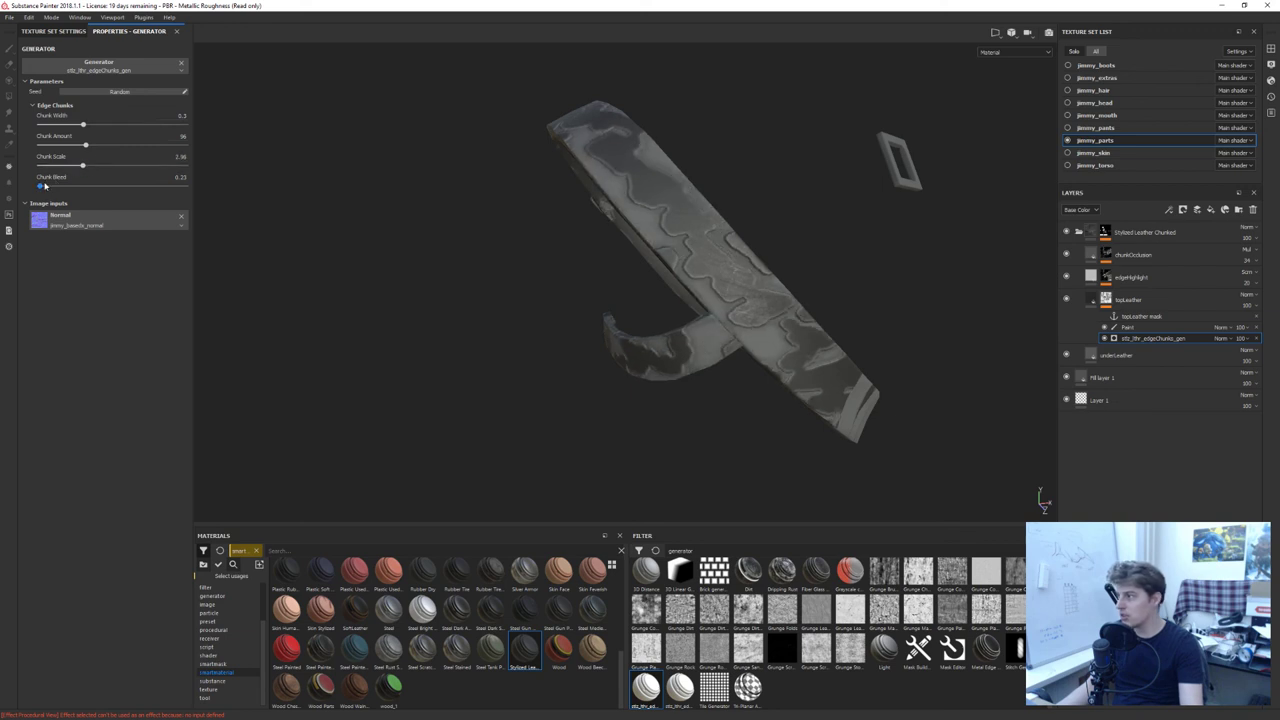
{"action": "left_click_drag", "start_coordinate": [41, 186], "coordinate": [45, 187]}
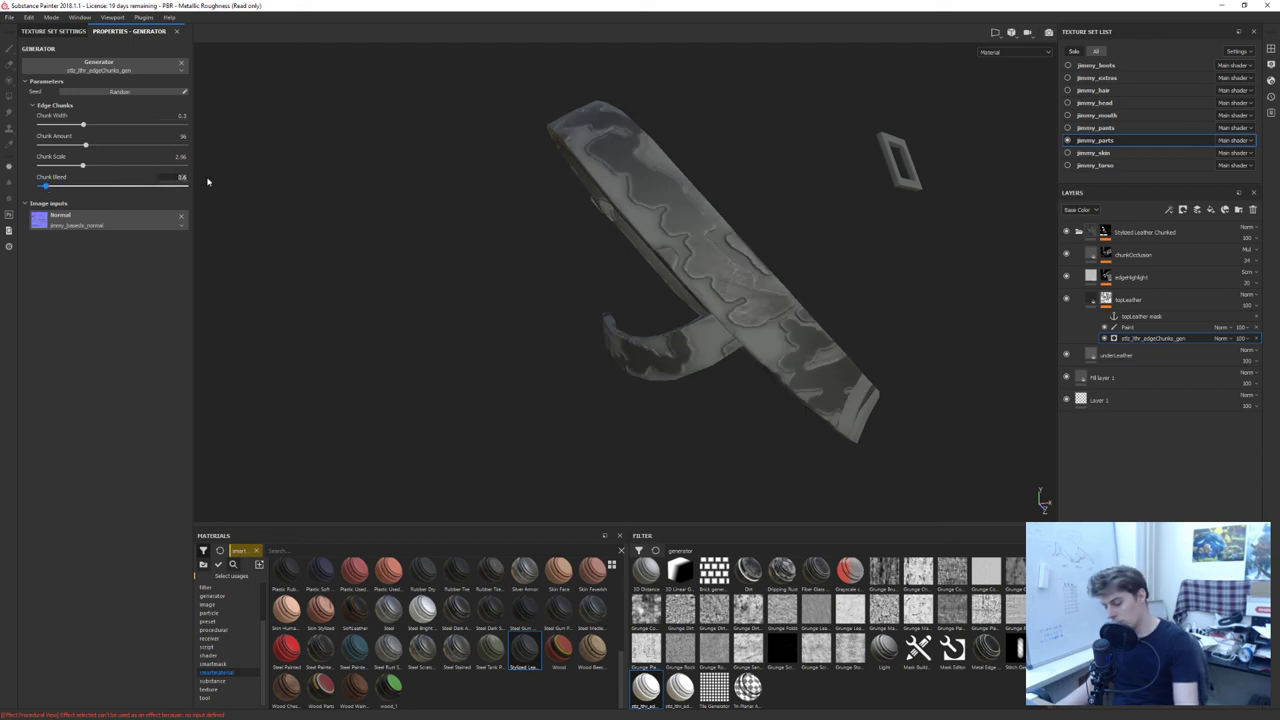
{"action": "type", "text": "1"}
{"action": "key", "text": "Return"}
{"action": "left_click_drag", "start_coordinate": [80, 166], "coordinate": [60, 125]}
{"action": "left_click_drag", "start_coordinate": [861, 213], "coordinate": [668, 303], "text": "alt"}
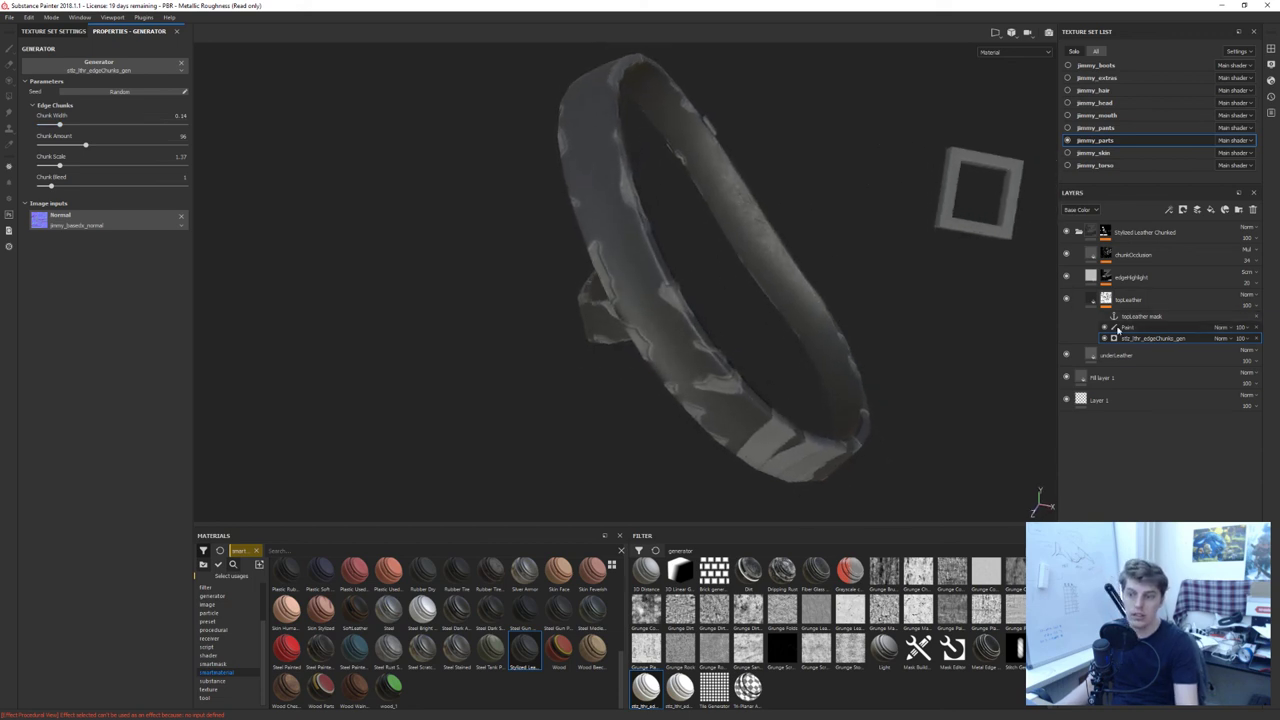
Stamp an extra leather chunk by hand on the belt above the strap crossing, using the topLeather mask's Paint effect
{"action": "left_click", "coordinate": [1155, 329]}
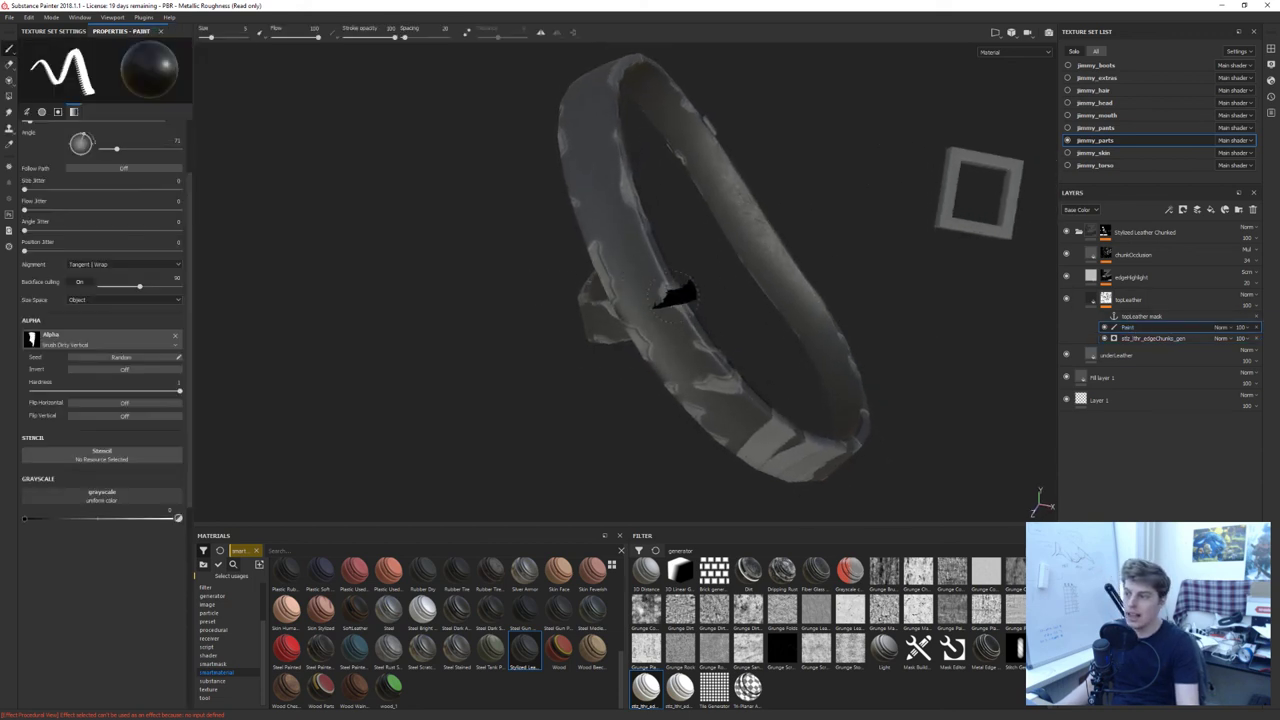
{"action": "scroll", "coordinate": [694, 306], "scroll_direction": "down", "scroll_amount": 2}
{"action": "scroll", "coordinate": [690, 300], "scroll_direction": "up", "scroll_amount": 3}
{"action": "mouse_move", "coordinate": [749, 306]}
{"action": "left_mouse_down", "text": "alt"}
{"action": "mouse_move", "coordinate": [760, 277]}
{"action": "mouse_move", "coordinate": [645, 290]}
{"action": "mouse_move", "coordinate": [650, 268]}
{"action": "mouse_move", "coordinate": [715, 270]}
{"action": "left_mouse_up", "text": "alt"}
{"action": "left_click", "coordinate": [543, 223]}
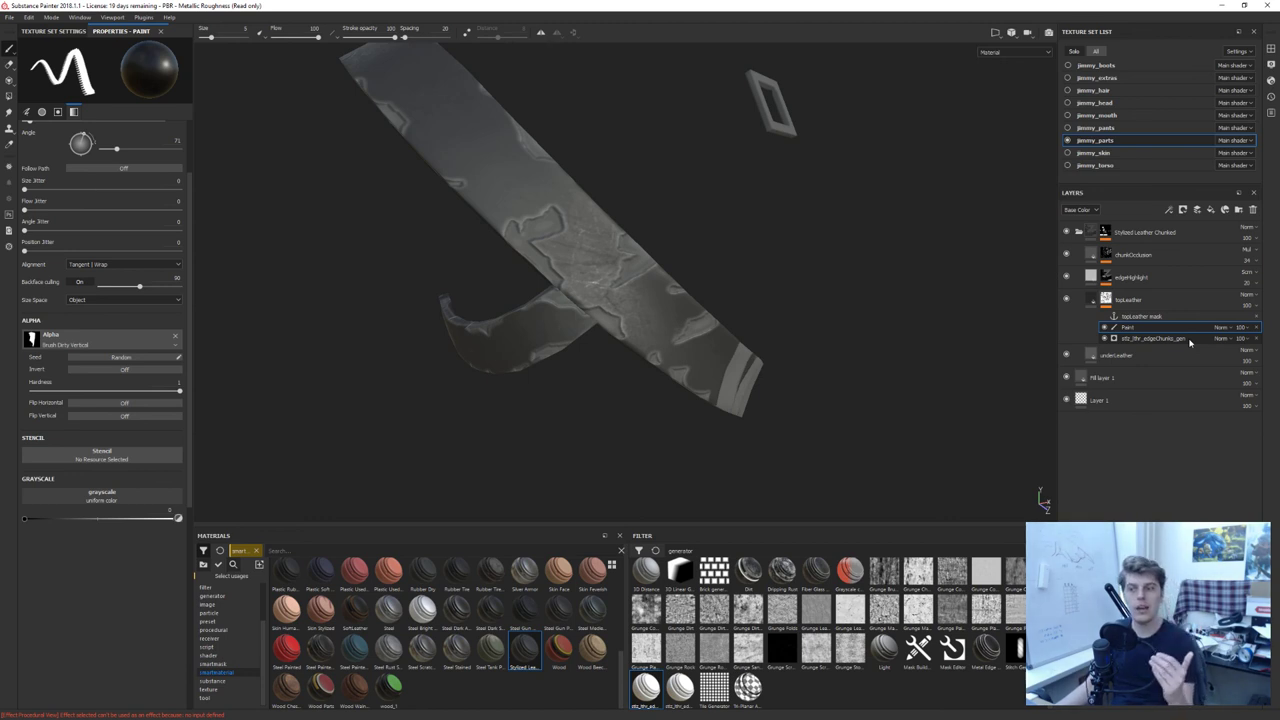
Show all texture sets to view the leather belt on the whole character
{"action": "mouse_move", "coordinate": [525, 121]}
{"action": "left_mouse_down", "text": "alt"}
{"action": "mouse_move", "coordinate": [491, 129]}
{"action": "mouse_move", "coordinate": [613, 285]}
{"action": "mouse_move", "coordinate": [700, 286]}
{"action": "mouse_move", "coordinate": [820, 380]}
{"action": "mouse_move", "coordinate": [734, 343]}
{"action": "mouse_move", "coordinate": [651, 339]}
{"action": "mouse_move", "coordinate": [757, 333]}
{"action": "left_mouse_up", "text": "alt"}
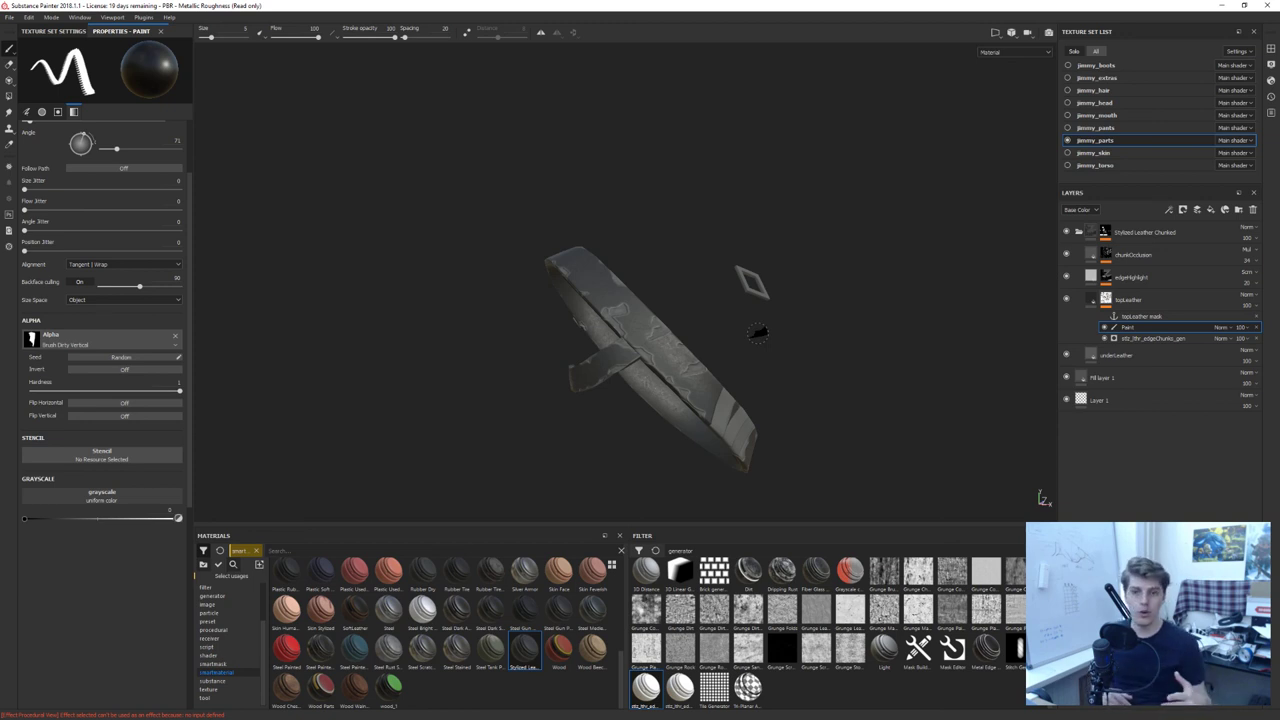
{"action": "left_click", "coordinate": [1095, 51]}
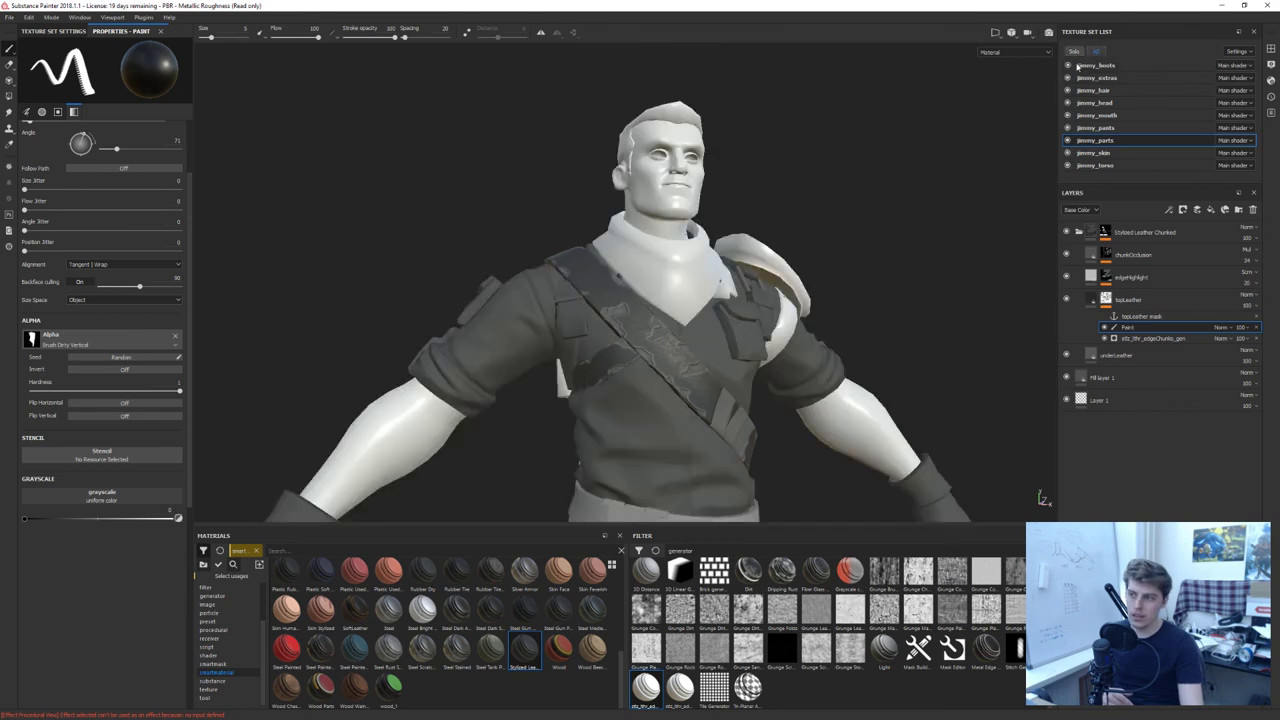
{"action": "scroll", "coordinate": [650, 330], "scroll_direction": "down", "scroll_amount": 4}
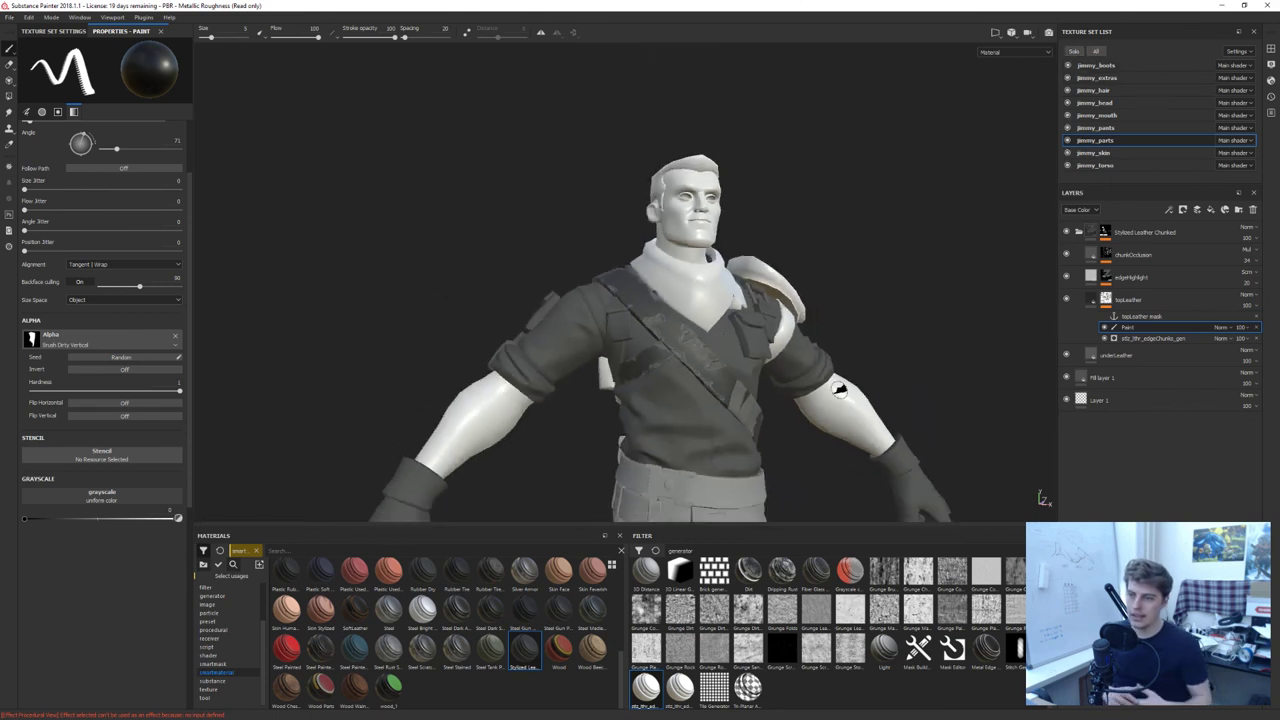